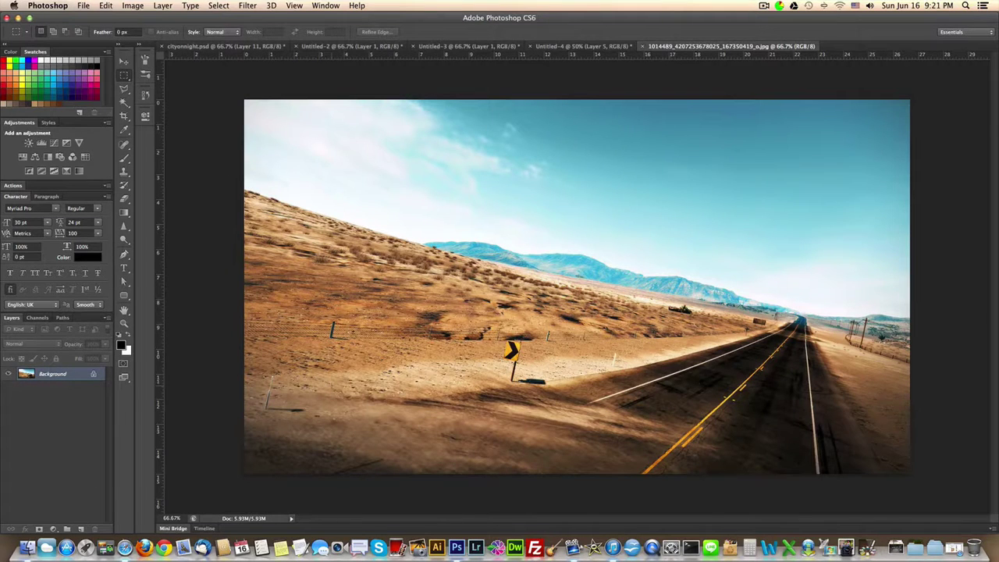
Step: Paste the night city image as a new layer in the desert road photo document
{"action": "left_click", "coordinate": [356, 48]}
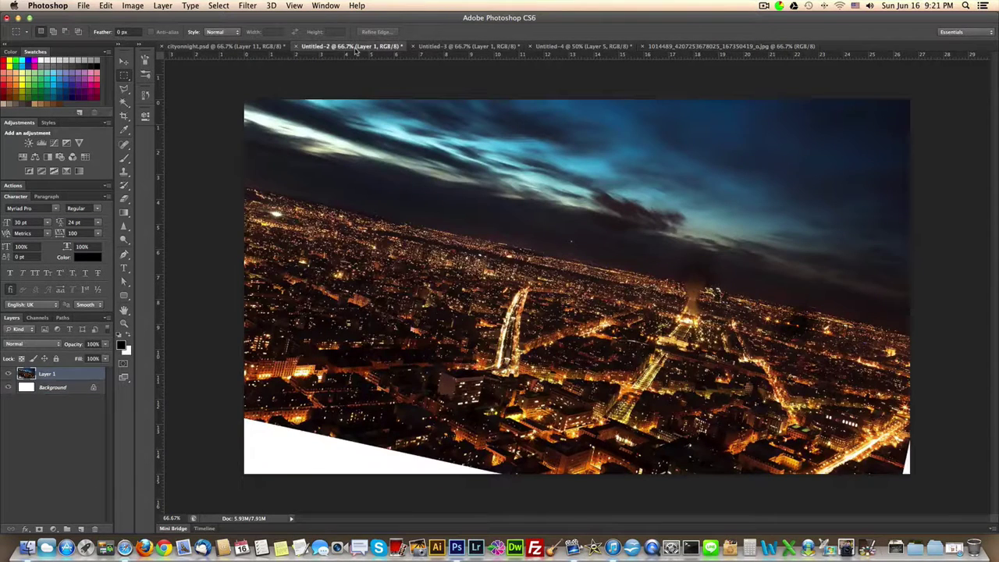
{"action": "left_click", "coordinate": [247, 46]}
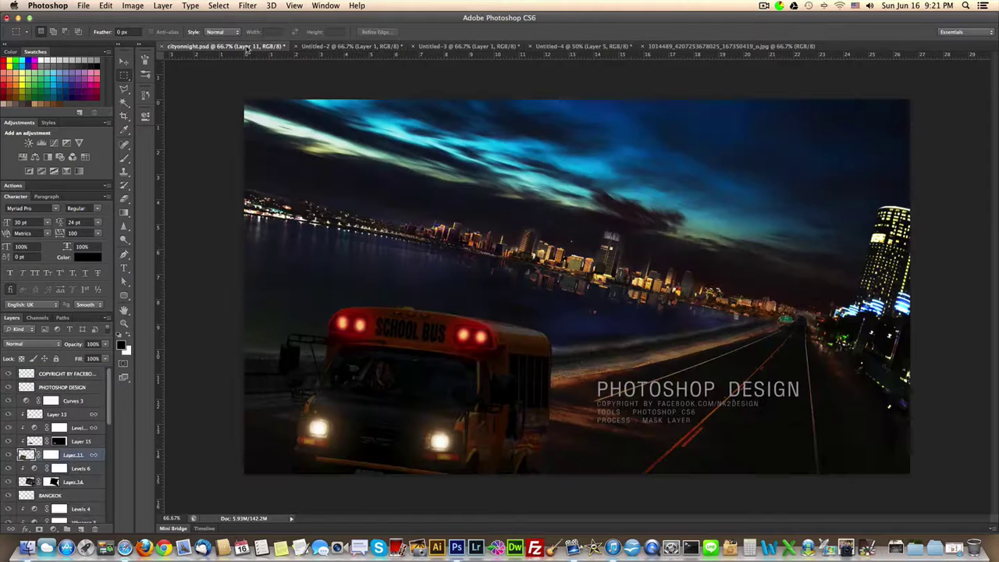
{"action": "left_click", "coordinate": [461, 46]}
{"action": "left_click", "coordinate": [663, 46]}
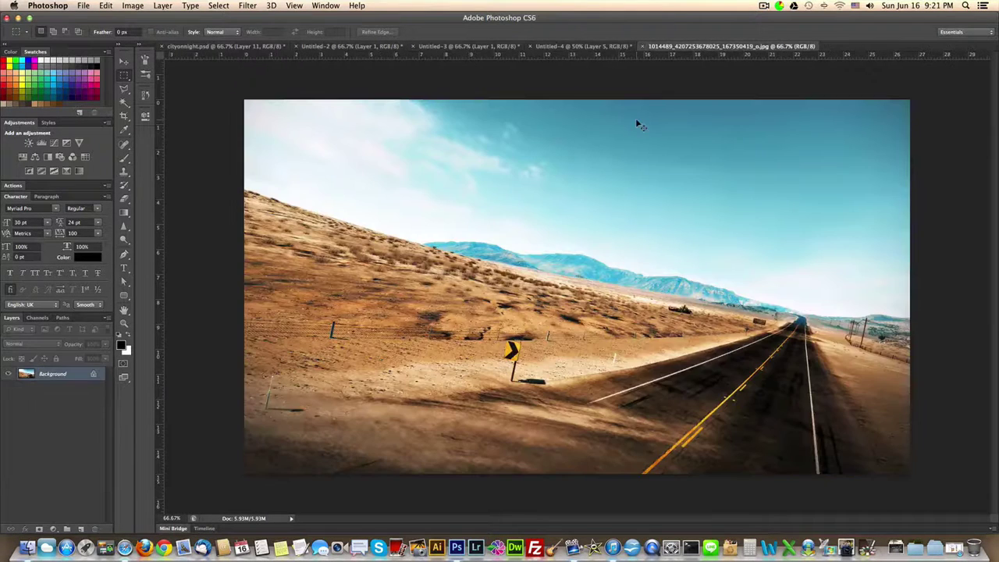
{"action": "key", "text": "cmd+v"}
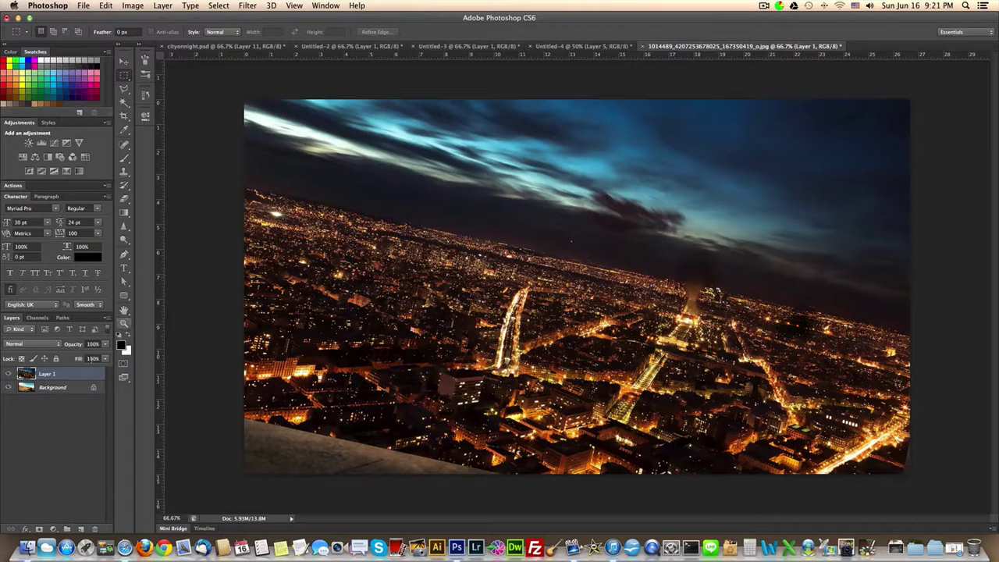
Step: Hide the night city layer and outline the desert ground below the horizon with the Polygonal Lasso
{"action": "left_click", "coordinate": [9, 375]}
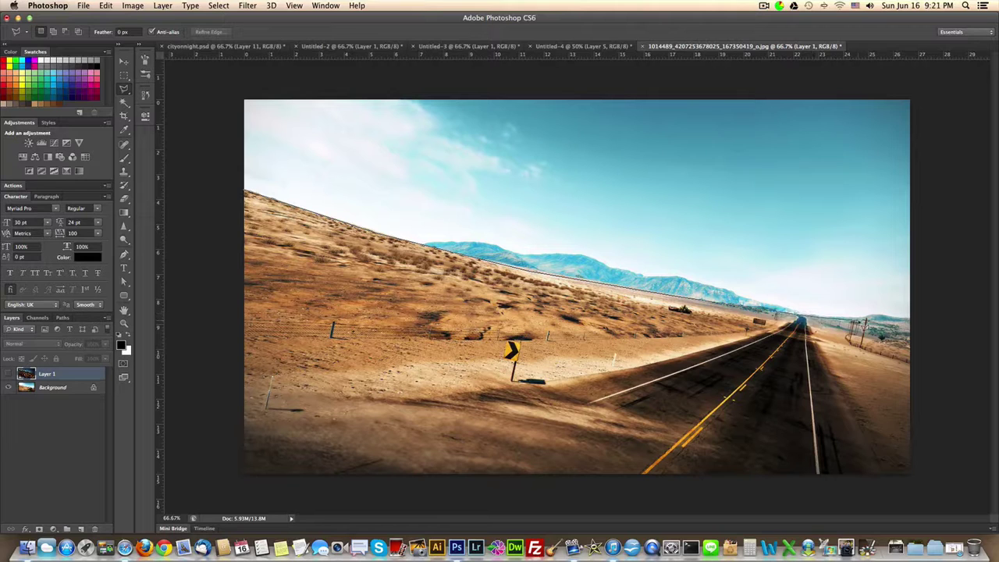
{"action": "left_click", "coordinate": [913, 323]}
{"action": "left_click", "coordinate": [922, 486]}
{"action": "left_click", "coordinate": [225, 487]}
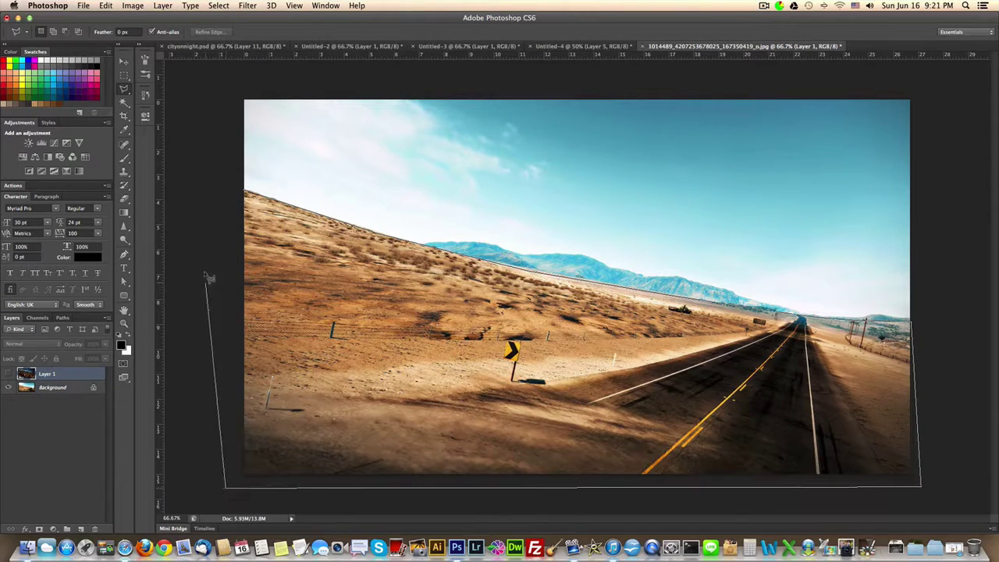
{"action": "left_click", "coordinate": [208, 214]}
{"action": "double_click", "coordinate": [243, 191]}
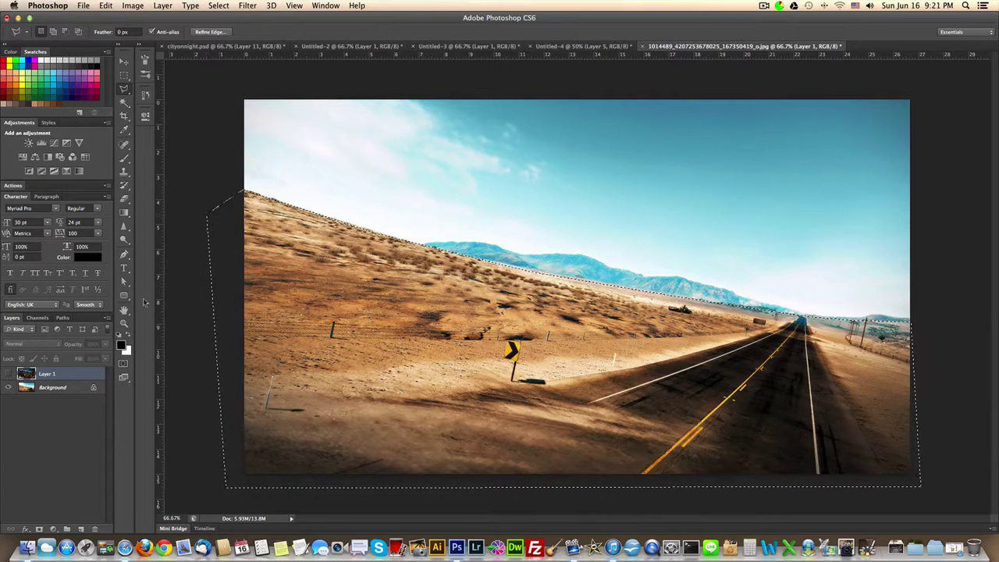
Step: Show the night city layer, try masking it with the ground selection, and undo the mask and clear the selection
{"action": "left_click", "coordinate": [8, 374]}
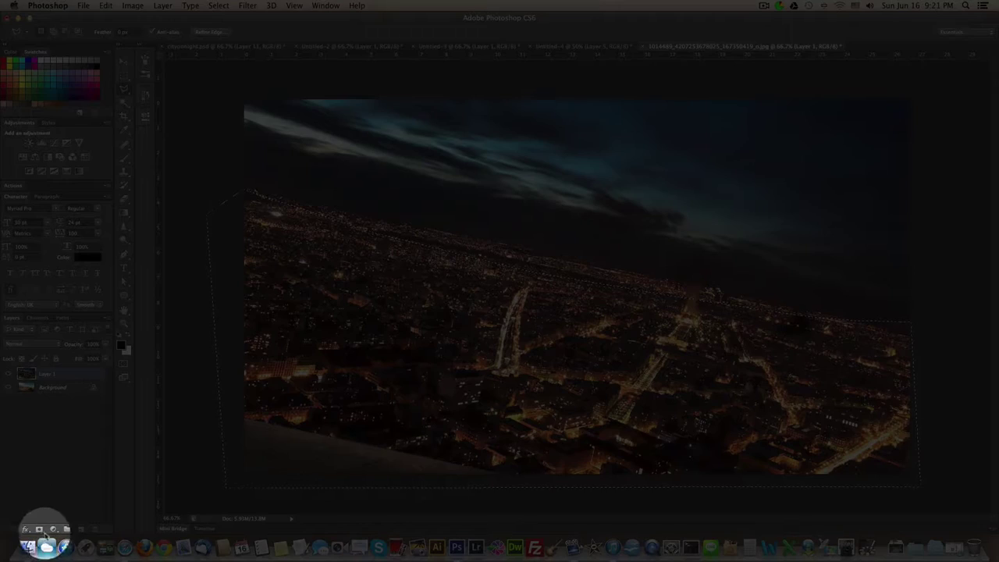
{"action": "left_click", "coordinate": [39, 529], "text": "alt"}
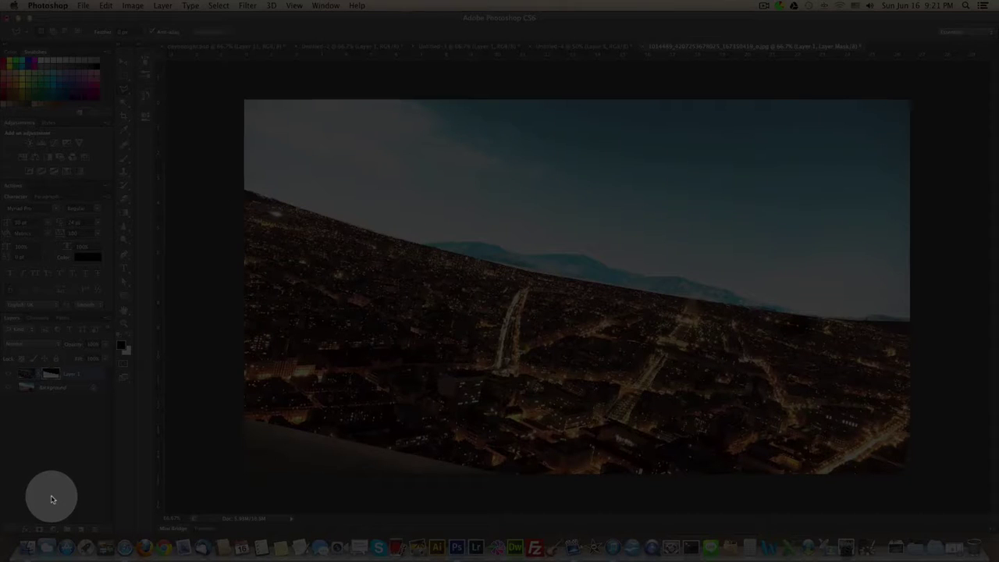
{"action": "key", "text": "super+z"}
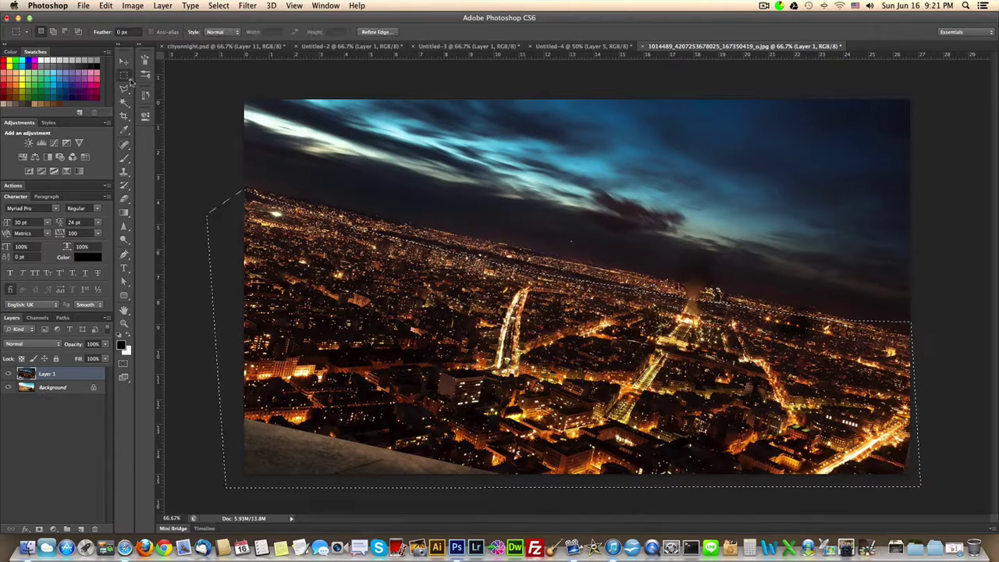
{"action": "left_click", "coordinate": [184, 106]}
{"action": "key", "text": "m"}
Step: Retrace the desert ground with the Polygonal Lasso while the night city layer is hidden, and show the layer again
{"action": "left_click", "coordinate": [10, 374]}
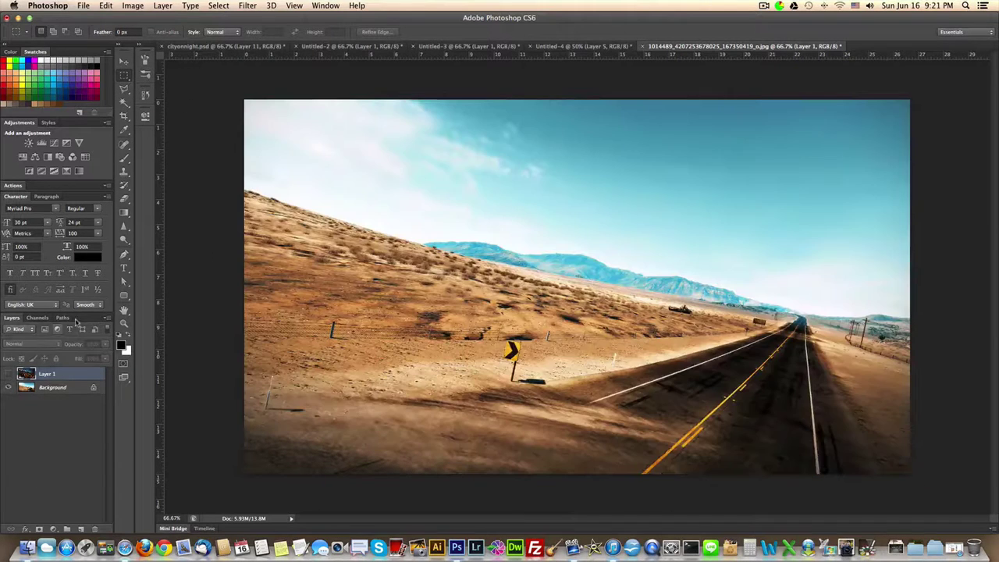
{"action": "left_click", "coordinate": [125, 91]}
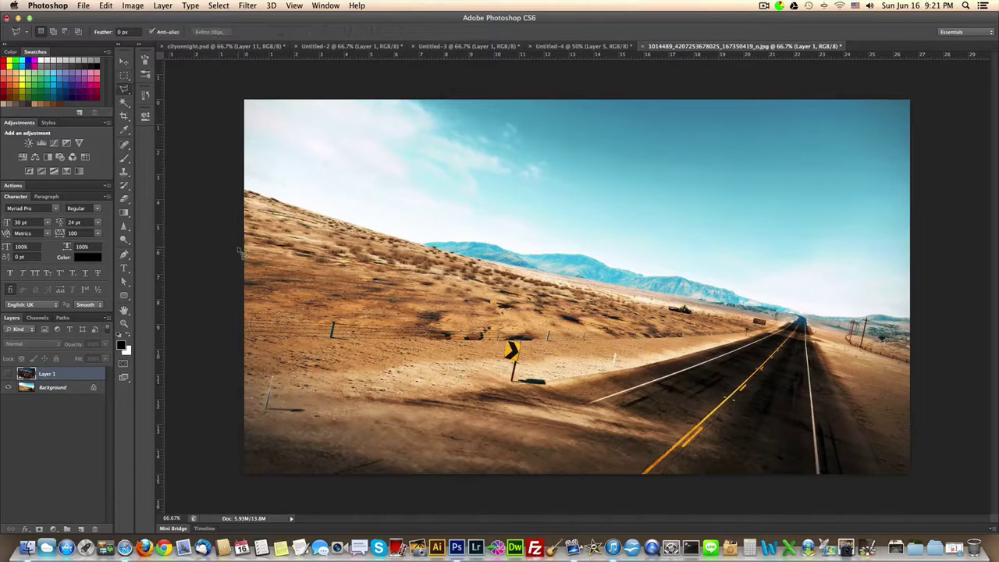
{"action": "mouse_move", "coordinate": [243, 191]}
{"action": "left_mouse_down"}
{"action": "mouse_move", "coordinate": [699, 314]}
{"action": "mouse_move", "coordinate": [750, 307]}
{"action": "mouse_move", "coordinate": [824, 325]}
{"action": "mouse_move", "coordinate": [919, 326]}
{"action": "mouse_move", "coordinate": [929, 499]}
{"action": "mouse_move", "coordinate": [119, 499]}
{"action": "mouse_move", "coordinate": [200, 486]}
{"action": "mouse_move", "coordinate": [232, 196]}
{"action": "mouse_move", "coordinate": [242, 192]}
{"action": "left_mouse_up"}
{"action": "left_click", "coordinate": [8, 376]}
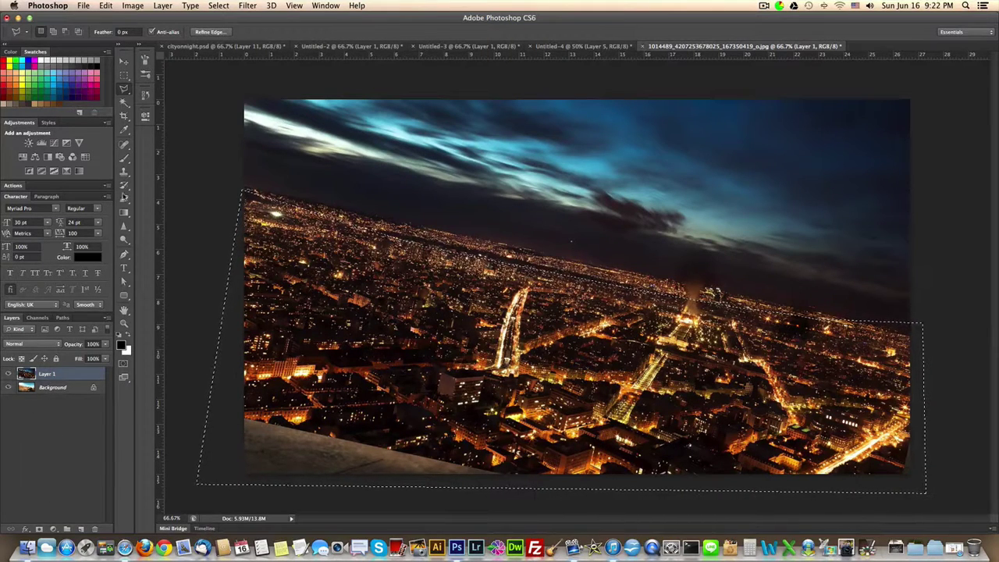
Step: Clear the selection and add a blank white layer mask to the night city layer
{"action": "left_click", "coordinate": [124, 76]}
{"action": "left_click", "coordinate": [223, 139]}
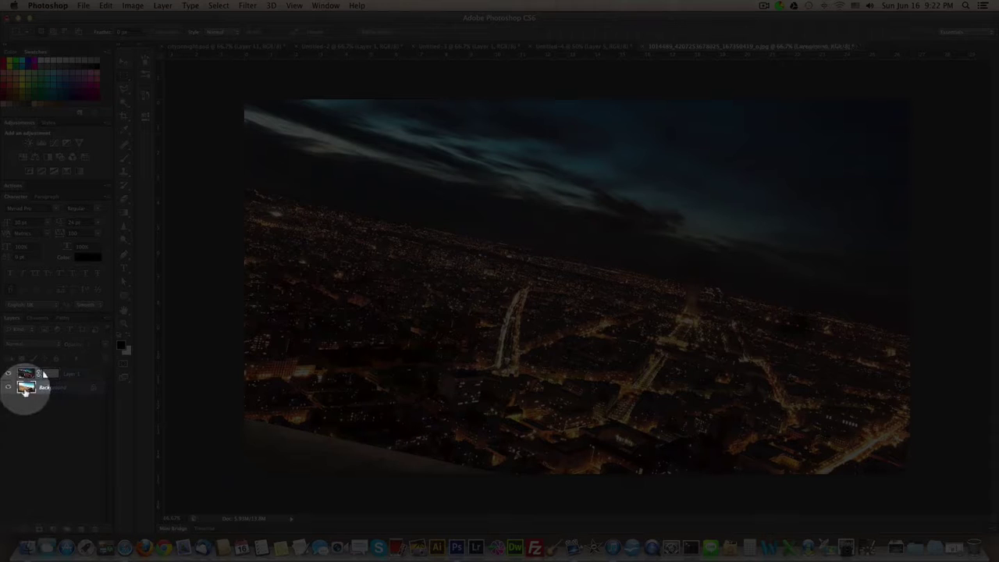
{"action": "left_click", "coordinate": [24, 376]}
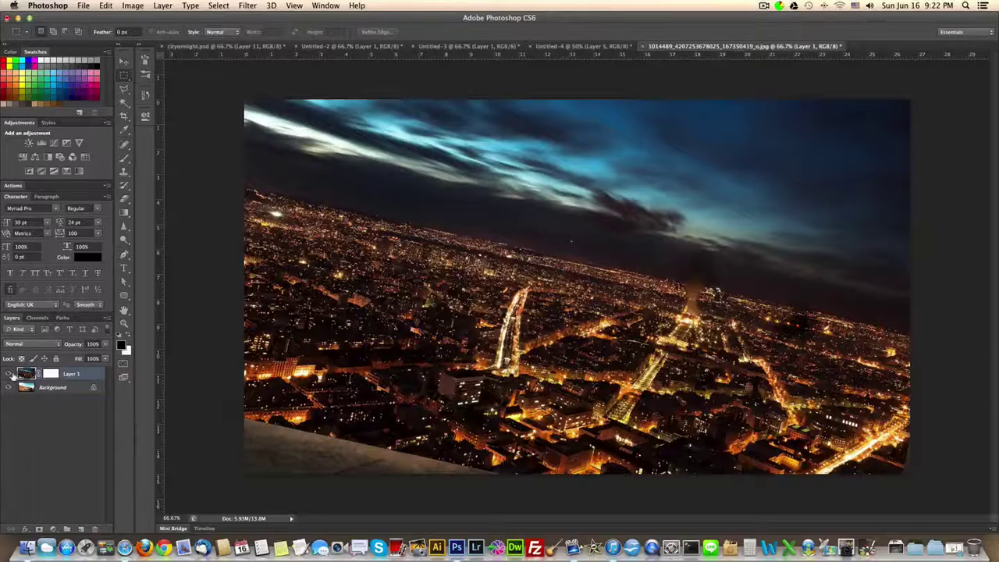
Step: With the night city layer temporarily hidden, select the desert ground and road below the horizon using the Polygonal Lasso
{"action": "left_click", "coordinate": [9, 374]}
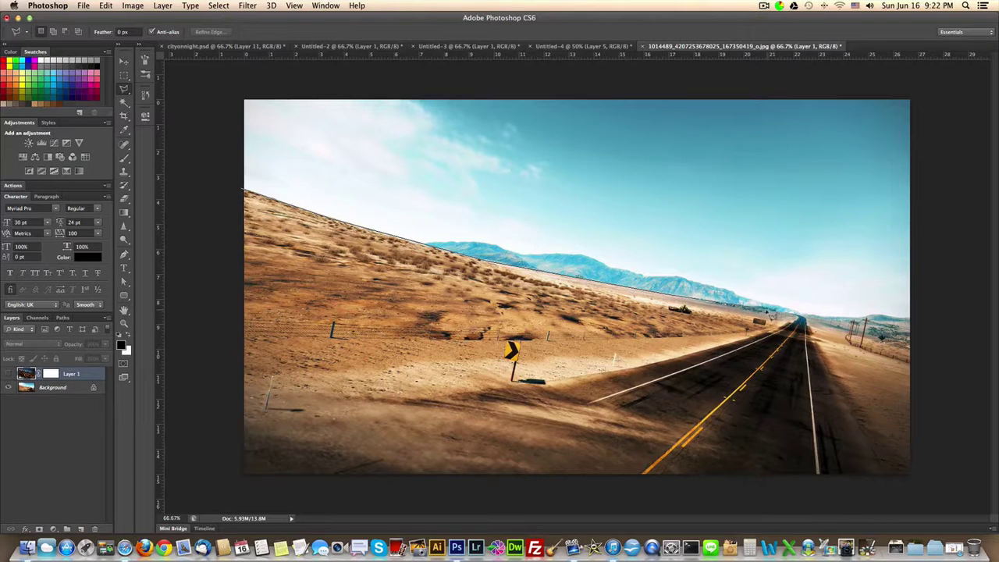
{"action": "left_click", "coordinate": [910, 320]}
{"action": "left_click", "coordinate": [918, 320]}
{"action": "left_click", "coordinate": [934, 494]}
{"action": "left_click", "coordinate": [213, 491]}
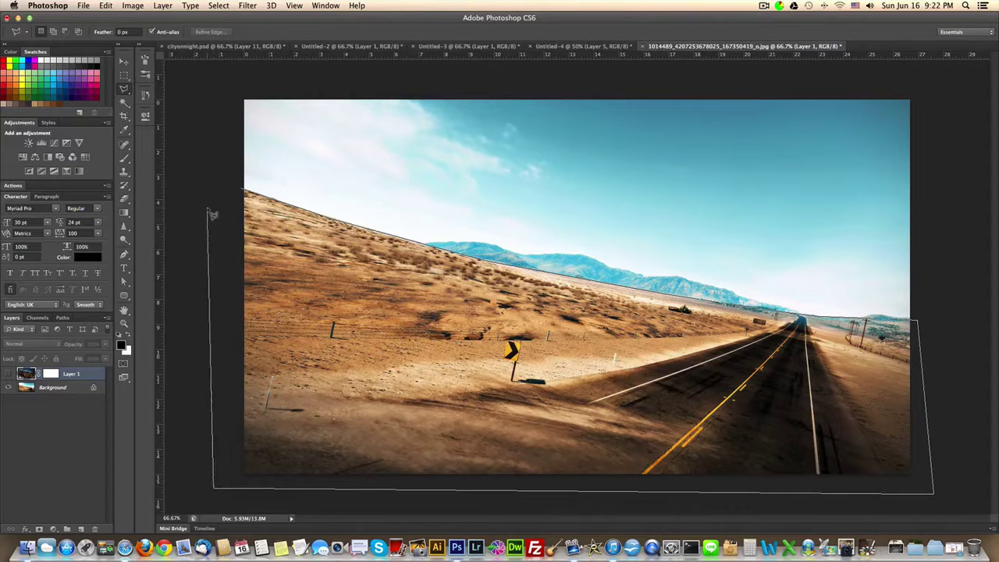
{"action": "left_click", "coordinate": [208, 207]}
{"action": "double_click", "coordinate": [242, 189]}
{"action": "left_click", "coordinate": [11, 377]}
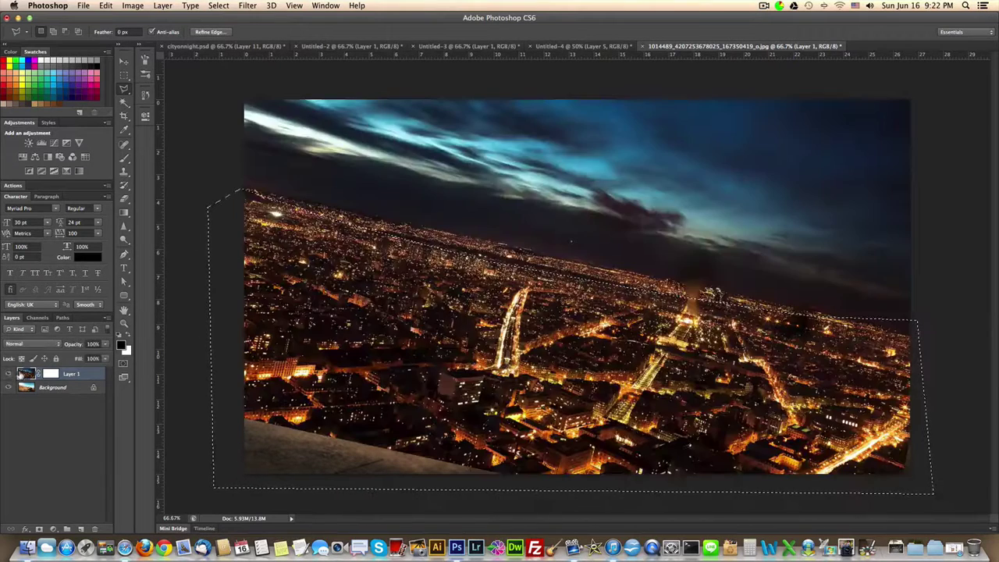
Step: Apply a gradient to Layer 1's mask inside the selection to blend in the desert ground, and clear the selection
{"action": "left_click", "coordinate": [124, 214]}
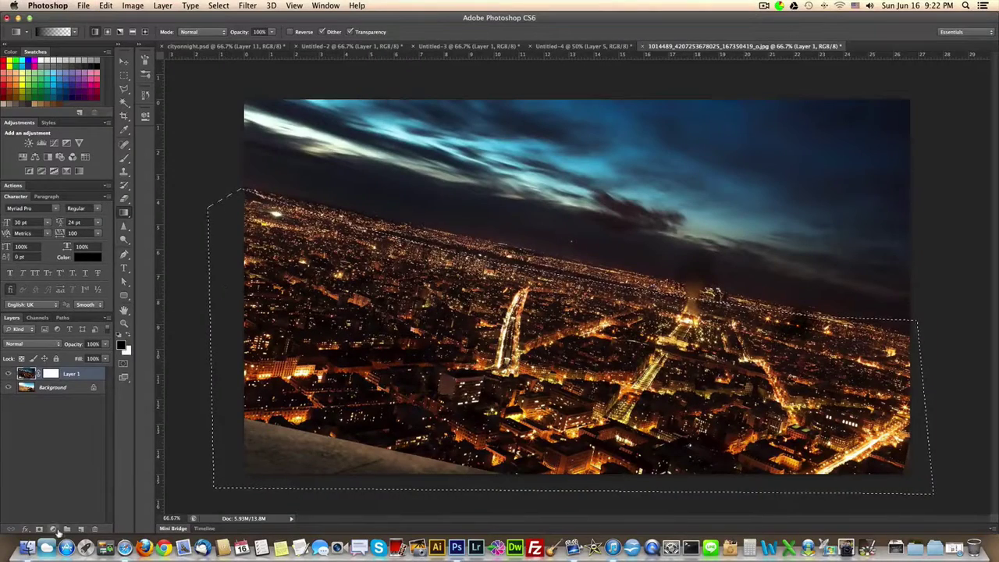
{"action": "left_click", "coordinate": [53, 378]}
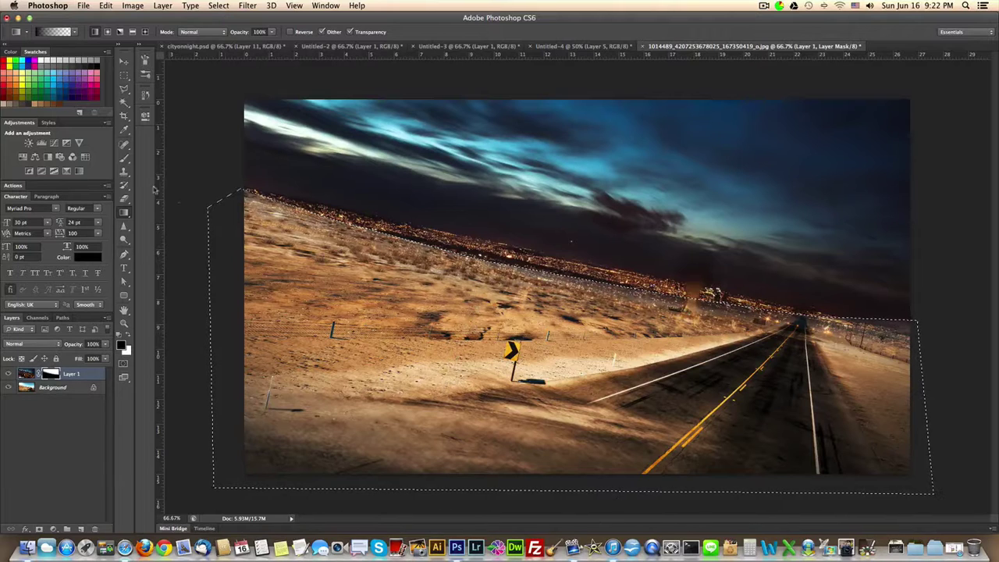
{"action": "left_click", "coordinate": [124, 75]}
{"action": "left_click", "coordinate": [183, 111]}
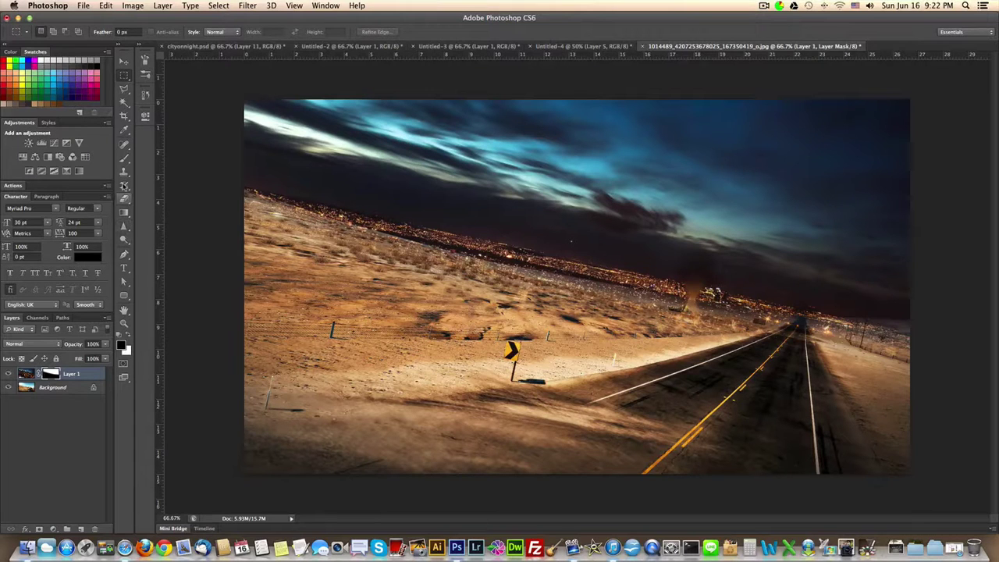
Step: Paint black on Layer 1's mask along the hillside below the horizon, using a size 100 brush at 41% opacity
{"action": "left_click", "coordinate": [125, 158]}
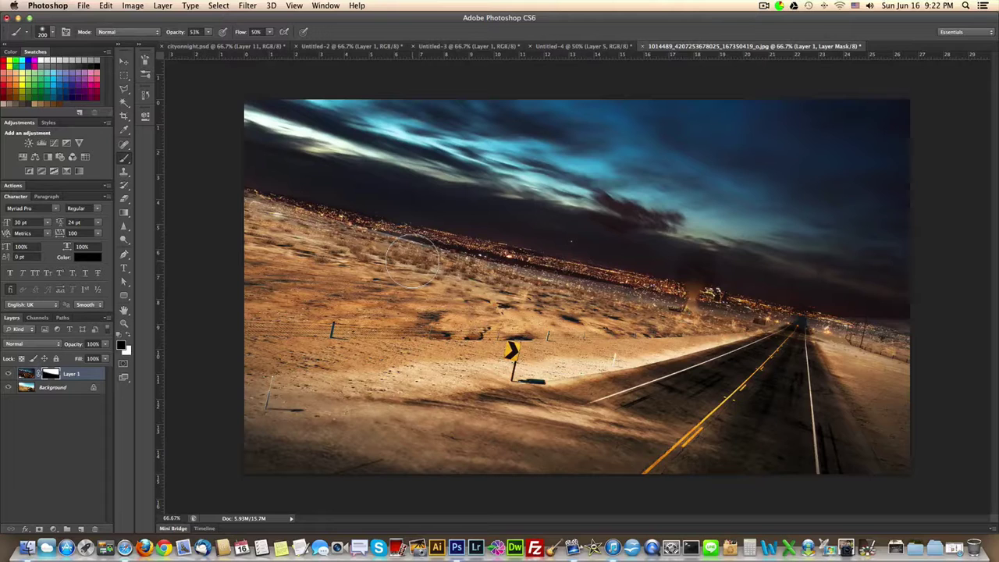
{"action": "left_click_drag", "start_coordinate": [181, 34], "coordinate": [171, 34]}
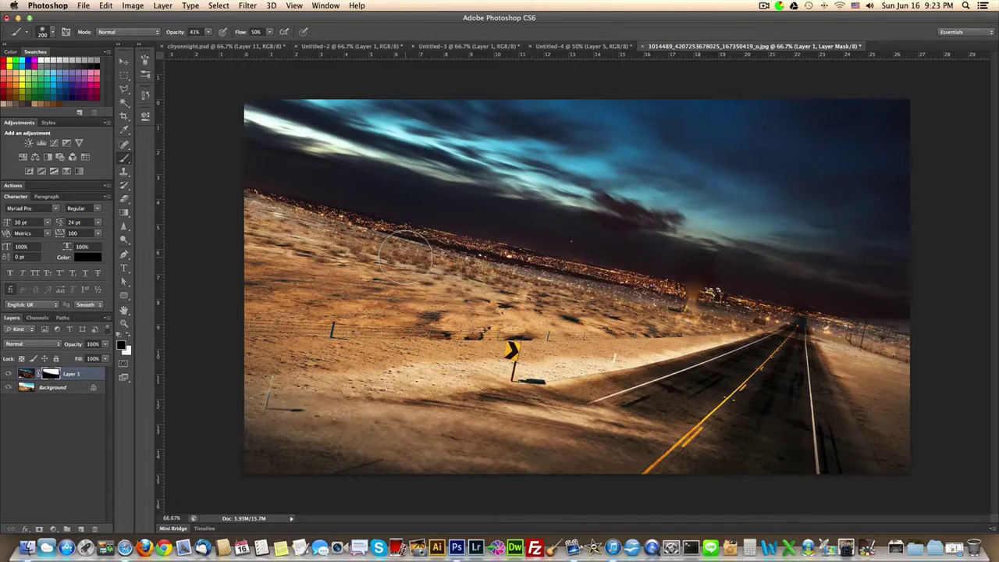
{"action": "key", "text": "bracketleft"}
{"action": "key", "text": "bracketleft"}
{"action": "key", "text": "bracketleft"}
{"action": "key", "text": "bracketleft"}
{"action": "left_click_drag", "start_coordinate": [708, 319], "coordinate": [351, 235]}
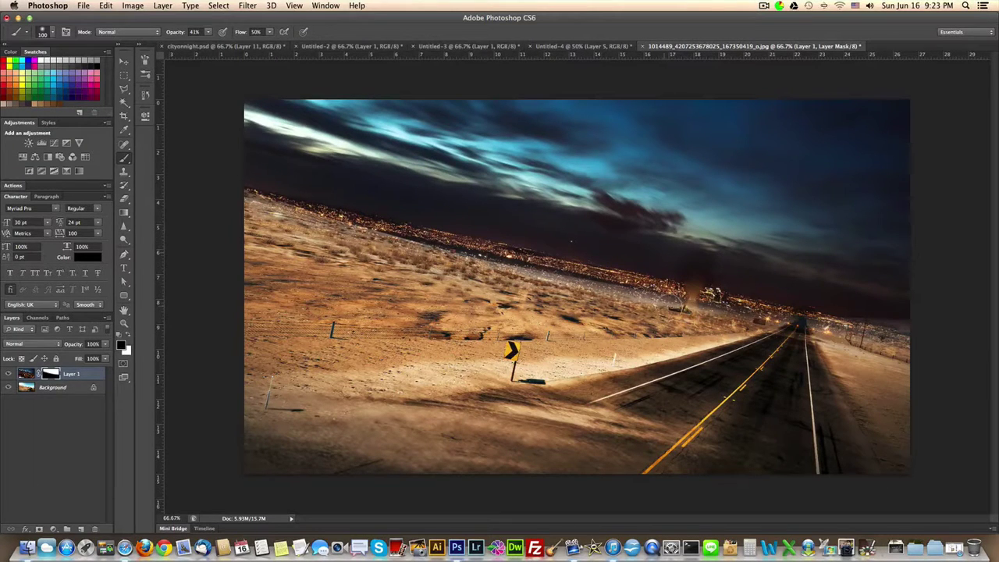
Step: Reveal the far end of the road by painting on Layer 1's mask with a smaller brush
{"action": "key", "text": "p"}
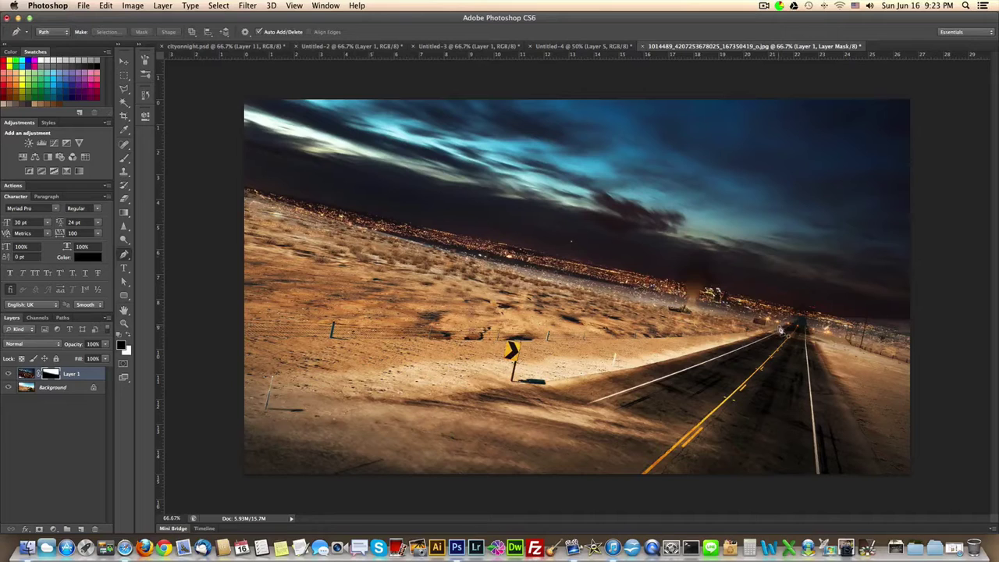
{"action": "left_click", "coordinate": [124, 158]}
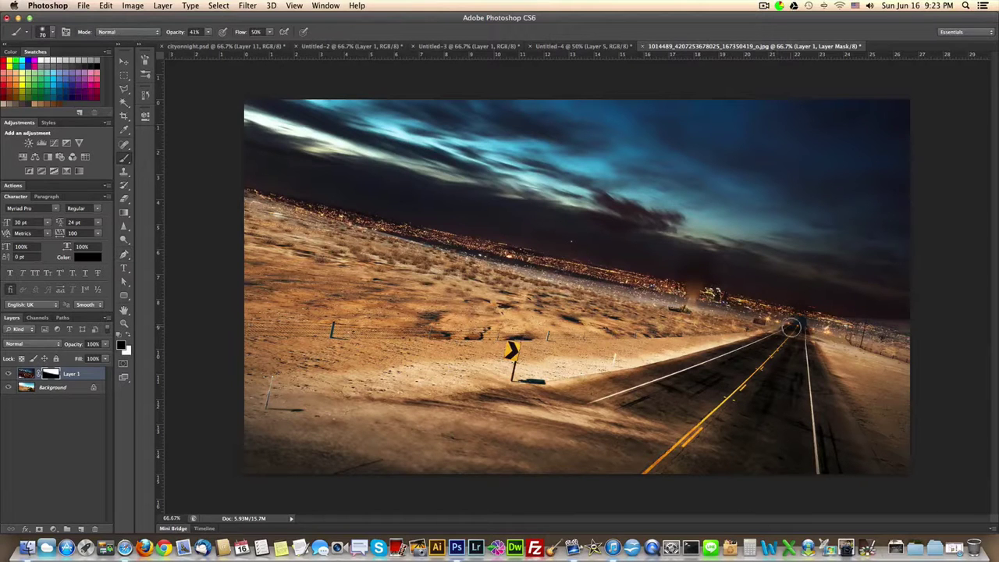
{"action": "key", "text": "bracketleft"}
{"action": "mouse_move", "coordinate": [802, 325]}
{"action": "left_mouse_down"}
{"action": "mouse_move", "coordinate": [784, 350]}
{"action": "mouse_move", "coordinate": [803, 339]}
{"action": "mouse_move", "coordinate": [799, 350]}
{"action": "mouse_move", "coordinate": [777, 354]}
{"action": "mouse_move", "coordinate": [806, 360]}
{"action": "left_mouse_up"}
Step: Add a Levels adjustment above the Background layer and set its output levels to 18 and 173
{"action": "left_click", "coordinate": [124, 63]}
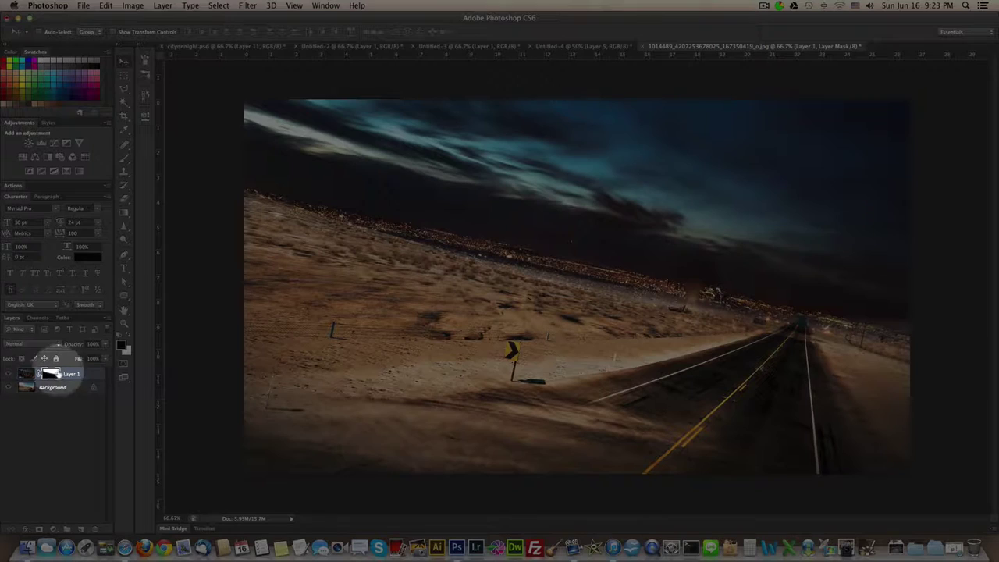
{"action": "left_click", "coordinate": [59, 387]}
{"action": "left_click", "coordinate": [54, 529]}
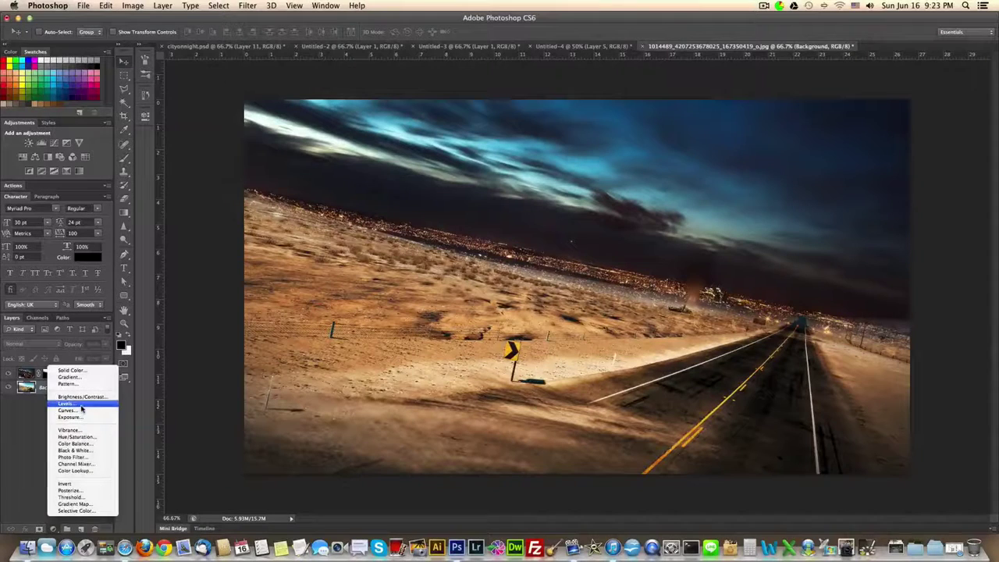
{"action": "left_click", "coordinate": [82, 405]}
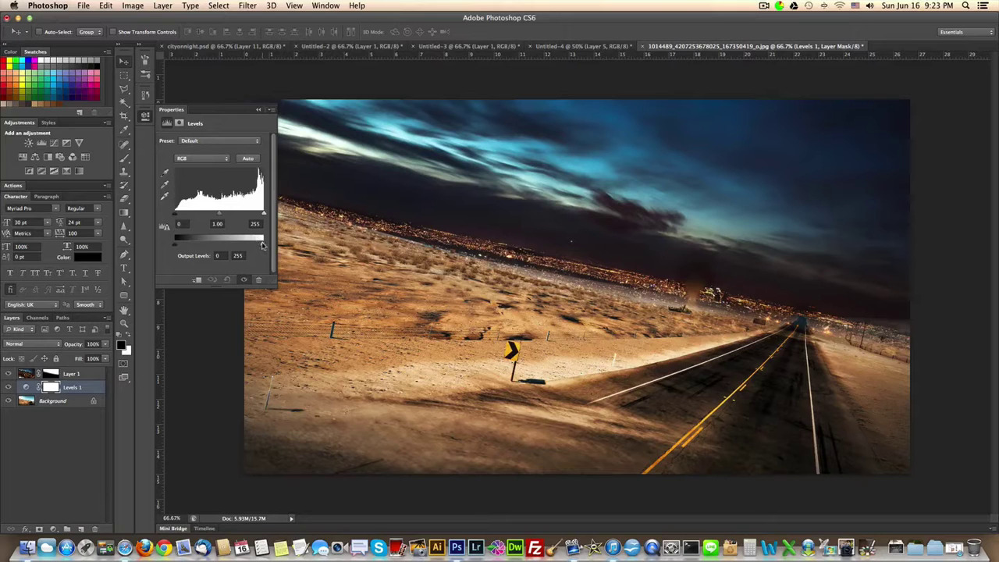
{"action": "left_click_drag", "start_coordinate": [263, 246], "coordinate": [244, 245]}
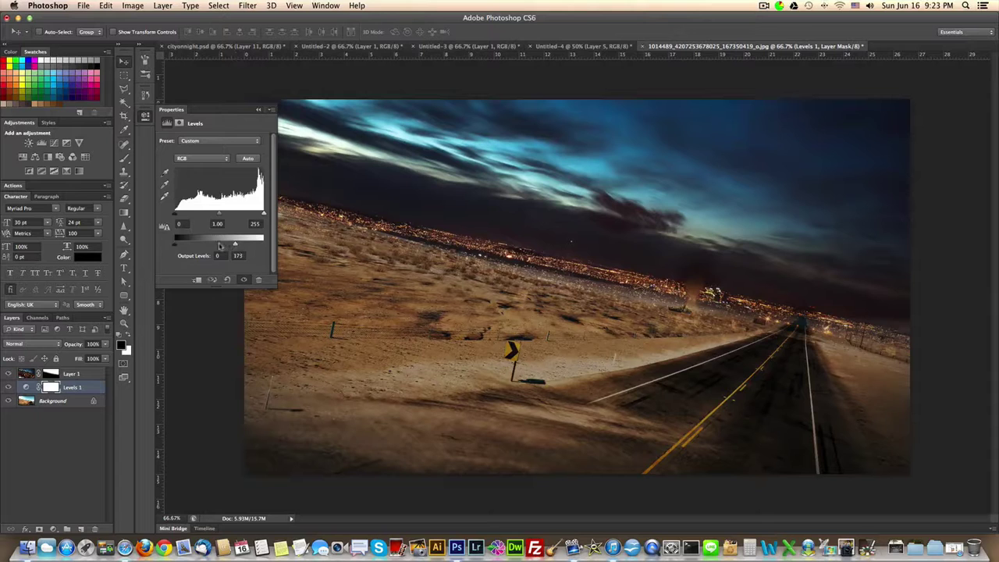
{"action": "left_click_drag", "start_coordinate": [175, 246], "coordinate": [184, 246]}
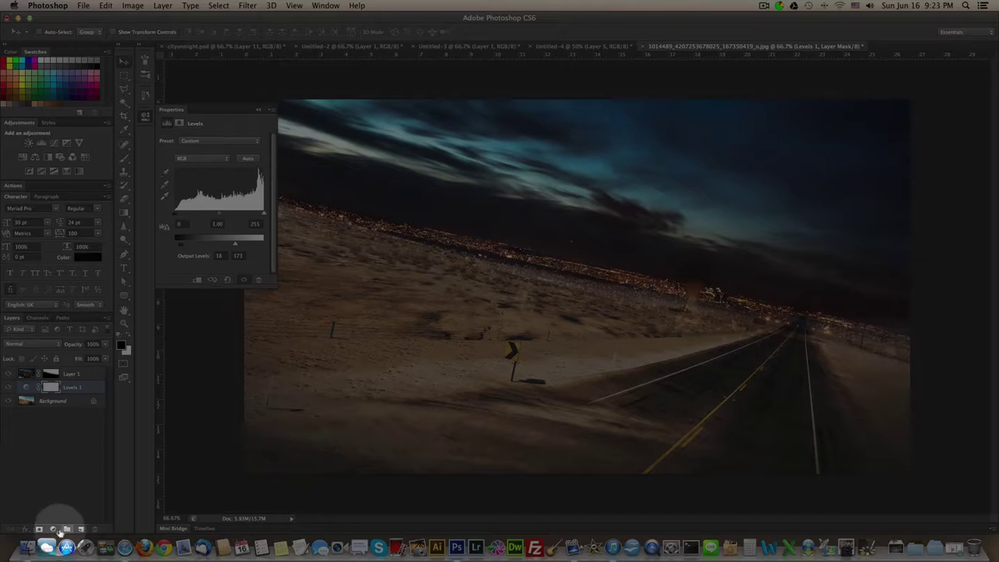
Step: Add a Curves adjustment above Levels, pulling a midtone point to input 101, output 61 and adding a highlight point
{"action": "left_click", "coordinate": [53, 529]}
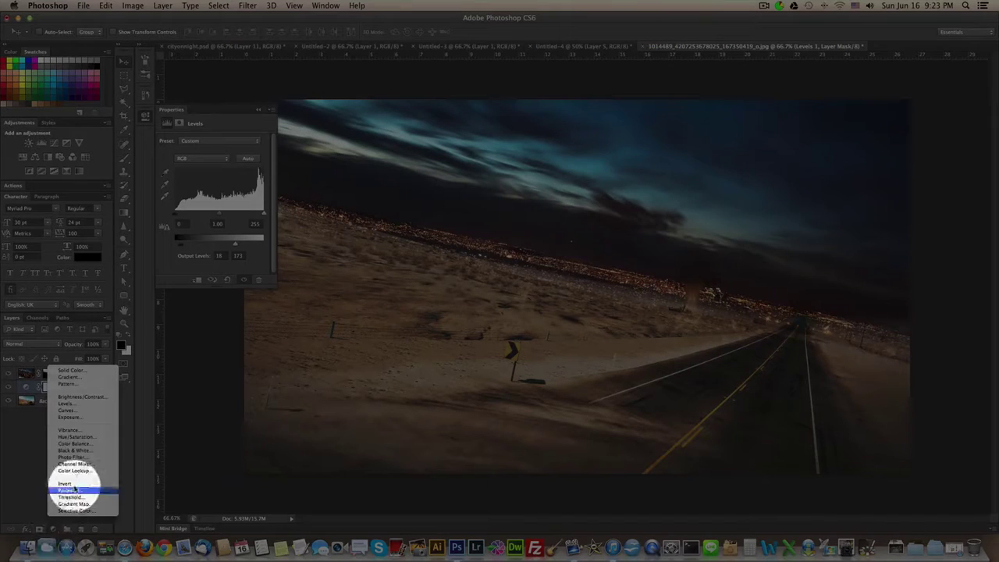
{"action": "left_click", "coordinate": [81, 411]}
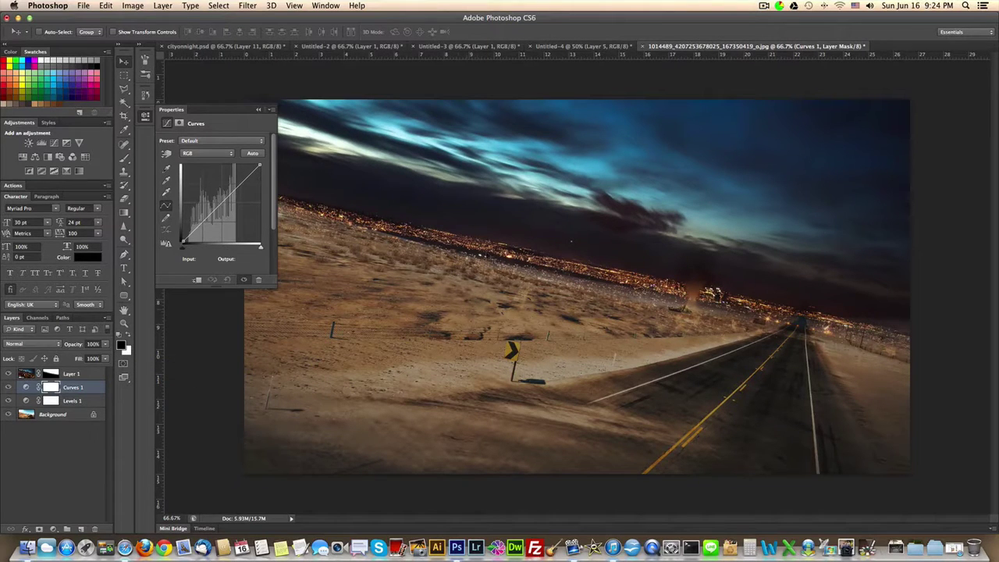
{"action": "left_click_drag", "start_coordinate": [205, 213], "coordinate": [213, 224]}
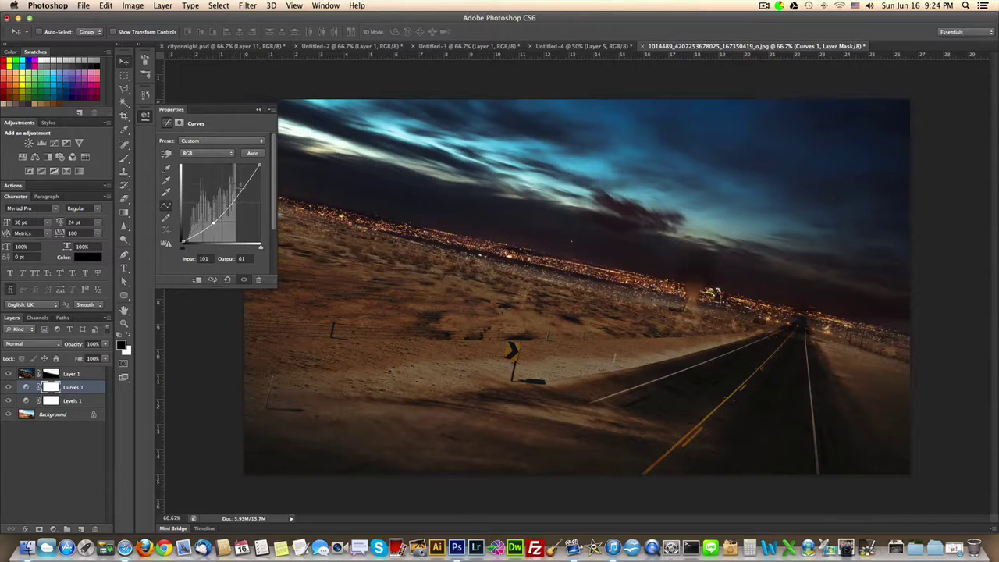
{"action": "left_click", "coordinate": [241, 189]}
{"action": "left_click_drag", "start_coordinate": [241, 187], "coordinate": [240, 185]}
Step: Add a Hue/Saturation adjustment clipped to Layer 1 with hue -11, saturation +11 and lightness -18
{"action": "left_click", "coordinate": [79, 376]}
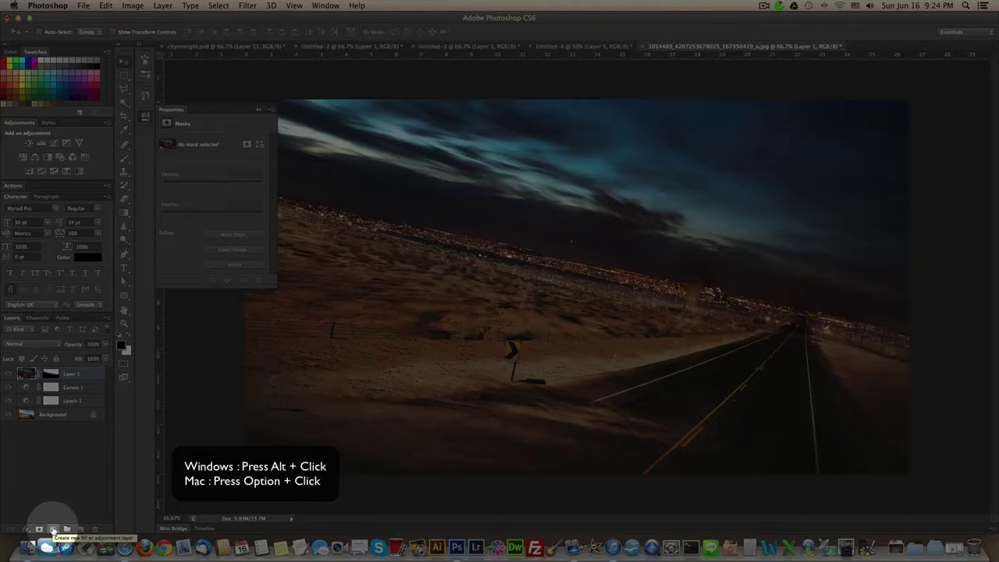
{"action": "left_click", "coordinate": [53, 529]}
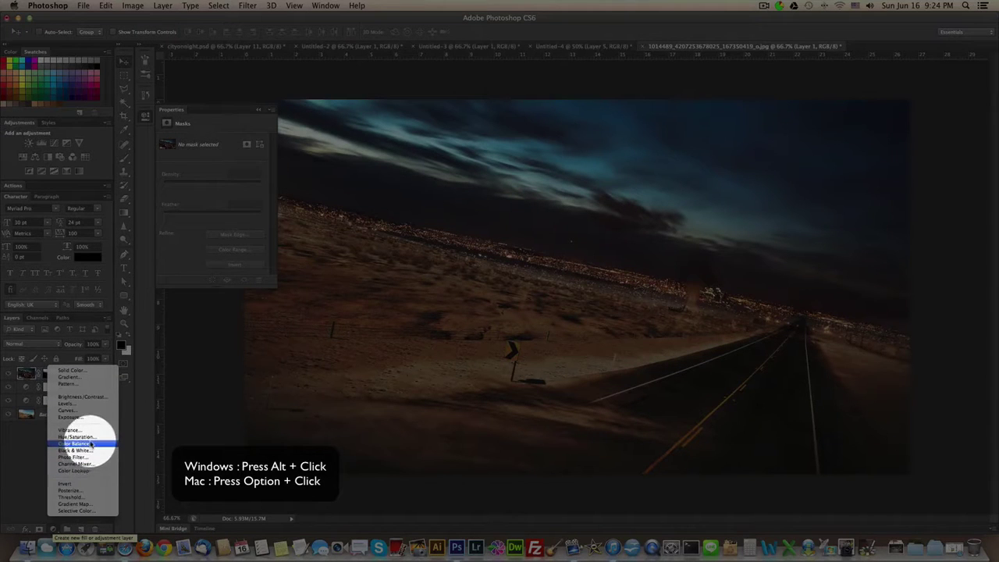
{"action": "left_click", "coordinate": [86, 437], "text": "alt"}
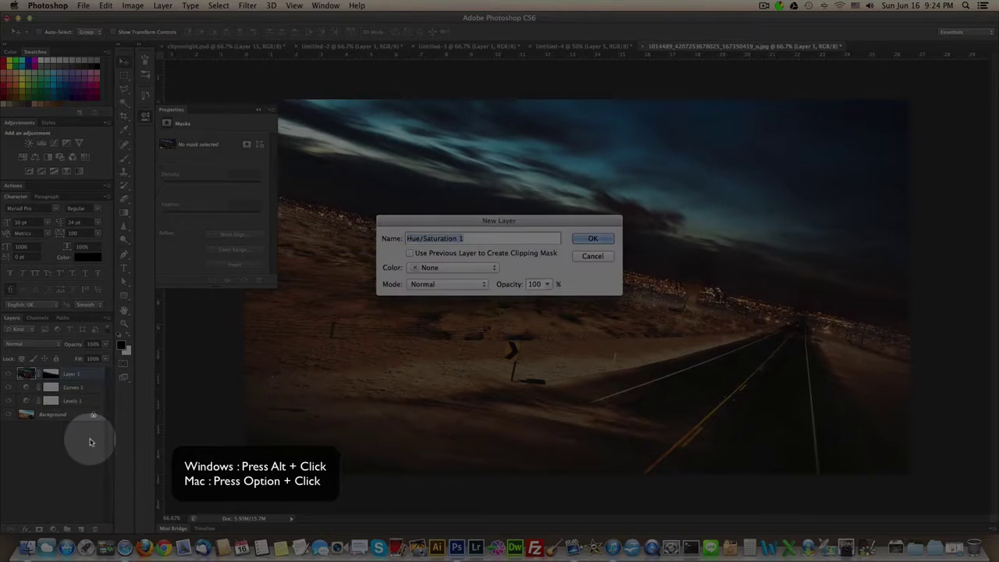
{"action": "left_click", "coordinate": [504, 255]}
{"action": "left_click", "coordinate": [589, 239]}
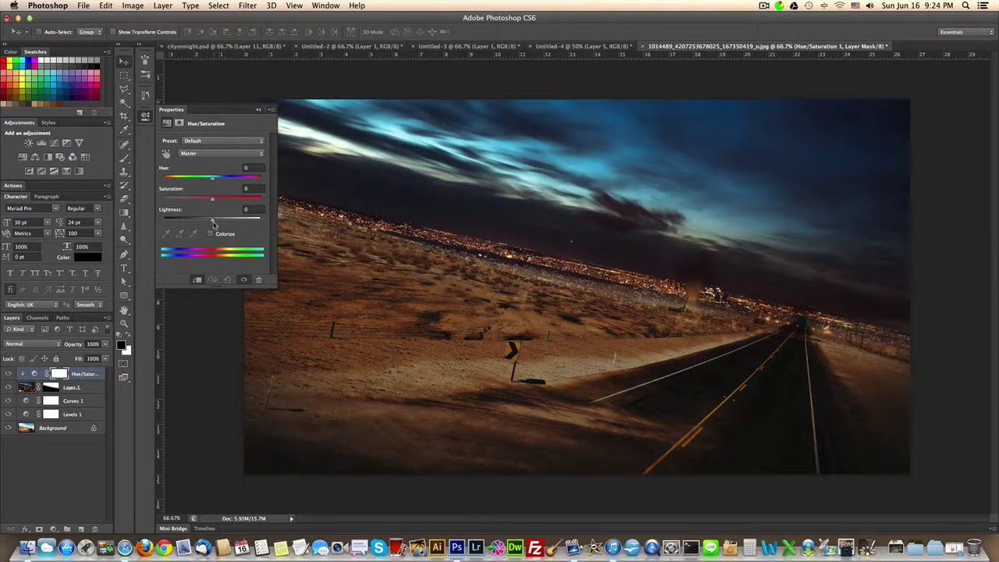
{"action": "left_click_drag", "start_coordinate": [214, 224], "coordinate": [204, 223]}
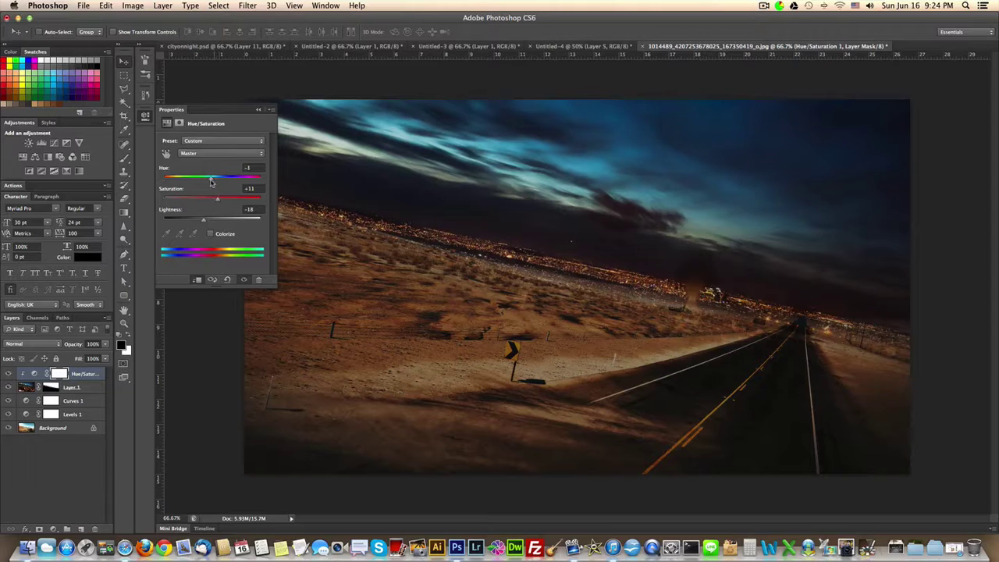
{"action": "left_click_drag", "start_coordinate": [210, 180], "coordinate": [207, 181]}
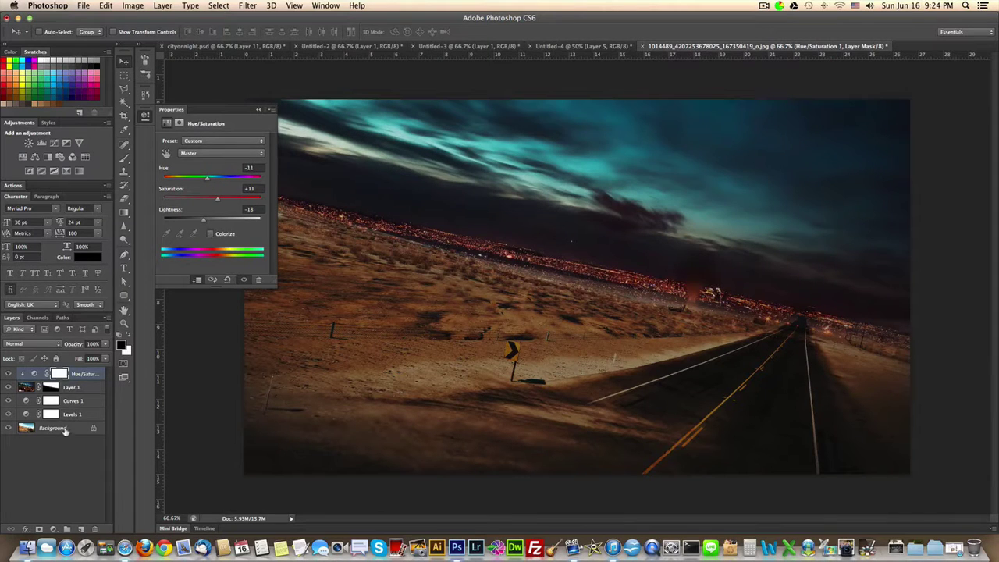
Step: Add a Vibrance adjustment clipped above Hue/Saturation, setting vibrance to +7 and raising its saturation slightly
{"action": "left_click", "coordinate": [54, 529]}
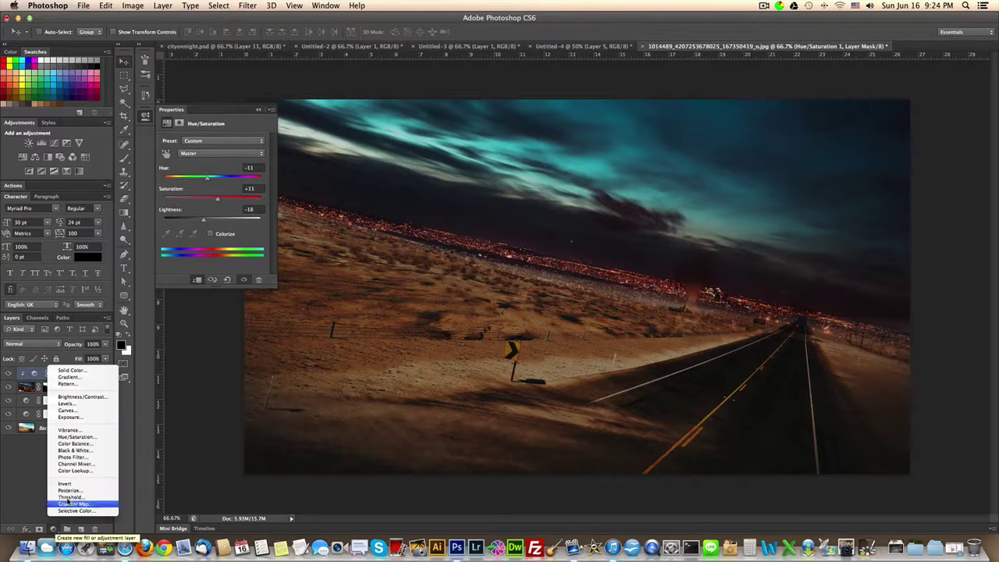
{"action": "left_click", "coordinate": [78, 431]}
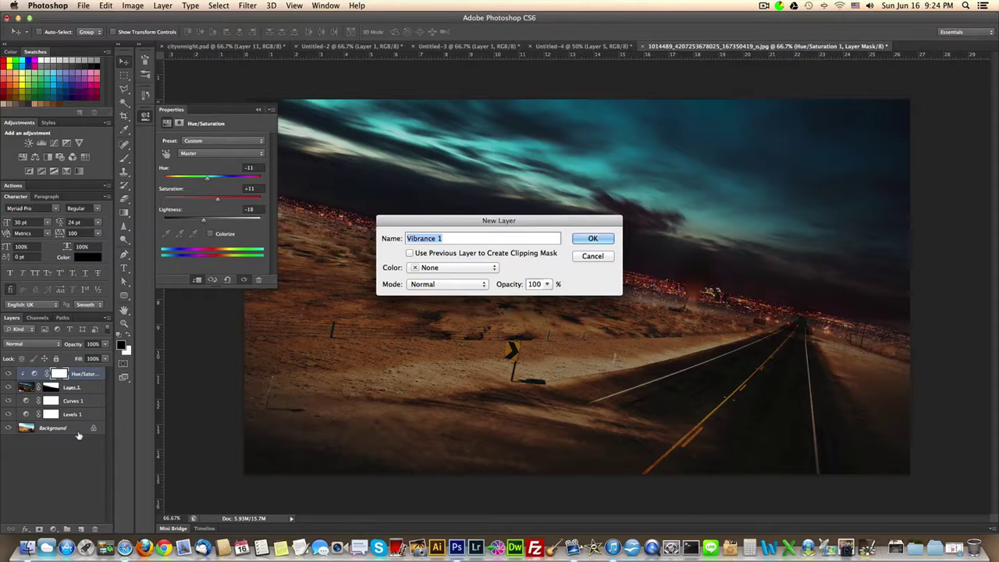
{"action": "left_click", "coordinate": [524, 254]}
{"action": "left_click", "coordinate": [578, 242]}
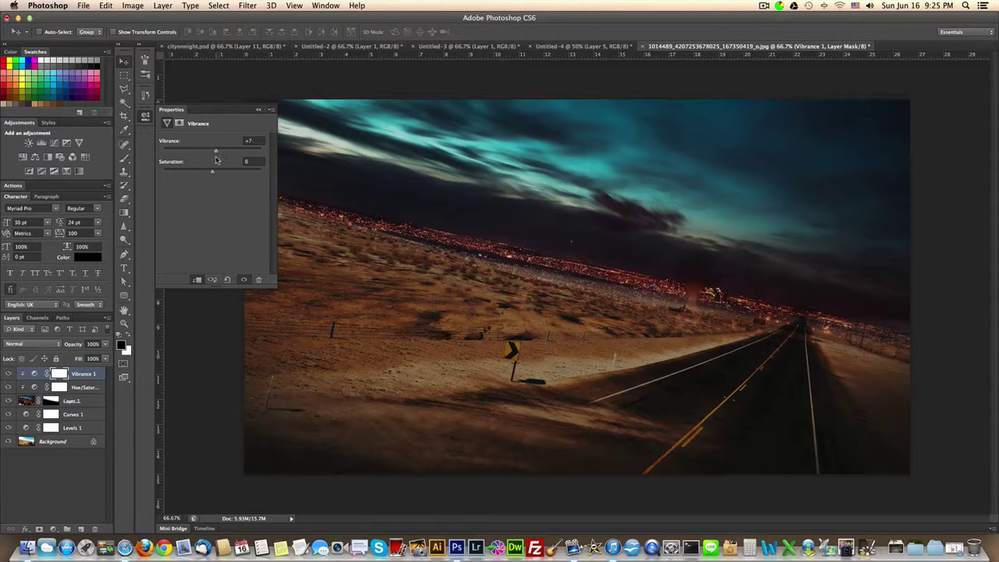
{"action": "left_click_drag", "start_coordinate": [211, 173], "coordinate": [220, 173]}
{"action": "left_click", "coordinate": [146, 118]}
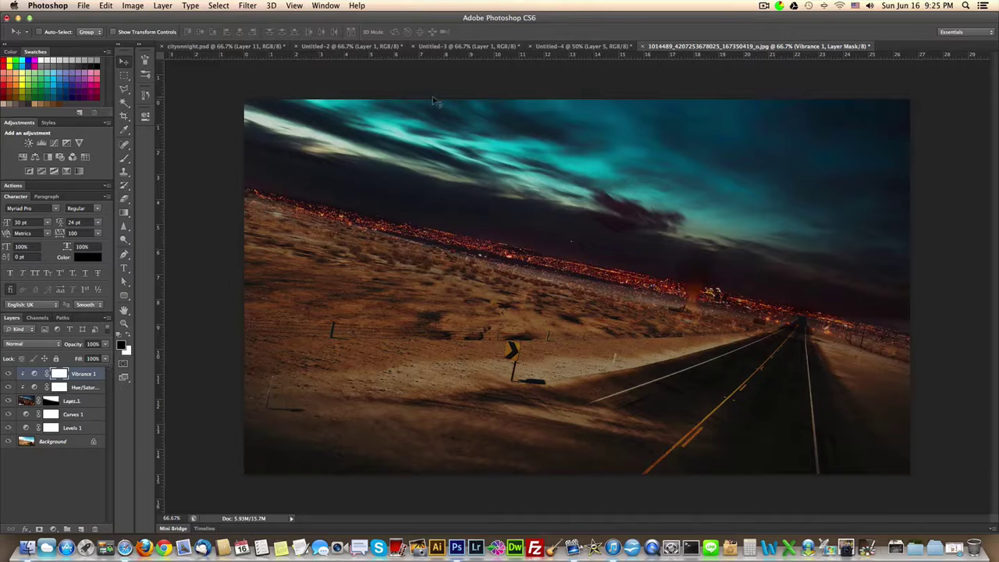
Step: Copy the whole night beach image from Untitled-3 into the desert road document and move it flush with the canvas's left edge
{"action": "left_click", "coordinate": [453, 48]}
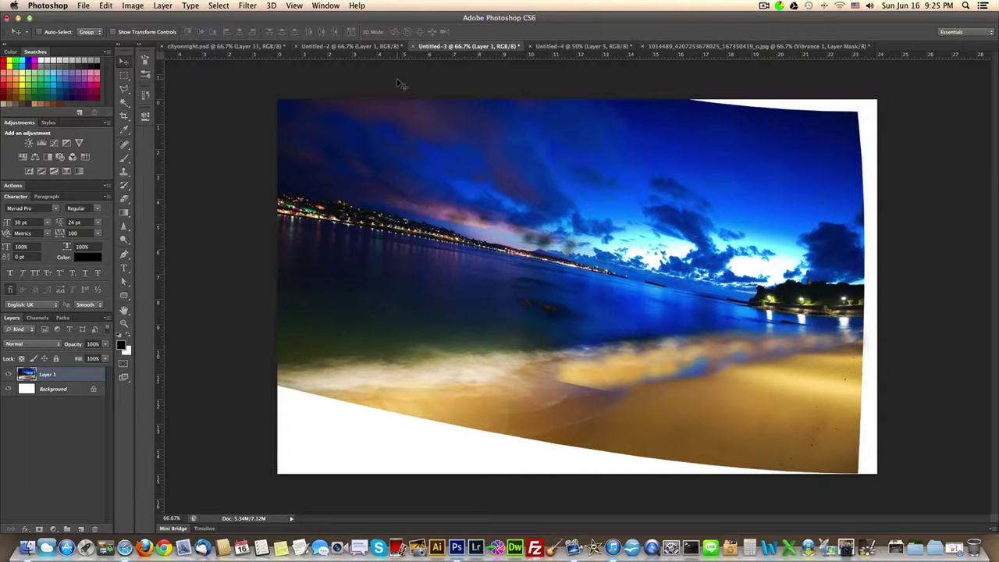
{"action": "key", "text": "ctrl+a"}
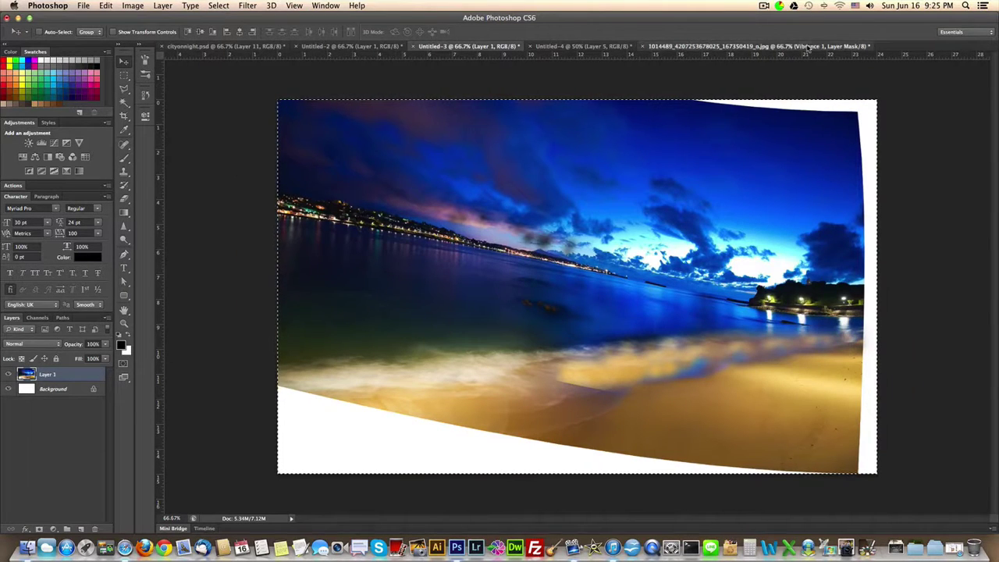
{"action": "left_click", "coordinate": [808, 47]}
{"action": "key", "text": "super+v"}
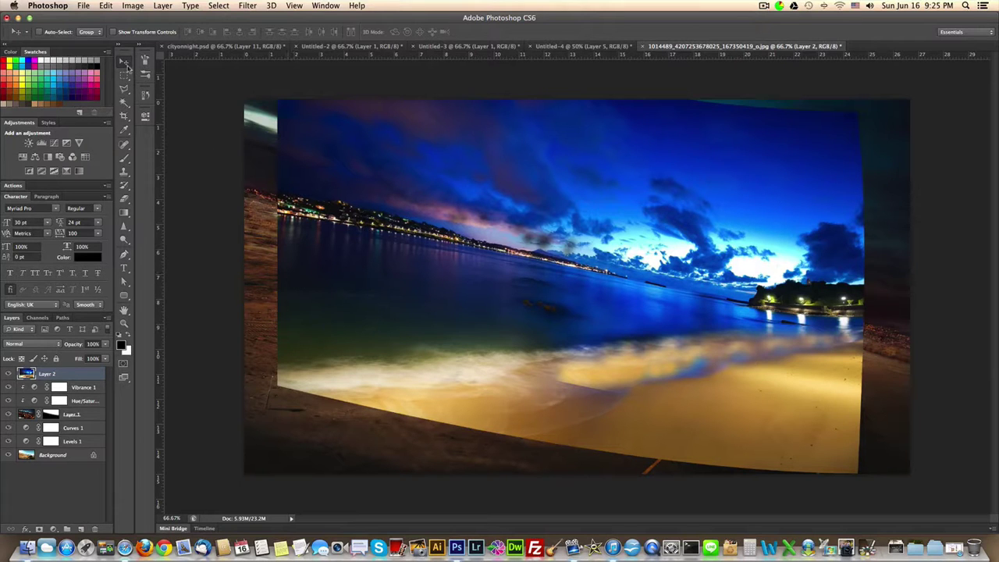
{"action": "mouse_move", "coordinate": [440, 288]}
{"action": "left_mouse_down"}
{"action": "mouse_move", "coordinate": [419, 279]}
{"action": "mouse_move", "coordinate": [420, 290]}
{"action": "left_mouse_up"}
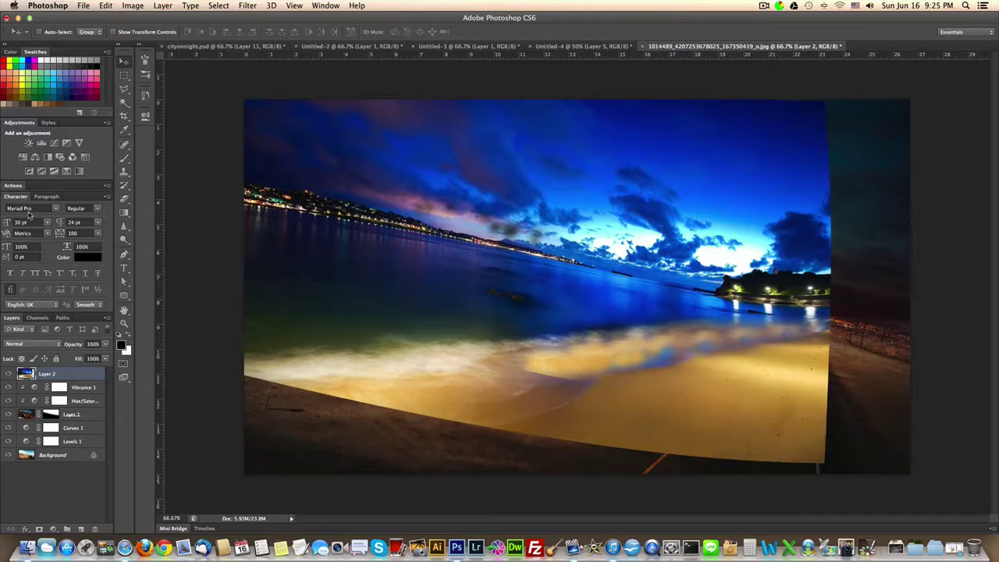
Step: Align Layer 2's shoreline with the city horizon using the Screen blend mode, and return the layer to Normal
{"action": "left_click", "coordinate": [29, 343]}
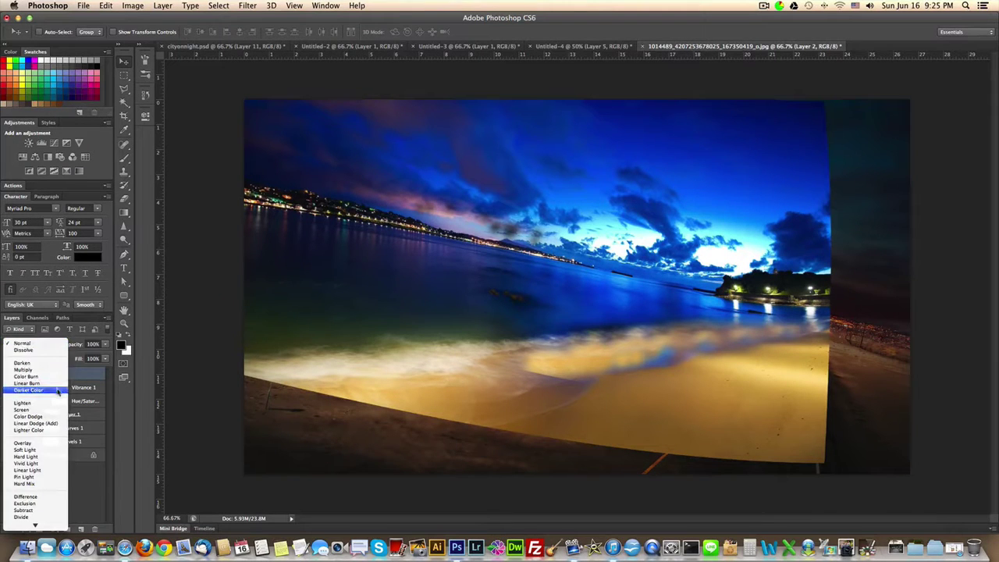
{"action": "left_click", "coordinate": [46, 411]}
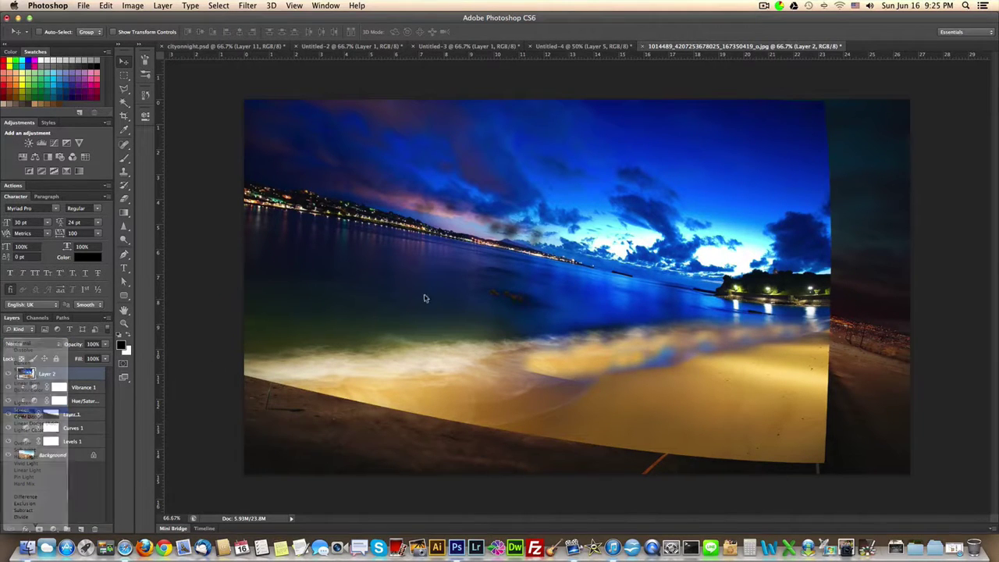
{"action": "mouse_move", "coordinate": [429, 291]}
{"action": "left_mouse_down"}
{"action": "mouse_move", "coordinate": [451, 287]}
{"action": "mouse_move", "coordinate": [450, 267]}
{"action": "mouse_move", "coordinate": [440, 281]}
{"action": "mouse_move", "coordinate": [459, 275]}
{"action": "mouse_move", "coordinate": [452, 308]}
{"action": "mouse_move", "coordinate": [441, 313]}
{"action": "mouse_move", "coordinate": [429, 295]}
{"action": "left_mouse_up"}
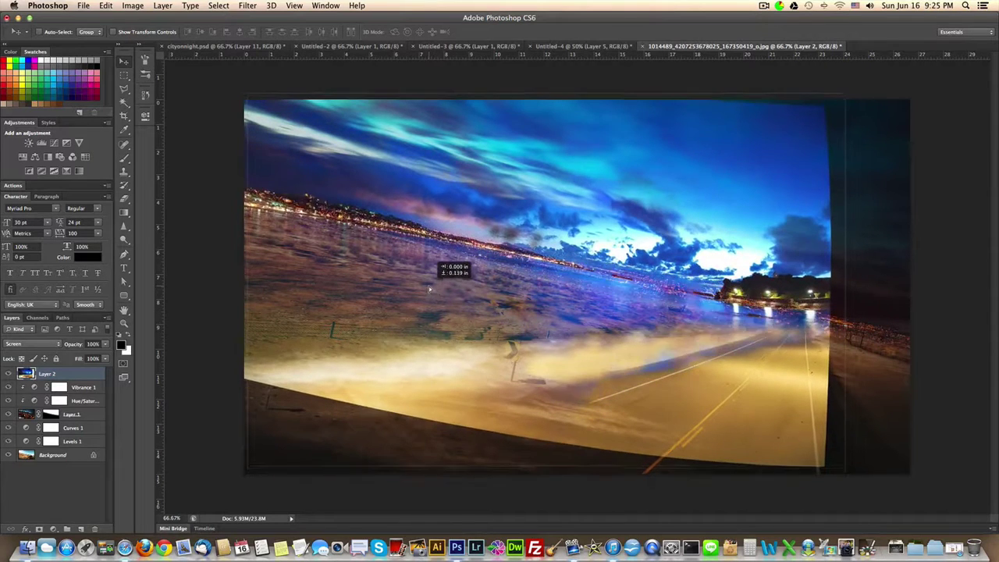
{"action": "left_click_drag", "start_coordinate": [428, 295], "coordinate": [429, 295]}
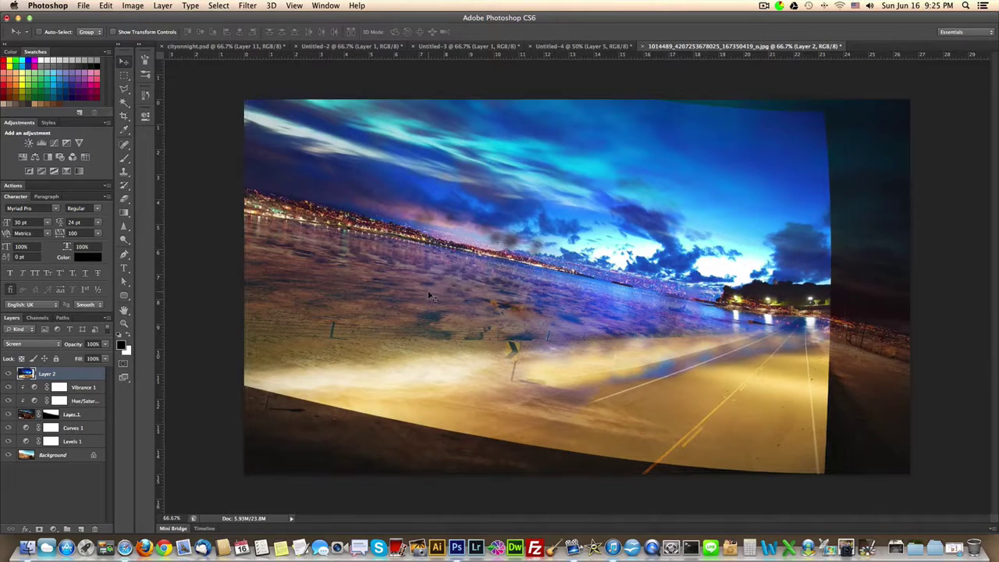
{"action": "key", "text": "ctrl+Up"}
{"action": "left_click", "coordinate": [321, 335]}
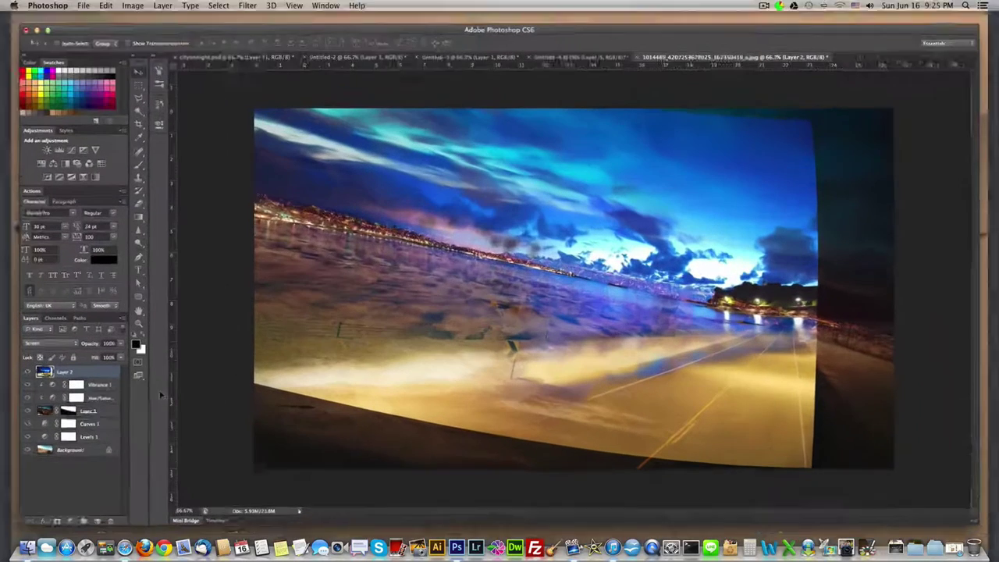
{"action": "left_click", "coordinate": [32, 345]}
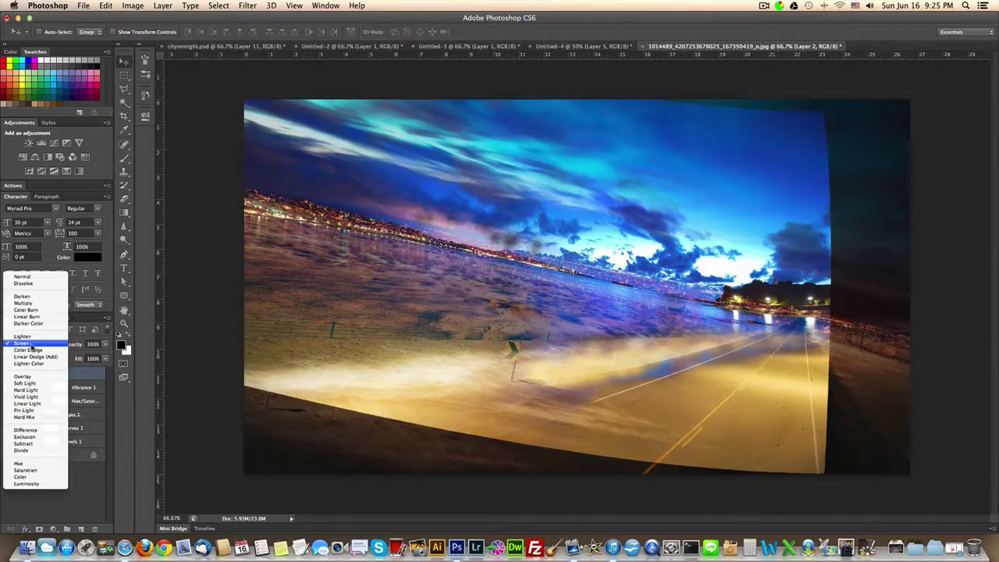
{"action": "left_click", "coordinate": [33, 278]}
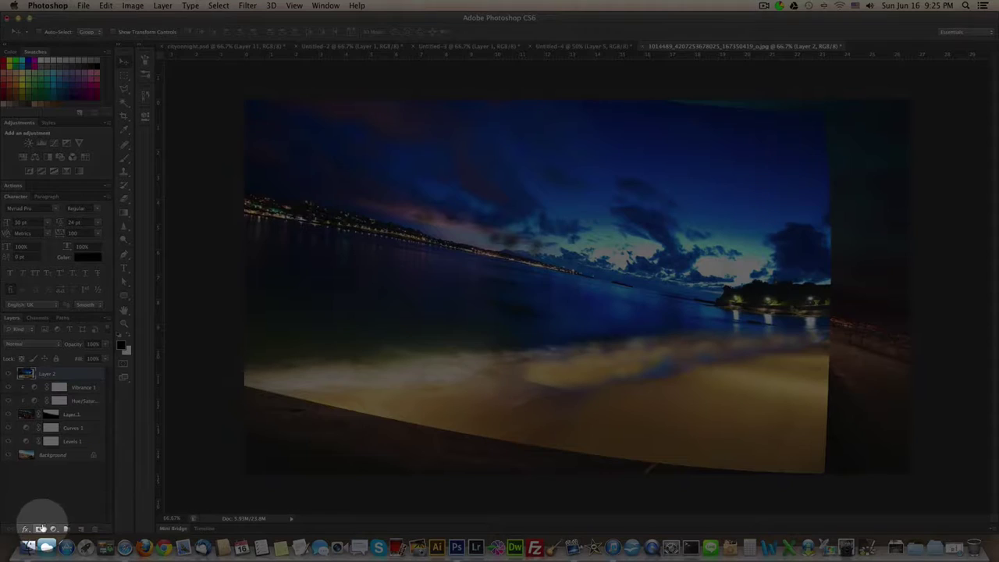
Step: Add a layer mask to Layer 2 and paint black across the beach with a size 200 brush to reveal the desert ground
{"action": "left_click", "coordinate": [39, 528]}
{"action": "left_click", "coordinate": [124, 157]}
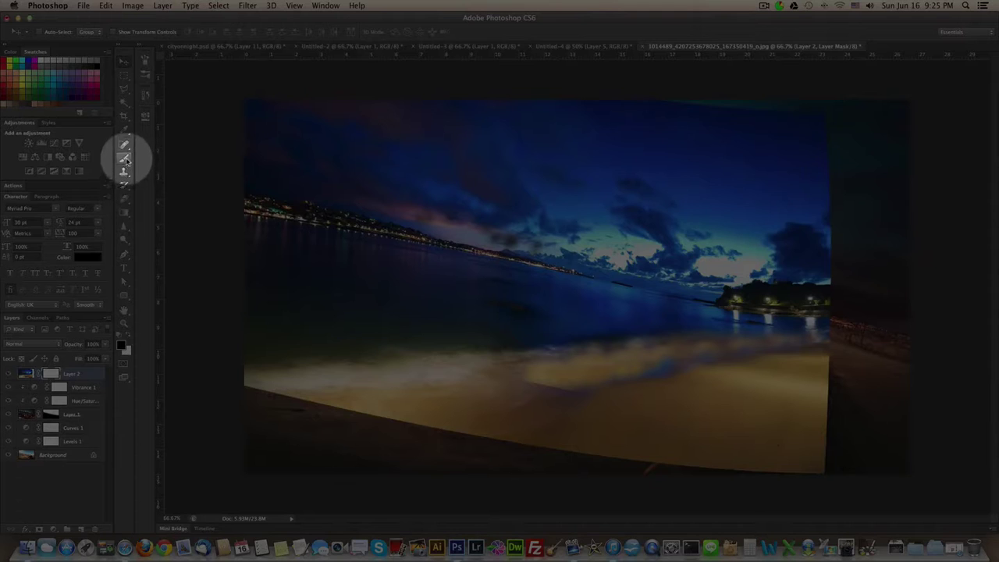
{"action": "left_click", "coordinate": [522, 188]}
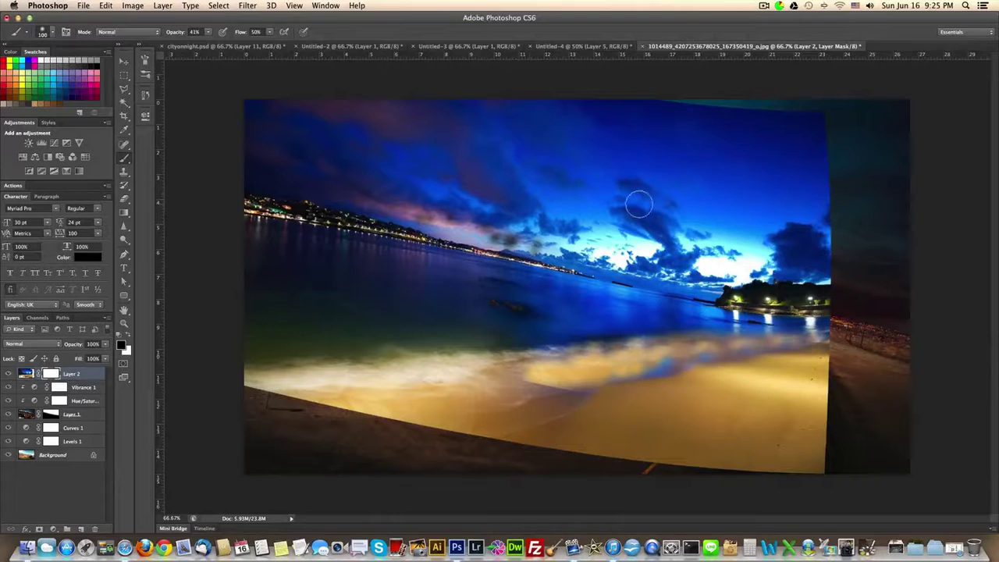
{"action": "key", "text": "bracketright"}
{"action": "key", "text": "bracketright"}
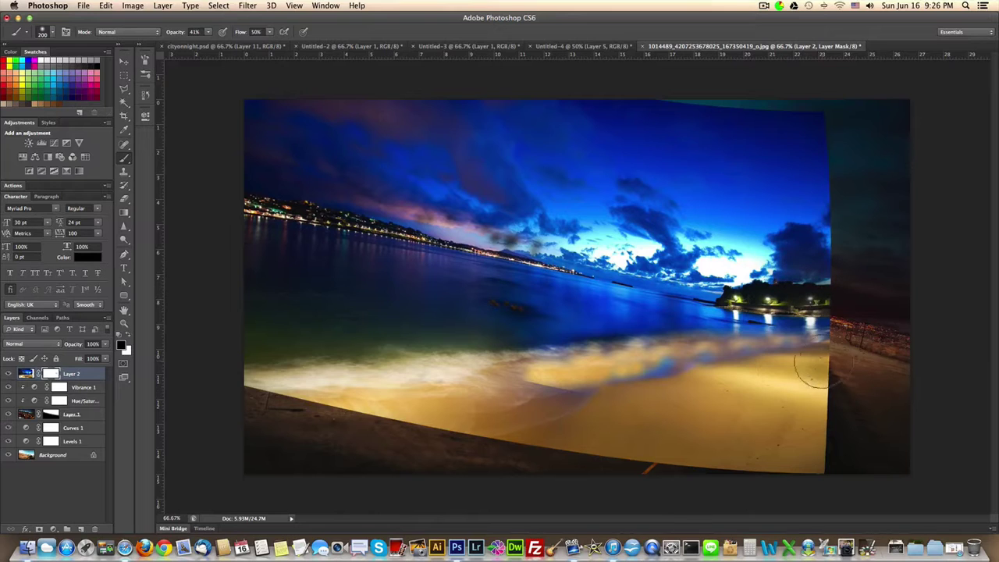
{"action": "mouse_move", "coordinate": [809, 364]}
{"action": "left_mouse_down"}
{"action": "mouse_move", "coordinate": [748, 369]}
{"action": "mouse_move", "coordinate": [737, 368]}
{"action": "mouse_move", "coordinate": [767, 358]}
{"action": "mouse_move", "coordinate": [679, 362]}
{"action": "mouse_move", "coordinate": [696, 360]}
{"action": "mouse_move", "coordinate": [574, 404]}
{"action": "mouse_move", "coordinate": [623, 394]}
{"action": "mouse_move", "coordinate": [534, 413]}
{"action": "mouse_move", "coordinate": [578, 409]}
{"action": "mouse_move", "coordinate": [489, 423]}
{"action": "mouse_move", "coordinate": [443, 428]}
{"action": "mouse_move", "coordinate": [543, 410]}
{"action": "mouse_move", "coordinate": [392, 422]}
{"action": "mouse_move", "coordinate": [381, 410]}
{"action": "mouse_move", "coordinate": [305, 410]}
{"action": "left_mouse_up"}
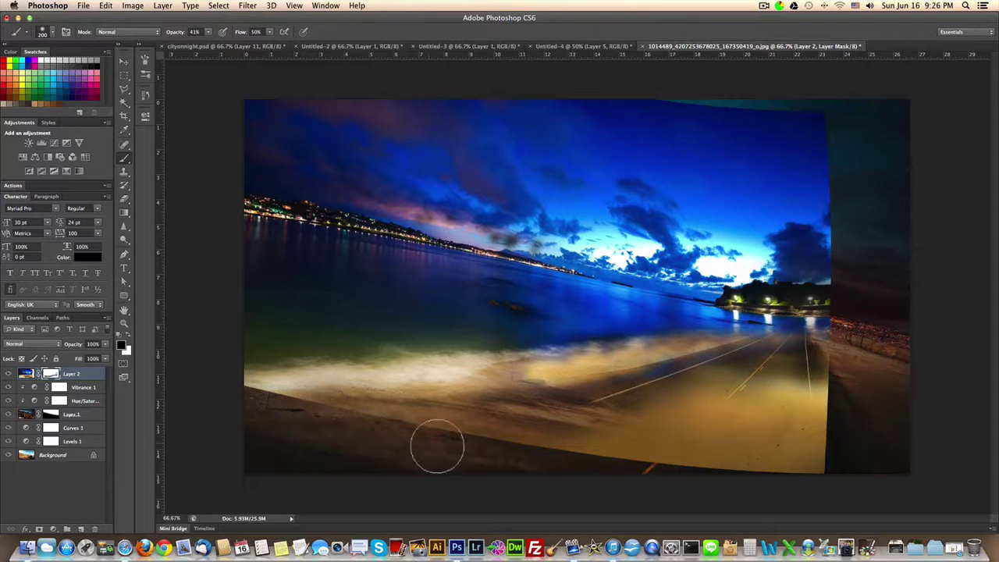
Step: Mask out the remaining sand over the lower road on Layer 2 with a larger brush
{"action": "key", "text": "bracketright"}
{"action": "key", "text": "bracketright"}
{"action": "key", "text": "bracketright"}
{"action": "key", "text": "bracketright"}
{"action": "mouse_move", "coordinate": [792, 445]}
{"action": "left_mouse_down"}
{"action": "mouse_move", "coordinate": [801, 446]}
{"action": "mouse_move", "coordinate": [814, 372]}
{"action": "mouse_move", "coordinate": [684, 424]}
{"action": "mouse_move", "coordinate": [564, 417]}
{"action": "mouse_move", "coordinate": [577, 414]}
{"action": "mouse_move", "coordinate": [493, 428]}
{"action": "mouse_move", "coordinate": [522, 435]}
{"action": "mouse_move", "coordinate": [497, 444]}
{"action": "mouse_move", "coordinate": [424, 440]}
{"action": "mouse_move", "coordinate": [754, 461]}
{"action": "left_mouse_up"}
{"action": "key", "text": "bracketleft"}
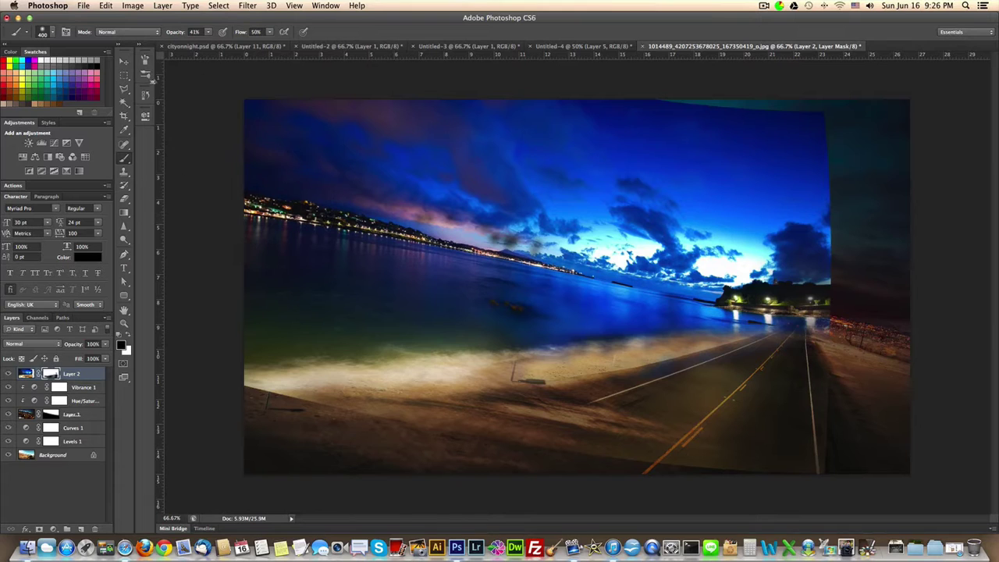
Step: Try repositioning Layer 2 against the city horizon using the Lighten and Screen blend modes
{"action": "left_click", "coordinate": [125, 63]}
{"action": "mouse_move", "coordinate": [621, 294]}
{"action": "left_mouse_down"}
{"action": "mouse_move", "coordinate": [554, 286]}
{"action": "mouse_move", "coordinate": [603, 285]}
{"action": "left_mouse_up"}
{"action": "left_click", "coordinate": [31, 346]}
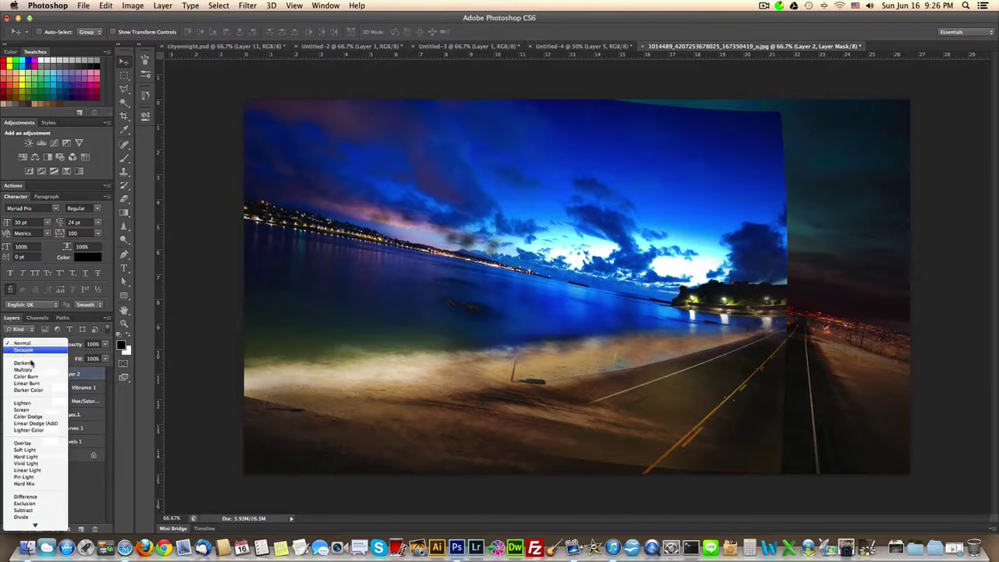
{"action": "left_click", "coordinate": [352, 363]}
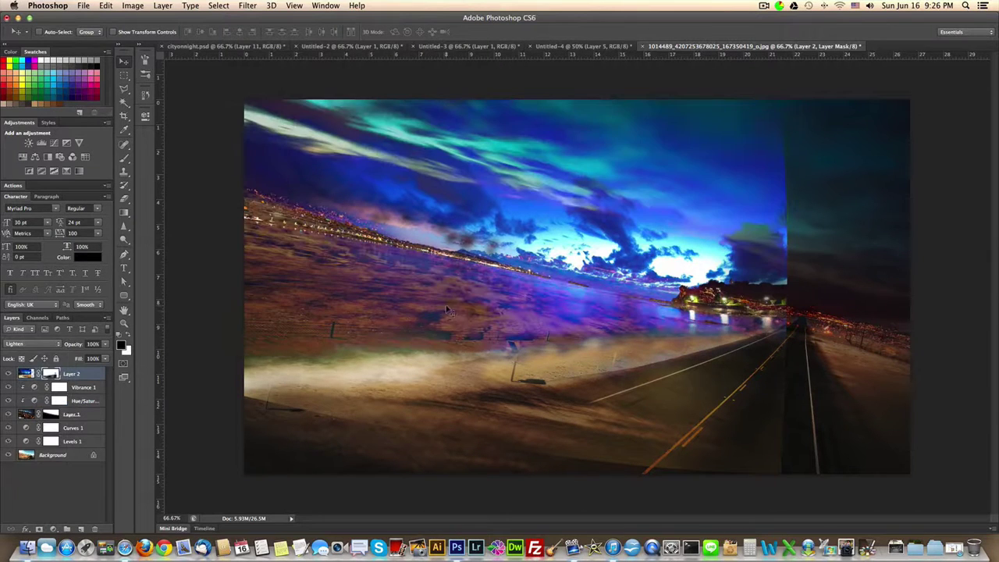
{"action": "left_click_drag", "start_coordinate": [449, 312], "coordinate": [469, 289]}
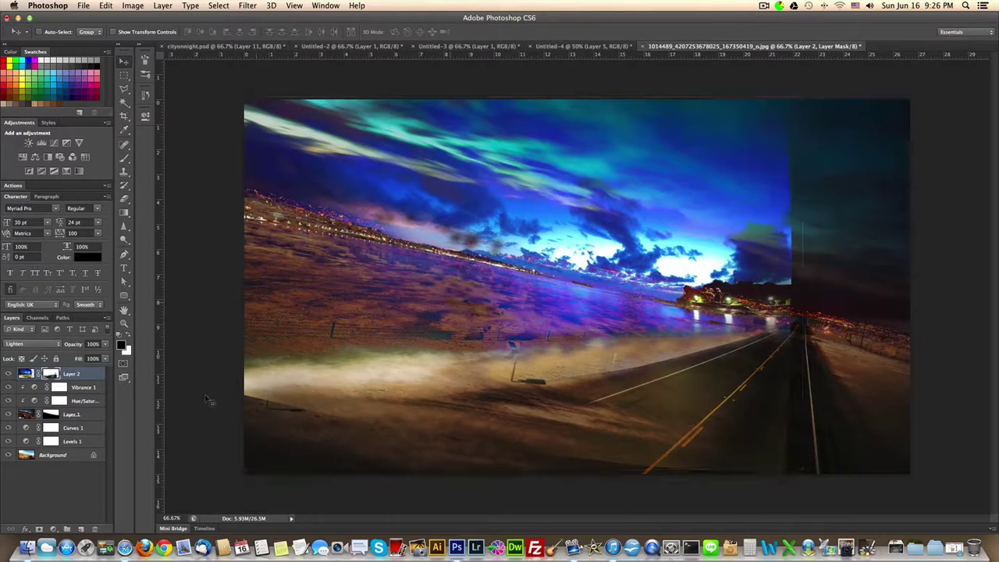
{"action": "left_click", "coordinate": [26, 344]}
{"action": "left_click", "coordinate": [23, 350]}
{"action": "left_click_drag", "start_coordinate": [468, 326], "coordinate": [494, 334]}
Step: Set Layer 2 to Multiply and nudge it to the right to try another alignment
{"action": "left_click", "coordinate": [39, 344]}
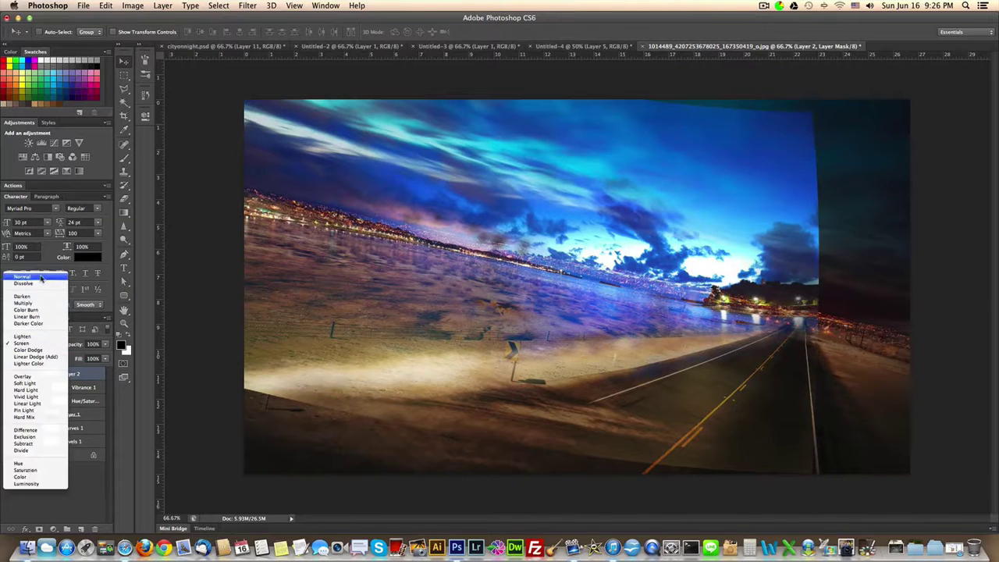
{"action": "left_click", "coordinate": [23, 304]}
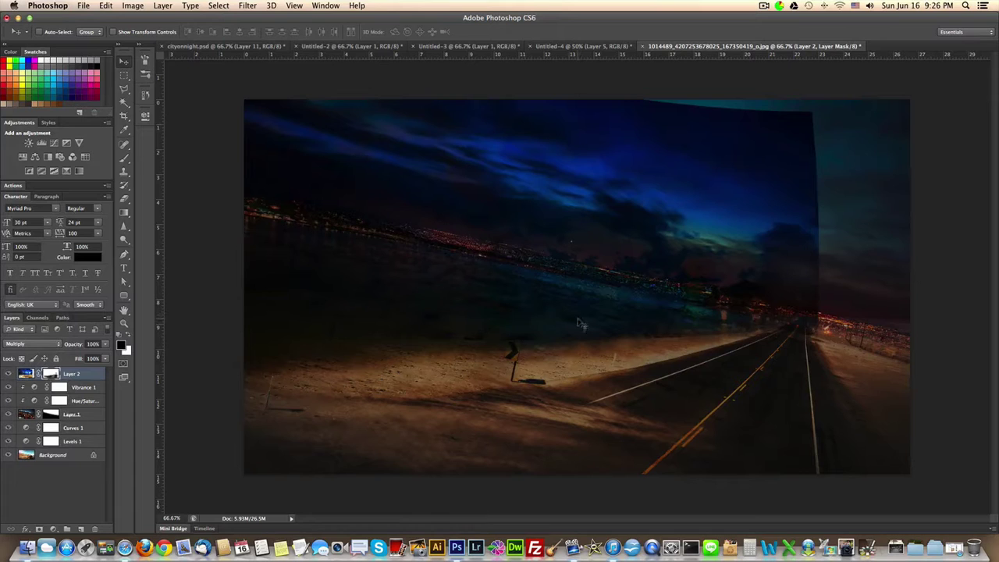
{"action": "key", "text": "Right"}
{"action": "key", "text": "Right"}
{"action": "key", "text": "Right"}
{"action": "key", "text": "Right"}
{"action": "key", "text": "Right"}
{"action": "key", "text": "Right"}
{"action": "key", "text": "Right"}
Step: Realign Layer 2 with the city lights and road using the Screen blend mode, and return the layer to Normal
{"action": "left_click", "coordinate": [23, 344]}
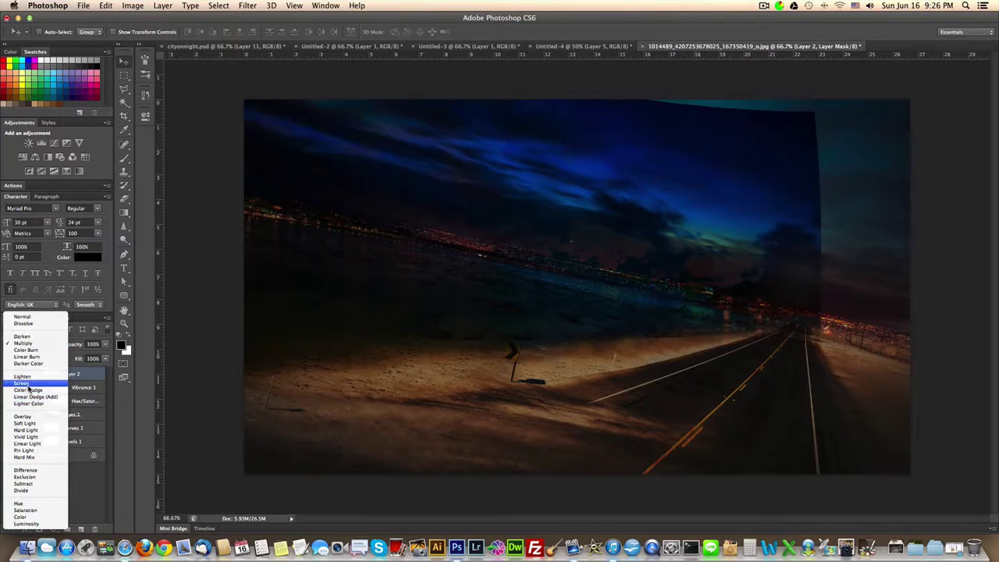
{"action": "left_click", "coordinate": [21, 383]}
{"action": "mouse_move", "coordinate": [701, 347]}
{"action": "left_mouse_down"}
{"action": "mouse_move", "coordinate": [688, 325]}
{"action": "mouse_move", "coordinate": [699, 313]}
{"action": "mouse_move", "coordinate": [712, 318]}
{"action": "mouse_move", "coordinate": [693, 331]}
{"action": "mouse_move", "coordinate": [702, 330]}
{"action": "mouse_move", "coordinate": [702, 346]}
{"action": "mouse_move", "coordinate": [704, 337]}
{"action": "left_mouse_up"}
{"action": "left_click", "coordinate": [46, 344]}
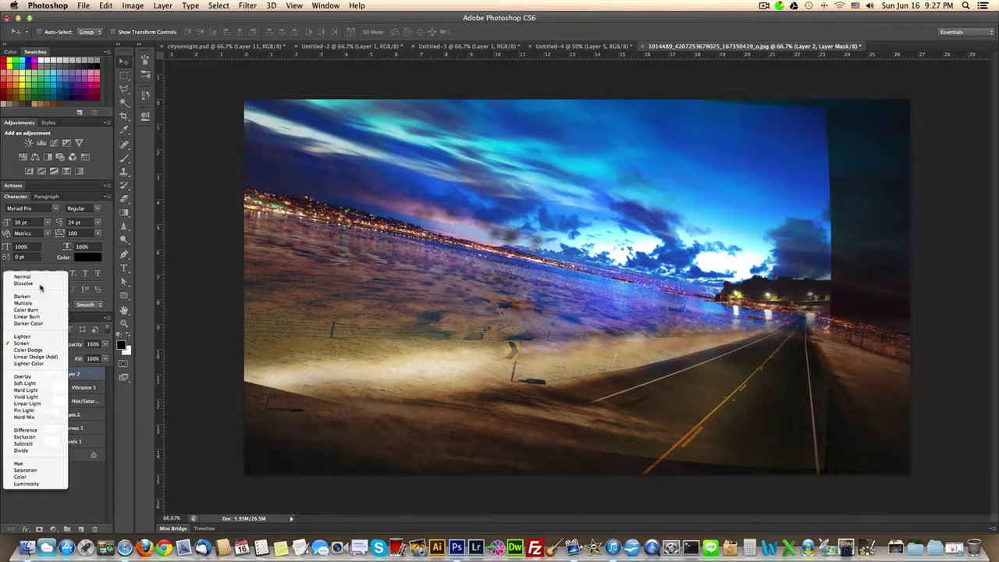
{"action": "left_click", "coordinate": [28, 274]}
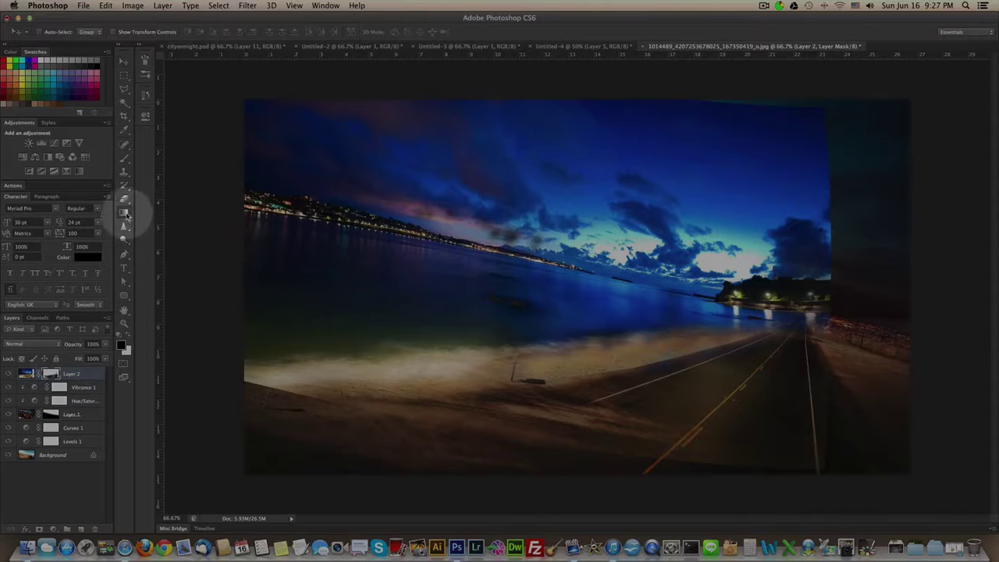
Step: Fade out Layer 2's upper sky and hard edge beside the road by applying black-to-transparent gradients on its mask
{"action": "left_click", "coordinate": [124, 213]}
{"action": "left_click_drag", "start_coordinate": [634, 194], "coordinate": [660, 204]}
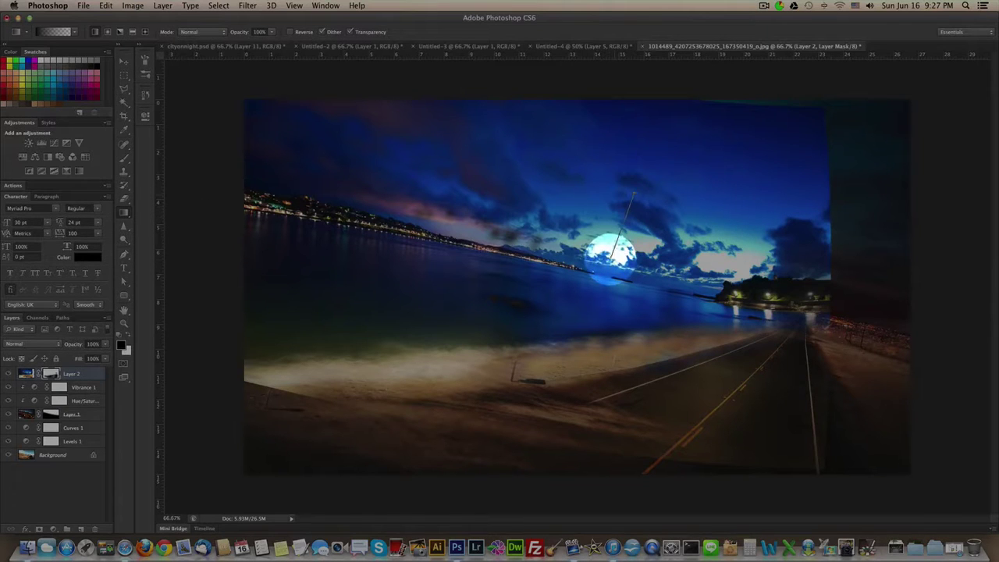
{"action": "left_click_drag", "start_coordinate": [602, 245], "coordinate": [625, 187]}
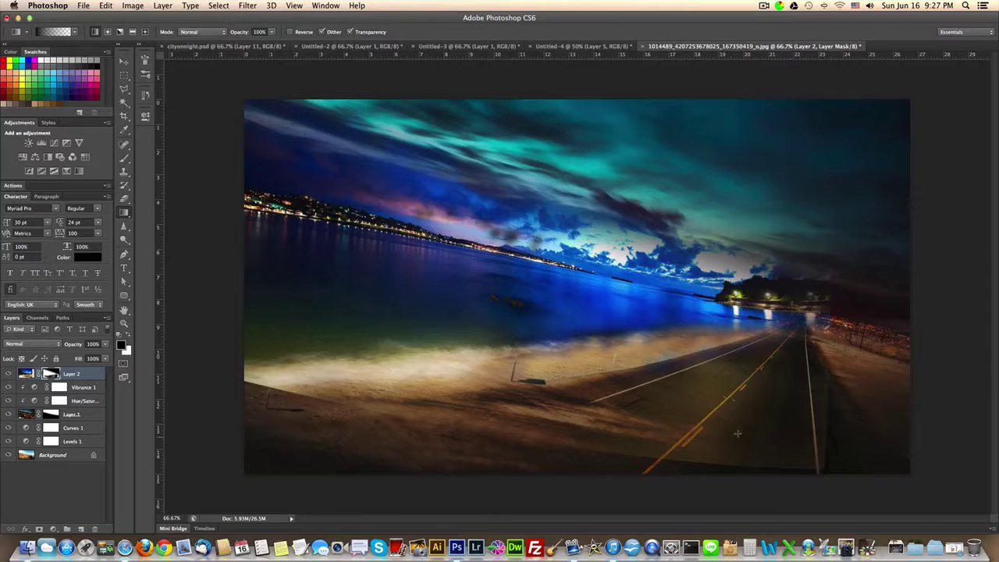
Step: Fade the lower part of Layer 2 off the road and foreground sand with upward black gradients on its mask
{"action": "left_click_drag", "start_coordinate": [726, 422], "coordinate": [699, 355]}
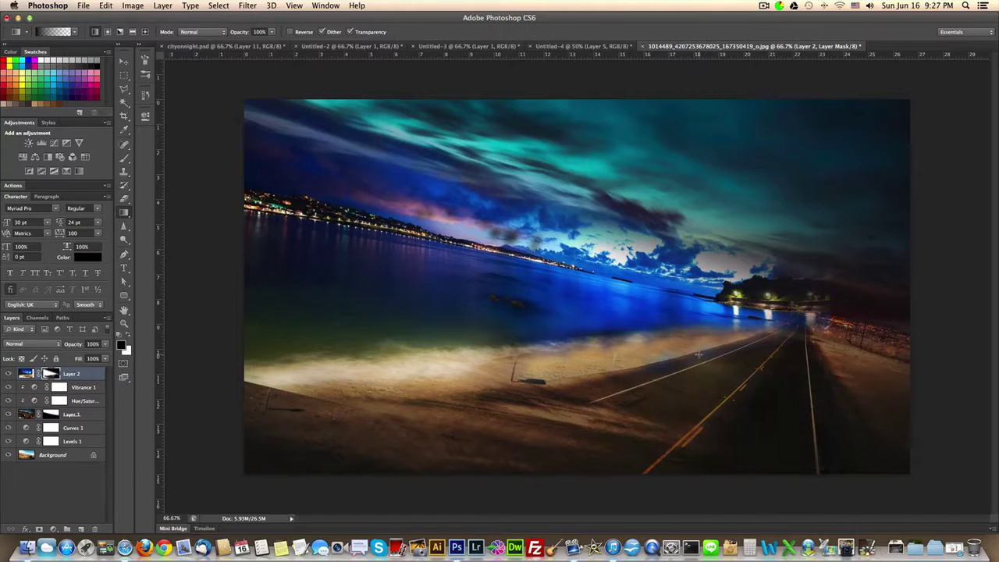
{"action": "left_click_drag", "start_coordinate": [677, 465], "coordinate": [650, 370]}
{"action": "left_click_drag", "start_coordinate": [608, 445], "coordinate": [588, 373]}
{"action": "left_click_drag", "start_coordinate": [536, 461], "coordinate": [535, 381]}
{"action": "left_click_drag", "start_coordinate": [478, 461], "coordinate": [471, 389]}
{"action": "left_click_drag", "start_coordinate": [404, 443], "coordinate": [322, 444]}
{"action": "left_click_drag", "start_coordinate": [308, 386], "coordinate": [308, 428]}
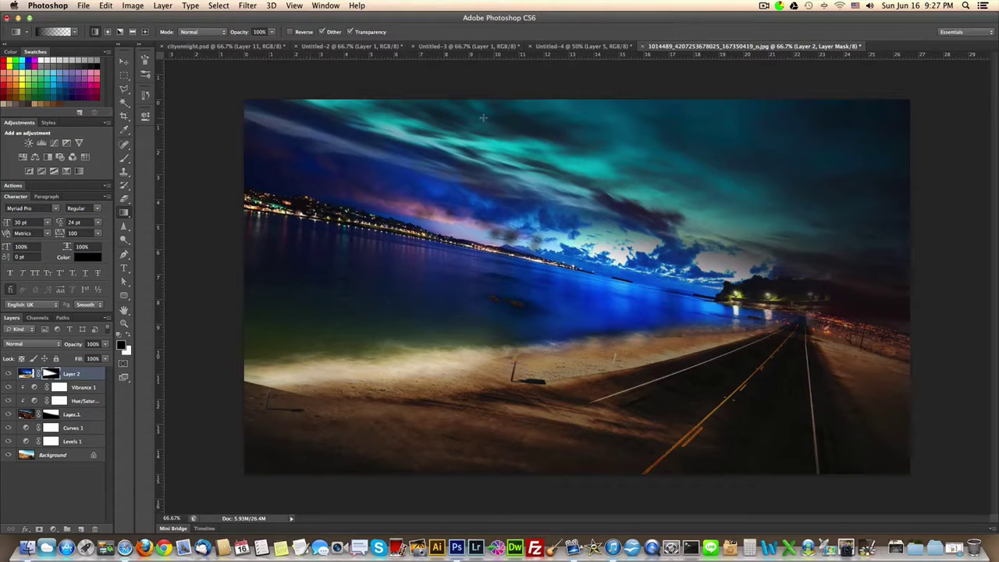
Step: Fade Layer 2's remaining sky down to the city-light horizon with black gradients on its mask
{"action": "left_click_drag", "start_coordinate": [478, 117], "coordinate": [453, 221]}
{"action": "left_click_drag", "start_coordinate": [495, 135], "coordinate": [469, 224]}
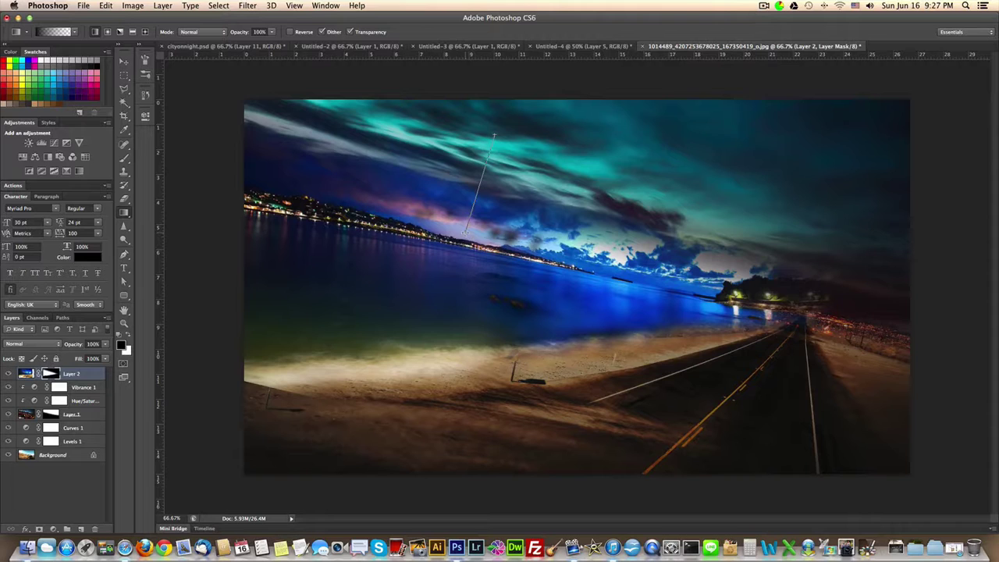
{"action": "left_click_drag", "start_coordinate": [466, 231], "coordinate": [465, 231]}
{"action": "left_click_drag", "start_coordinate": [490, 188], "coordinate": [506, 248]}
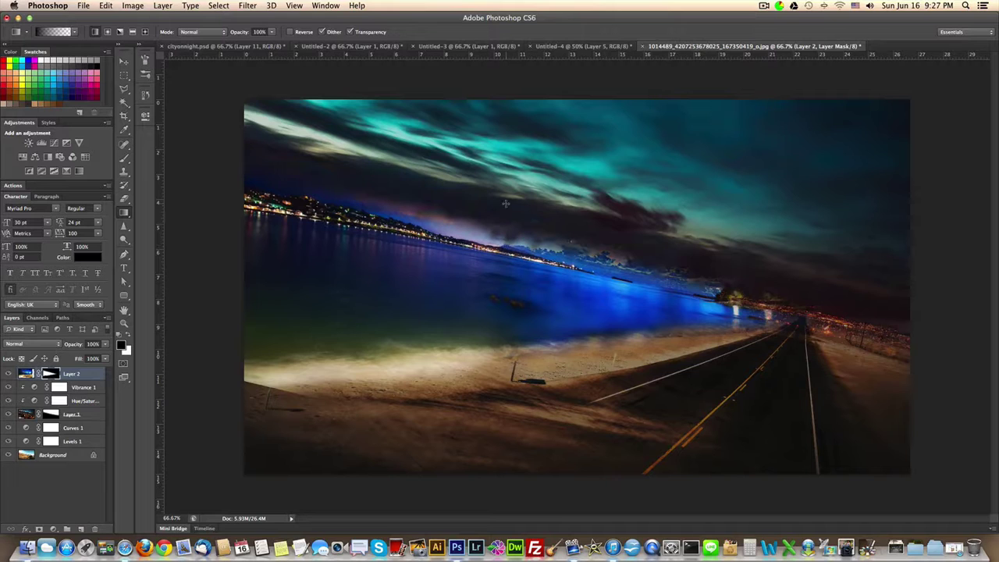
{"action": "left_click_drag", "start_coordinate": [506, 204], "coordinate": [507, 254]}
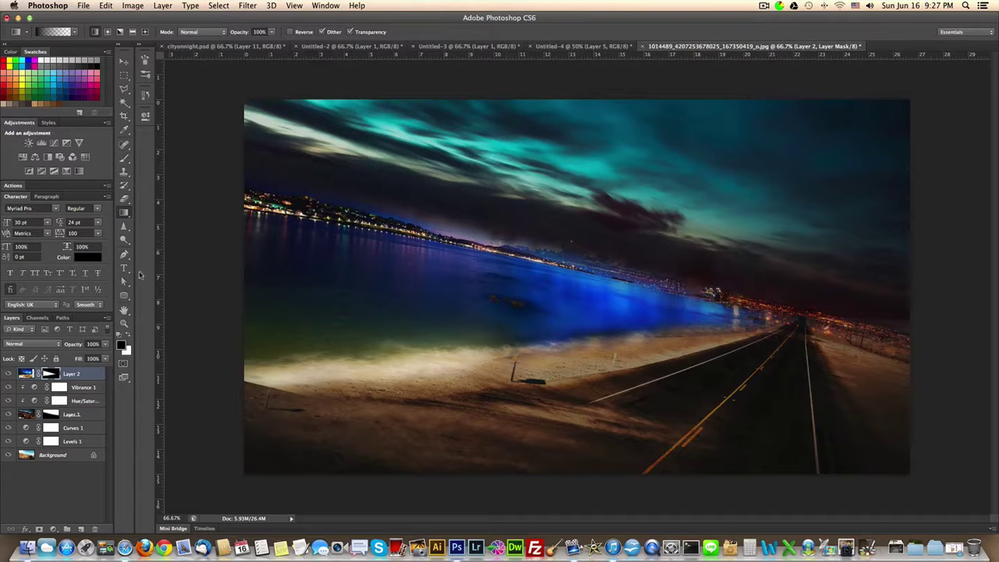
Step: Paint black on Layer 2's mask with a size 100 brush to clean up the horizon glow and the shoreline sand edge
{"action": "left_click", "coordinate": [124, 156]}
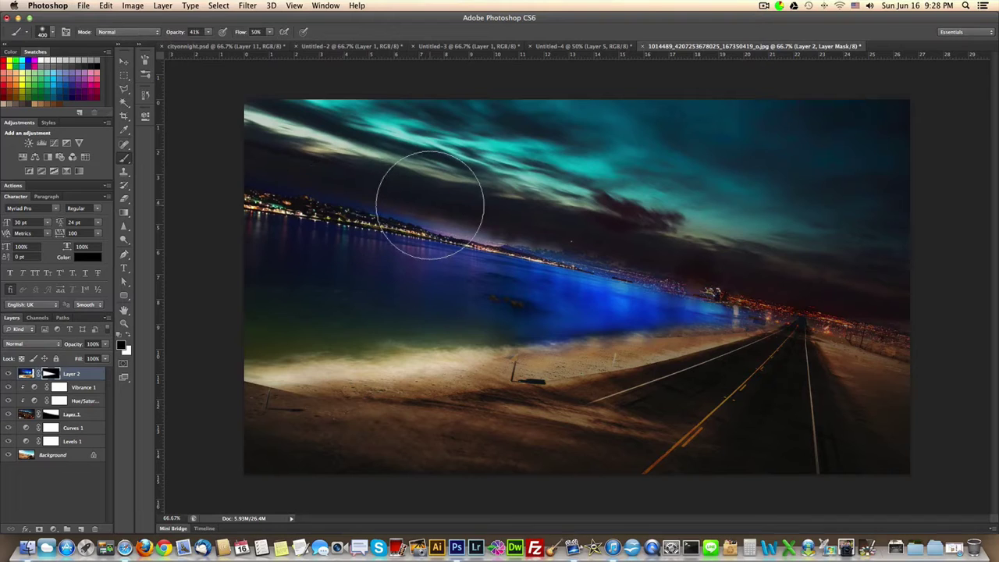
{"action": "key", "text": "bracketleft"}
{"action": "key", "text": "bracketleft"}
{"action": "key", "text": "bracketleft"}
{"action": "key", "text": "bracketleft"}
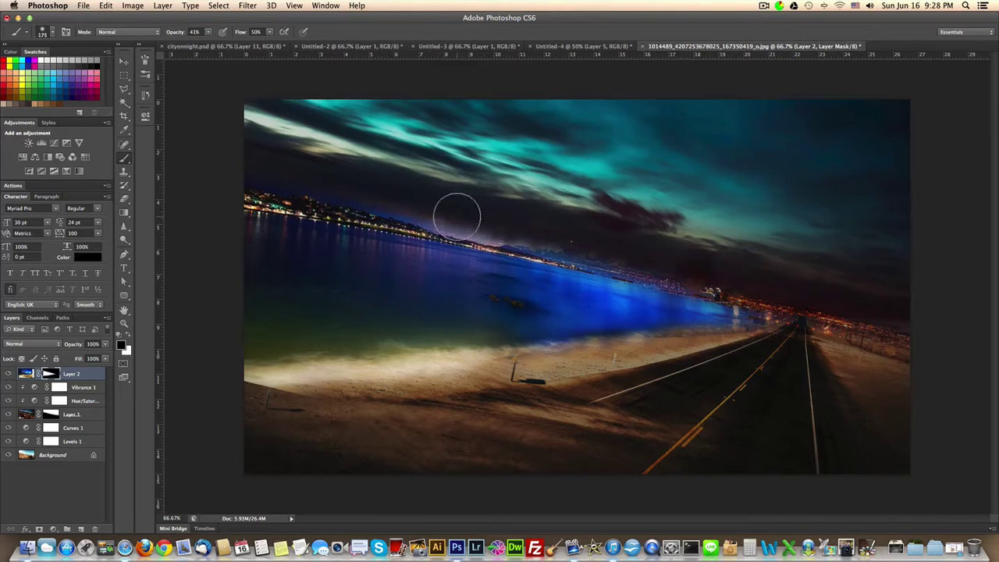
{"action": "key", "text": "bracketleft"}
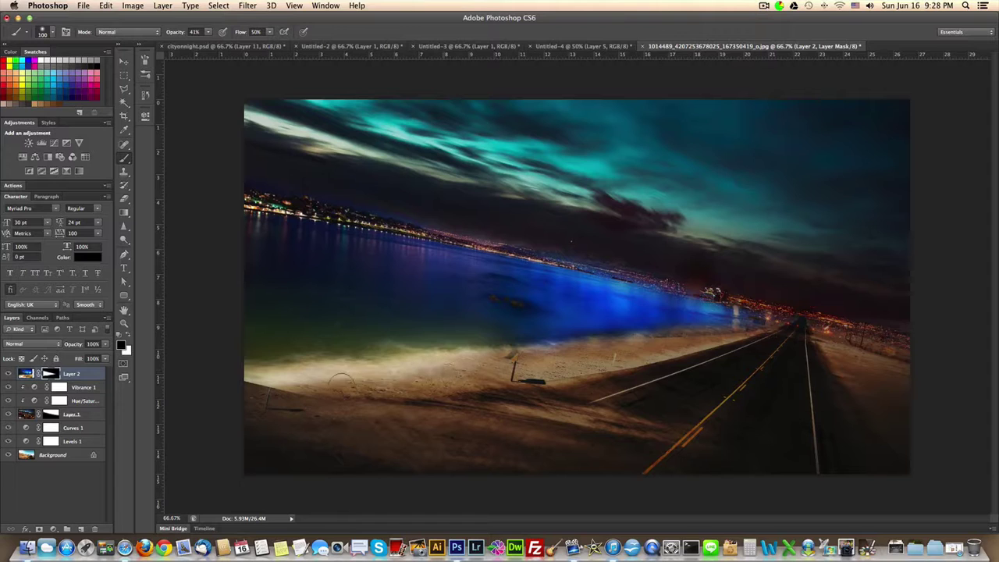
{"action": "mouse_move", "coordinate": [341, 381]}
{"action": "left_mouse_down"}
{"action": "mouse_move", "coordinate": [268, 382]}
{"action": "mouse_move", "coordinate": [324, 388]}
{"action": "mouse_move", "coordinate": [252, 399]}
{"action": "mouse_move", "coordinate": [273, 393]}
{"action": "mouse_move", "coordinate": [261, 392]}
{"action": "left_mouse_up"}
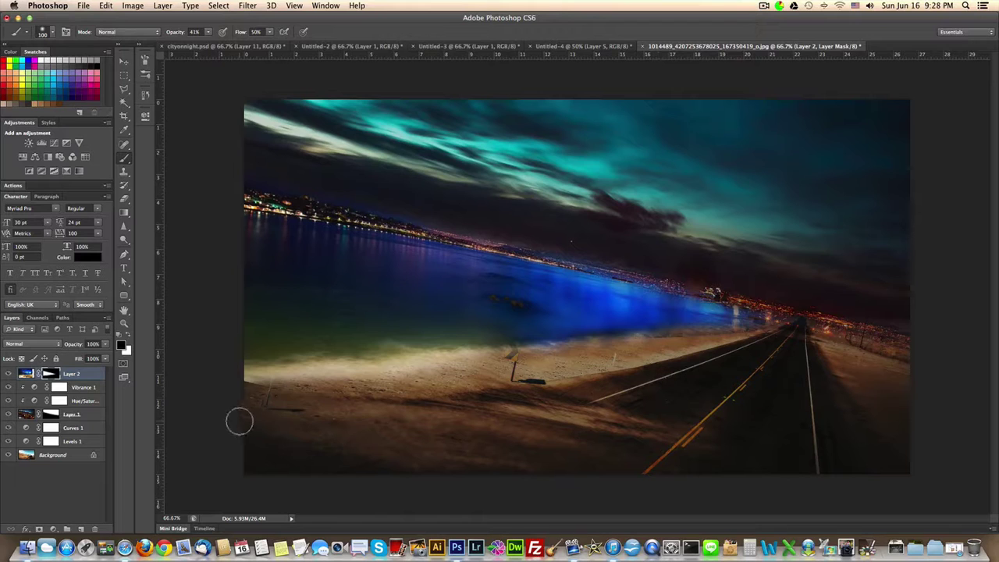
Step: Touch up Layer 2's mask with a smaller white brush where the water meets the far end of the road
{"action": "left_click", "coordinate": [129, 340]}
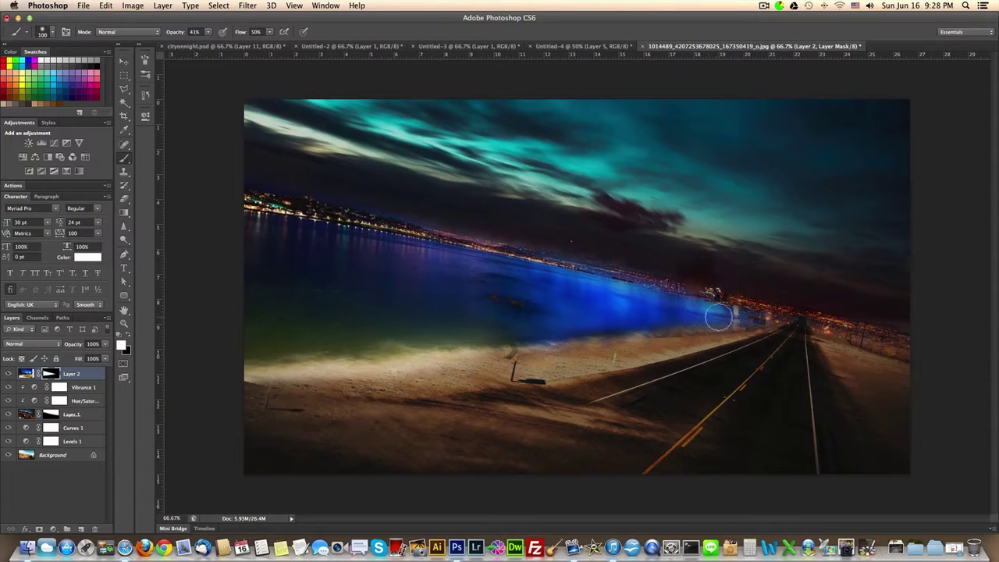
{"action": "key", "text": "bracketleft"}
{"action": "key", "text": "bracketleft"}
{"action": "key", "text": "bracketleft"}
{"action": "key", "text": "bracketleft"}
{"action": "left_click", "coordinate": [124, 63]}
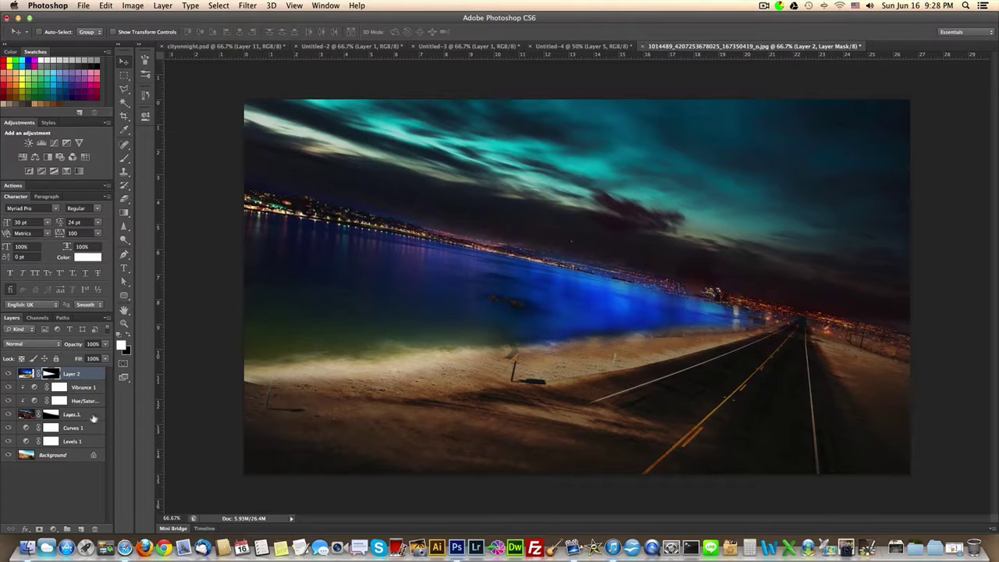
Step: Add a Levels adjustment clipped to Layer 2 with midtones at 0.87 and output white at 209
{"action": "left_click", "coordinate": [53, 528]}
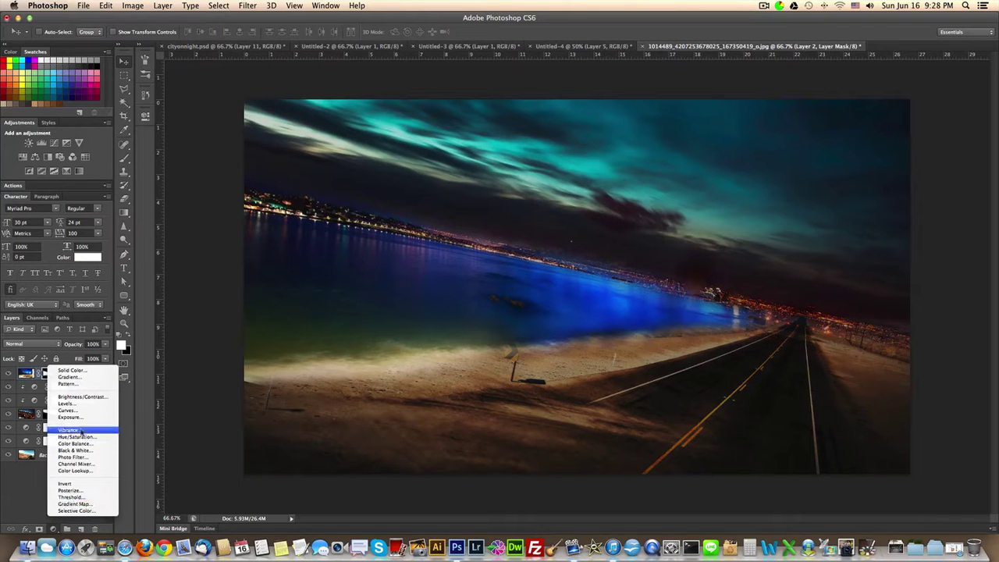
{"action": "left_click", "coordinate": [79, 404], "text": "alt"}
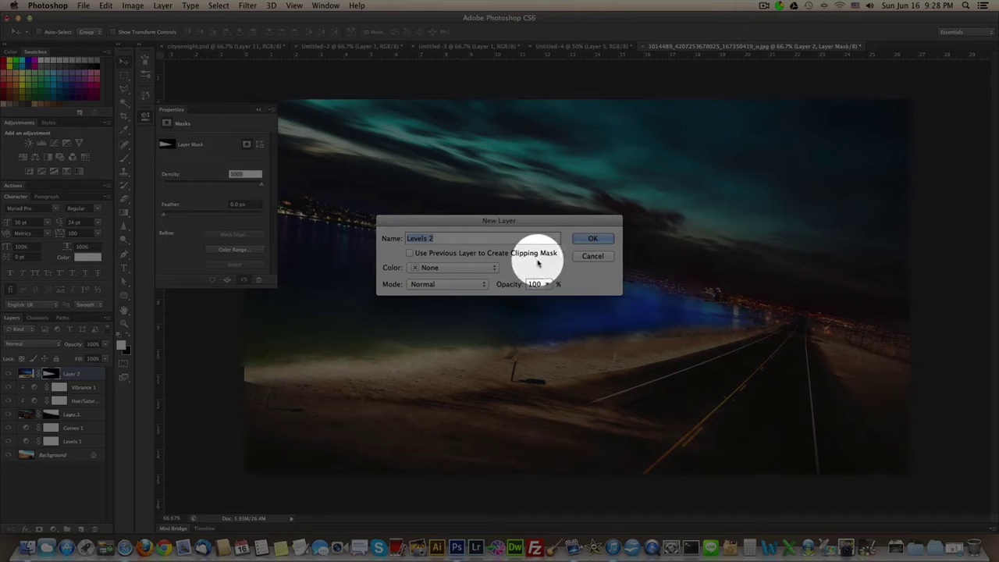
{"action": "left_click", "coordinate": [516, 253]}
{"action": "left_click", "coordinate": [593, 239]}
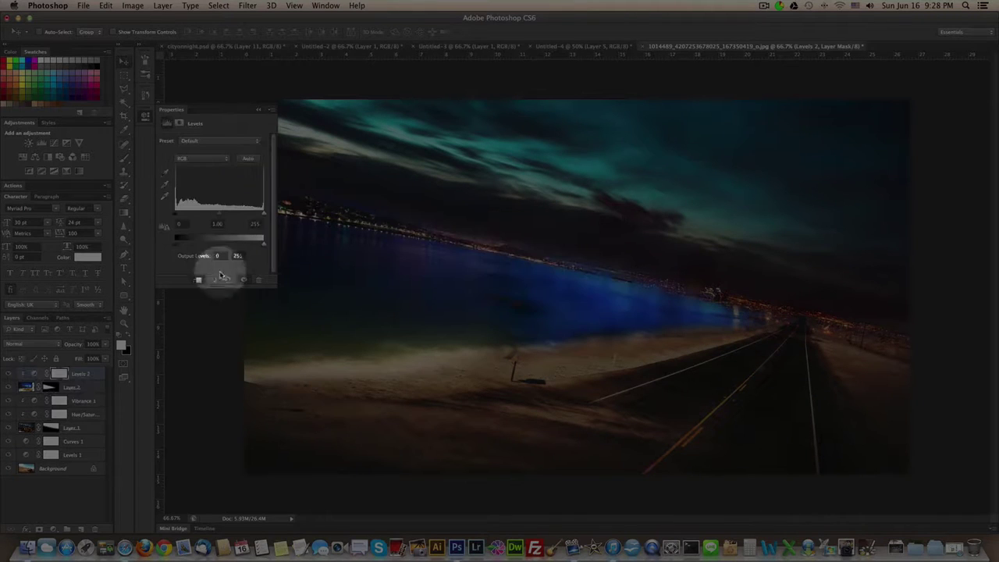
{"action": "left_click_drag", "start_coordinate": [264, 243], "coordinate": [249, 245]}
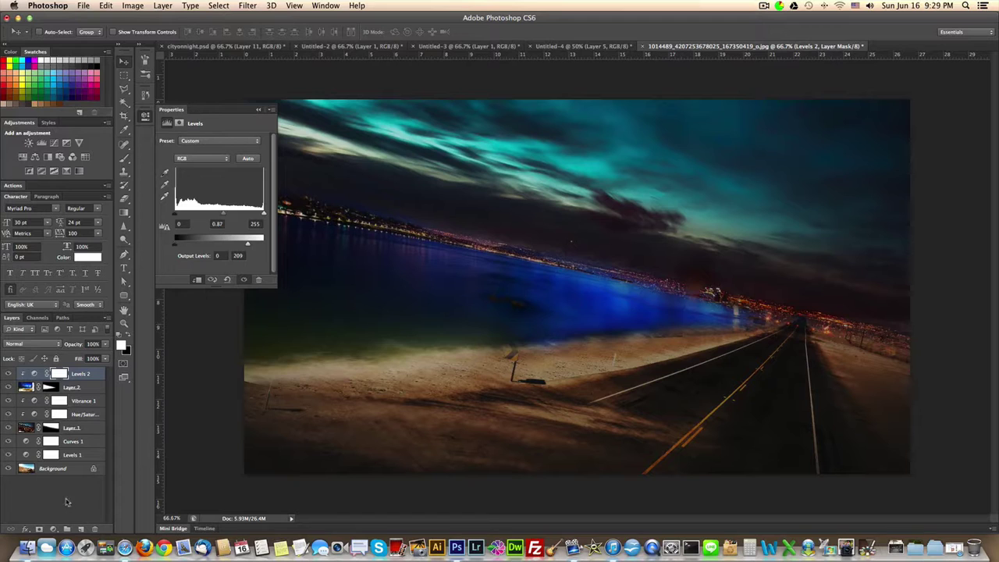
Step: Add a Hue/Saturation adjustment clipped to Layer 2 with saturation -13 and lightness -2
{"action": "left_click", "coordinate": [54, 530]}
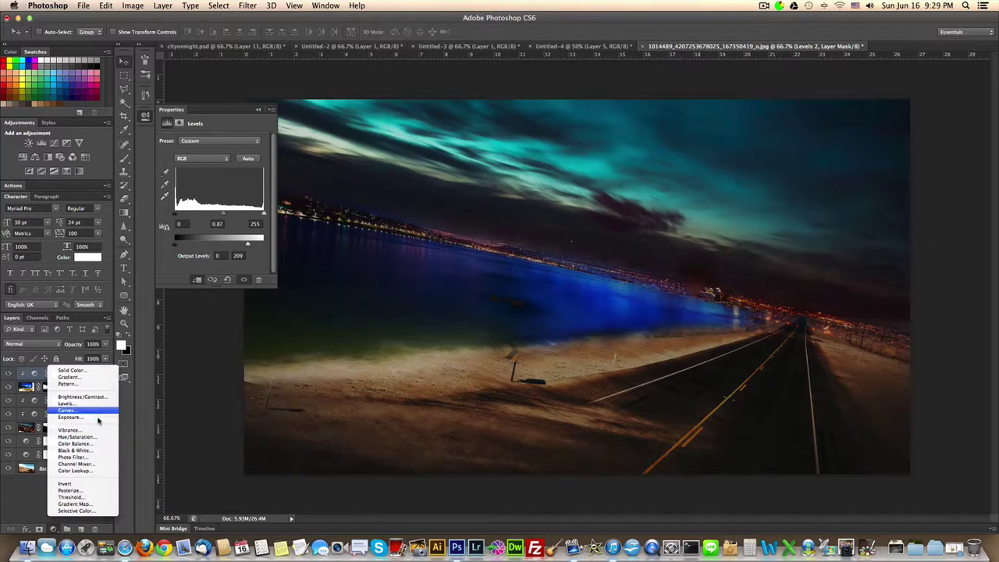
{"action": "left_click", "coordinate": [82, 438], "text": "alt"}
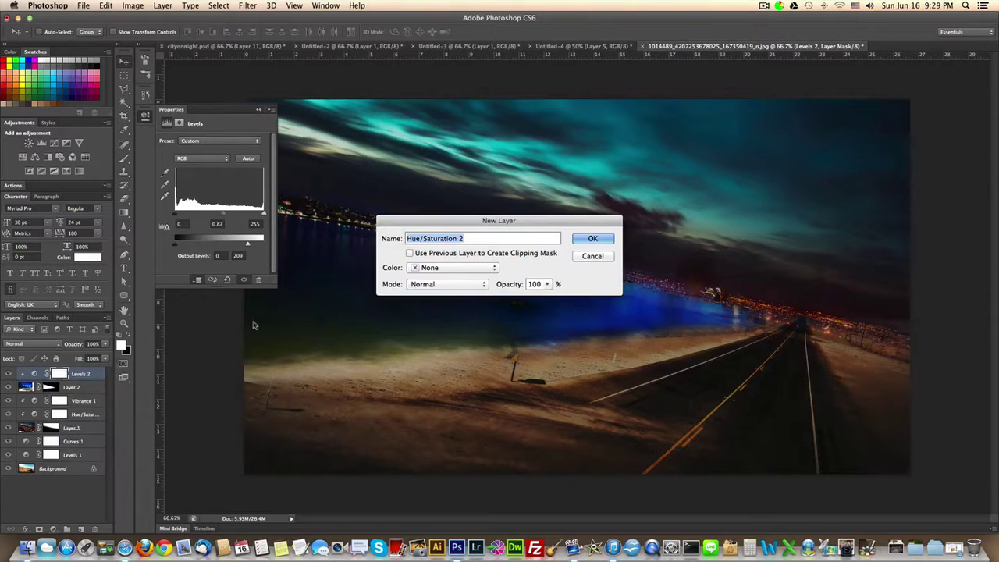
{"action": "left_click", "coordinate": [584, 240]}
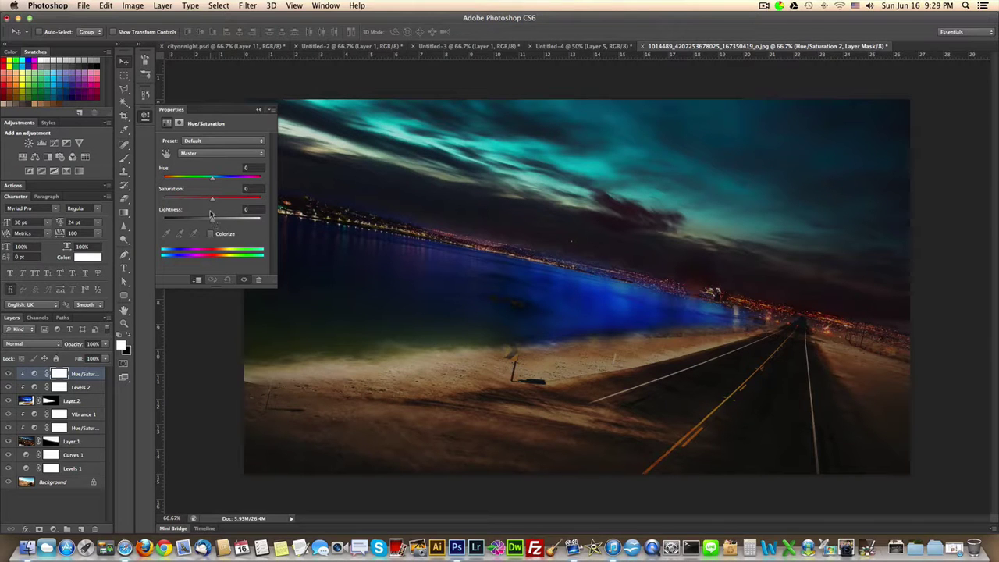
{"action": "left_click_drag", "start_coordinate": [213, 201], "coordinate": [192, 199]}
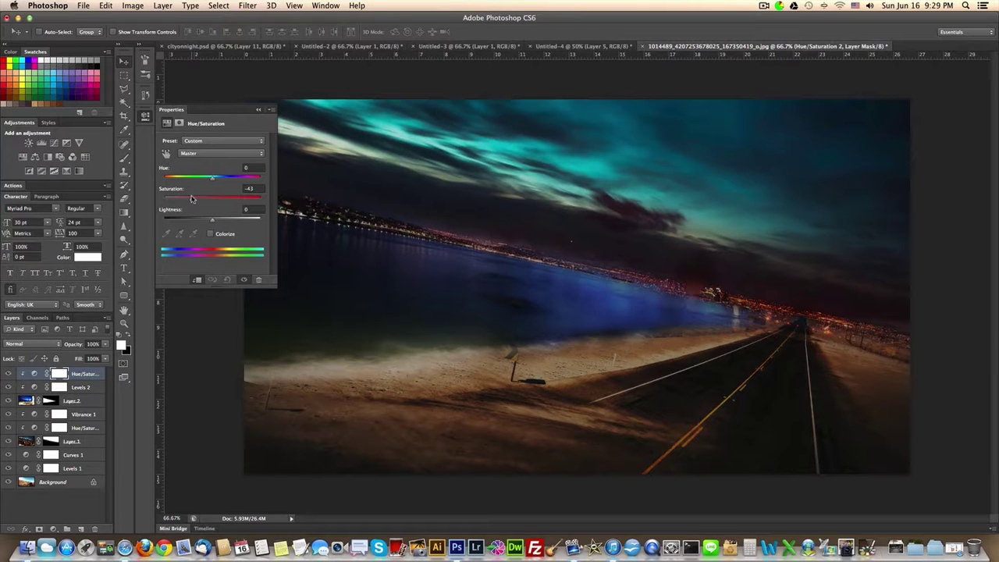
{"action": "left_click_drag", "start_coordinate": [213, 222], "coordinate": [203, 200]}
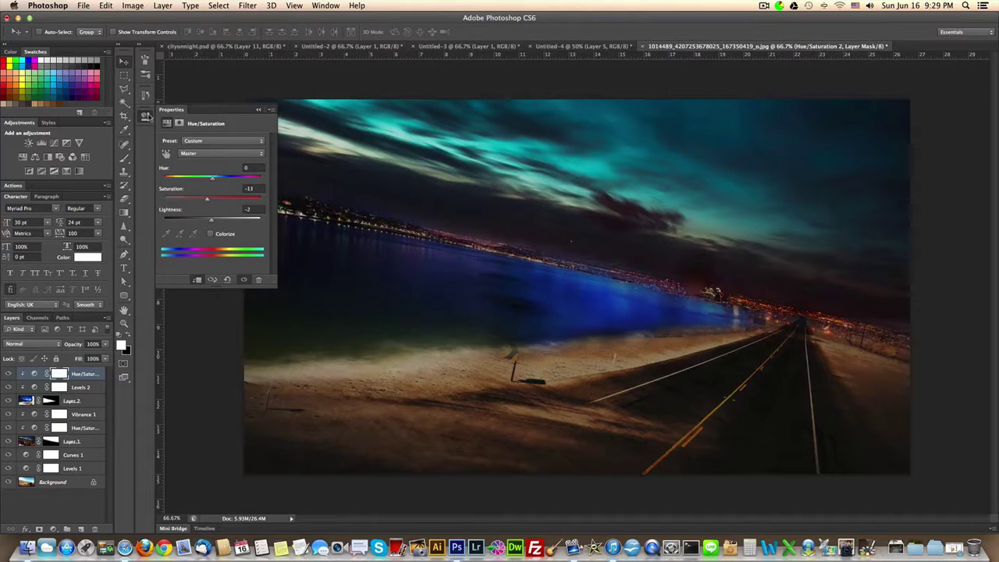
{"action": "left_click", "coordinate": [146, 115]}
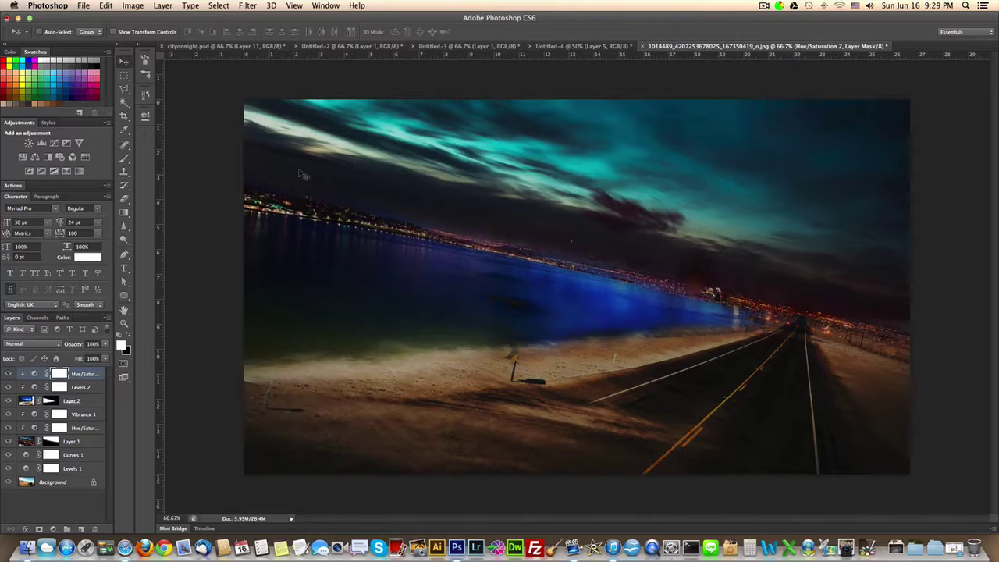
Step: Try bringing the Layer 3 city skyline from Untitled-4 into the road composite, and remove the clipped copy
{"action": "left_click", "coordinate": [499, 48]}
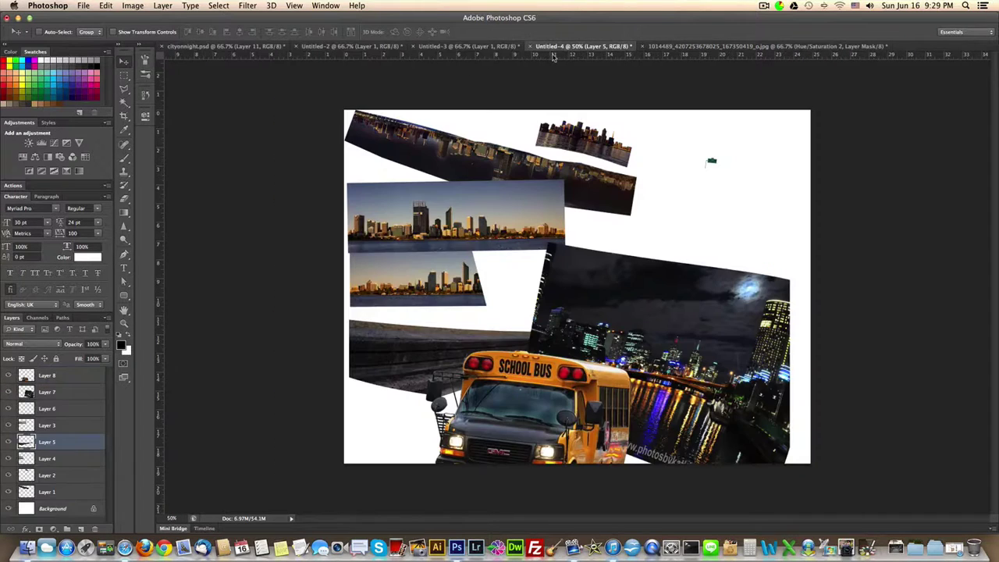
{"action": "left_click", "coordinate": [581, 47]}
{"action": "right_click", "coordinate": [488, 222]}
{"action": "left_click", "coordinate": [500, 226]}
{"action": "left_click", "coordinate": [437, 229]}
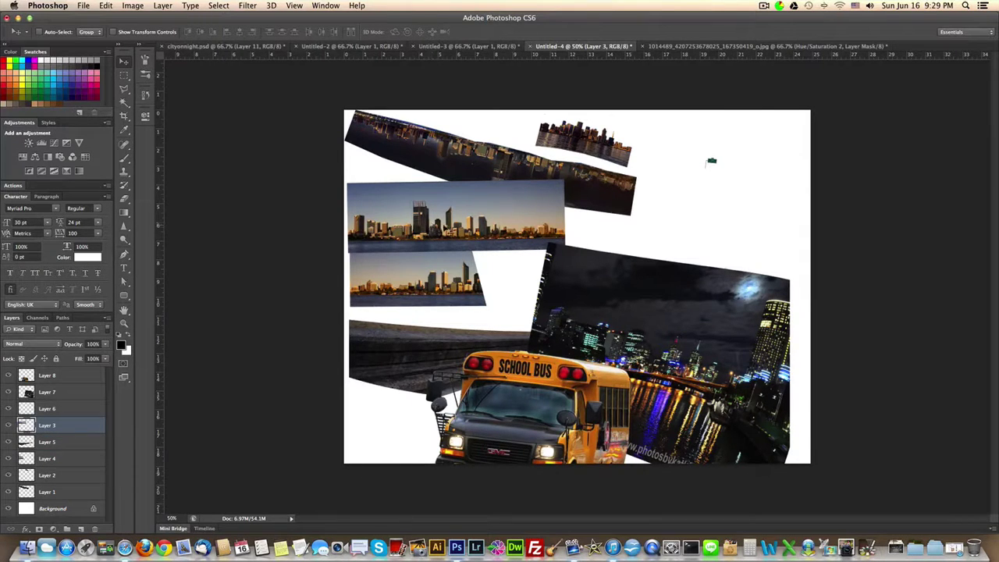
{"action": "left_click_drag", "start_coordinate": [455, 231], "coordinate": [538, 291]}
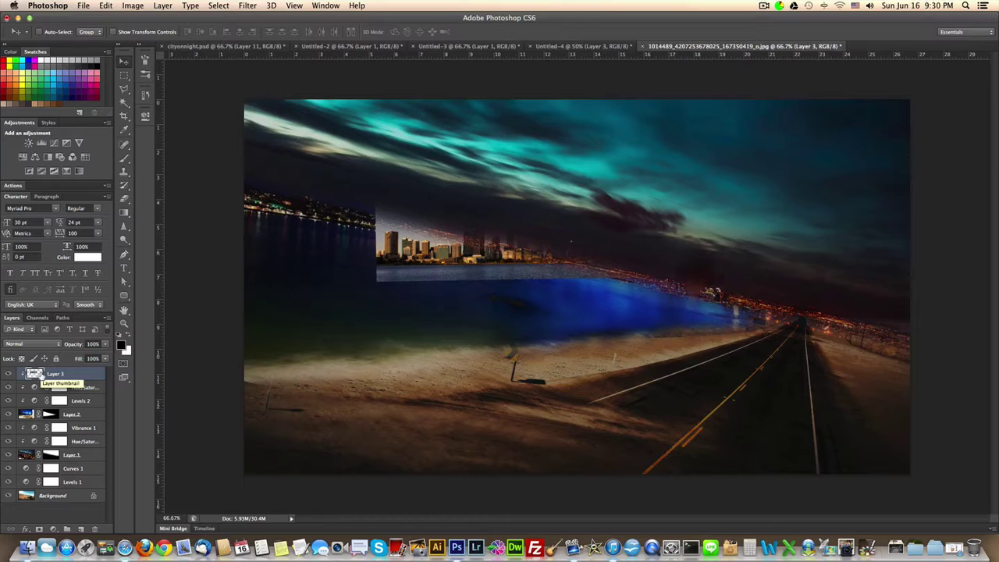
{"action": "key", "text": "Delete"}
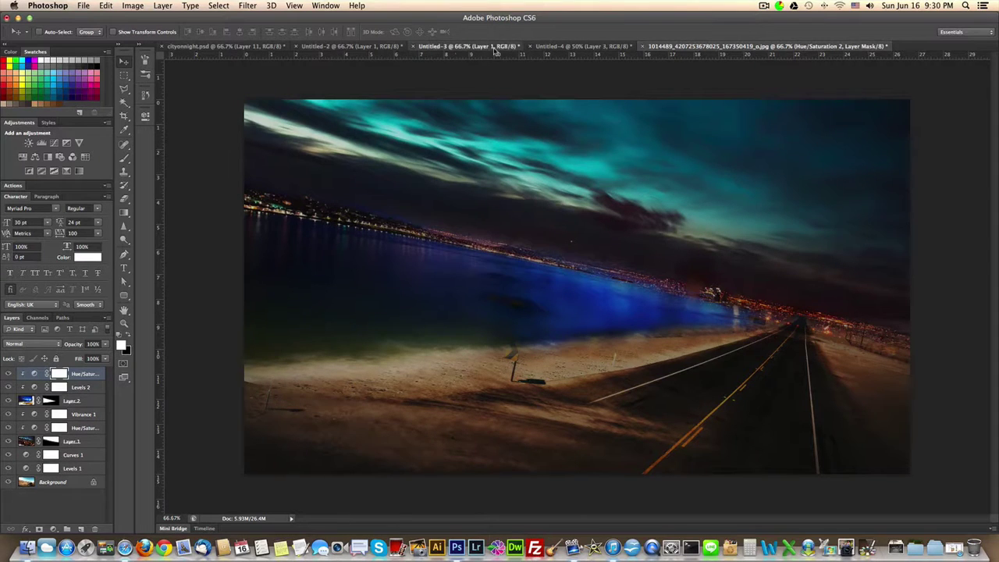
Step: Copy the Layer 3 city skyline from Untitled-4 and paste it as a new layer at the top of the road composite
{"action": "left_click", "coordinate": [468, 46]}
{"action": "left_click", "coordinate": [581, 46]}
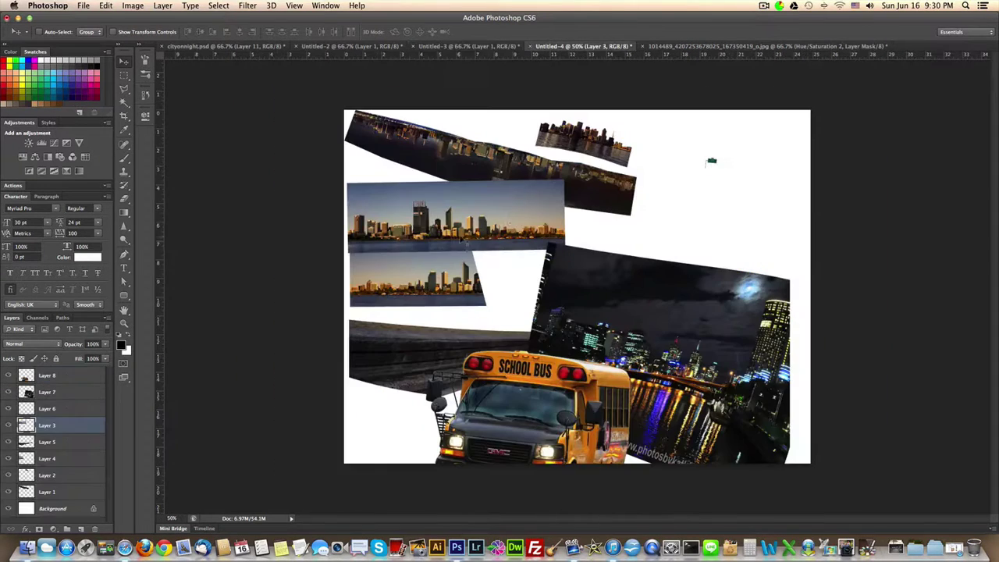
{"action": "left_click_drag", "start_coordinate": [462, 232], "coordinate": [481, 231]}
{"action": "key", "text": "ctrl+a"}
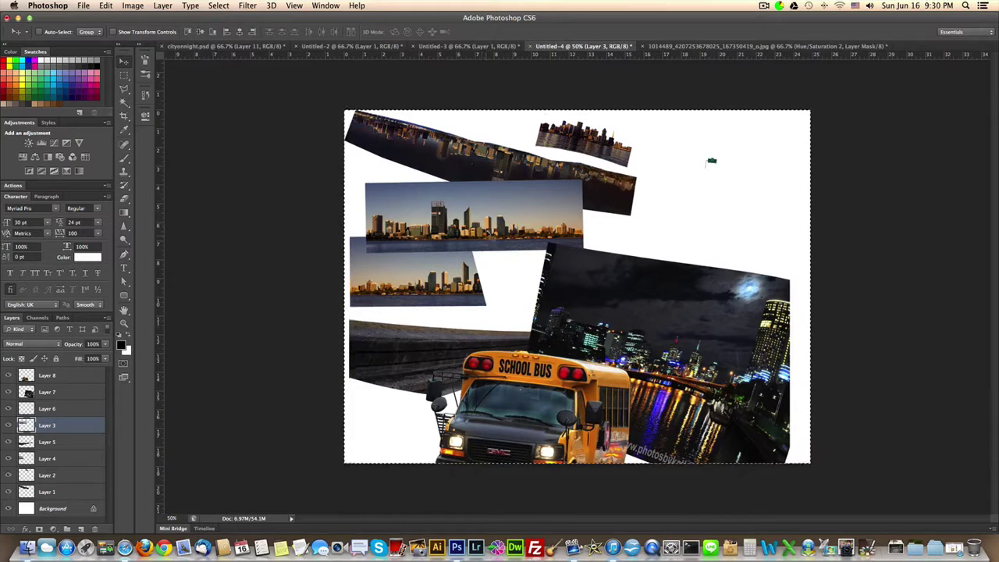
{"action": "key", "text": "ctrl+Tab"}
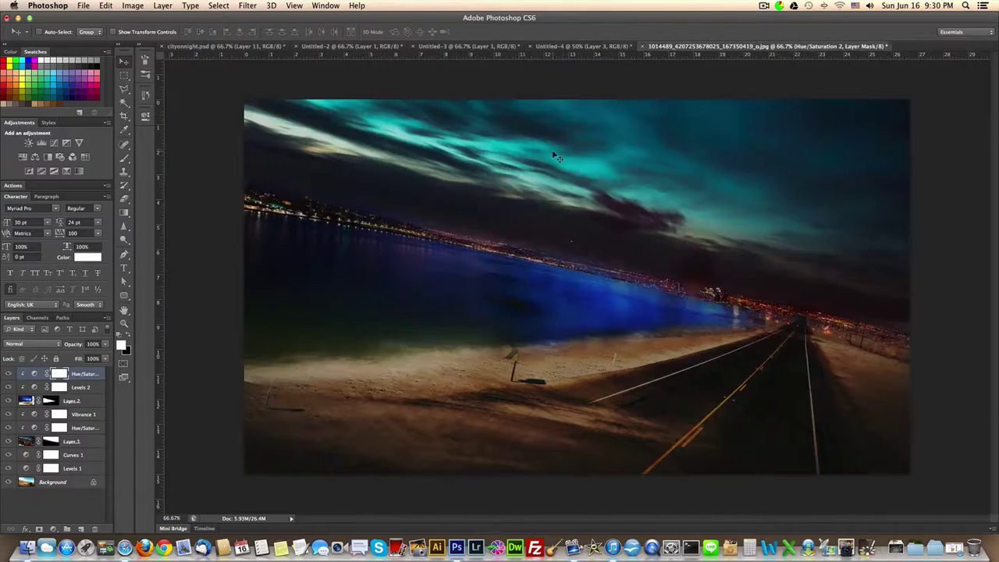
{"action": "key", "text": "ctrl+v"}
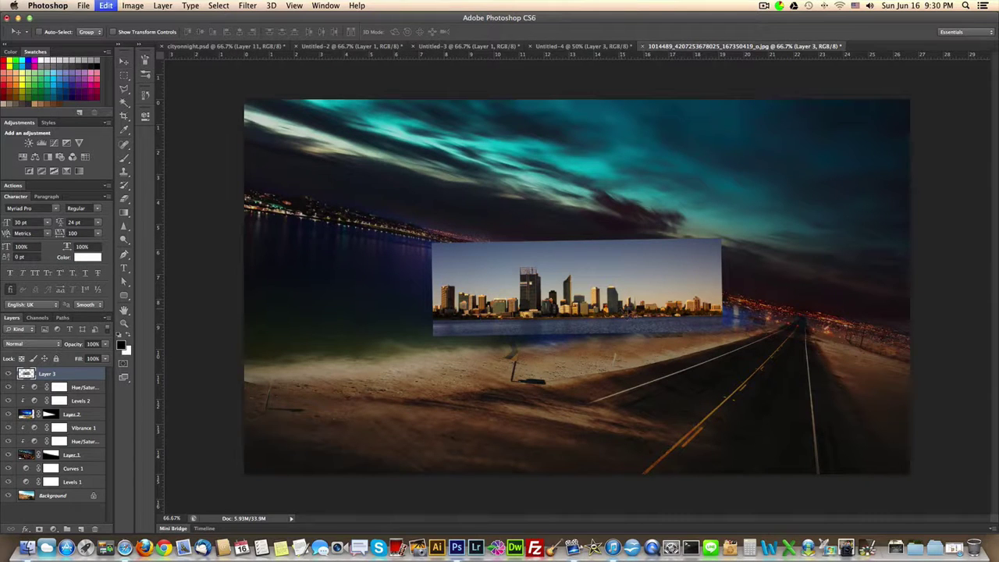
Step: Rotate the pasted skyline about 13 degrees clockwise and place it along the tilted horizon beside the far end of the road
{"action": "key", "text": "ctrl+t"}
{"action": "left_click_drag", "start_coordinate": [408, 248], "coordinate": [447, 197]}
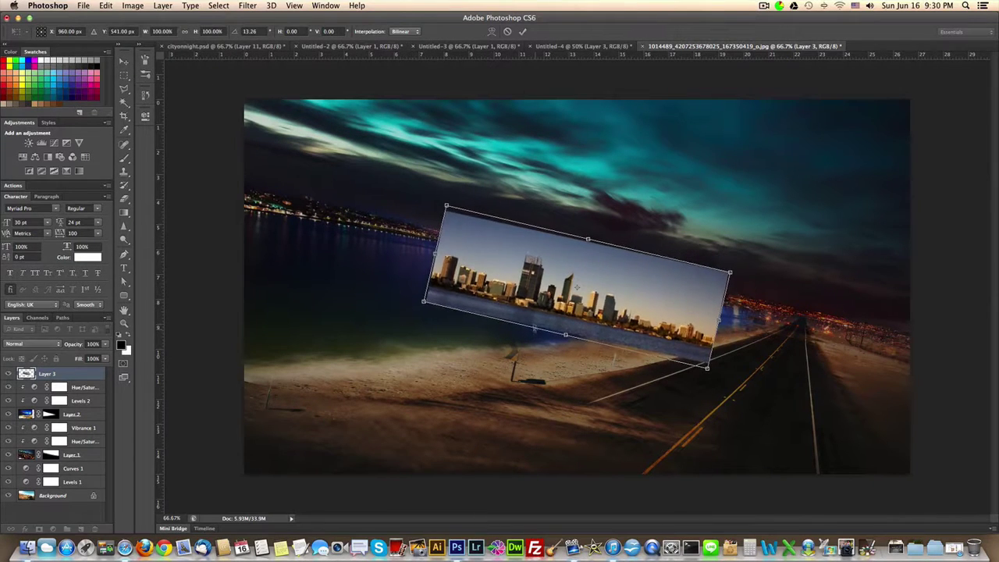
{"action": "left_click_drag", "start_coordinate": [534, 322], "coordinate": [634, 288]}
{"action": "key", "text": "Return"}
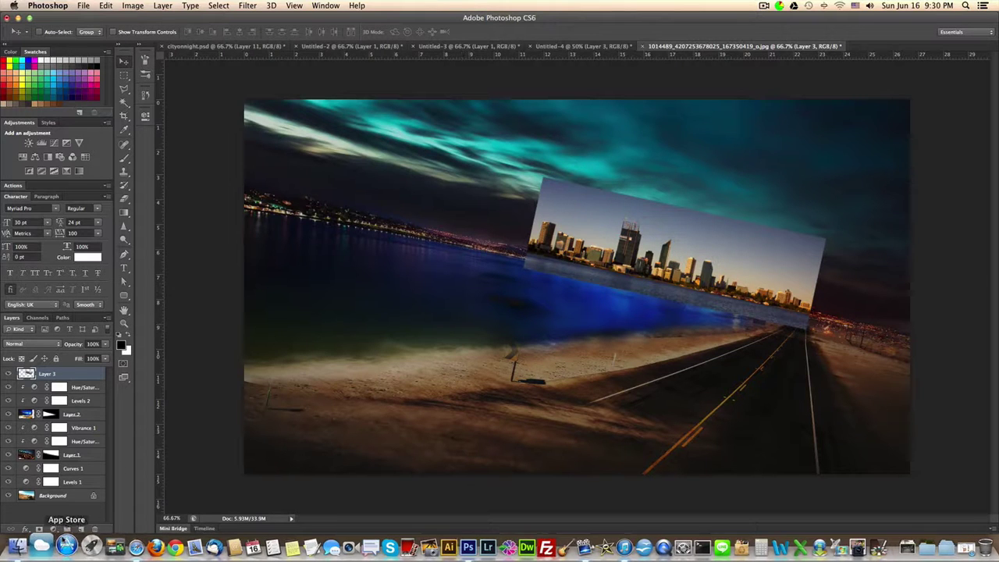
Step: Add a layer mask to the skyline on Layer 3
{"action": "left_click", "coordinate": [59, 529]}
{"action": "left_click", "coordinate": [140, 426]}
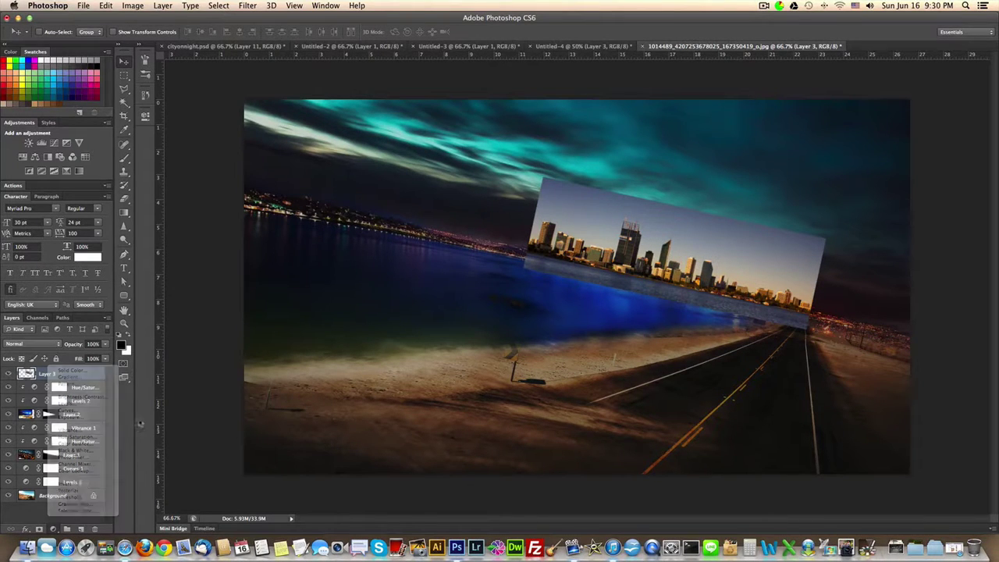
{"action": "left_click", "coordinate": [41, 530]}
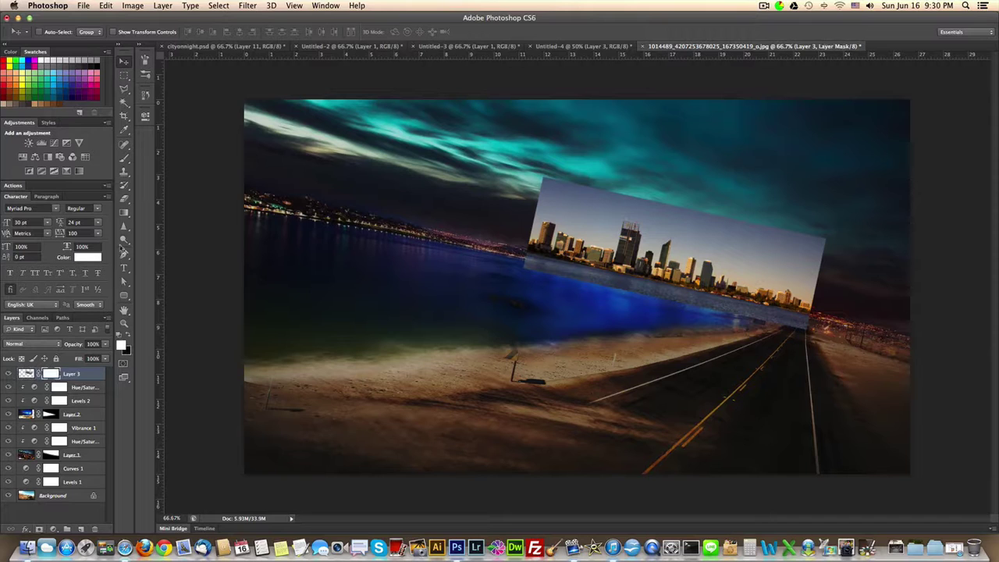
Step: Fade the skyline's water edge, upper sky and left edge with black-to-transparent gradients on Layer 3's mask
{"action": "left_click", "coordinate": [126, 335]}
{"action": "left_click", "coordinate": [123, 212]}
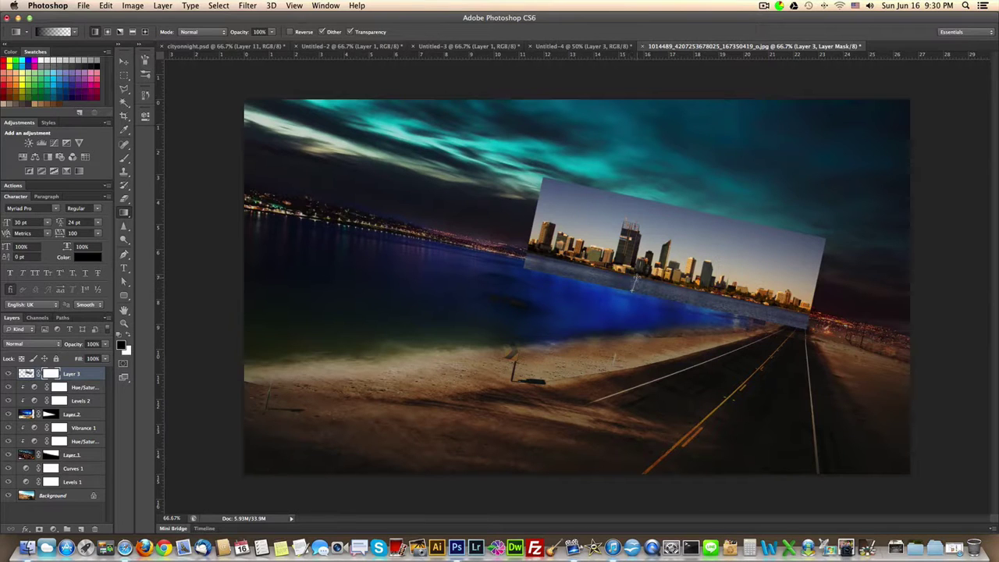
{"action": "left_click_drag", "start_coordinate": [633, 291], "coordinate": [632, 291]}
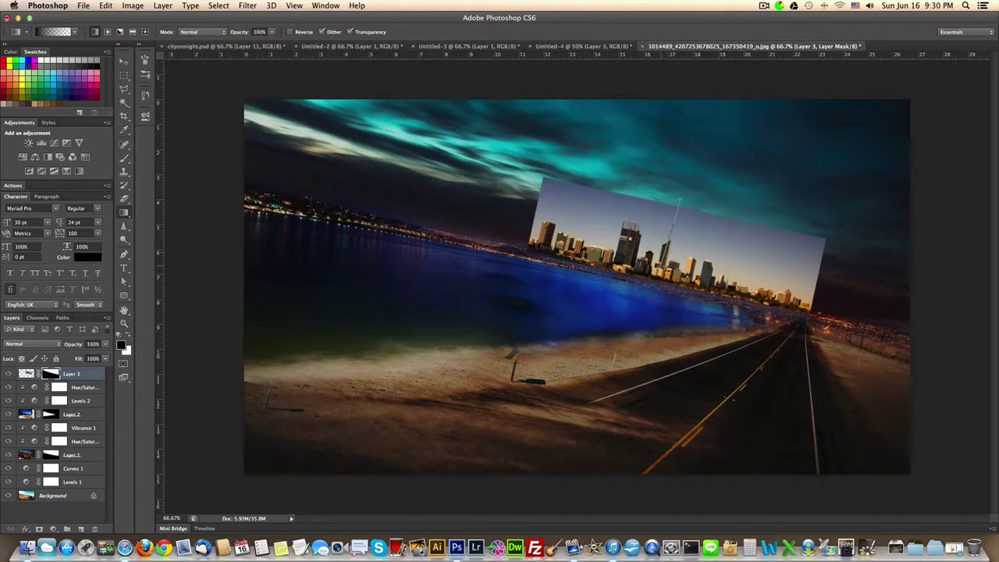
{"action": "left_click_drag", "start_coordinate": [668, 244], "coordinate": [719, 269]}
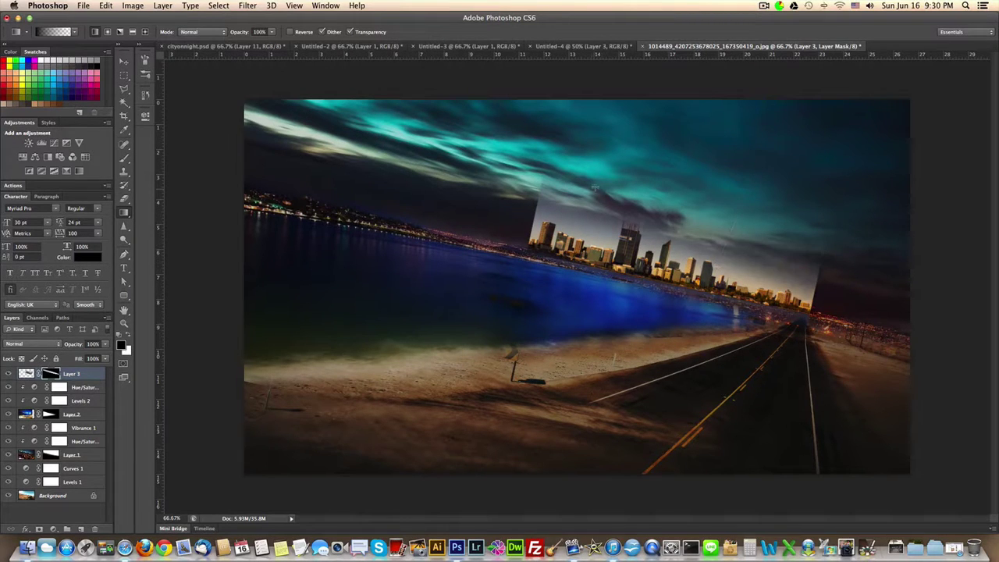
{"action": "left_click_drag", "start_coordinate": [550, 212], "coordinate": [553, 205]}
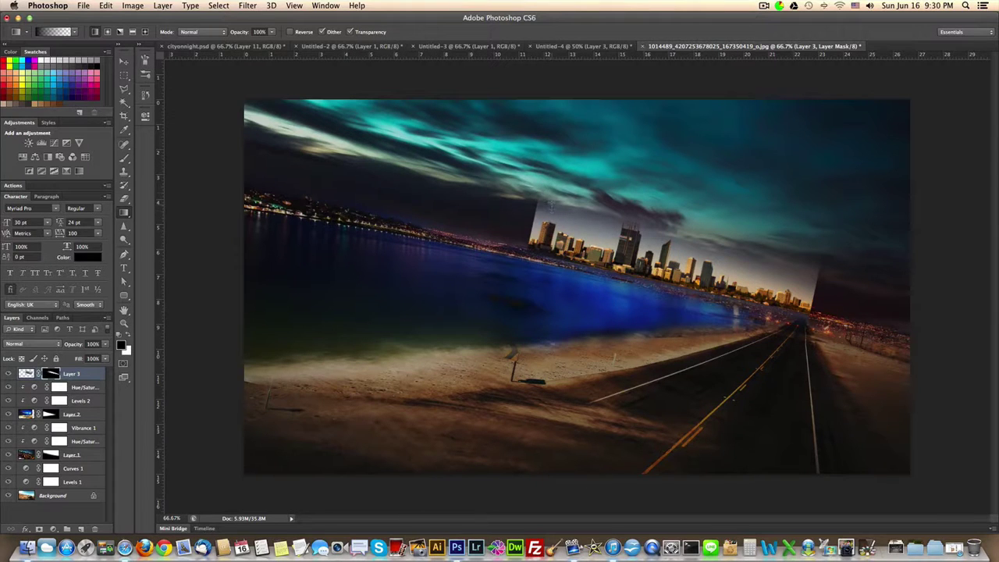
{"action": "left_click_drag", "start_coordinate": [534, 224], "coordinate": [521, 215]}
Step: Paint black at 41% opacity with a size 60 brush on Layer 3's mask over the sky above the left buildings
{"action": "key", "text": "super+equal"}
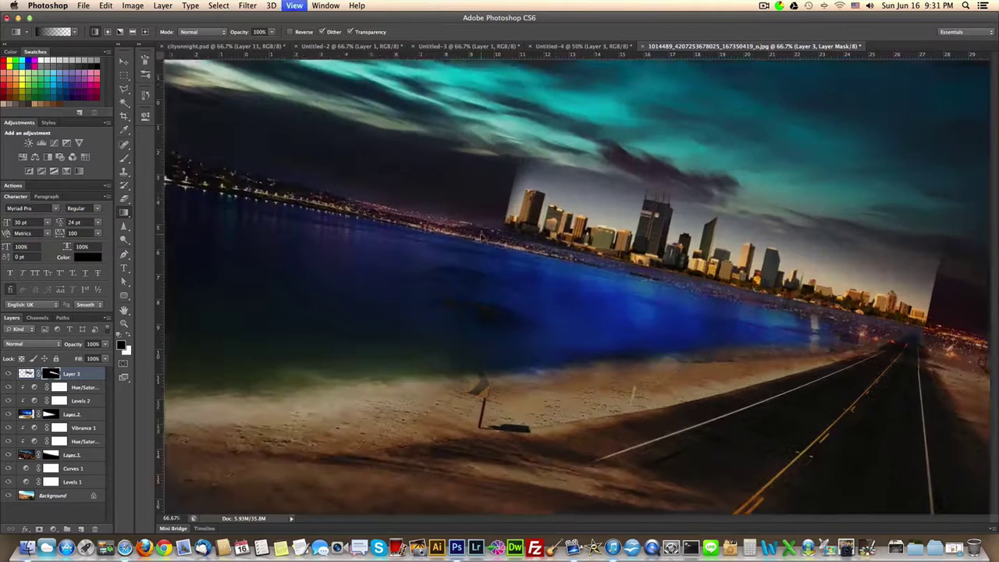
{"action": "scroll", "coordinate": [481, 234], "scroll_direction": "right", "scroll_amount": 3}
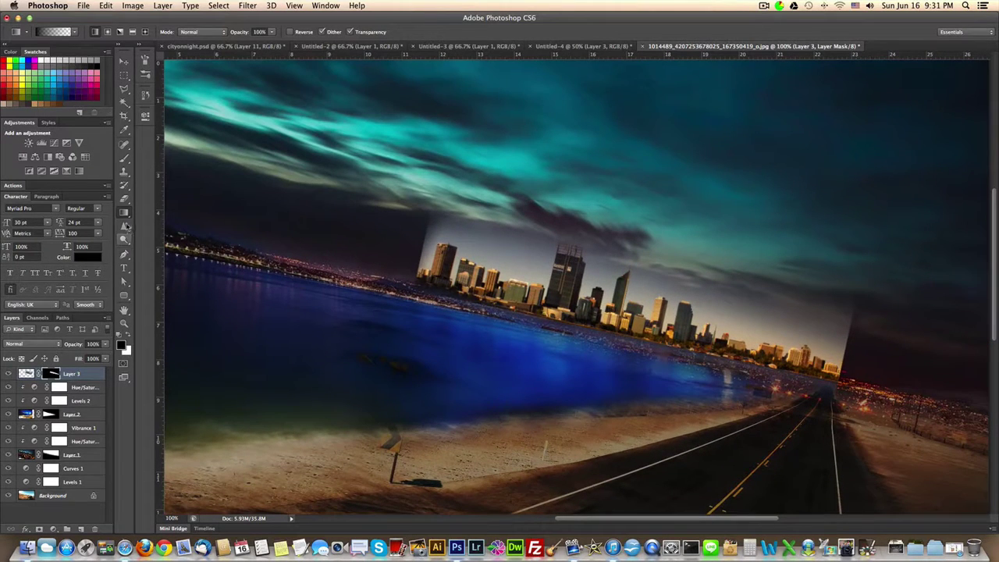
{"action": "left_click", "coordinate": [124, 158]}
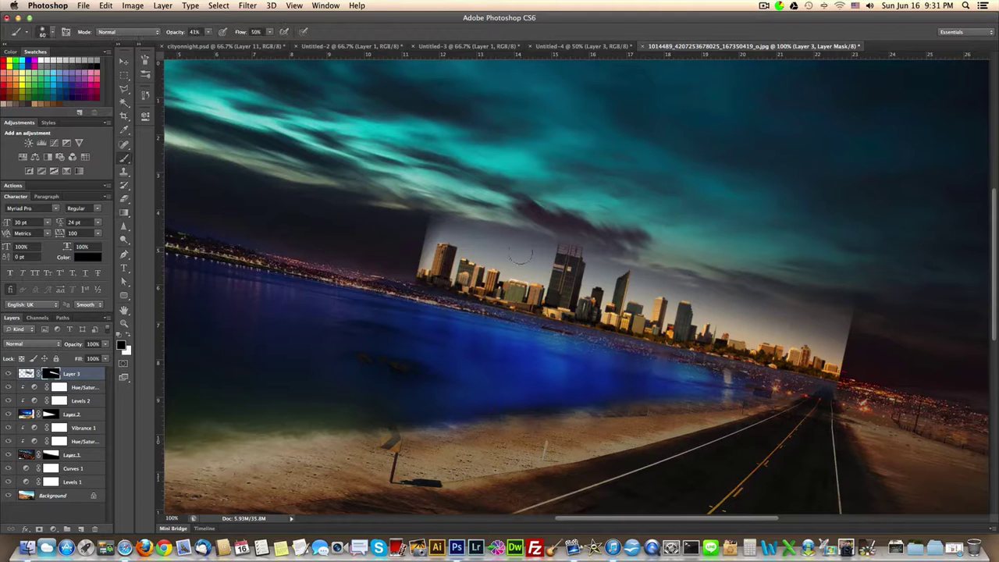
{"action": "mouse_move", "coordinate": [477, 219]}
{"action": "left_mouse_down"}
{"action": "mouse_move", "coordinate": [446, 216]}
{"action": "mouse_move", "coordinate": [429, 229]}
{"action": "mouse_move", "coordinate": [476, 212]}
{"action": "left_mouse_up"}
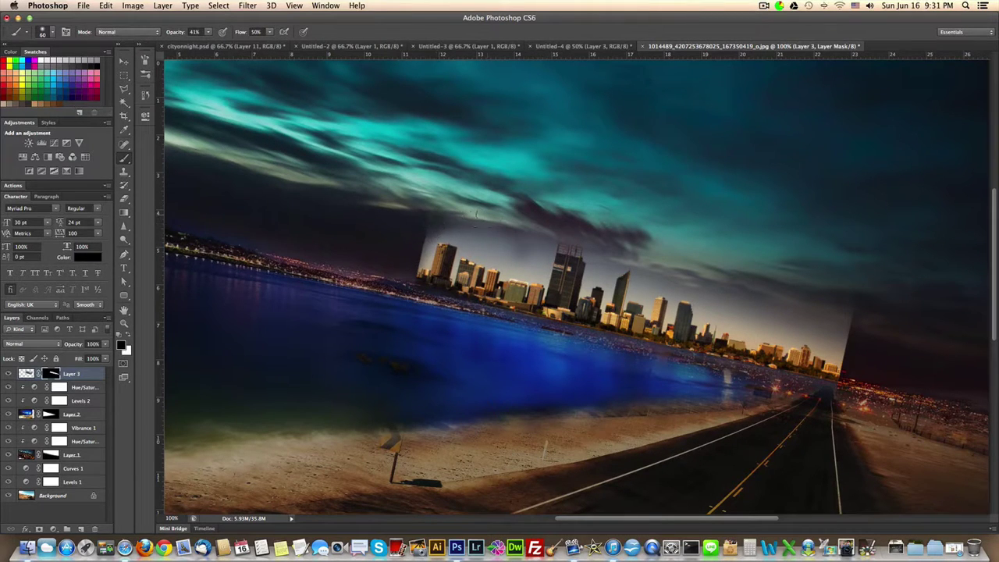
Step: Outline the sky along the building tops with the Polygonal Lasso, fill it black on Layer 3's mask, and deselect
{"action": "key", "text": "l"}
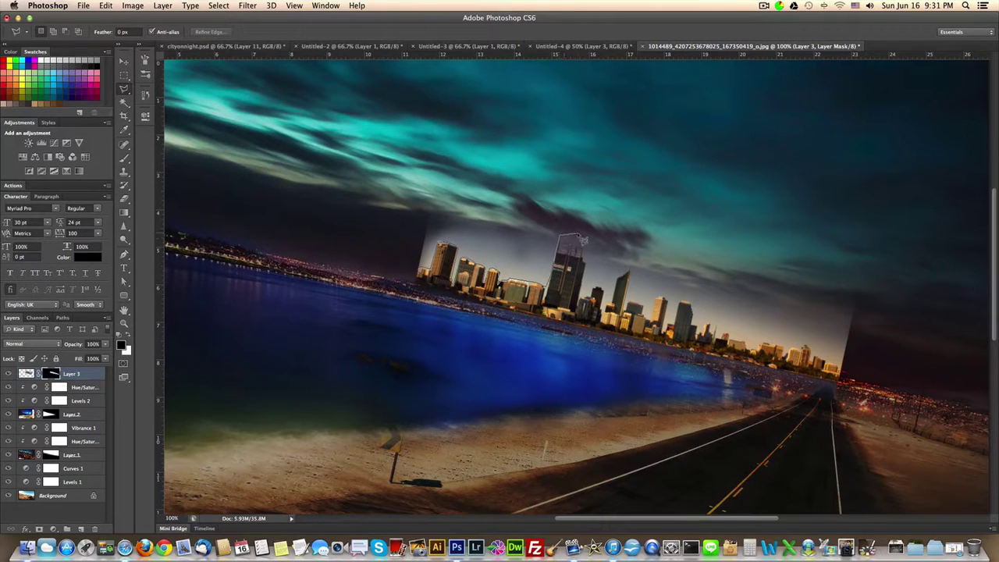
{"action": "left_click", "coordinate": [581, 237]}
{"action": "left_click", "coordinate": [862, 344]}
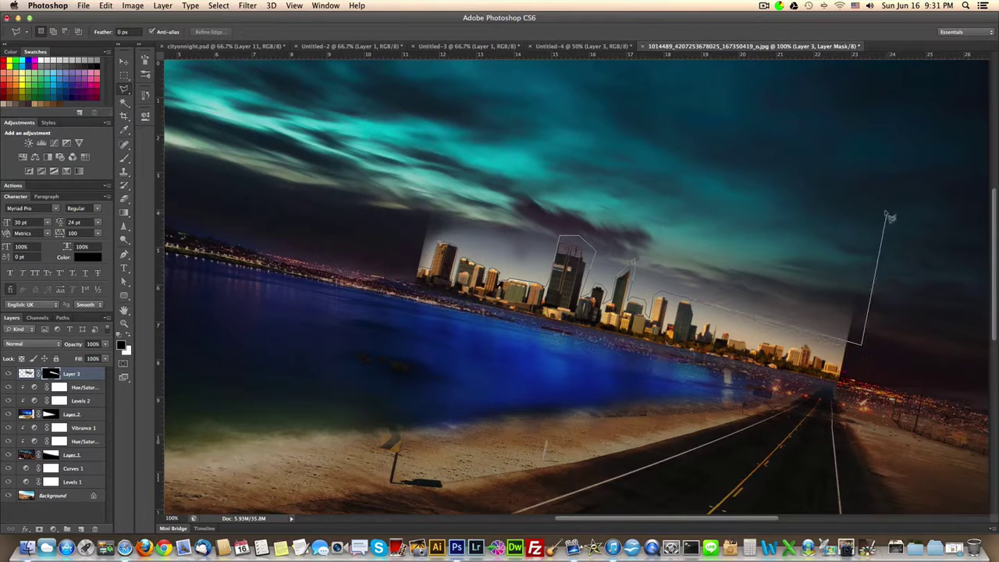
{"action": "left_click", "coordinate": [886, 212]}
{"action": "left_click", "coordinate": [761, 143]}
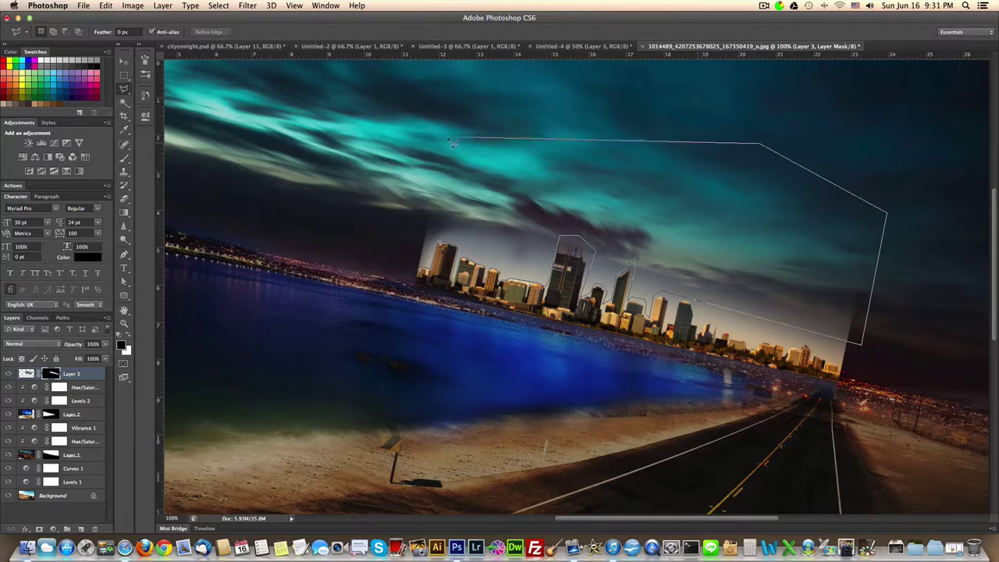
{"action": "double_click", "coordinate": [407, 136]}
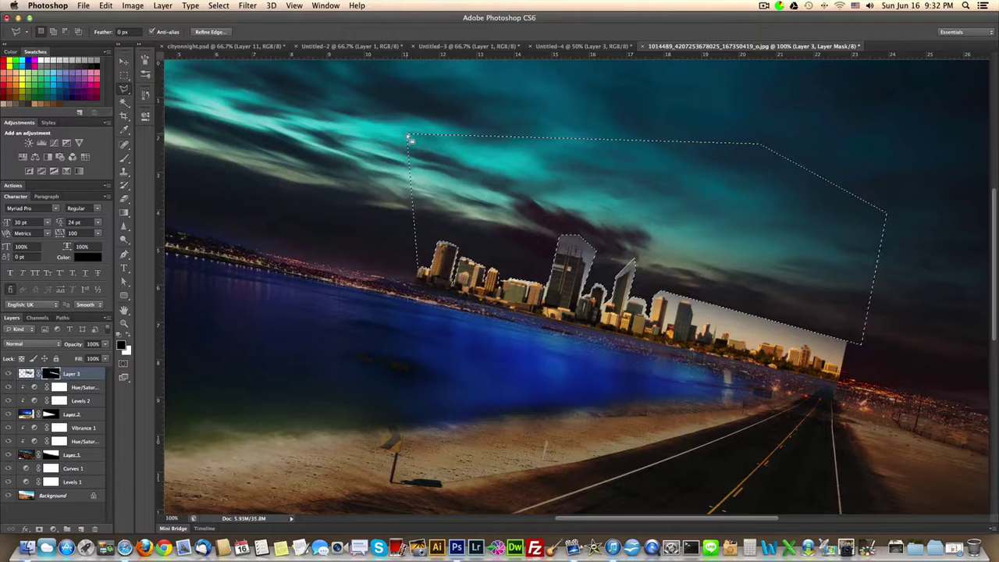
{"action": "left_click", "coordinate": [123, 76]}
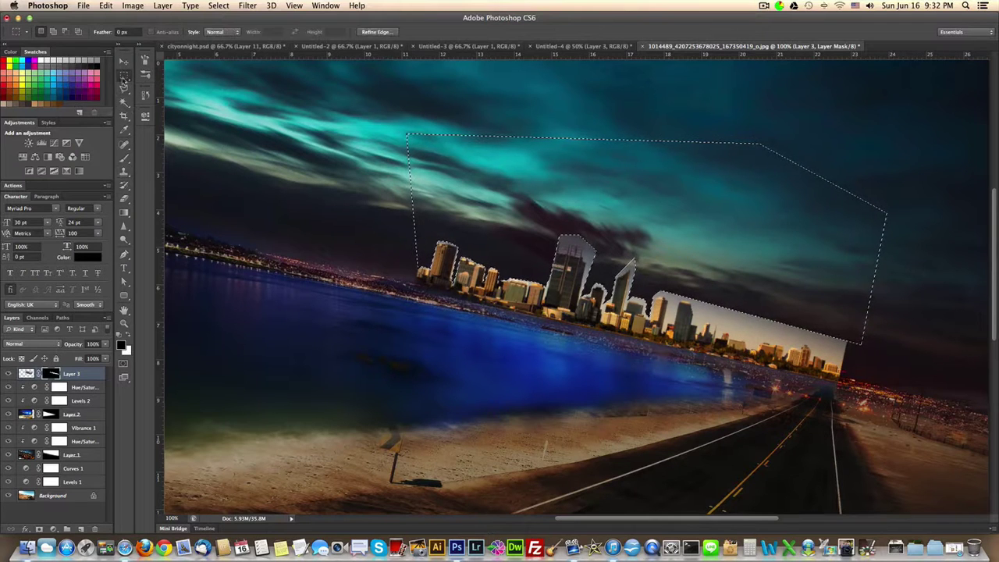
{"action": "left_click", "coordinate": [166, 122]}
Step: Select the leftover sky above the right-hand buildings and around the tallest tower with the Magic Wand, filling each area black on the mask
{"action": "left_click", "coordinate": [123, 102]}
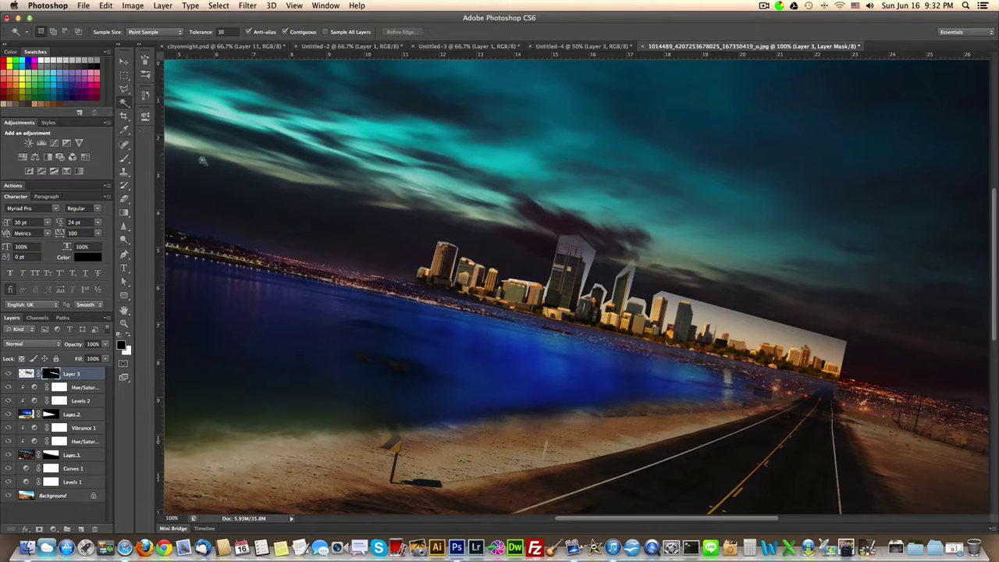
{"action": "left_click", "coordinate": [722, 320]}
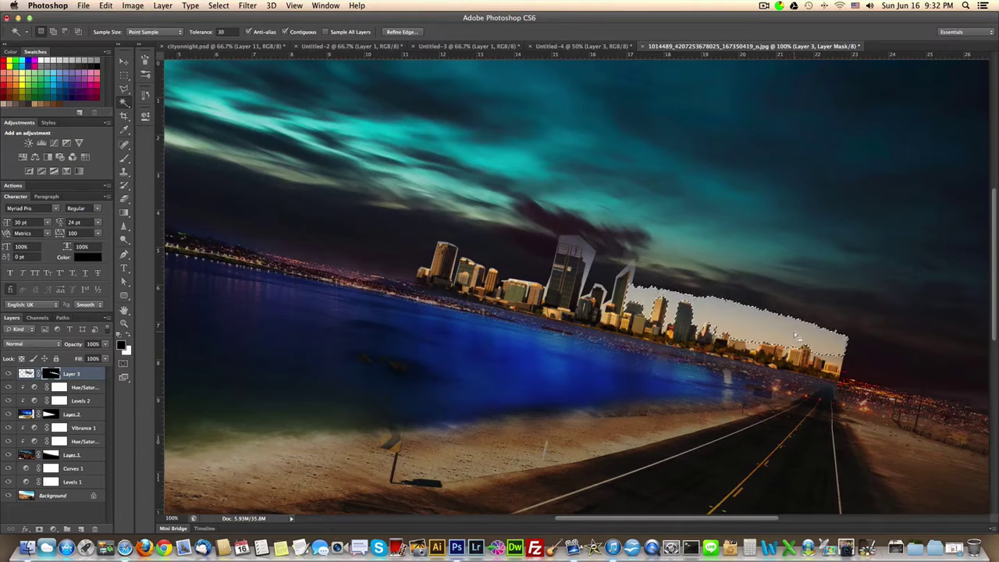
{"action": "key", "text": "alt+BackSpace"}
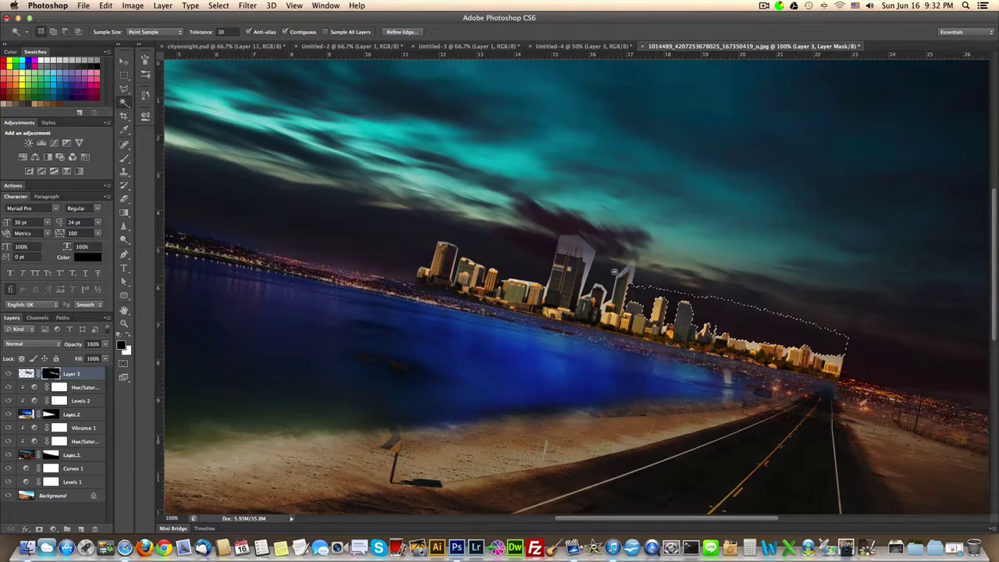
{"action": "left_click", "coordinate": [634, 272]}
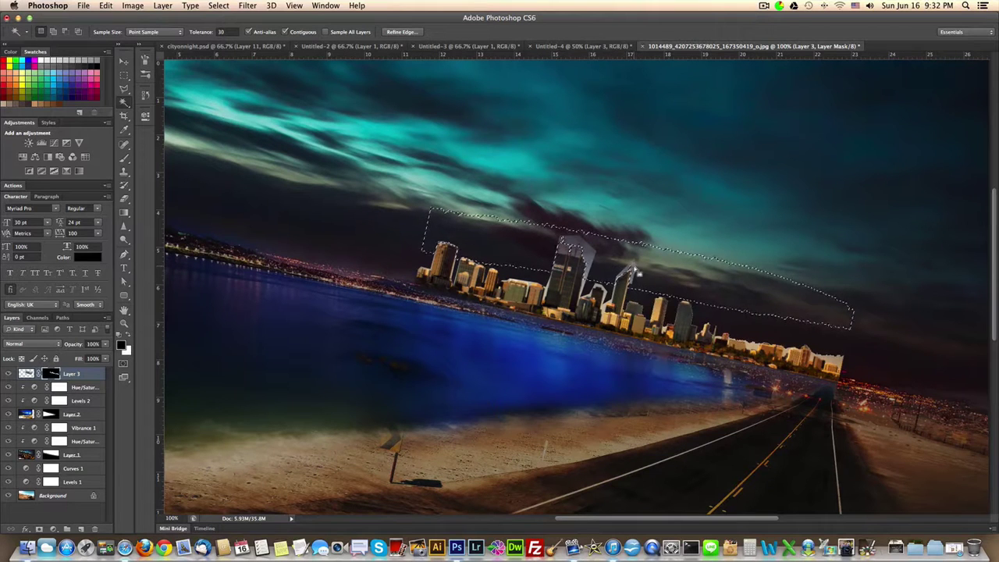
{"action": "key", "text": "alt+BackSpace"}
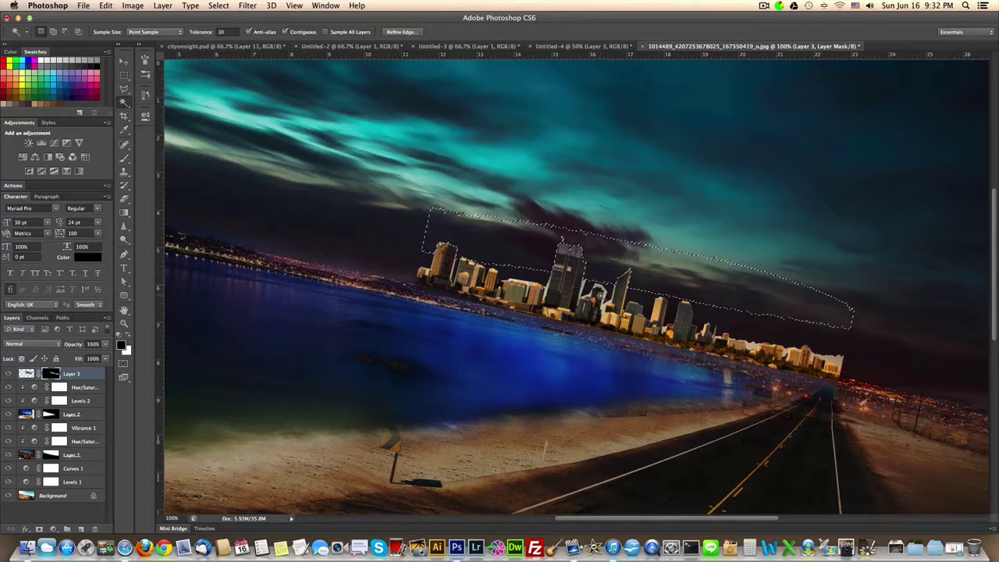
Step: Mask out the sky between the tallest tower and the spire, above the far-right buildings, and above the low left buildings
{"action": "left_click", "coordinate": [597, 290]}
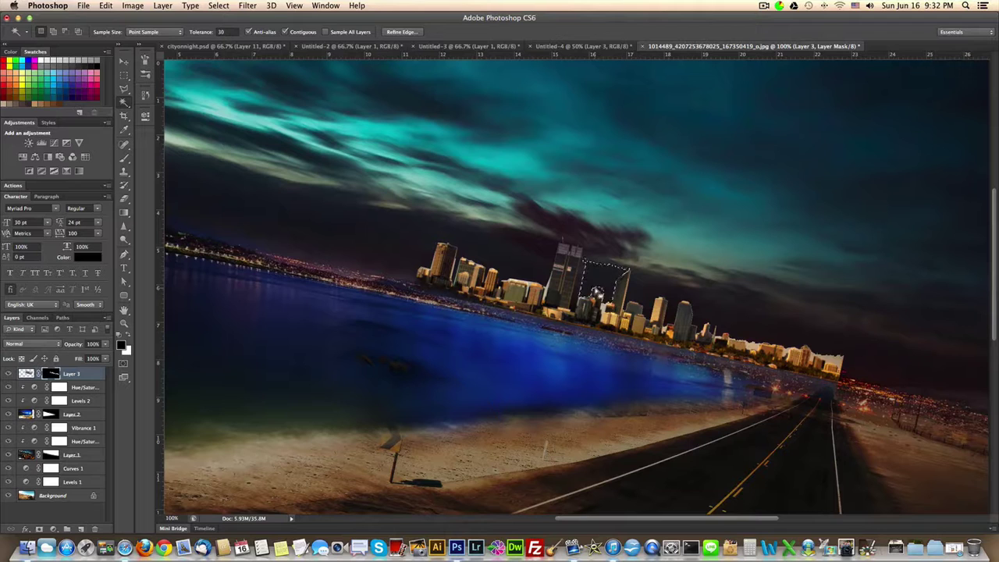
{"action": "key", "text": "alt+BackSpace"}
{"action": "left_click", "coordinate": [843, 360]}
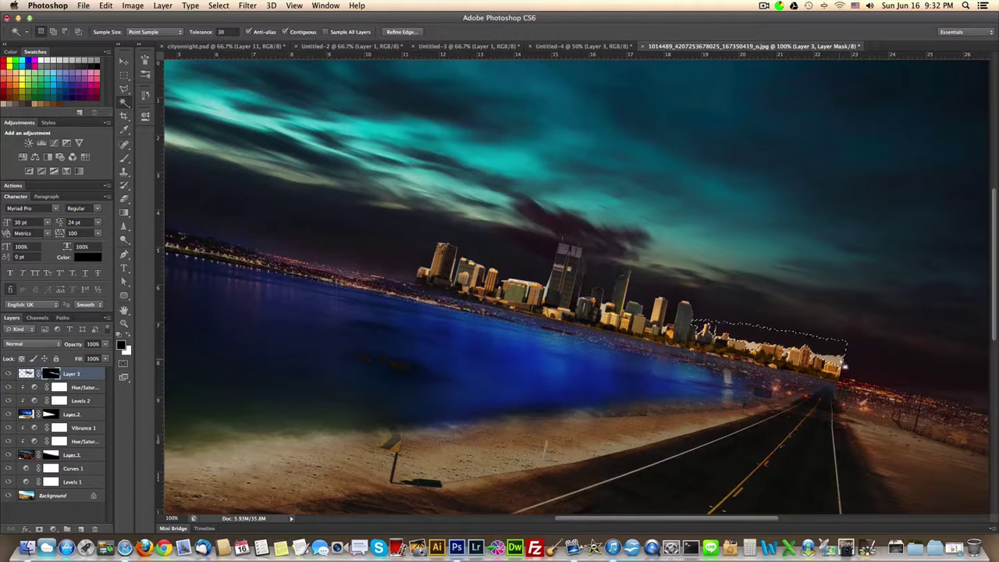
{"action": "key", "text": "alt+BackSpace"}
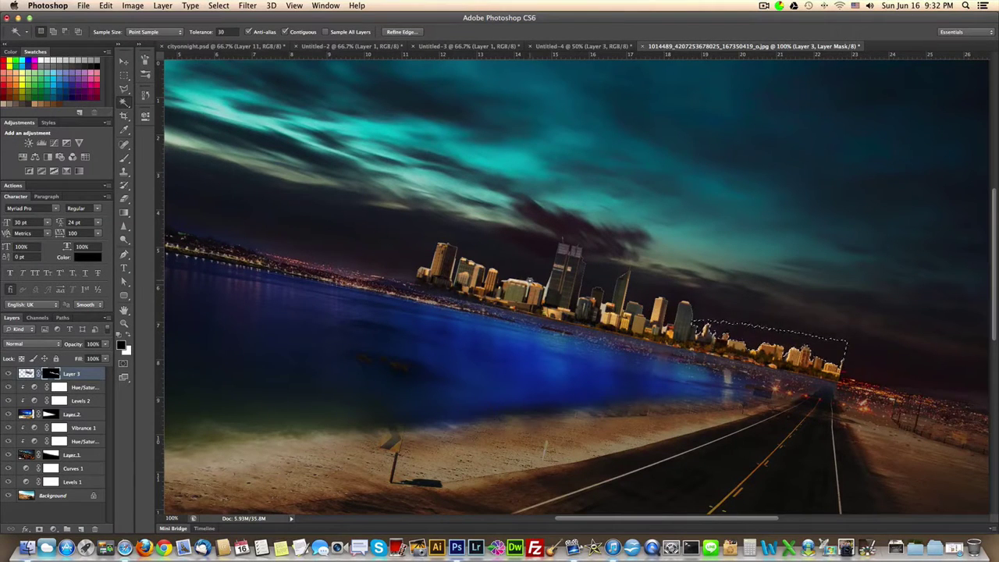
{"action": "left_click", "coordinate": [539, 274]}
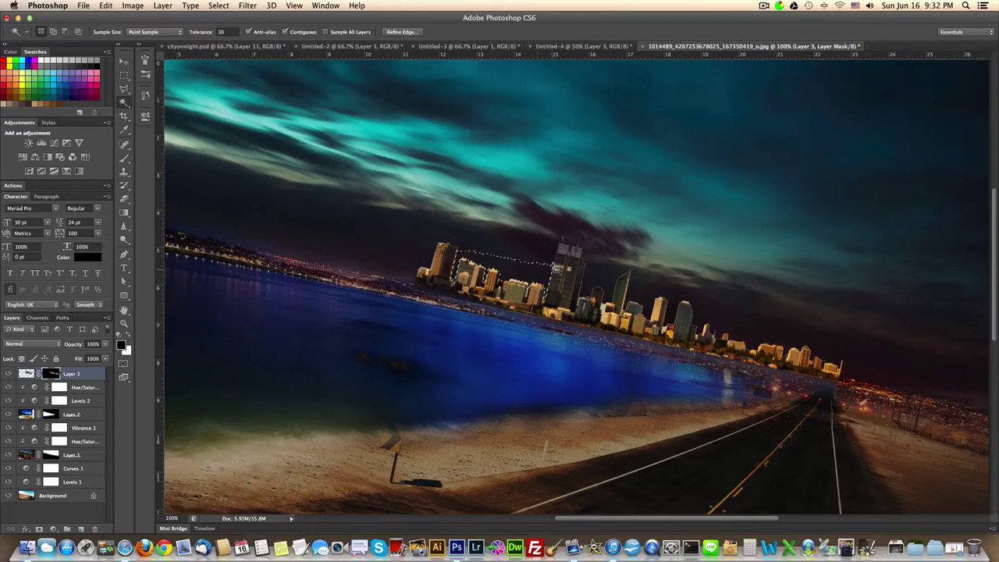
{"action": "key", "text": "super+d"}
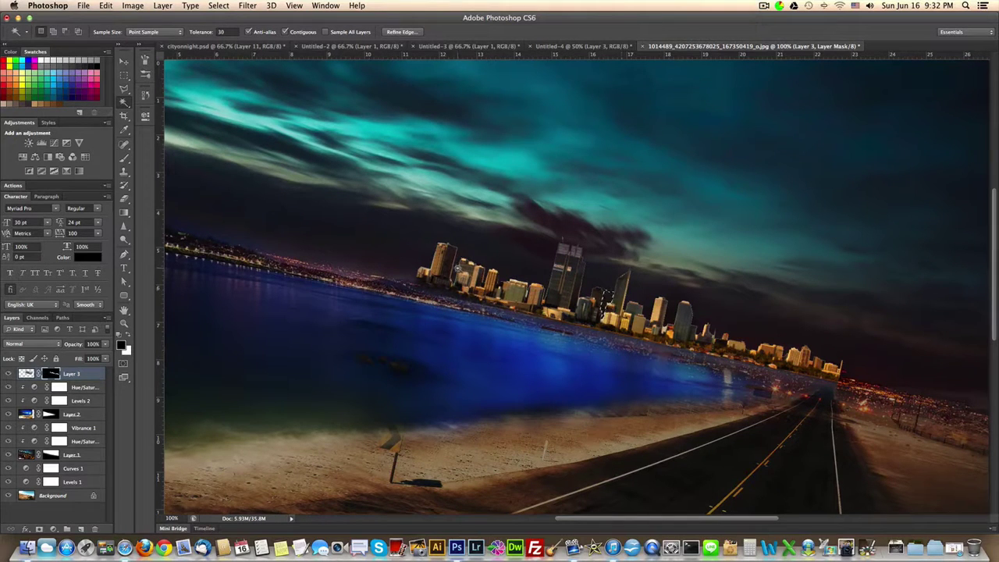
Step: Clean the remaining sky fringes beside the leftmost tower on Layer 3's mask with the Magic Wand, and deselect
{"action": "left_click", "coordinate": [461, 253]}
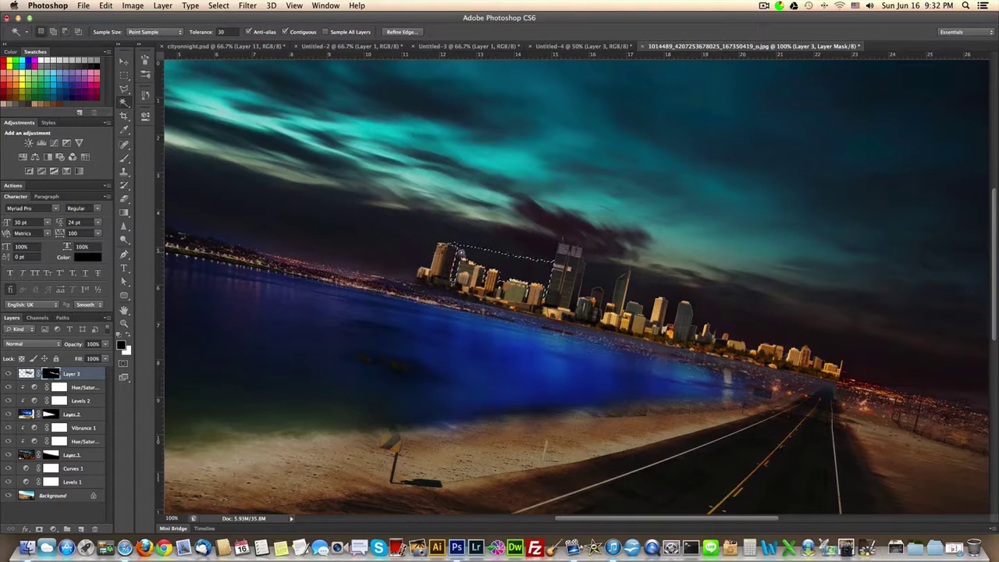
{"action": "left_click", "coordinate": [426, 267]}
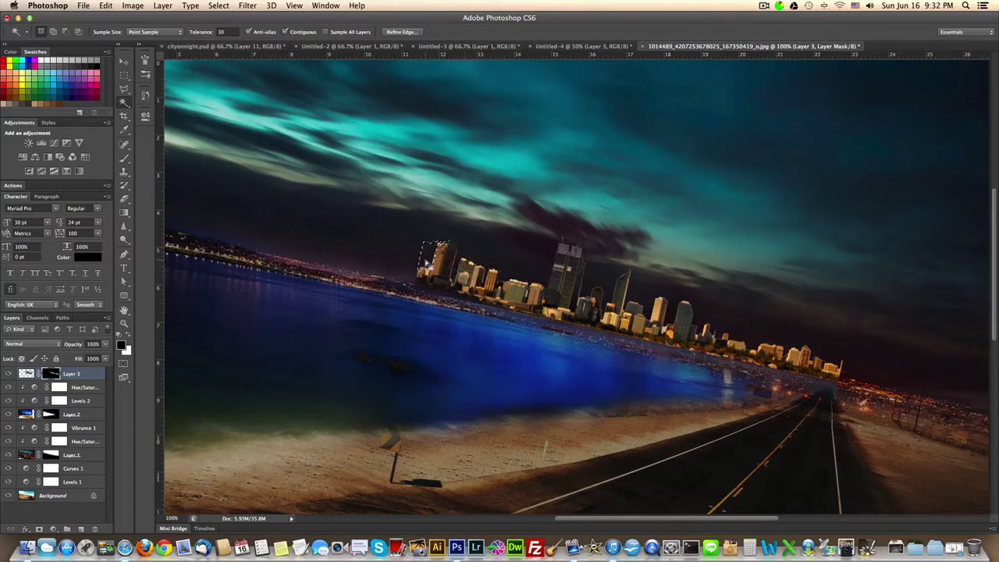
{"action": "left_click", "coordinate": [416, 266]}
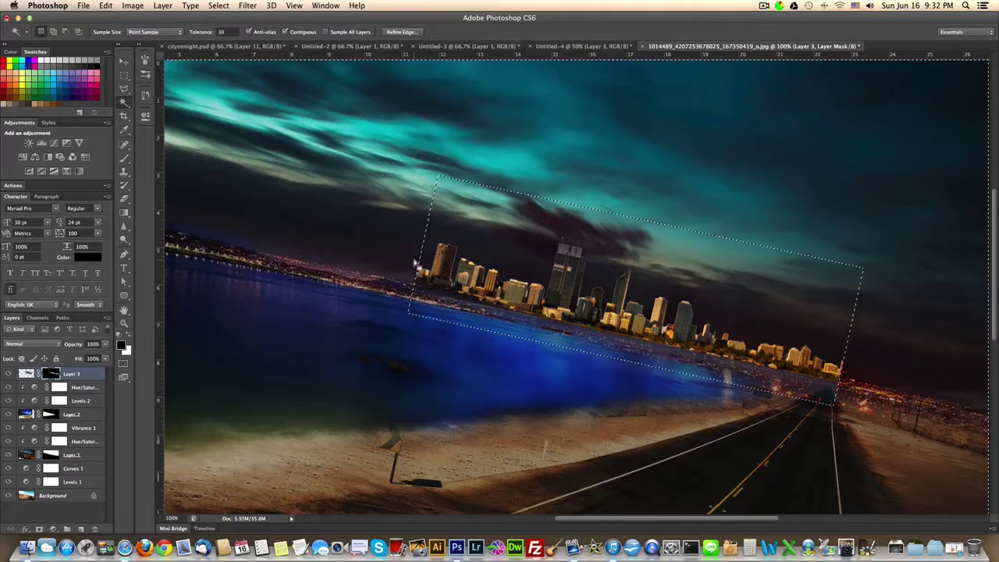
{"action": "key", "text": "m"}
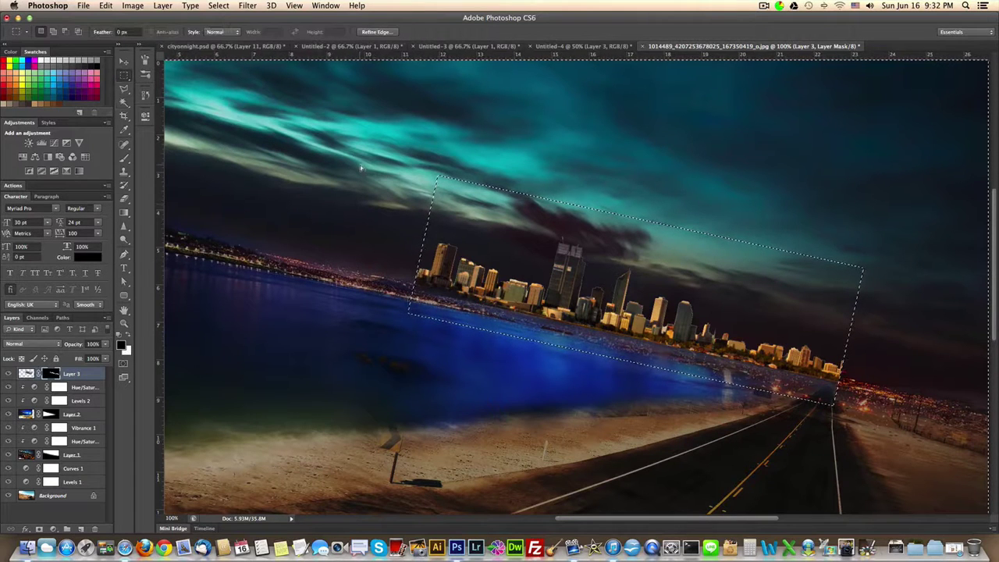
{"action": "left_click", "coordinate": [205, 100]}
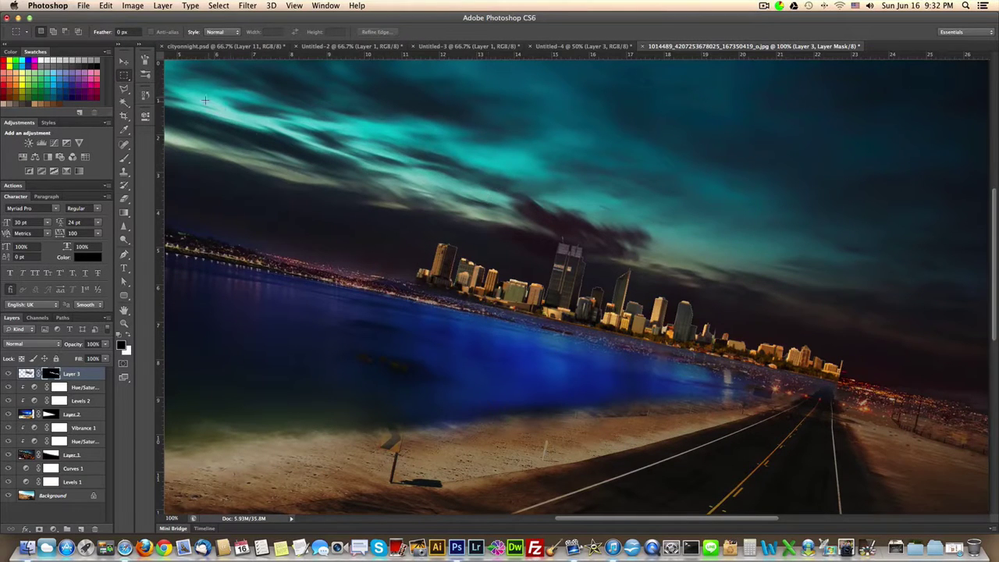
Step: Paint white along the building outlines on Layer 3's mask with a size 30 brush at 41% opacity, creating a soft glow
{"action": "left_click", "coordinate": [124, 61]}
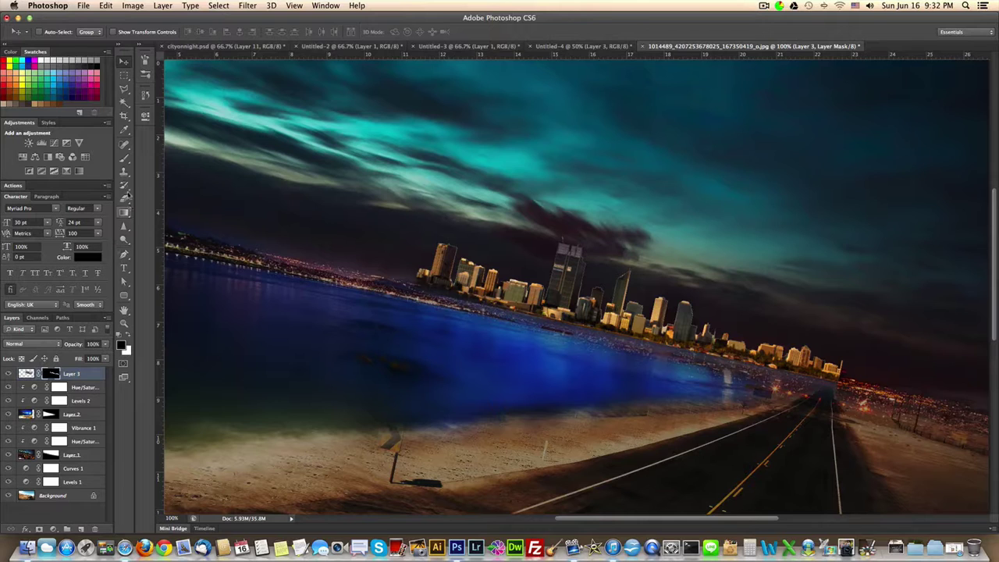
{"action": "left_click", "coordinate": [124, 158]}
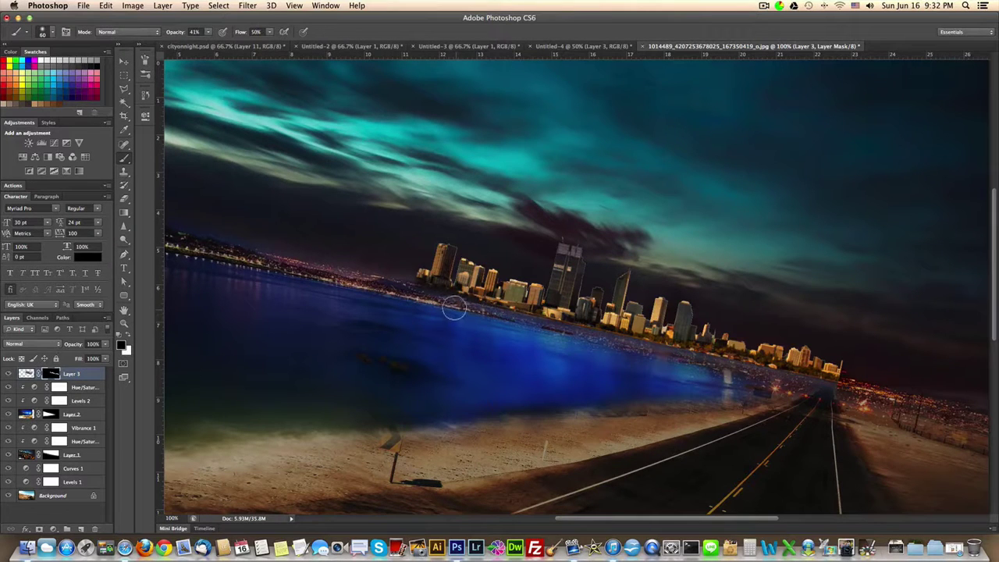
{"action": "key", "text": "bracketleft"}
{"action": "key", "text": "bracketleft"}
{"action": "key", "text": "super+plus"}
{"action": "key", "text": "super+plus"}
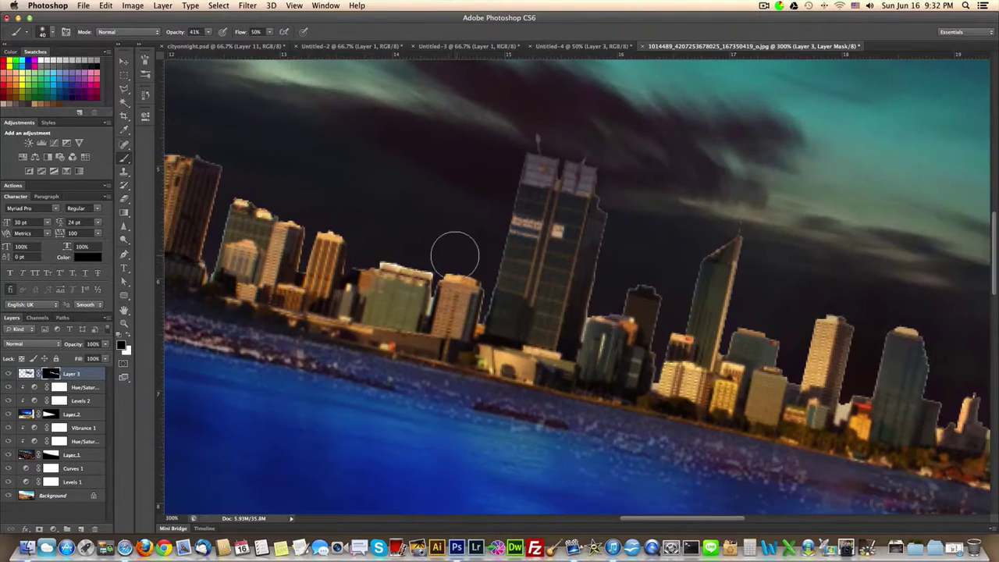
{"action": "key", "text": "super+minus"}
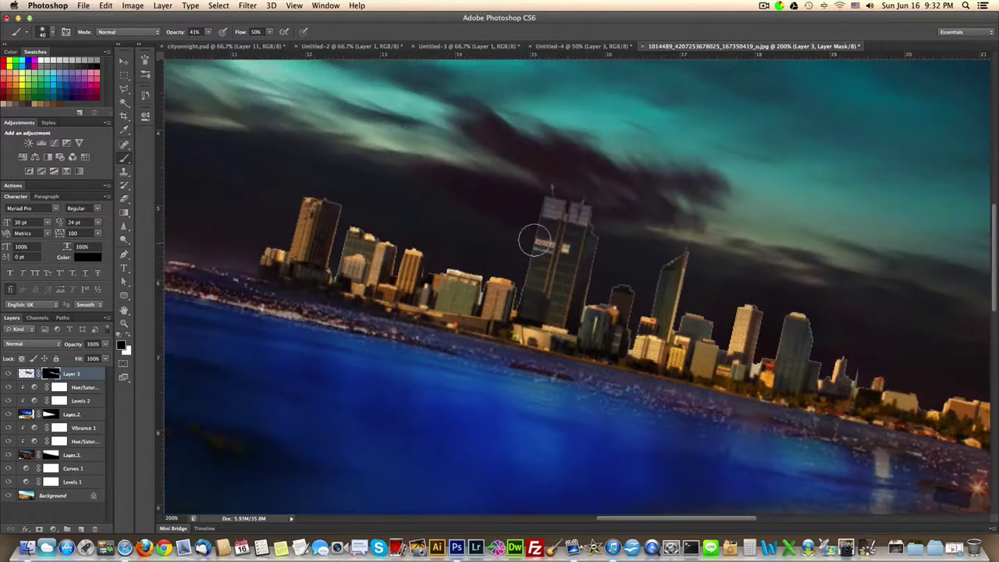
{"action": "key", "text": "bracketleft"}
{"action": "left_click", "coordinate": [130, 341]}
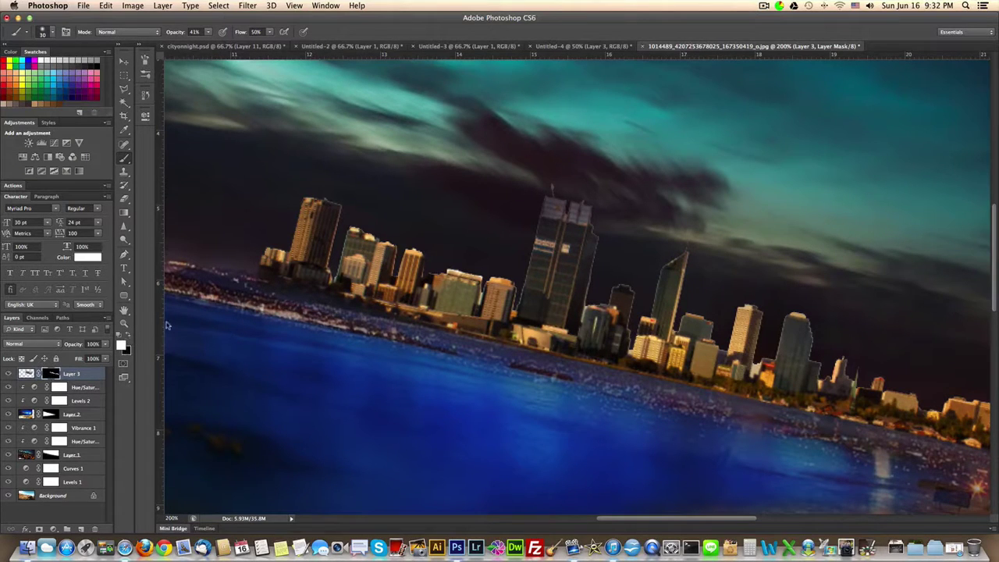
{"action": "mouse_move", "coordinate": [545, 208]}
{"action": "left_mouse_down"}
{"action": "mouse_move", "coordinate": [520, 305]}
{"action": "mouse_move", "coordinate": [482, 281]}
{"action": "mouse_move", "coordinate": [430, 280]}
{"action": "mouse_move", "coordinate": [414, 257]}
{"action": "mouse_move", "coordinate": [393, 275]}
{"action": "mouse_move", "coordinate": [370, 235]}
{"action": "mouse_move", "coordinate": [349, 234]}
{"action": "mouse_move", "coordinate": [334, 274]}
{"action": "mouse_move", "coordinate": [337, 208]}
{"action": "mouse_move", "coordinate": [316, 200]}
{"action": "mouse_move", "coordinate": [292, 250]}
{"action": "mouse_move", "coordinate": [268, 260]}
{"action": "mouse_move", "coordinate": [543, 309]}
{"action": "mouse_move", "coordinate": [567, 301]}
{"action": "mouse_move", "coordinate": [597, 235]}
{"action": "mouse_move", "coordinate": [586, 293]}
{"action": "mouse_move", "coordinate": [593, 313]}
{"action": "mouse_move", "coordinate": [627, 292]}
{"action": "mouse_move", "coordinate": [630, 351]}
{"action": "left_mouse_up"}
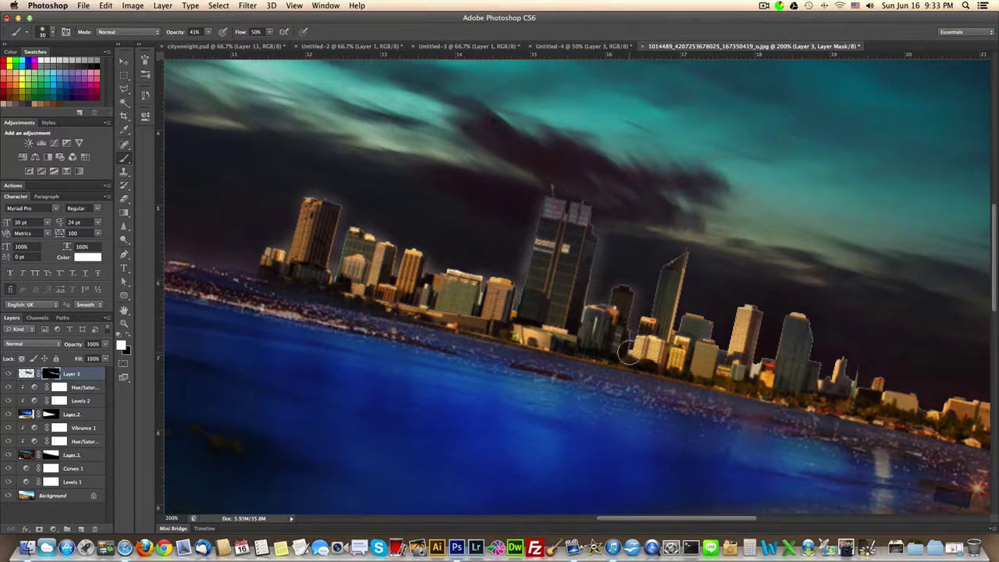
{"action": "mouse_move", "coordinate": [662, 321]}
{"action": "left_mouse_down"}
{"action": "mouse_move", "coordinate": [666, 279]}
{"action": "mouse_move", "coordinate": [687, 258]}
{"action": "mouse_move", "coordinate": [676, 334]}
{"action": "mouse_move", "coordinate": [715, 333]}
{"action": "mouse_move", "coordinate": [726, 350]}
{"action": "mouse_move", "coordinate": [735, 315]}
{"action": "mouse_move", "coordinate": [759, 319]}
{"action": "mouse_move", "coordinate": [744, 373]}
{"action": "mouse_move", "coordinate": [778, 353]}
{"action": "mouse_move", "coordinate": [777, 368]}
{"action": "mouse_move", "coordinate": [795, 320]}
{"action": "mouse_move", "coordinate": [809, 362]}
{"action": "mouse_move", "coordinate": [839, 364]}
{"action": "mouse_move", "coordinate": [851, 389]}
{"action": "mouse_move", "coordinate": [864, 385]}
{"action": "mouse_move", "coordinate": [929, 409]}
{"action": "left_mouse_up"}
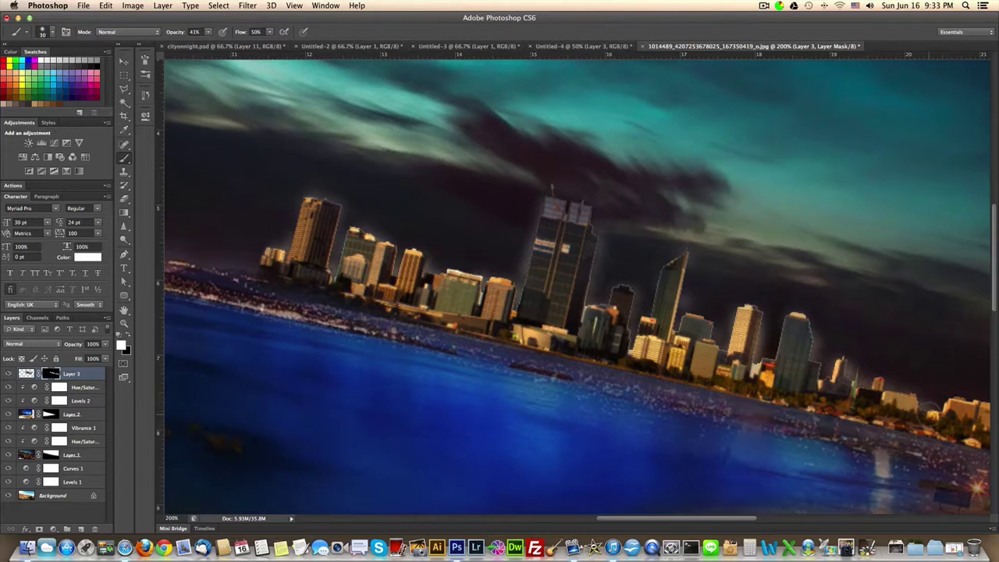
Step: Shift the masked skyline on Layer 3 slightly along the shoreline toward the road
{"action": "key", "text": "super+minus"}
{"action": "key", "text": "super+minus"}
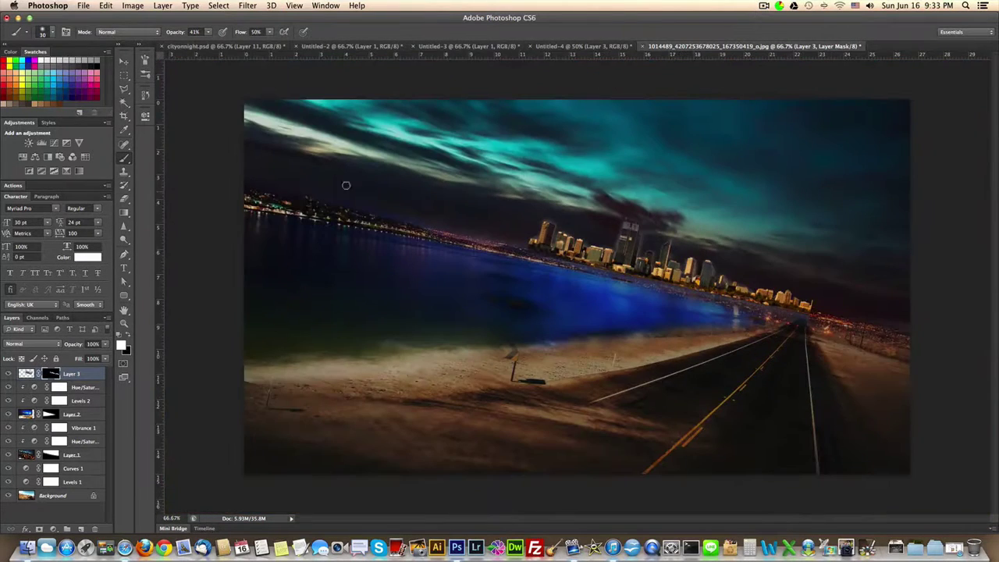
{"action": "left_click", "coordinate": [126, 63]}
{"action": "mouse_move", "coordinate": [617, 265]}
{"action": "left_mouse_down"}
{"action": "mouse_move", "coordinate": [644, 256]}
{"action": "mouse_move", "coordinate": [632, 264]}
{"action": "left_mouse_up"}
{"action": "left_click_drag", "start_coordinate": [639, 226], "coordinate": [634, 234]}
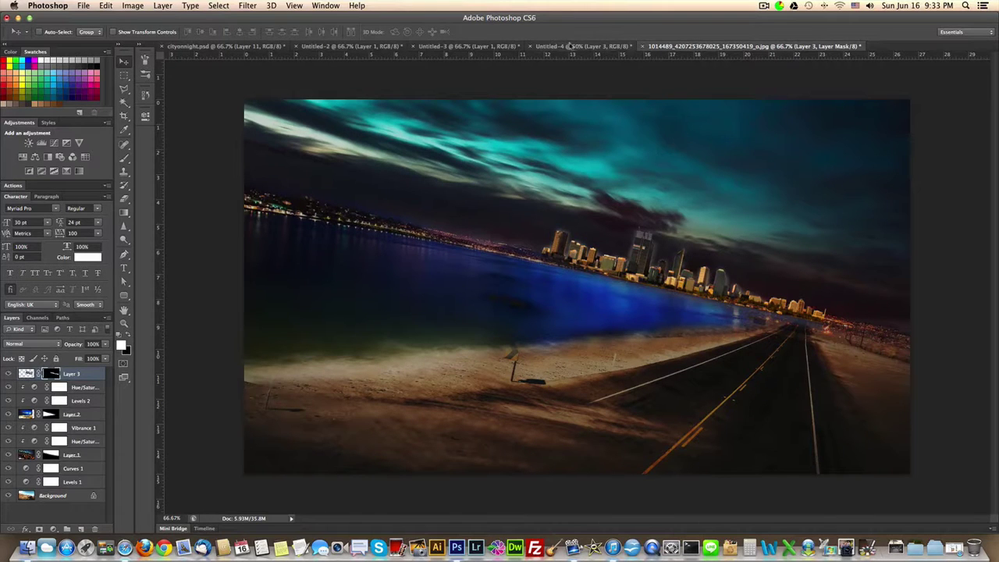
Step: Copy the small tilted skyline on Layer 2 of Untitled-4 into the road composite as a new layer
{"action": "left_click", "coordinate": [562, 47]}
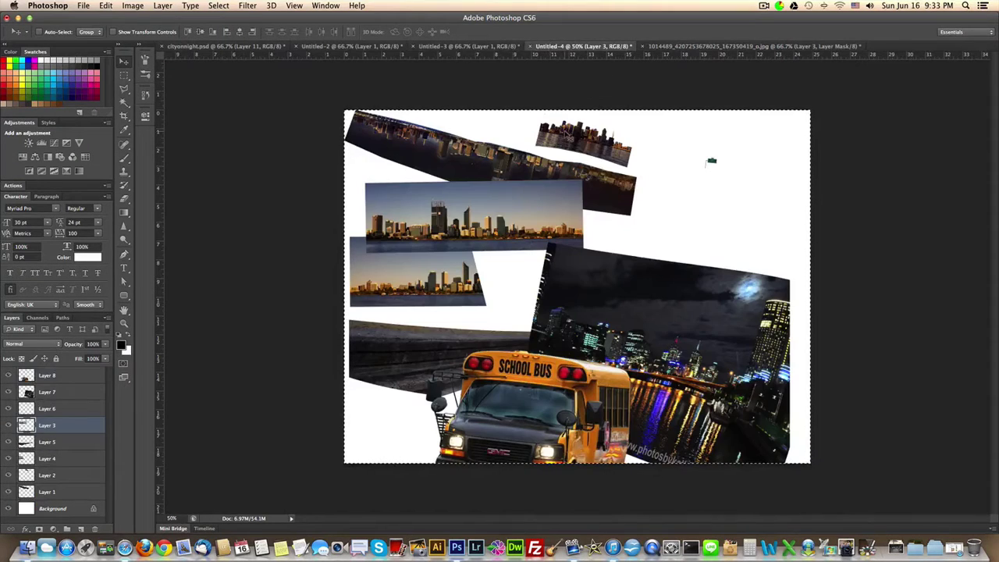
{"action": "right_click", "coordinate": [576, 139]}
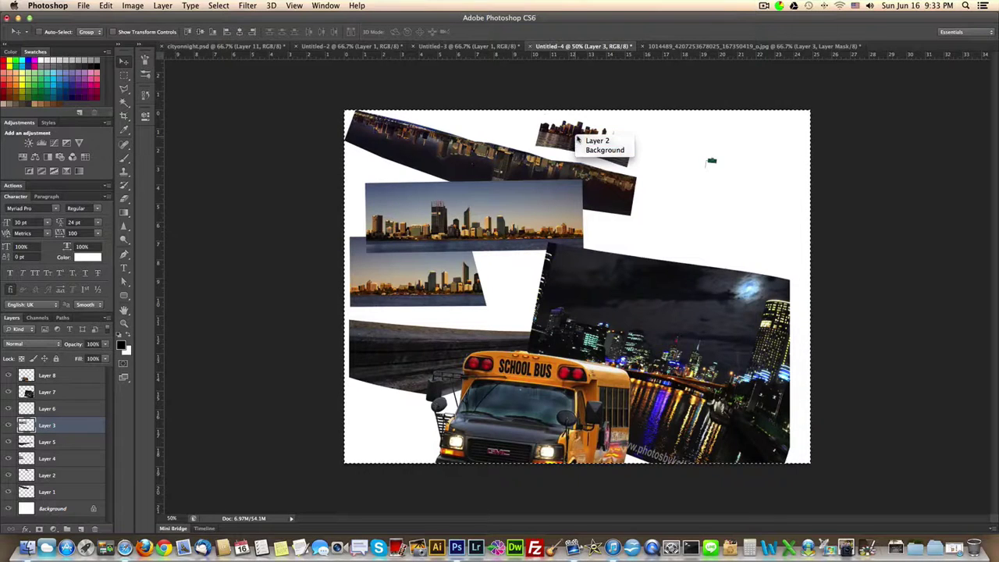
{"action": "left_click", "coordinate": [594, 141]}
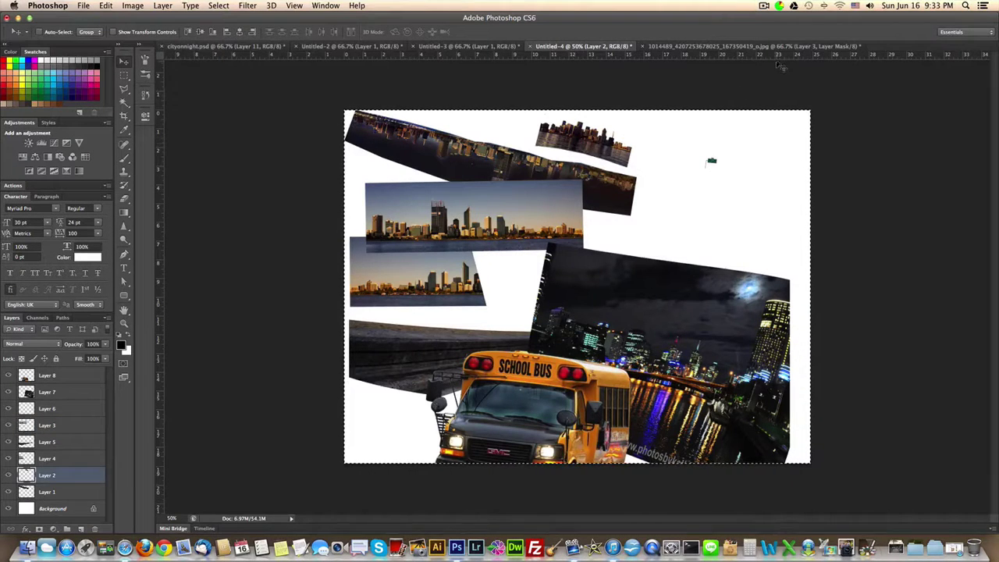
{"action": "left_click", "coordinate": [754, 46]}
{"action": "key", "text": "super+v"}
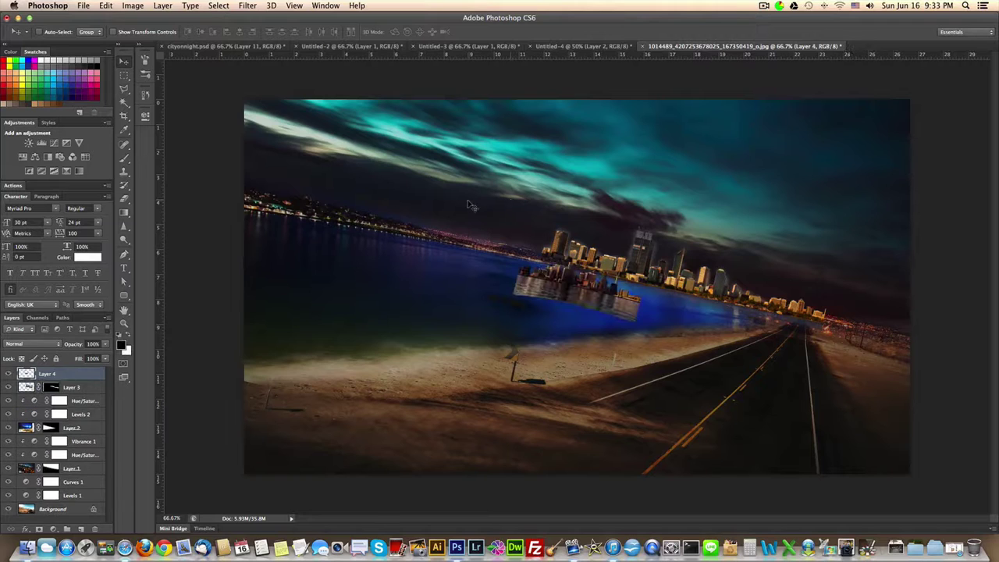
Step: Position the small skyline on the far shore beside the leftmost tower, and order its layer beneath Layer 3
{"action": "left_click_drag", "start_coordinate": [567, 288], "coordinate": [488, 255]}
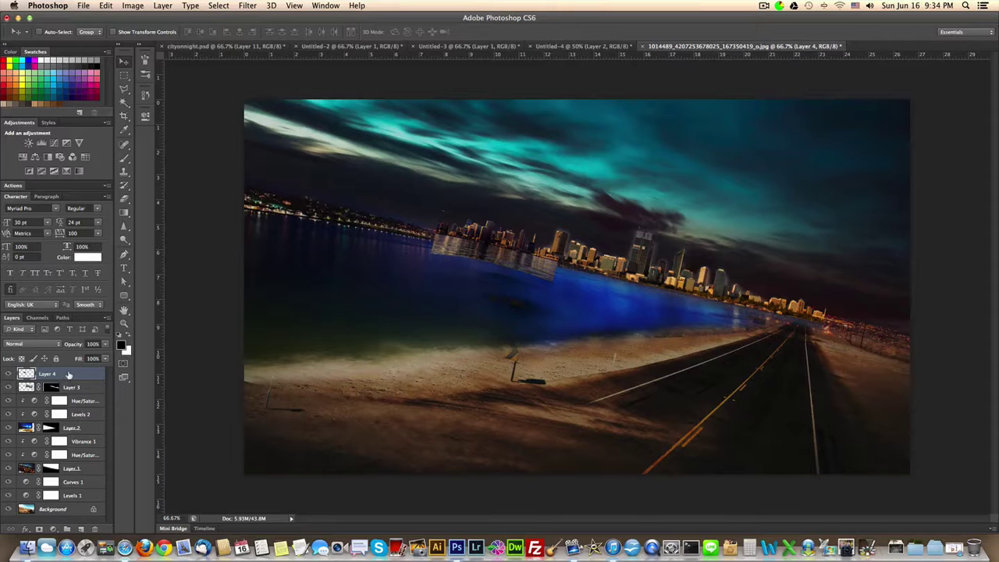
{"action": "left_click_drag", "start_coordinate": [69, 376], "coordinate": [69, 394]}
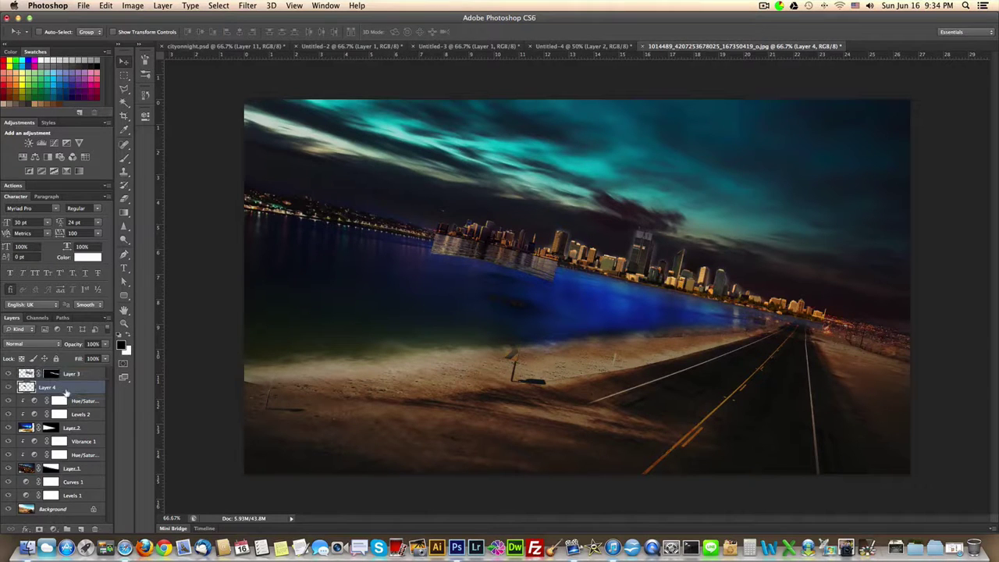
{"action": "left_click_drag", "start_coordinate": [489, 244], "coordinate": [493, 247]}
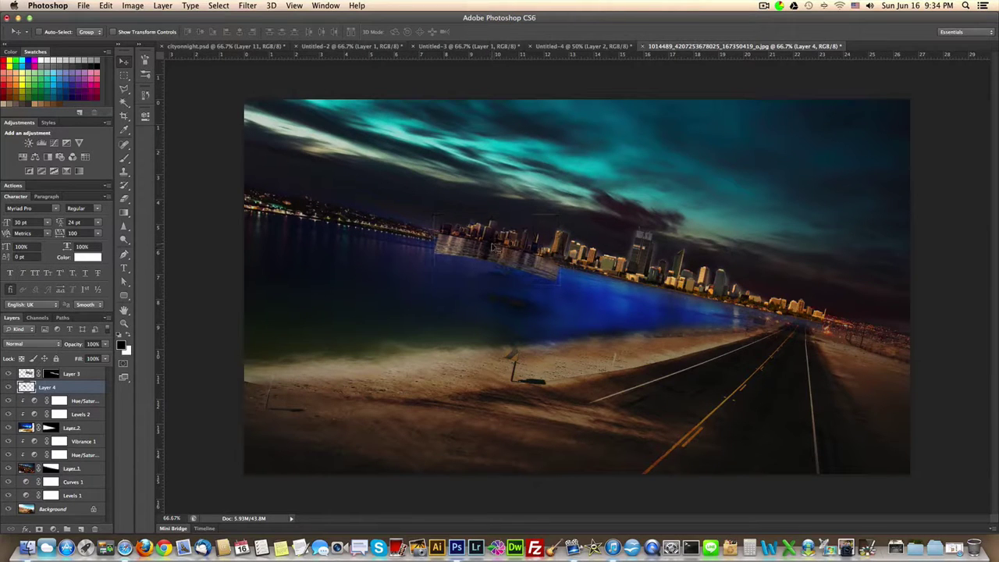
{"action": "key", "text": "ctrl+Up"}
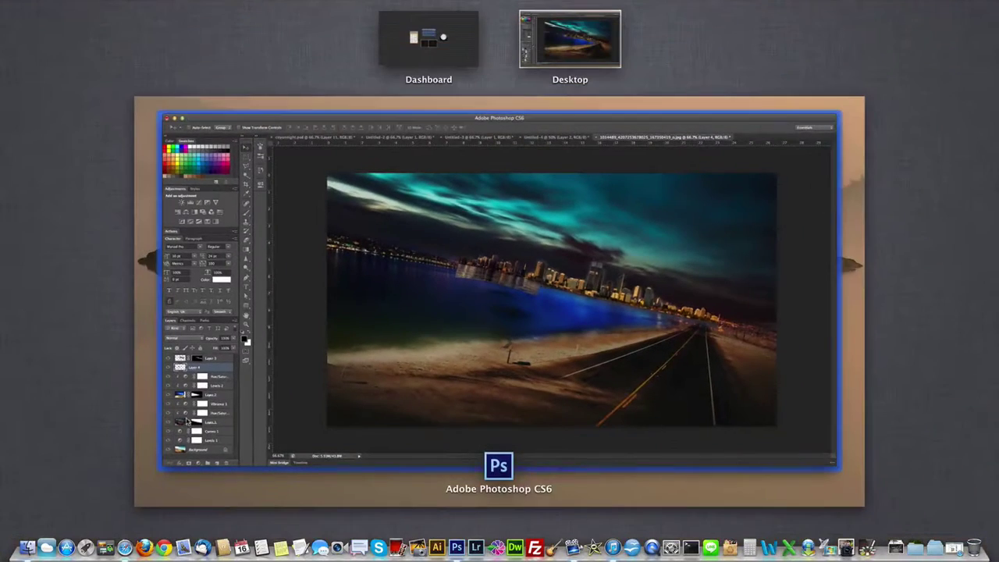
{"action": "key", "text": "ctrl+Up"}
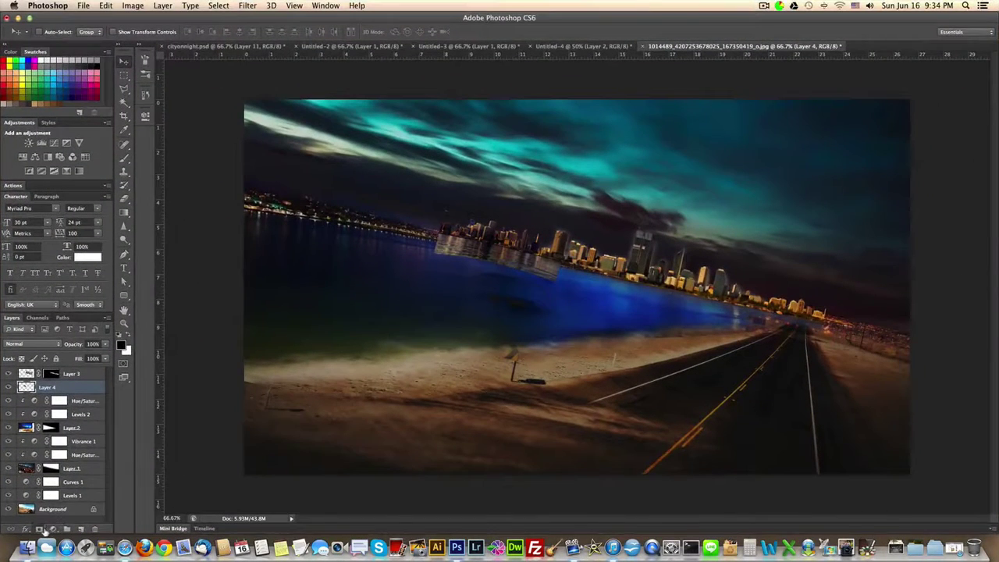
Step: Add a layer mask to Layer 4 and fade out the water below its buildings with a black-to-transparent gradient
{"action": "left_click", "coordinate": [53, 529]}
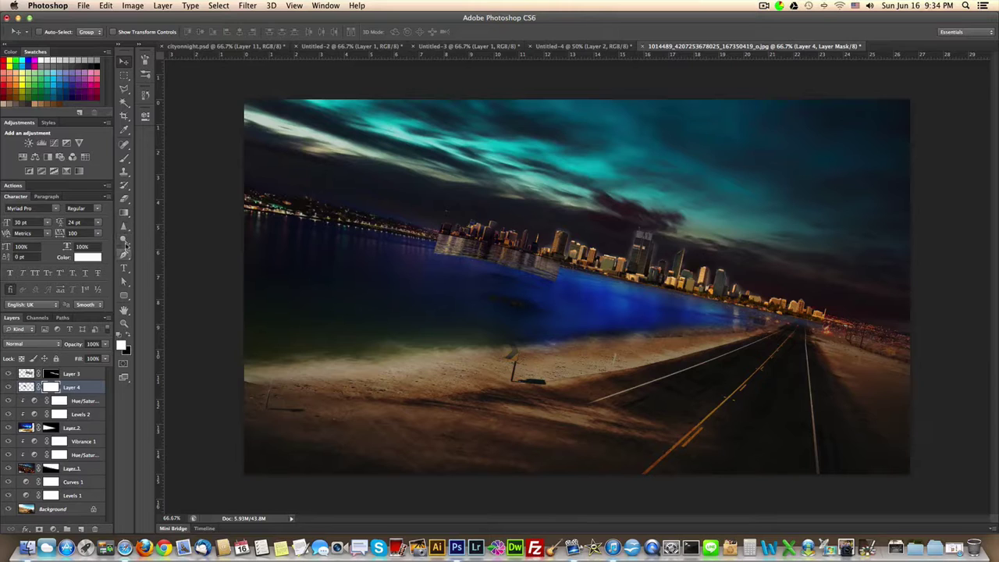
{"action": "left_click", "coordinate": [125, 159]}
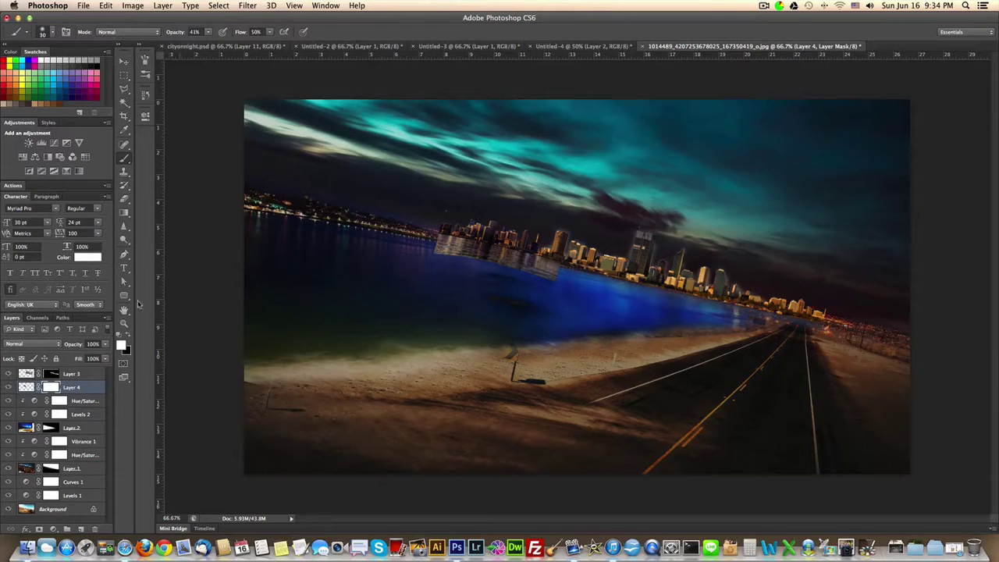
{"action": "left_click", "coordinate": [124, 211]}
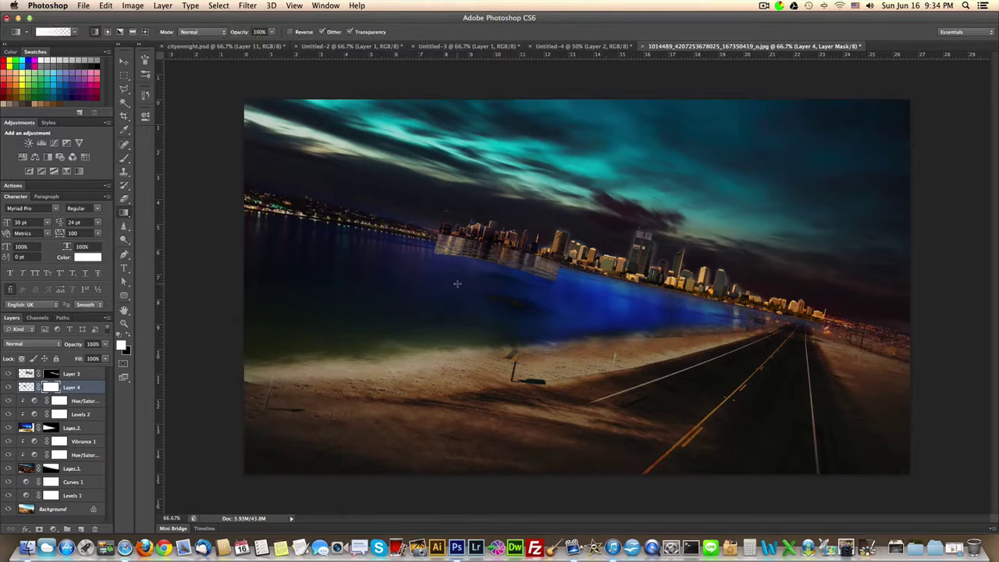
{"action": "key", "text": "super+equal"}
{"action": "key", "text": "super+equal"}
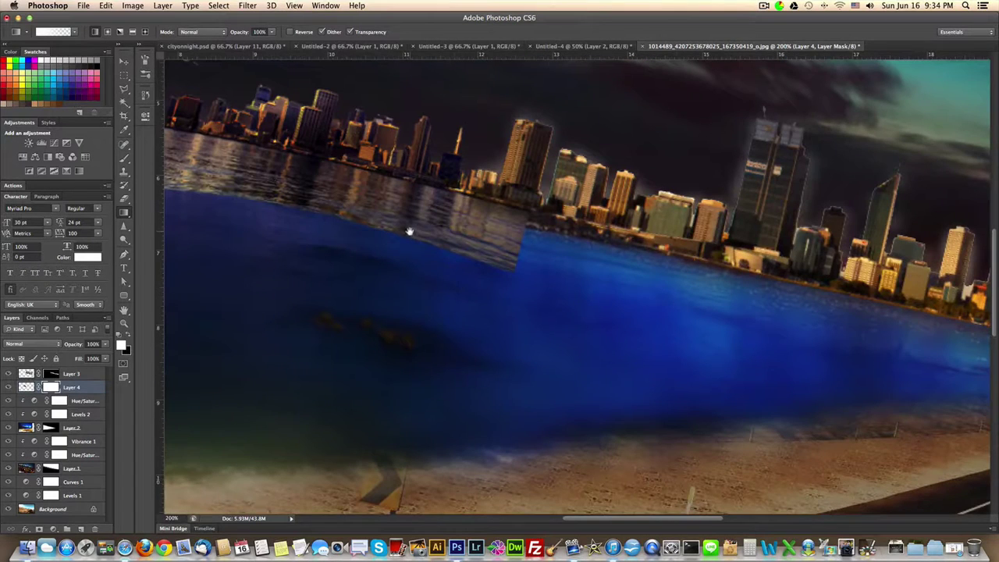
{"action": "left_click_drag", "start_coordinate": [409, 232], "coordinate": [415, 273]}
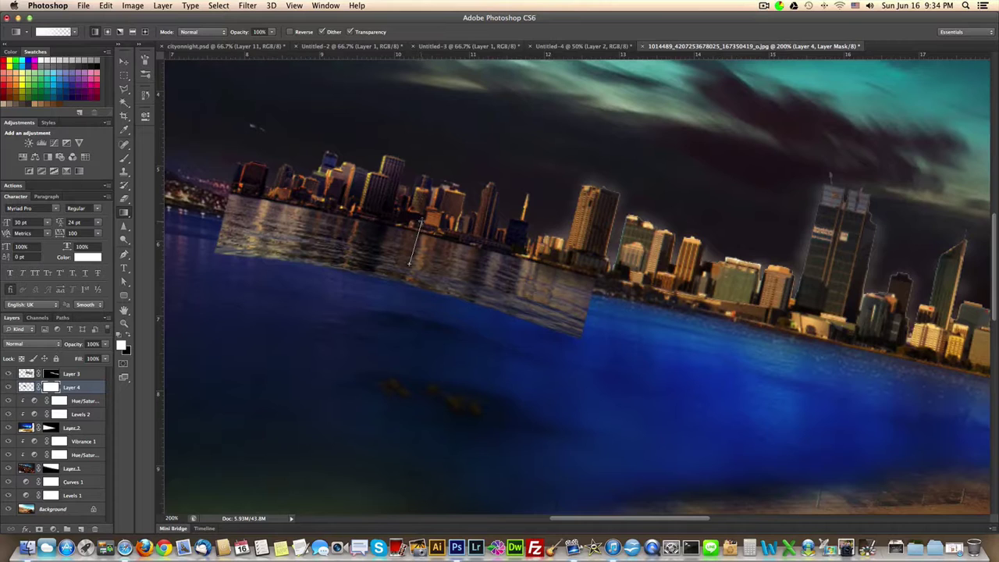
{"action": "left_click_drag", "start_coordinate": [409, 264], "coordinate": [409, 265]}
{"action": "left_click", "coordinate": [130, 341]}
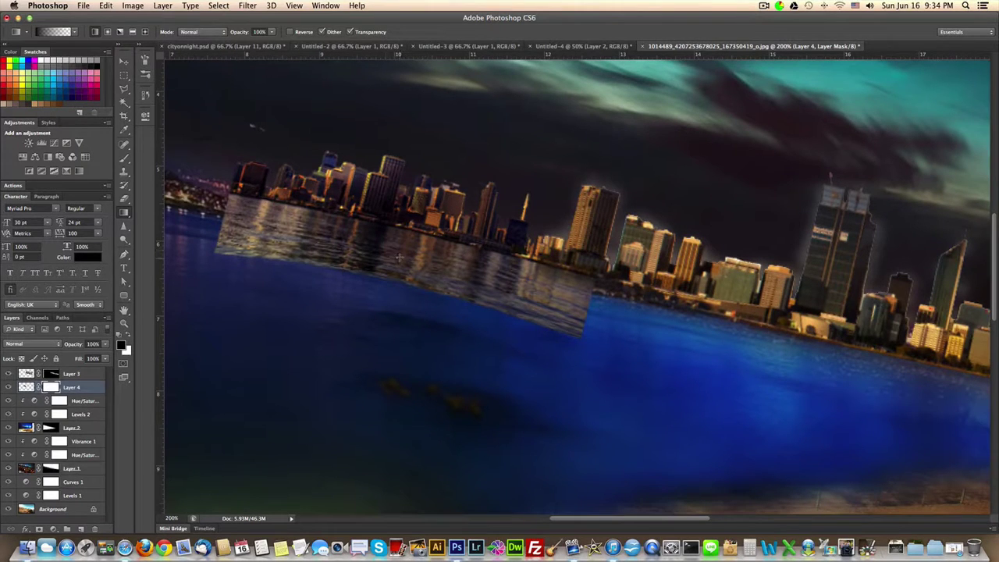
{"action": "left_click_drag", "start_coordinate": [399, 257], "coordinate": [412, 214]}
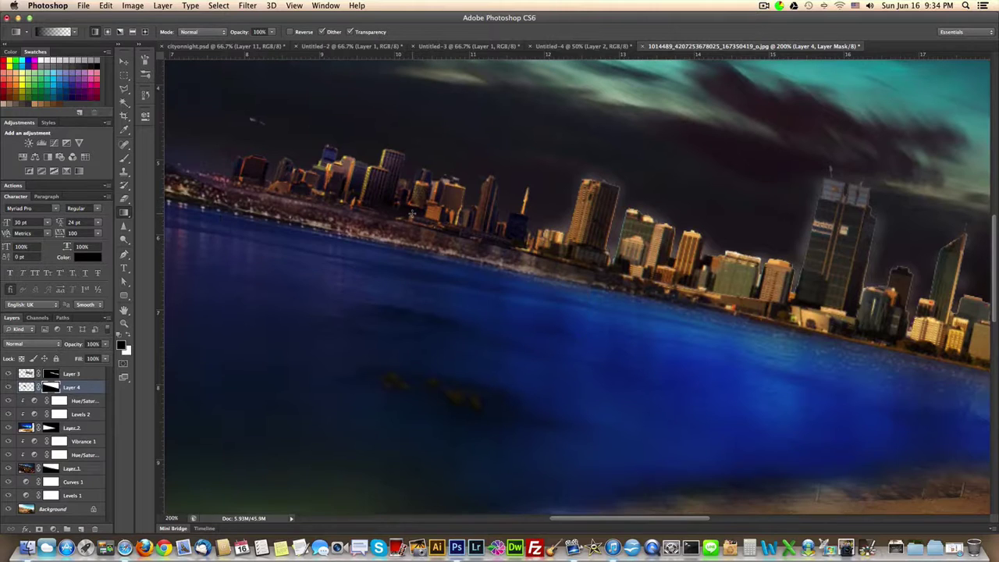
Step: Paint white over the small skyline's buildings on Layer 4's mask with the size 30 brush at 41% opacity
{"action": "left_click", "coordinate": [124, 75]}
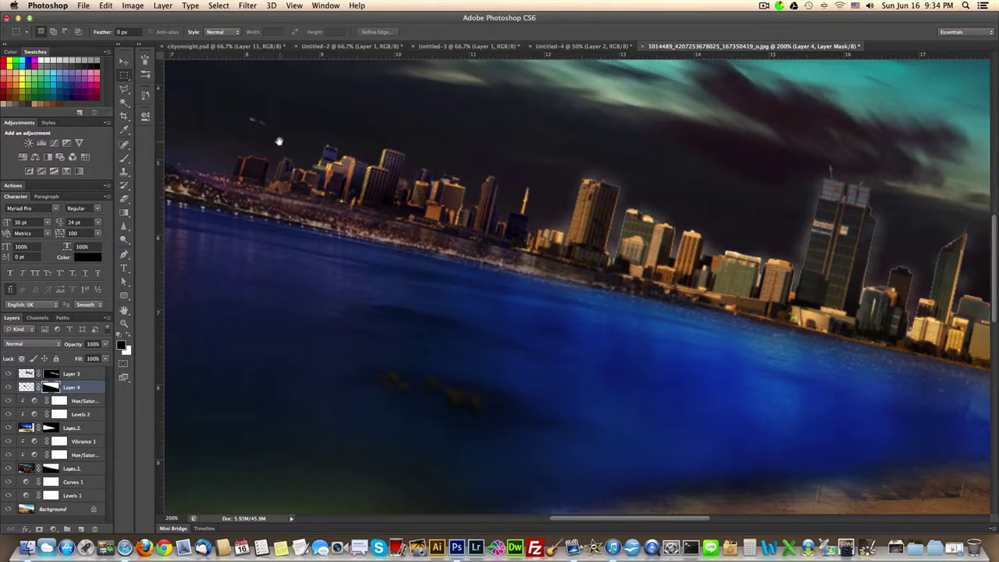
{"action": "left_click_drag", "start_coordinate": [279, 141], "coordinate": [337, 186]}
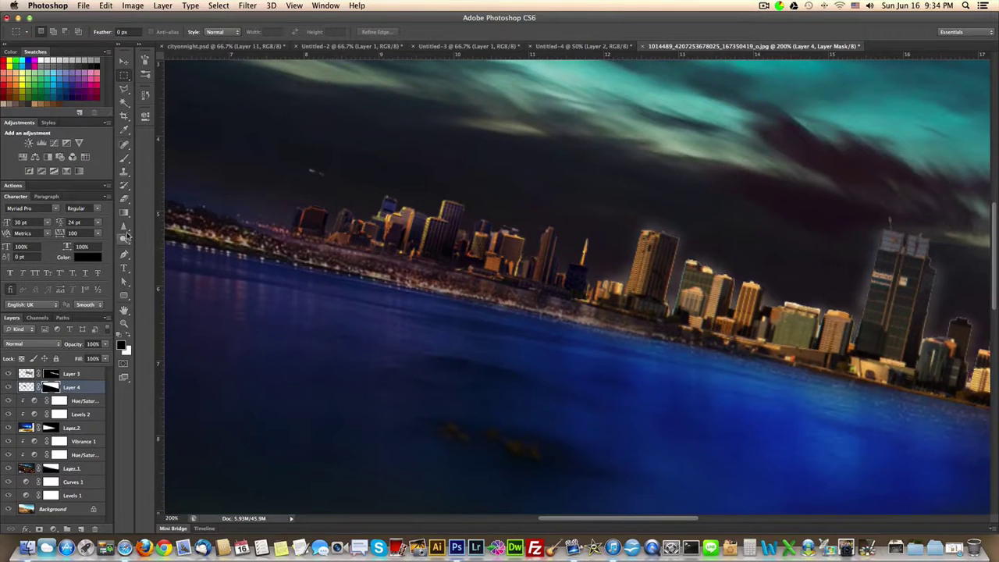
{"action": "left_click", "coordinate": [126, 160]}
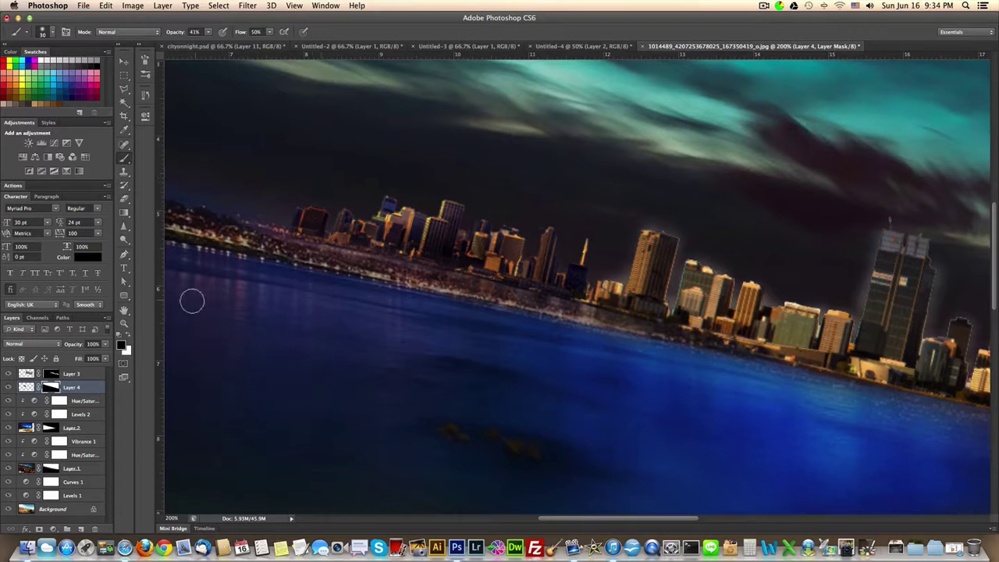
{"action": "left_click", "coordinate": [129, 342]}
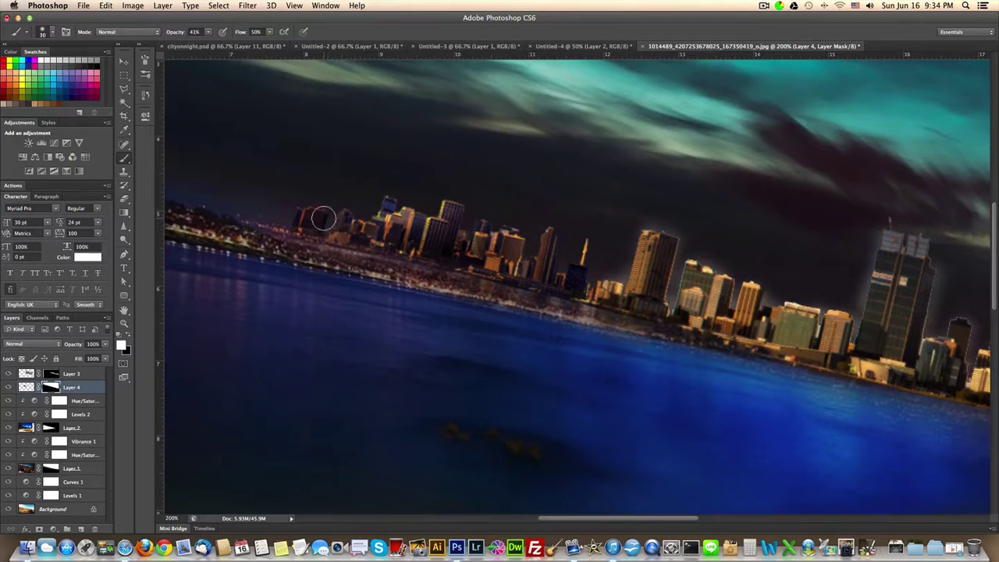
{"action": "mouse_move", "coordinate": [324, 219]}
{"action": "left_mouse_down"}
{"action": "mouse_move", "coordinate": [396, 211]}
{"action": "mouse_move", "coordinate": [402, 222]}
{"action": "mouse_move", "coordinate": [460, 218]}
{"action": "mouse_move", "coordinate": [487, 247]}
{"action": "mouse_move", "coordinate": [576, 272]}
{"action": "left_mouse_up"}
Step: Nudge Layer 4's skyline slightly along the shoreline toward the taller towers with the Move tool
{"action": "left_click", "coordinate": [123, 62]}
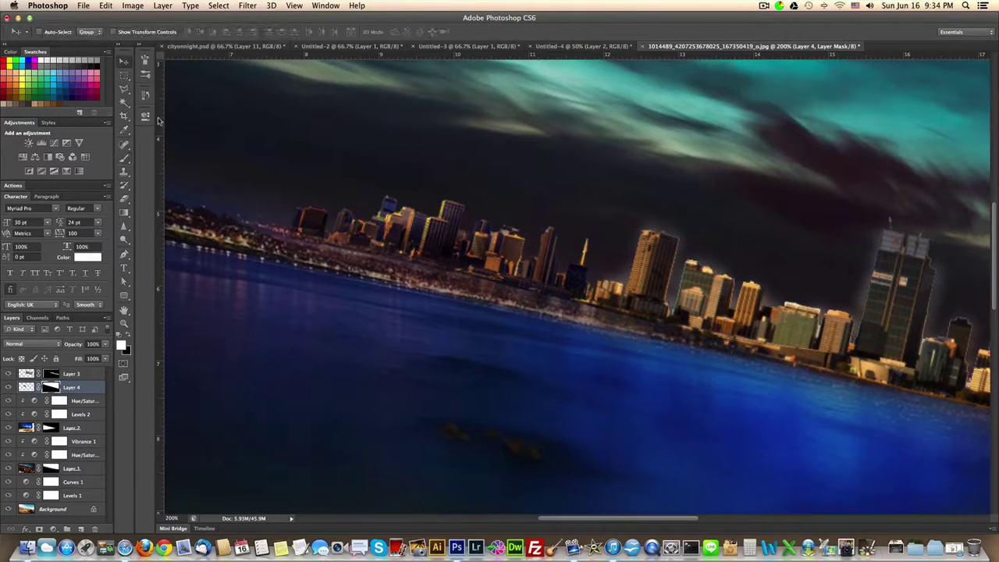
{"action": "key", "text": "super+minus"}
{"action": "key", "text": "super+minus"}
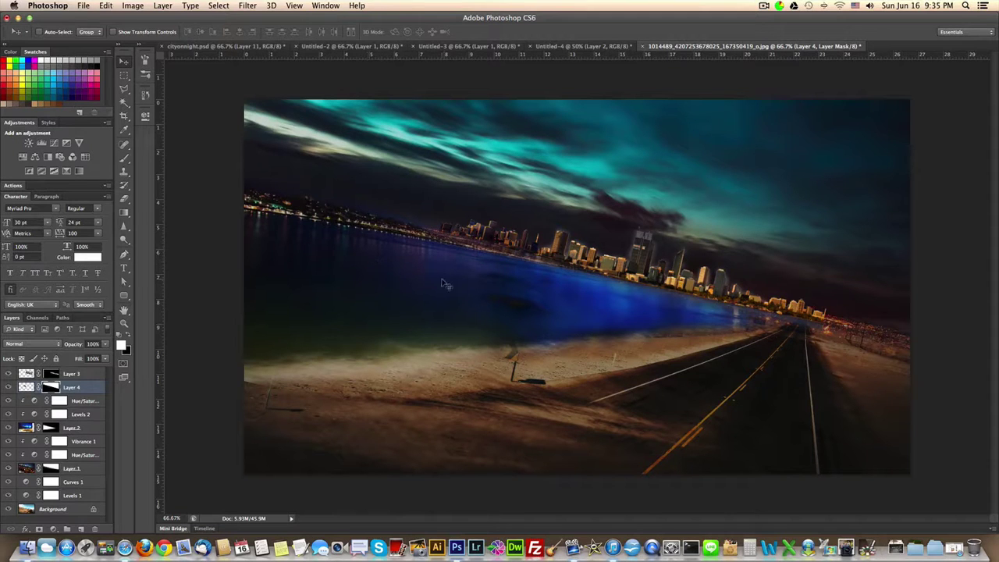
{"action": "left_click_drag", "start_coordinate": [442, 283], "coordinate": [447, 286]}
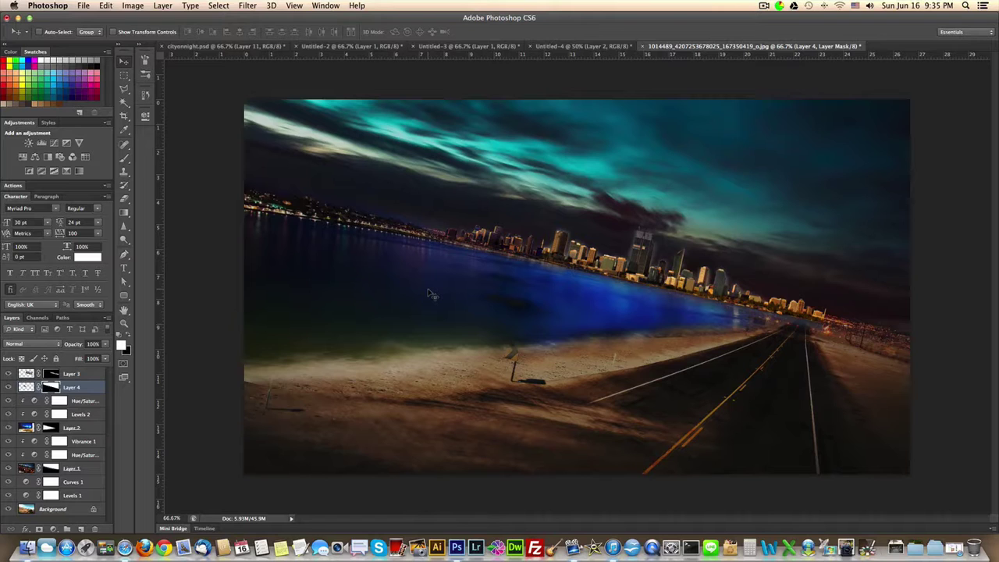
Step: Copy Layer 4's slanted-edge skyline from Untitled-4 into the composite, and position it over the water near the beach
{"action": "left_click", "coordinate": [582, 46]}
{"action": "right_click", "coordinate": [453, 278]}
{"action": "left_click", "coordinate": [473, 283]}
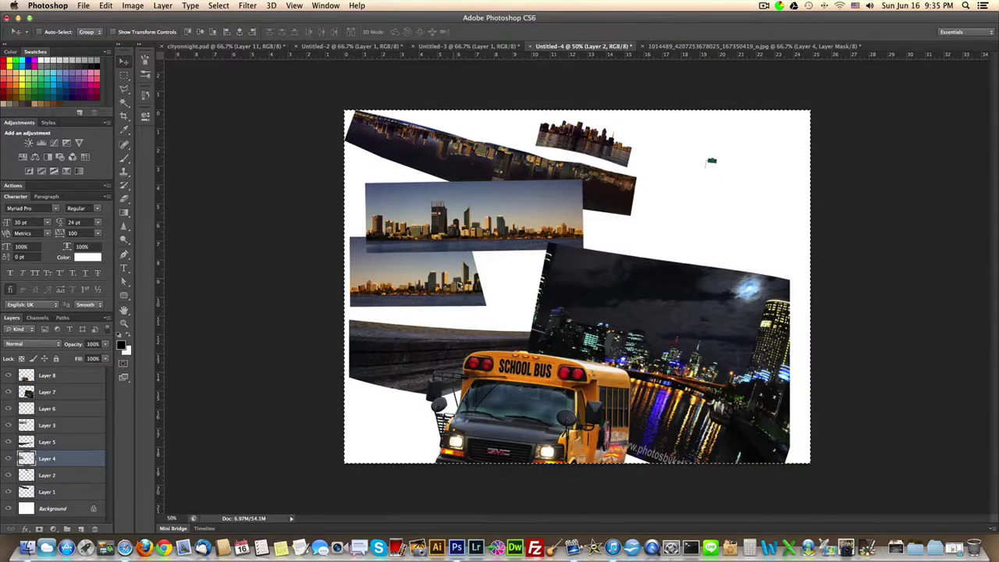
{"action": "left_click_drag", "start_coordinate": [699, 48], "coordinate": [518, 281]}
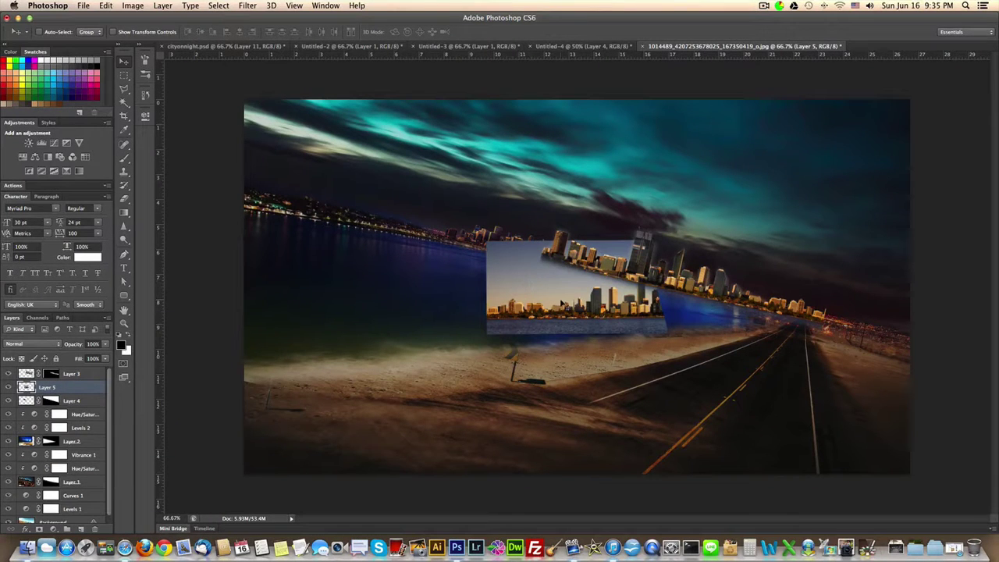
{"action": "left_click_drag", "start_coordinate": [559, 301], "coordinate": [458, 310]}
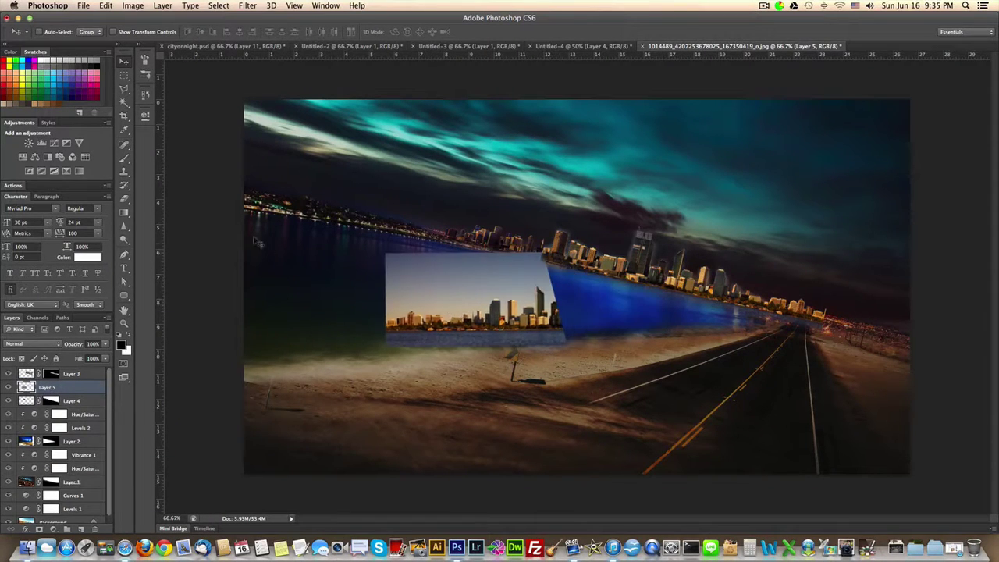
Step: Try masking Layer 5 from a Magic Wand sky selection, and replace the result with an all-white layer mask
{"action": "left_click", "coordinate": [125, 103]}
{"action": "left_click", "coordinate": [429, 280]}
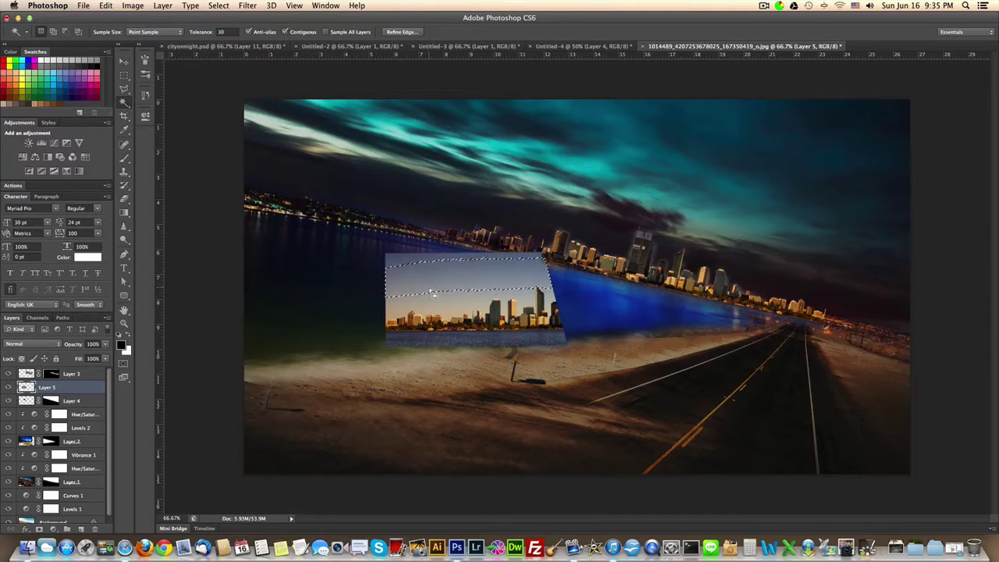
{"action": "left_click", "coordinate": [39, 529]}
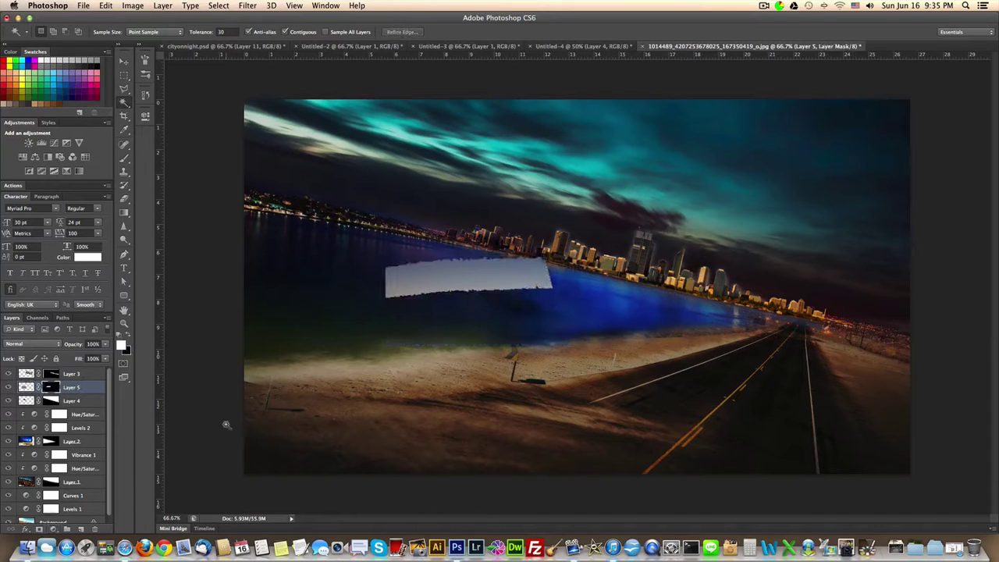
{"action": "key", "text": "ctrl+i"}
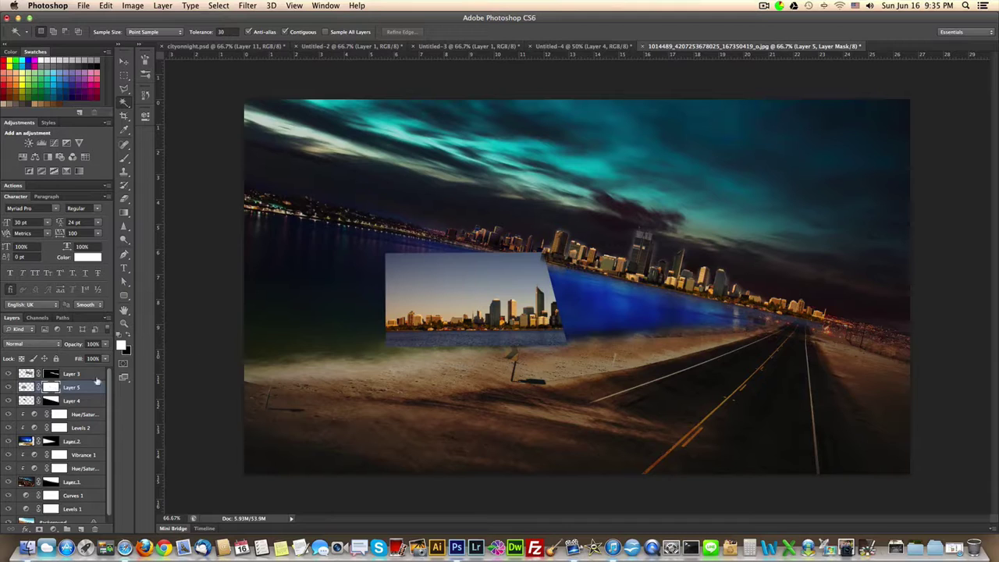
Step: Select the middle, lower-left and upper sky areas of Layer 5 with the Magic Wand, filling each black on its mask
{"action": "left_click", "coordinate": [446, 294]}
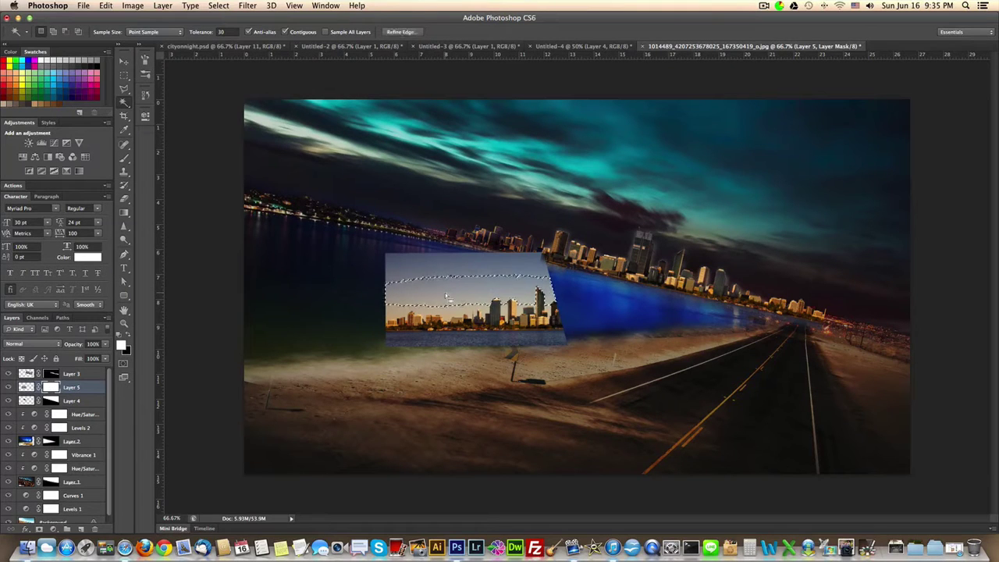
{"action": "key", "text": "Delete"}
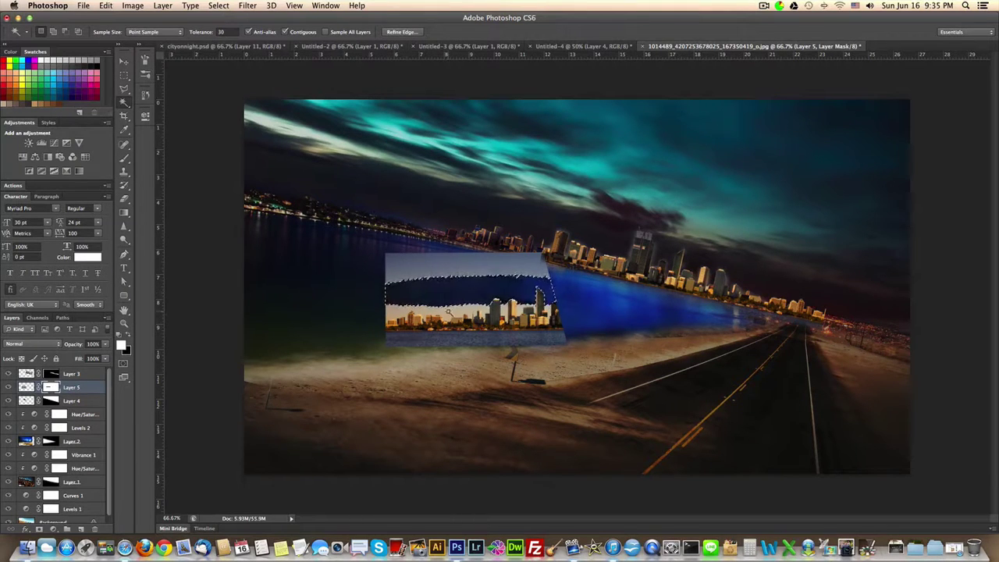
{"action": "left_click", "coordinate": [450, 315]}
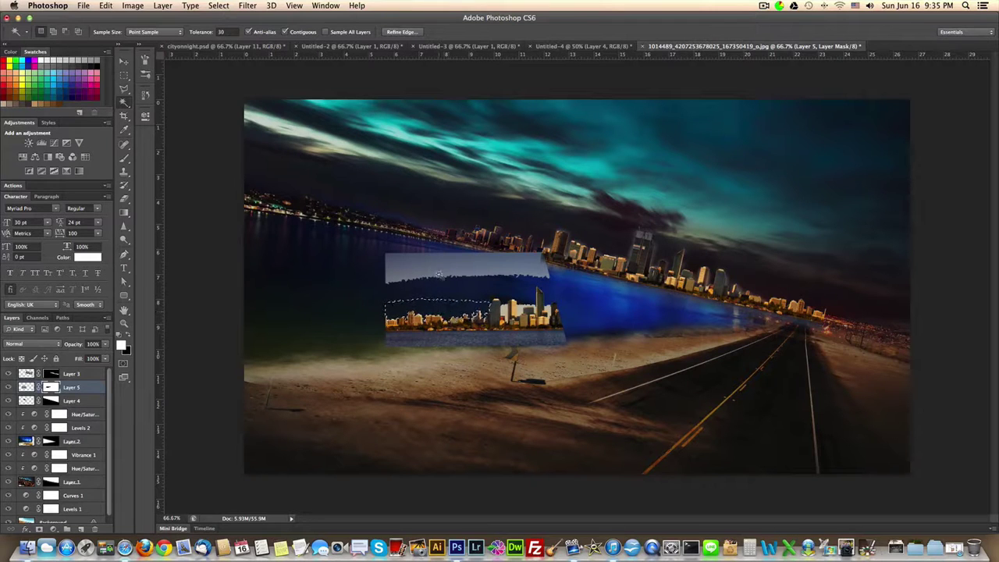
{"action": "left_click", "coordinate": [446, 273]}
{"action": "key", "text": "Delete"}
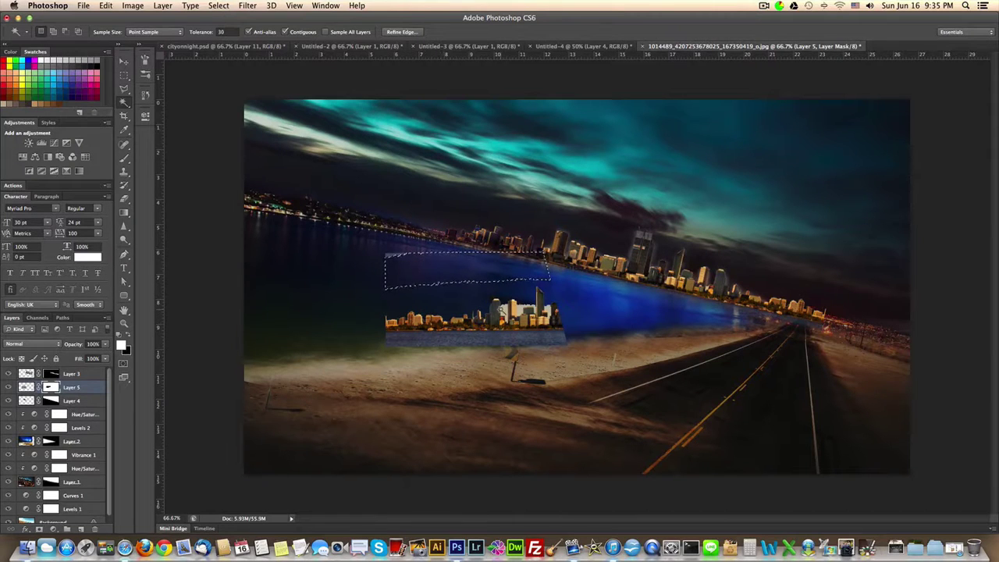
Step: Mask out the remaining sky patches behind and between Layer 5's towers with Magic Wand selections, and deselect
{"action": "left_click", "coordinate": [469, 309]}
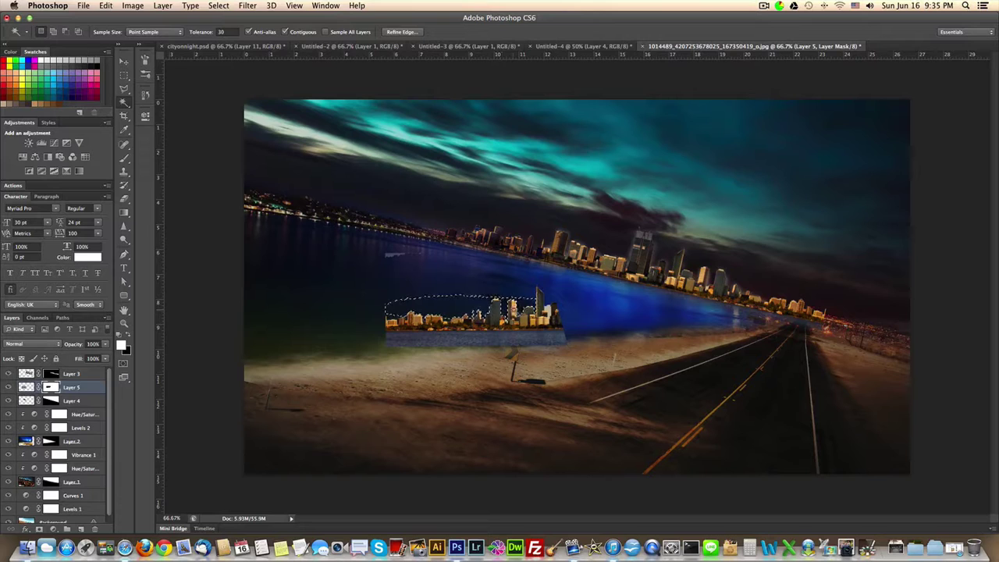
{"action": "key", "text": "Delete"}
{"action": "left_click", "coordinate": [551, 303]}
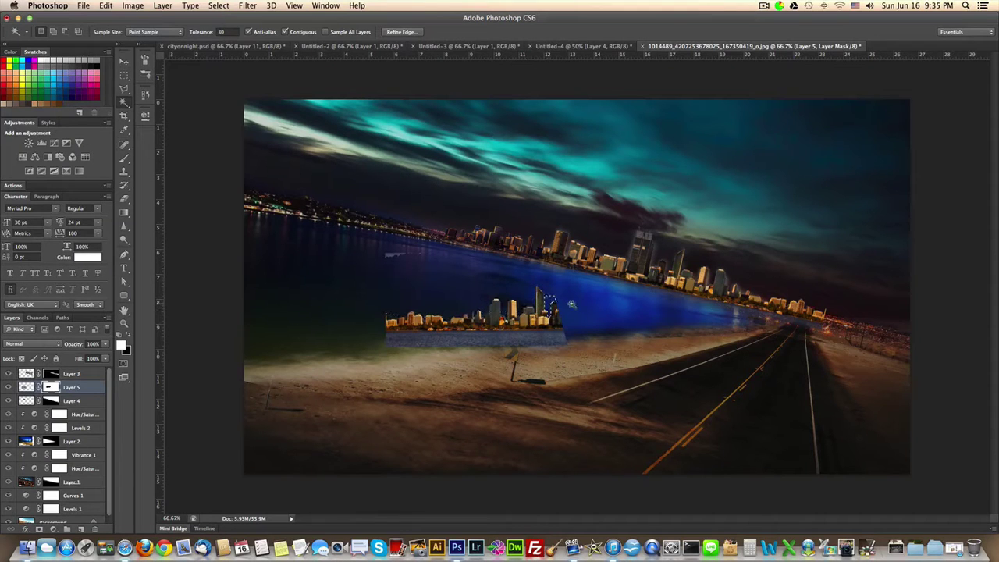
{"action": "left_click", "coordinate": [125, 75]}
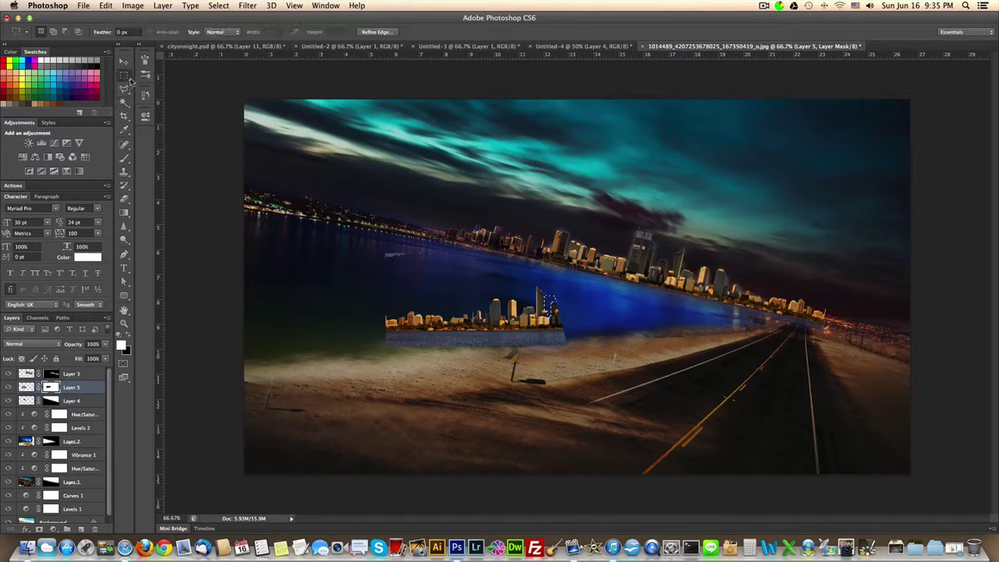
{"action": "left_click", "coordinate": [373, 234]}
Step: Fade out the water strip below Layer 5's skyline with a short black-to-transparent gradient on its mask
{"action": "left_click", "coordinate": [124, 213]}
{"action": "key", "text": "super+equal"}
{"action": "key", "text": "super+equal"}
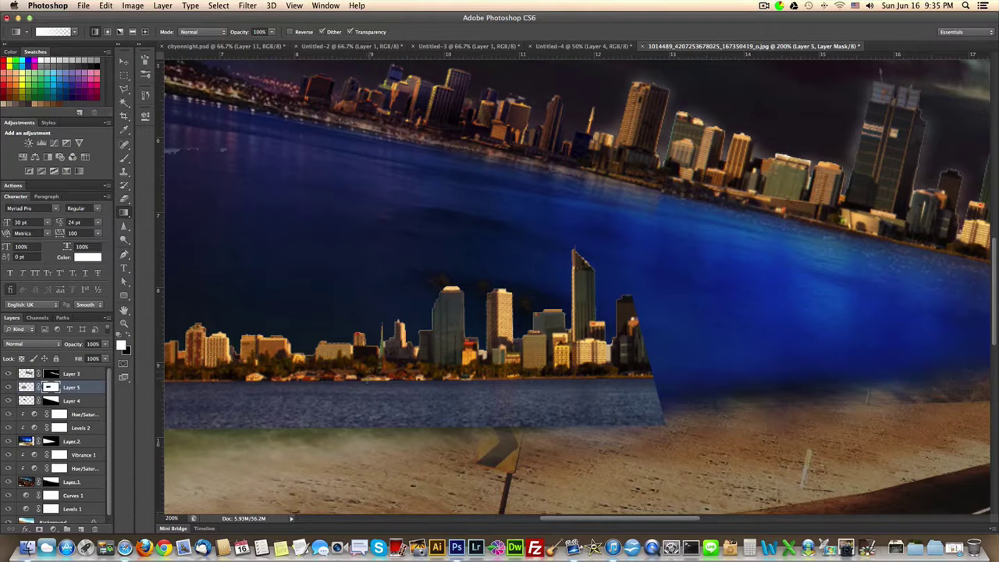
{"action": "left_click", "coordinate": [130, 339]}
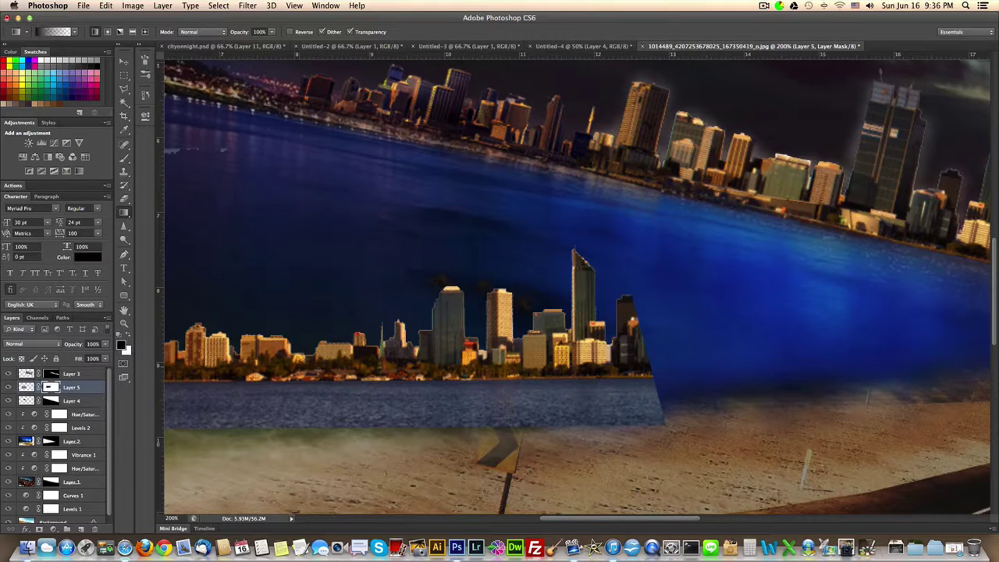
{"action": "left_click_drag", "start_coordinate": [403, 414], "coordinate": [399, 375]}
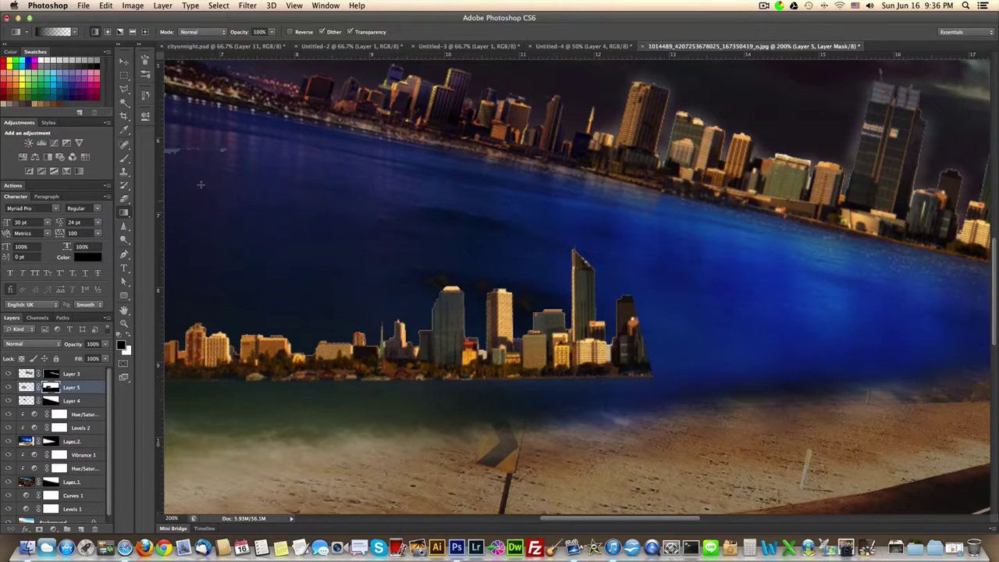
Step: Move Layer 5's skyline up above the distant city shoreline, and clear the stray remnant above it using a rectangular selection
{"action": "left_click", "coordinate": [129, 65]}
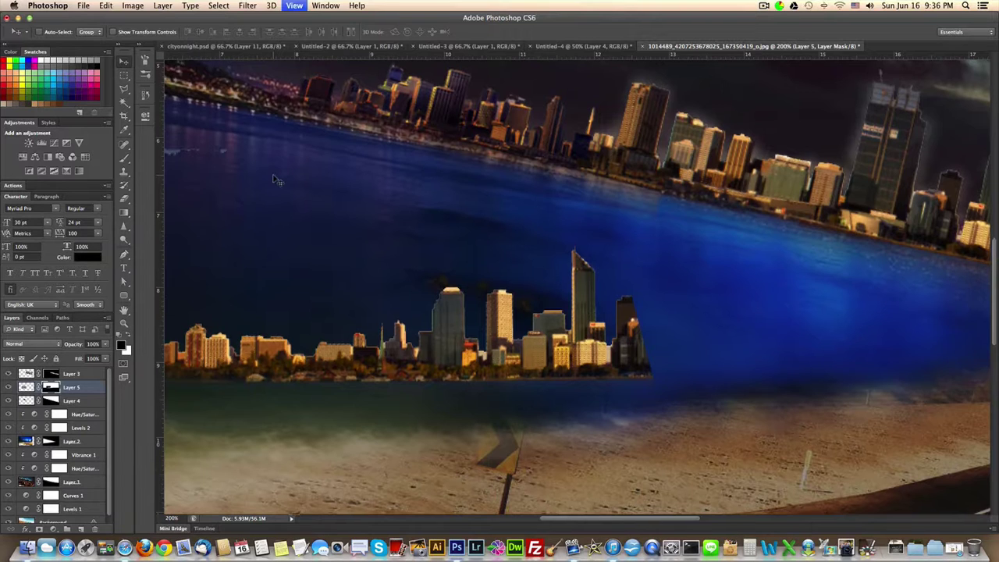
{"action": "key", "text": "super+minus"}
{"action": "key", "text": "super+minus"}
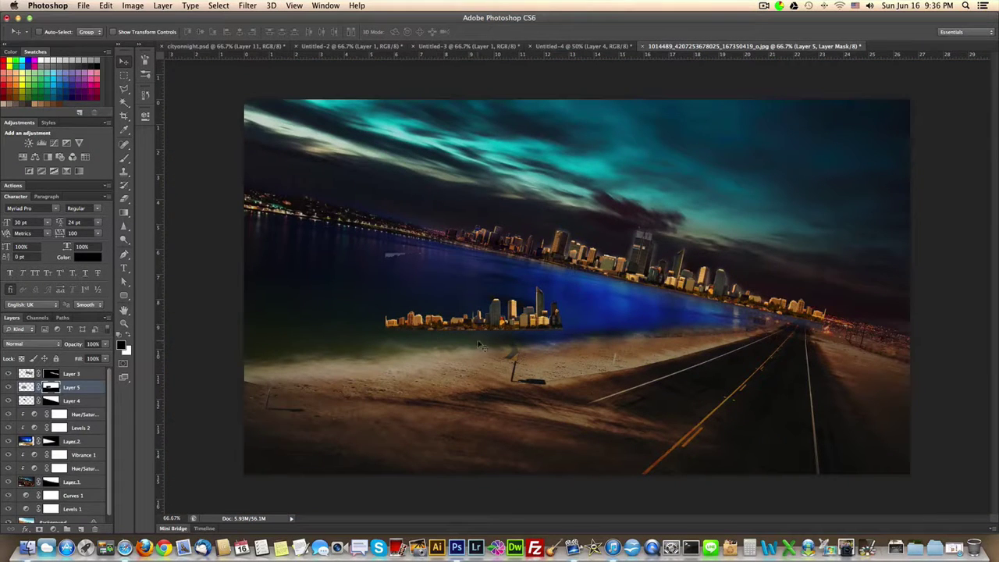
{"action": "left_click_drag", "start_coordinate": [451, 340], "coordinate": [576, 227]}
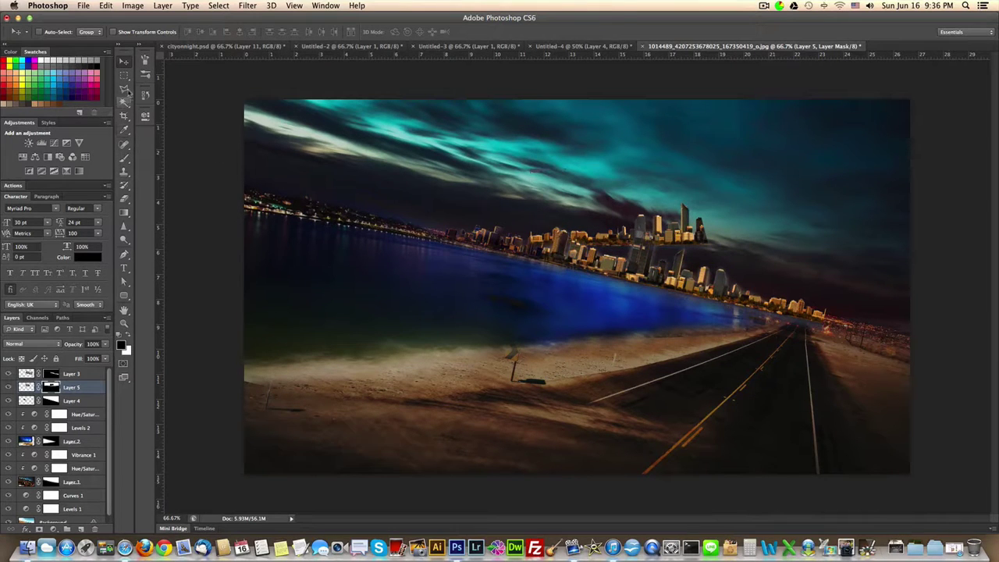
{"action": "left_click", "coordinate": [125, 76]}
{"action": "left_click_drag", "start_coordinate": [466, 146], "coordinate": [670, 203]}
{"action": "left_click", "coordinate": [669, 226]}
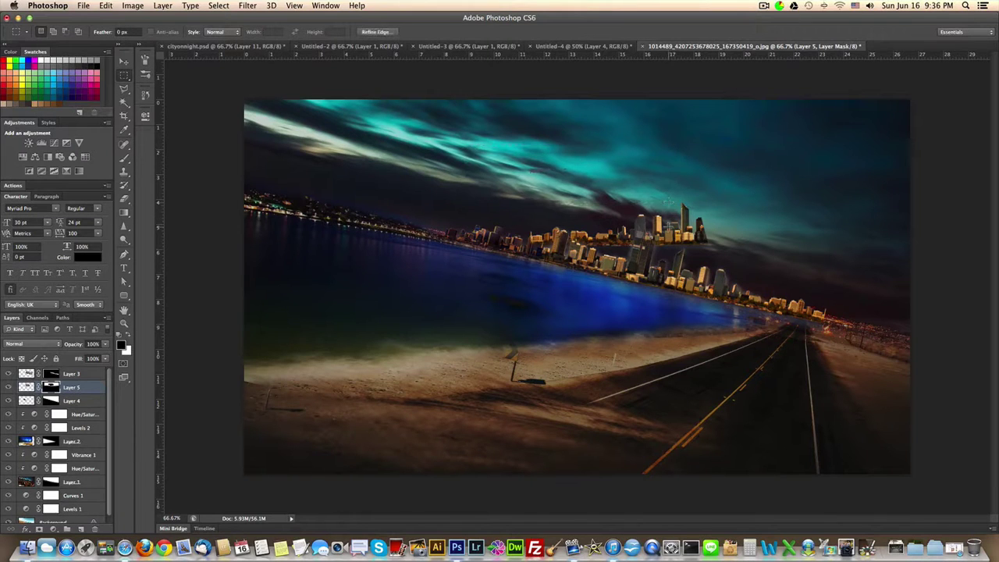
Step: Move Layer 5's skyline to the shoreline's far end beyond the road, rotating it about 11.8° to match the tilted horizon
{"action": "left_click", "coordinate": [124, 61]}
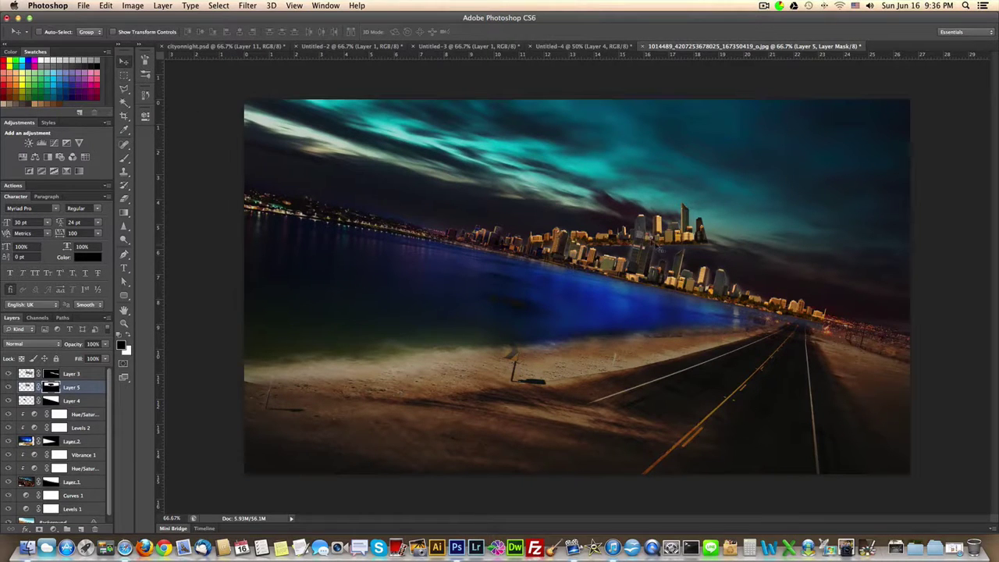
{"action": "left_click_drag", "start_coordinate": [656, 246], "coordinate": [842, 292]}
{"action": "key", "text": "super+t"}
{"action": "left_click_drag", "start_coordinate": [681, 353], "coordinate": [670, 325]}
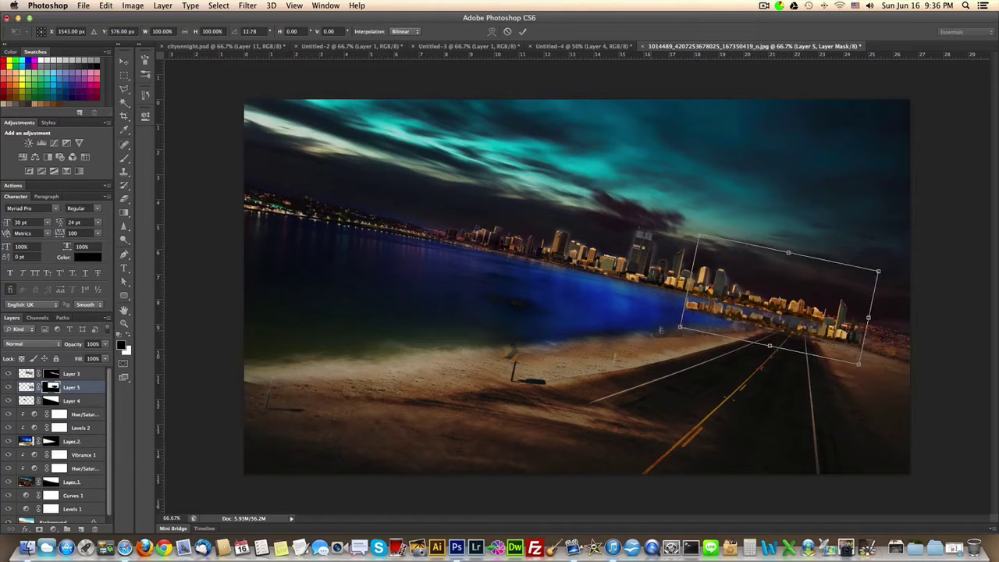
{"action": "left_click_drag", "start_coordinate": [778, 300], "coordinate": [869, 301]}
{"action": "key", "text": "Return"}
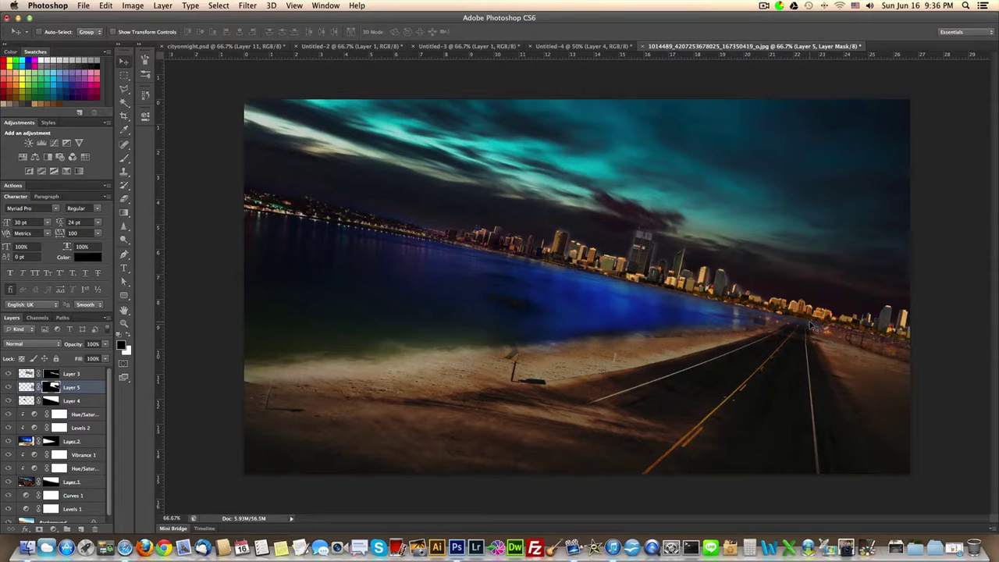
{"action": "left_click", "coordinate": [29, 375]}
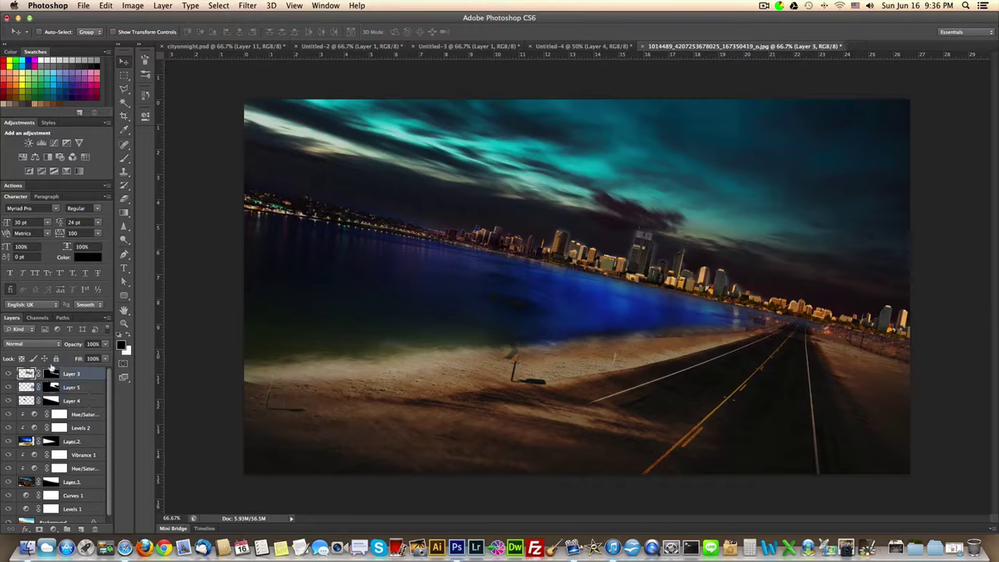
{"action": "left_click", "coordinate": [124, 156]}
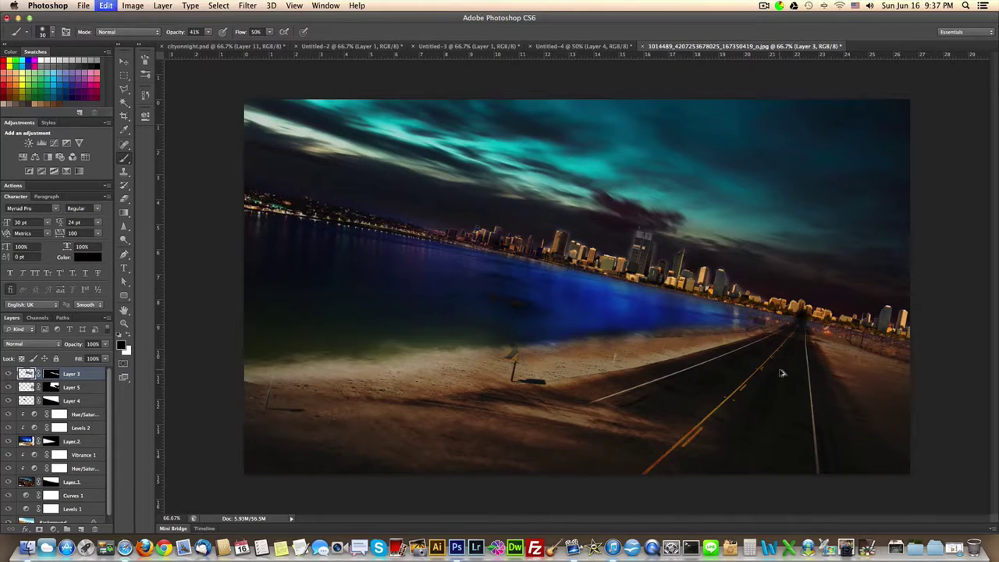
{"action": "key", "text": "super+z"}
{"action": "key", "text": "super+z"}
{"action": "key", "text": "super+z"}
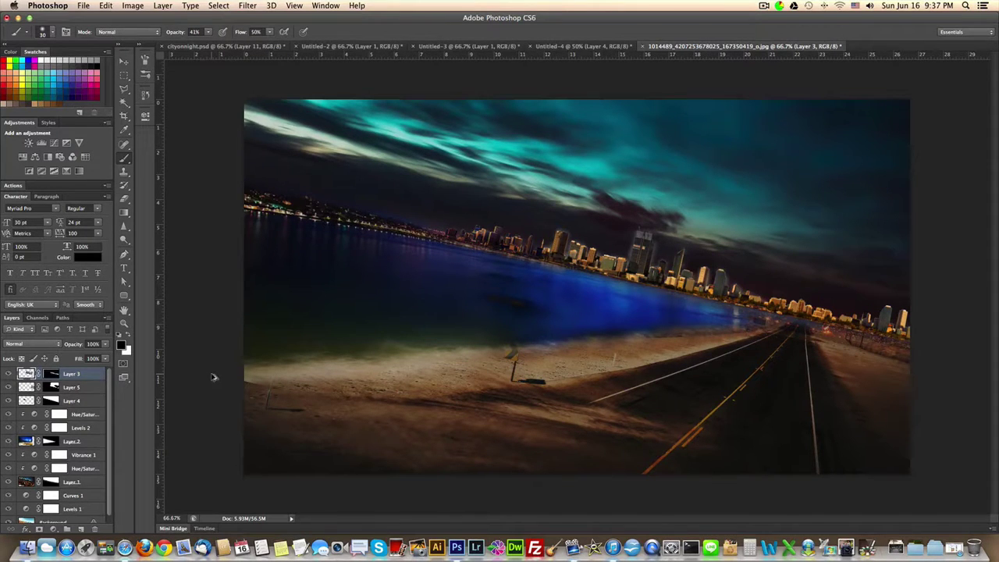
Step: Touch up the Layer 3 and Layer 5 masks around the road's vanishing point with a soft black brush at 41% opacity
{"action": "left_click", "coordinate": [54, 376]}
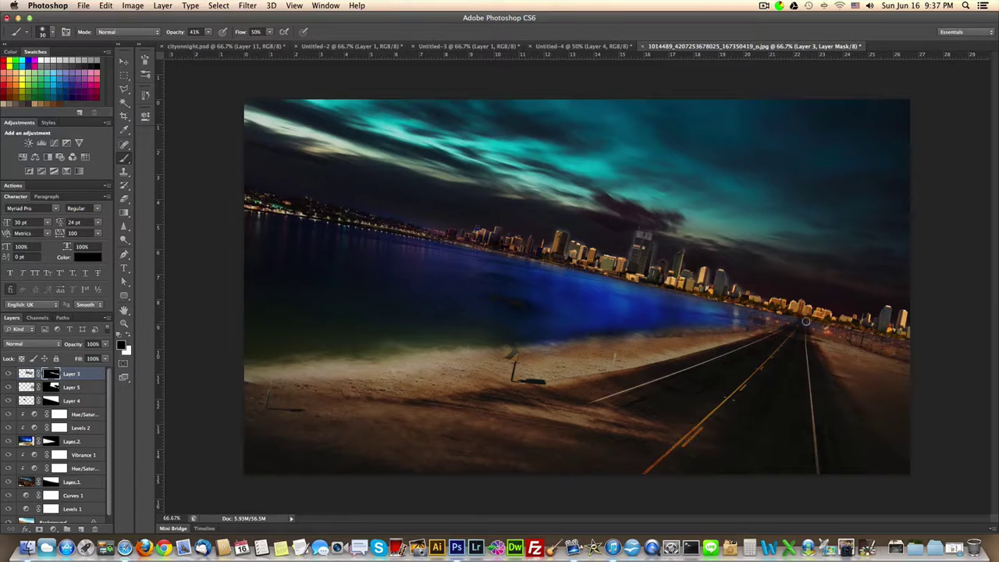
{"action": "left_click", "coordinate": [128, 337]}
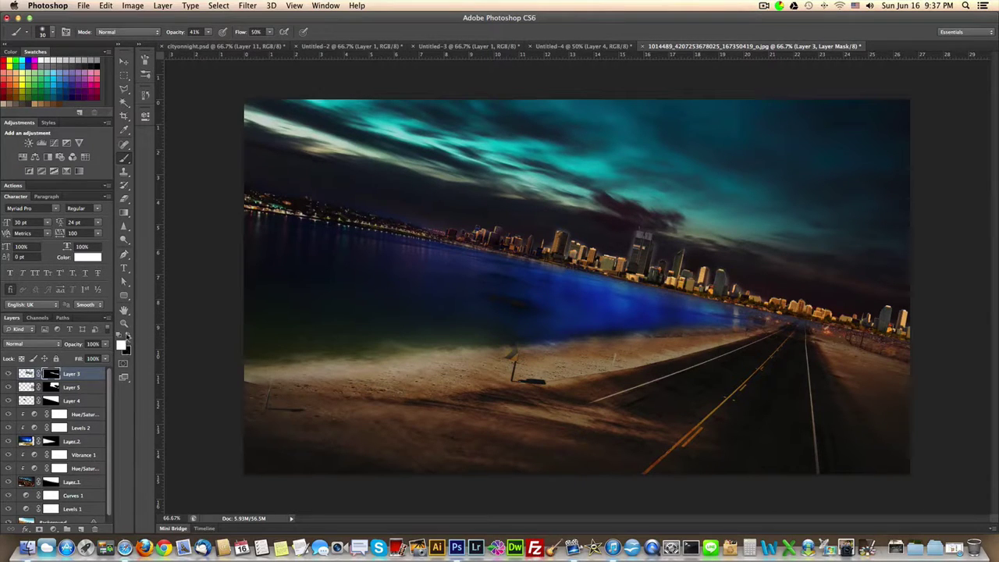
{"action": "left_click", "coordinate": [127, 336]}
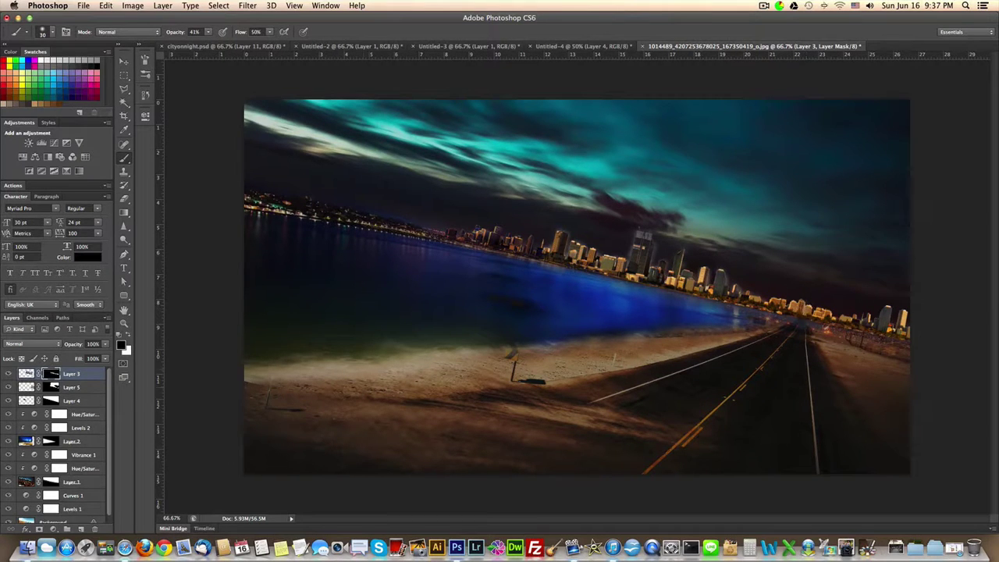
{"action": "left_click", "coordinate": [52, 387]}
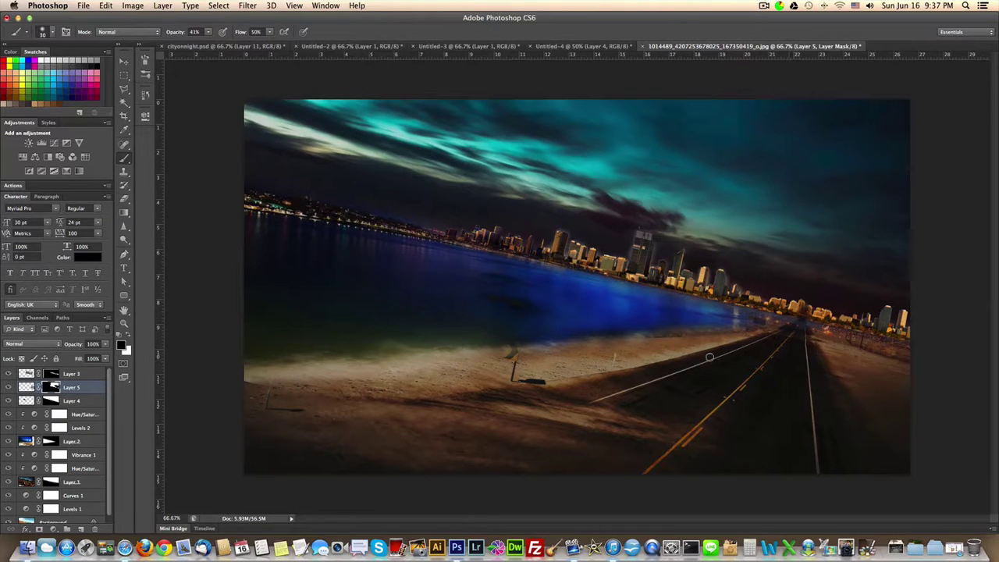
Step: Add a Gradient Fill layer above Layer 3's skyline, using the previous layer to create a clipping mask
{"action": "left_click", "coordinate": [124, 61]}
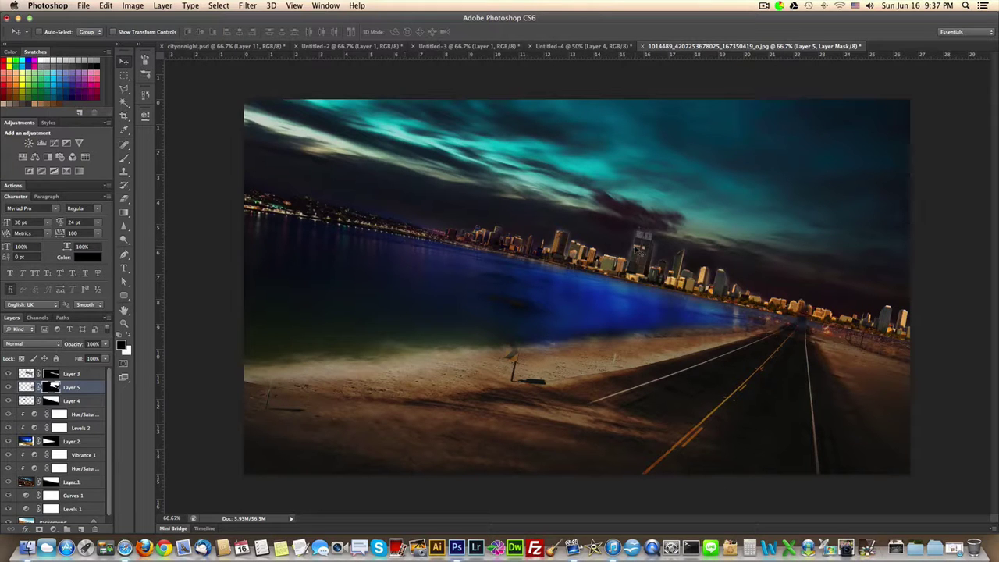
{"action": "right_click", "coordinate": [640, 249]}
{"action": "left_click", "coordinate": [660, 251]}
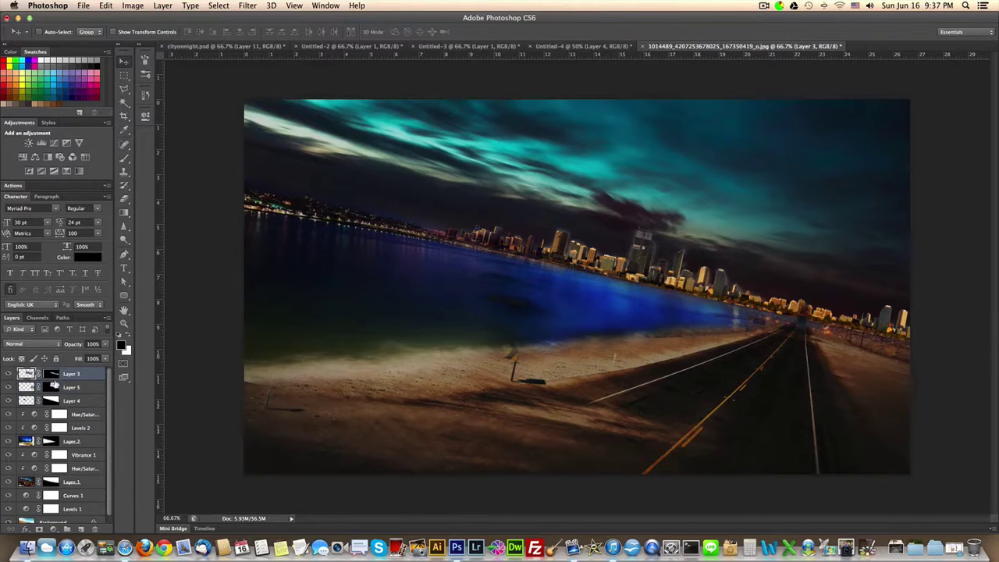
{"action": "left_click", "coordinate": [53, 530]}
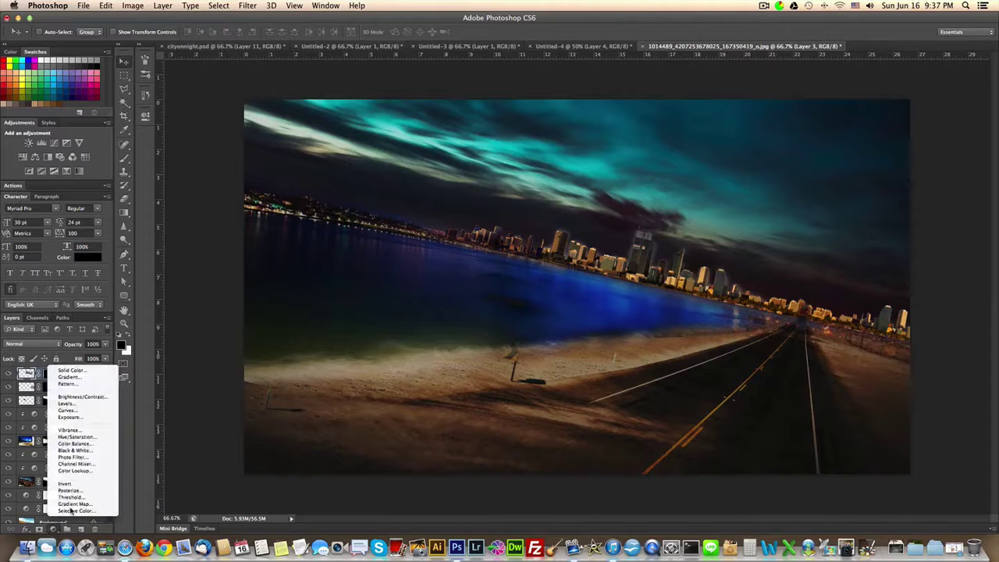
{"action": "left_click", "coordinate": [82, 378]}
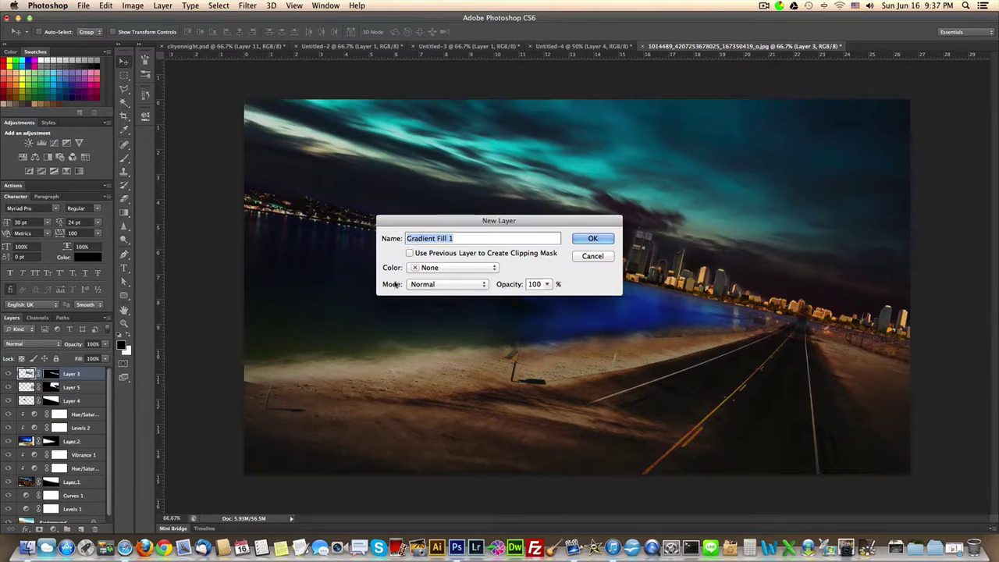
{"action": "left_click_drag", "start_coordinate": [437, 221], "coordinate": [359, 263]}
{"action": "left_click", "coordinate": [361, 287]}
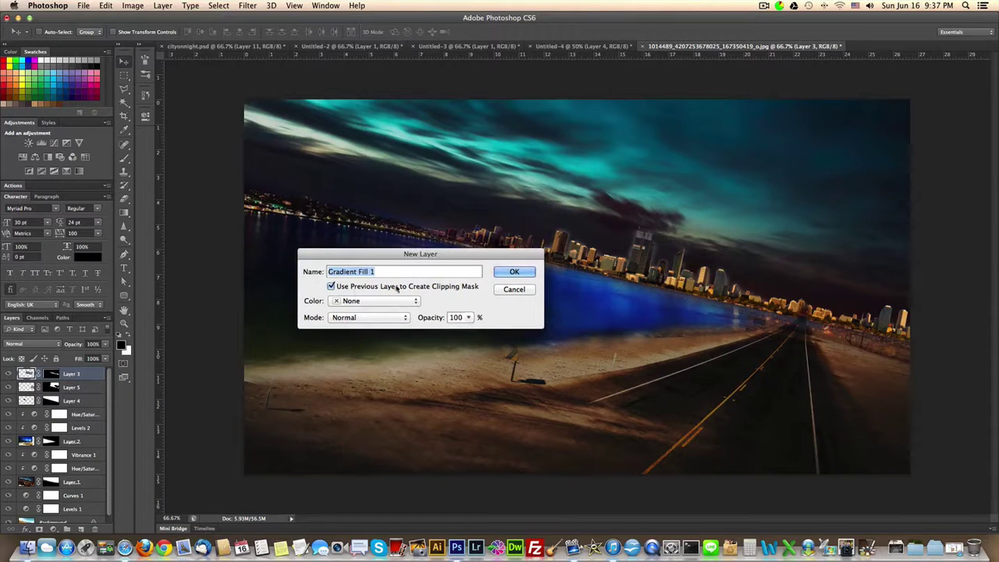
{"action": "left_click", "coordinate": [523, 272]}
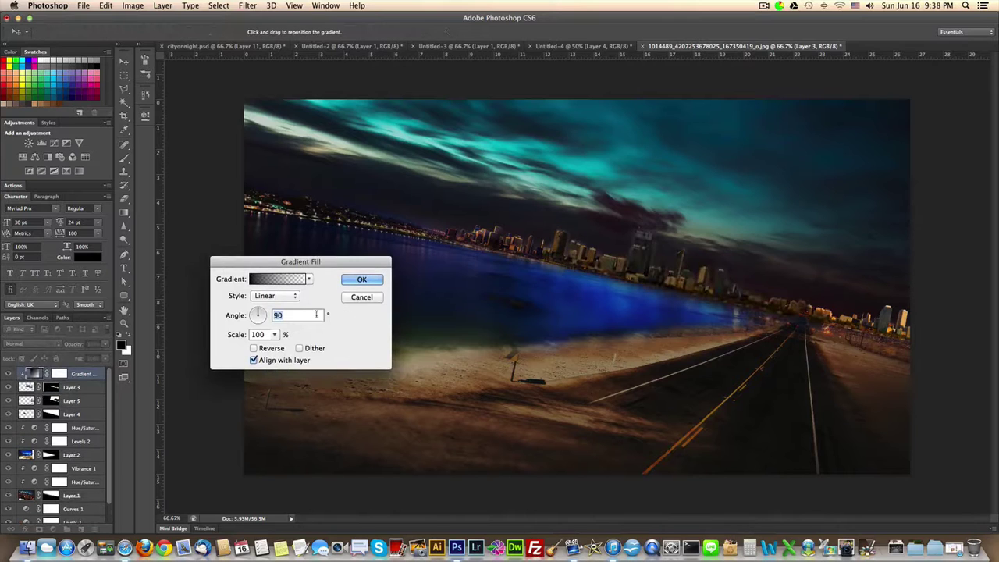
Step: Set the Layer 3 gradient fill's angle to 0° and reposition the gradient over the skyline
{"action": "left_click_drag", "start_coordinate": [259, 316], "coordinate": [269, 320]}
{"action": "left_click_drag", "start_coordinate": [601, 273], "coordinate": [570, 293]}
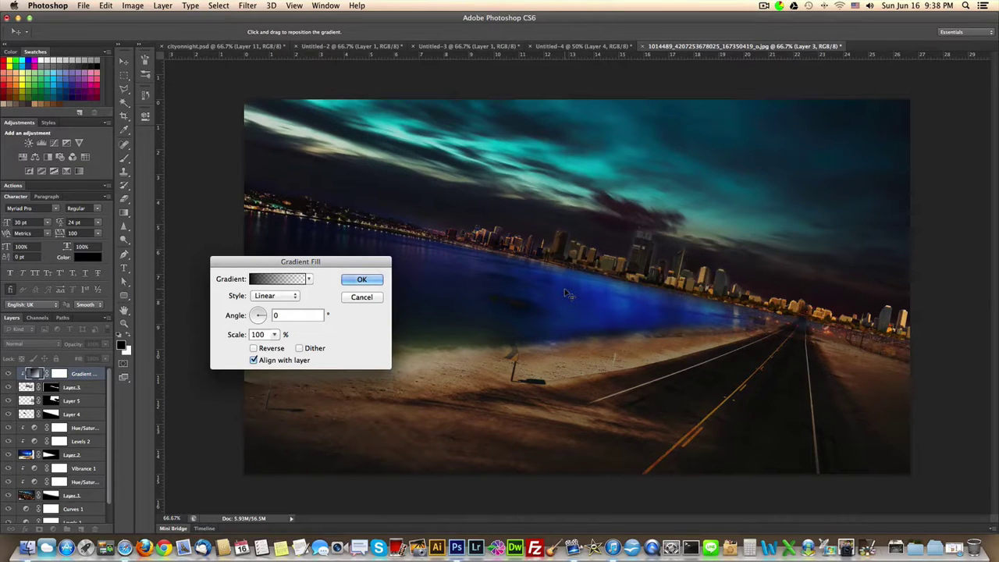
{"action": "left_click", "coordinate": [360, 281]}
Step: Add a second Gradient Fill layer above Layer 5, clipped to its skyline
{"action": "left_click", "coordinate": [51, 402]}
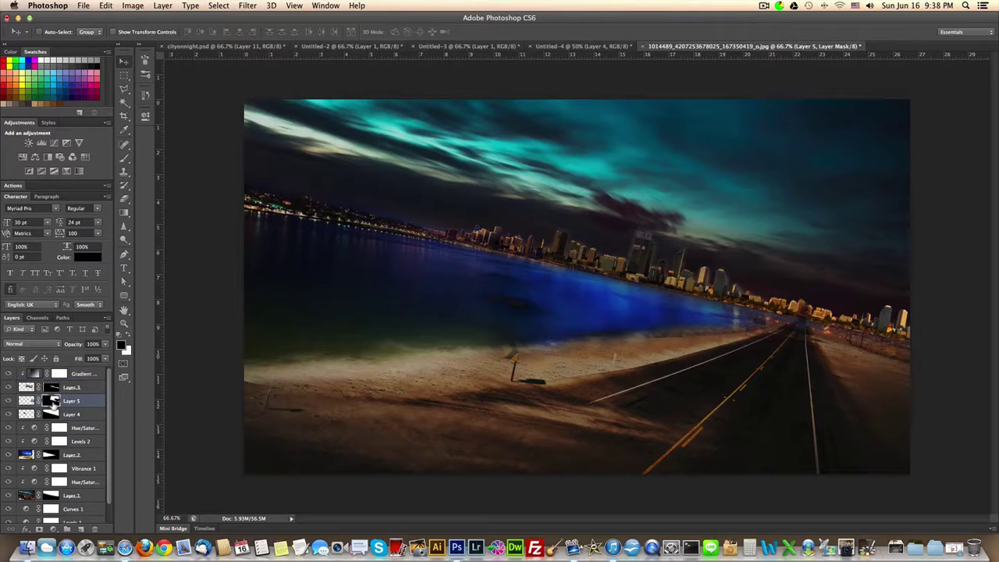
{"action": "left_click", "coordinate": [52, 528]}
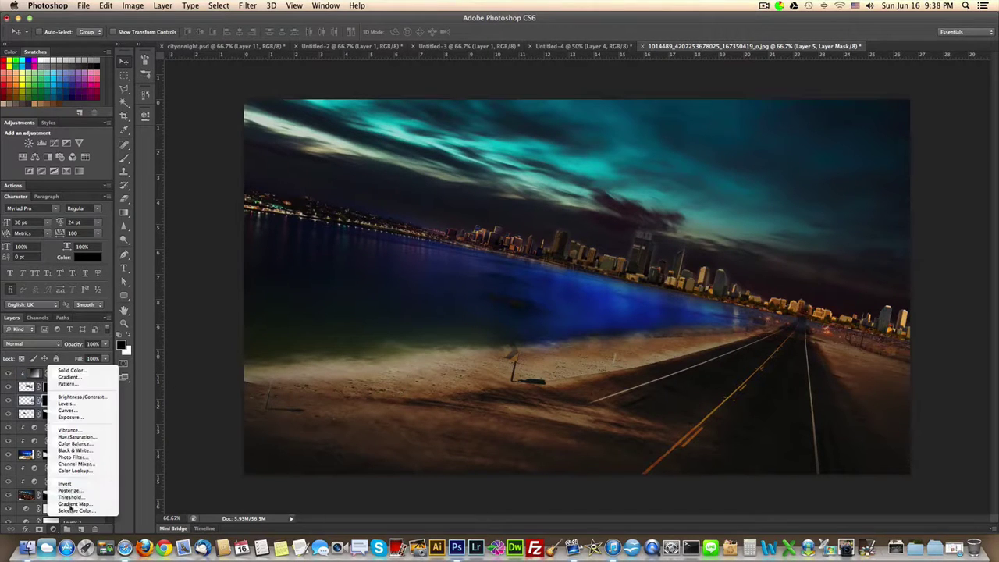
{"action": "left_click", "coordinate": [87, 378]}
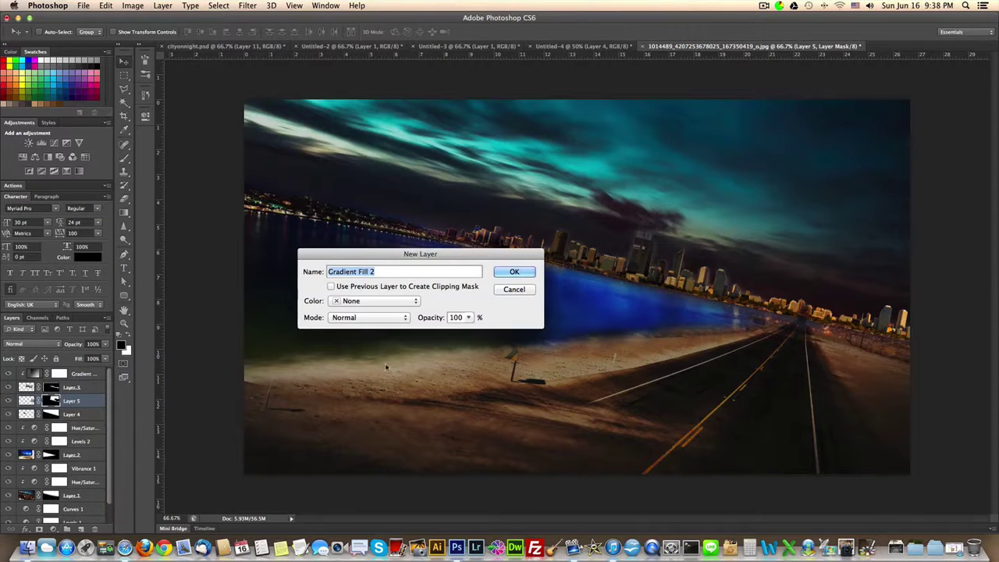
{"action": "left_click", "coordinate": [399, 286]}
{"action": "left_click", "coordinate": [515, 272]}
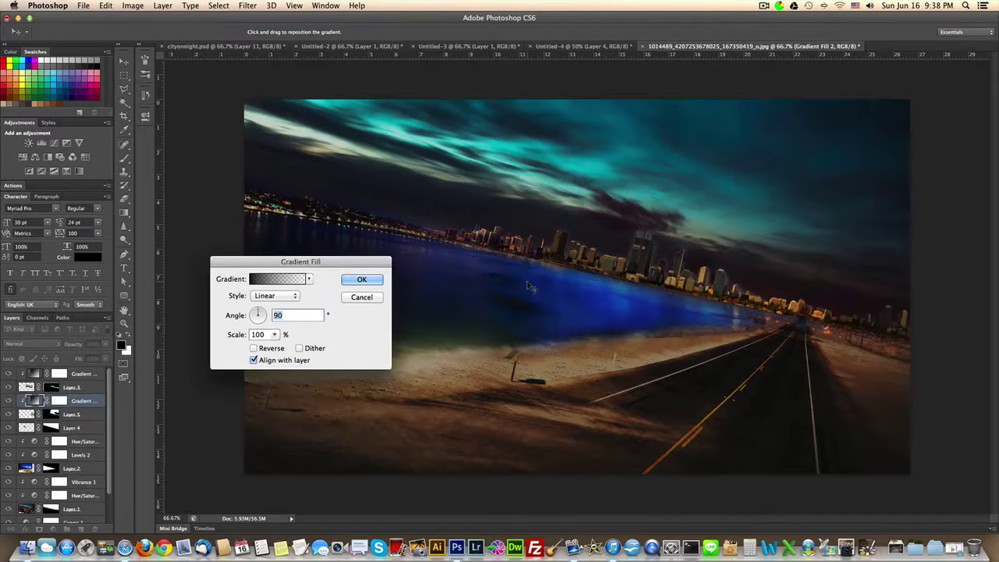
Step: Adjust the direction of Layer 5's gradient fill, trying angles such as 180°, -5.19° and 164.05°, and close its settings
{"action": "left_click_drag", "start_coordinate": [263, 314], "coordinate": [257, 315]}
{"action": "left_click_drag", "start_coordinate": [257, 316], "coordinate": [251, 316]}
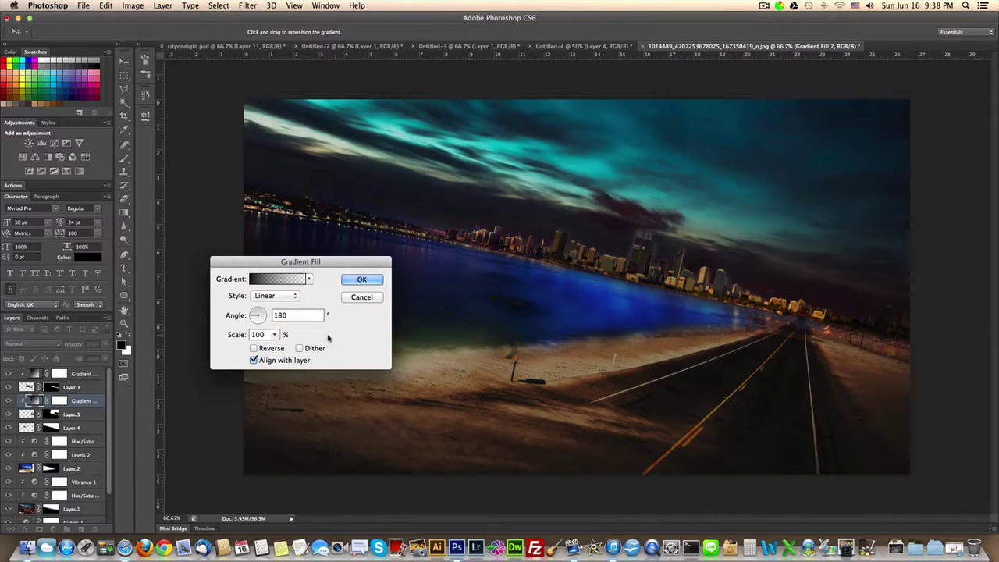
{"action": "left_click_drag", "start_coordinate": [258, 316], "coordinate": [269, 317]}
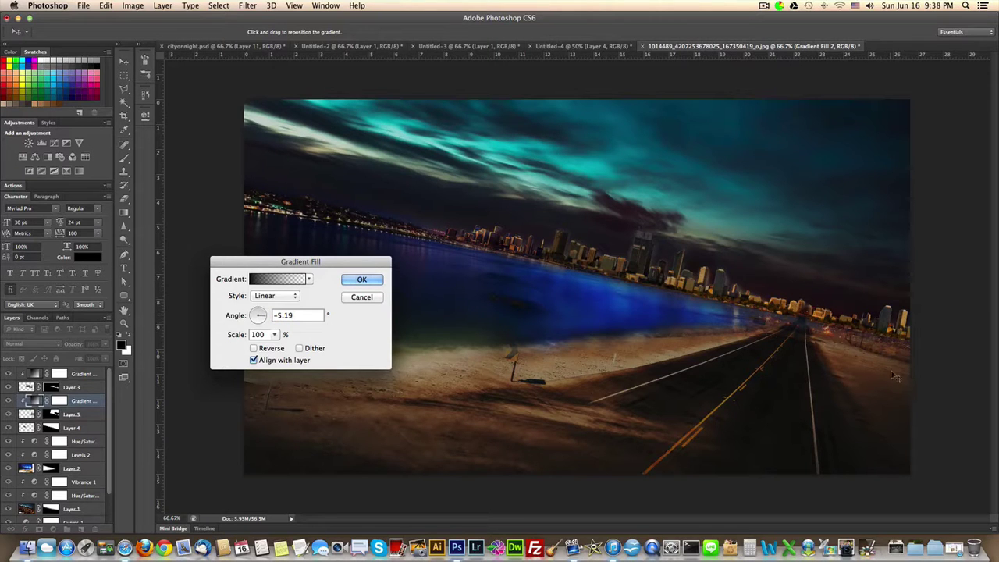
{"action": "left_click", "coordinate": [257, 315]}
{"action": "left_click", "coordinate": [255, 315]}
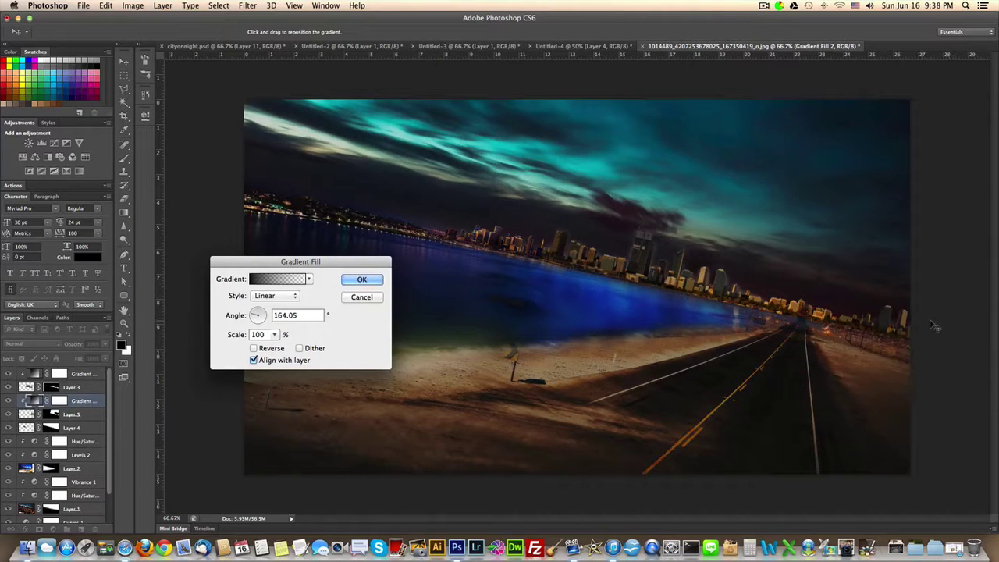
{"action": "left_click", "coordinate": [254, 314]}
{"action": "left_click_drag", "start_coordinate": [255, 314], "coordinate": [253, 311]}
{"action": "left_click", "coordinate": [355, 298]}
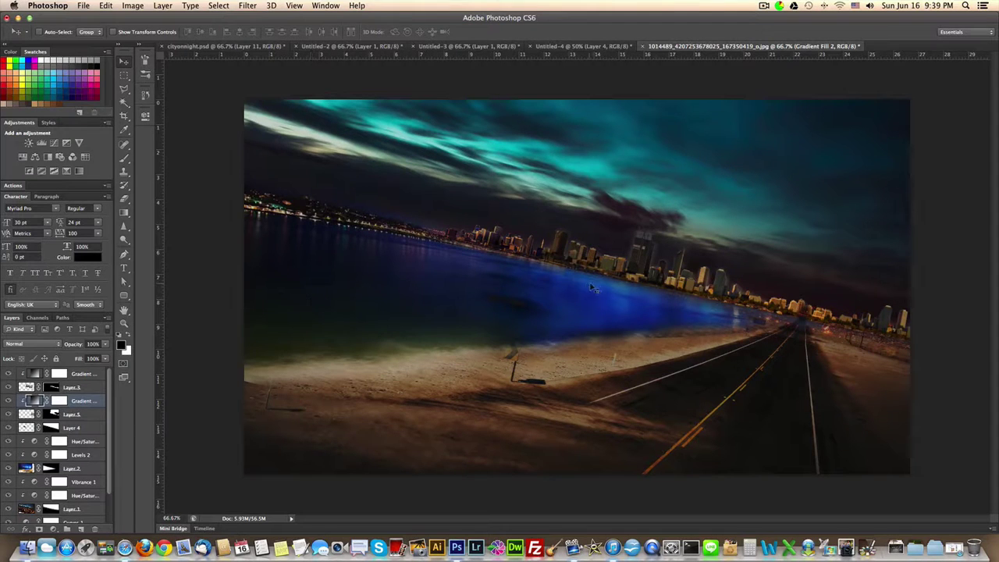
Step: Add a Levels adjustment clipped to Layer 3's skyline, with the midtones at 1.14 and the white input at 230
{"action": "right_click", "coordinate": [638, 263]}
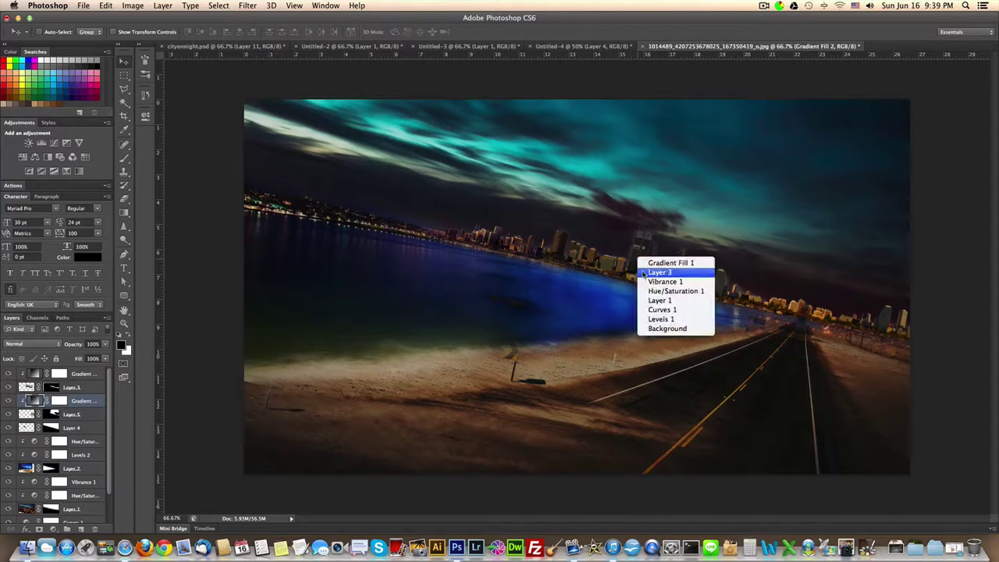
{"action": "left_click", "coordinate": [648, 273]}
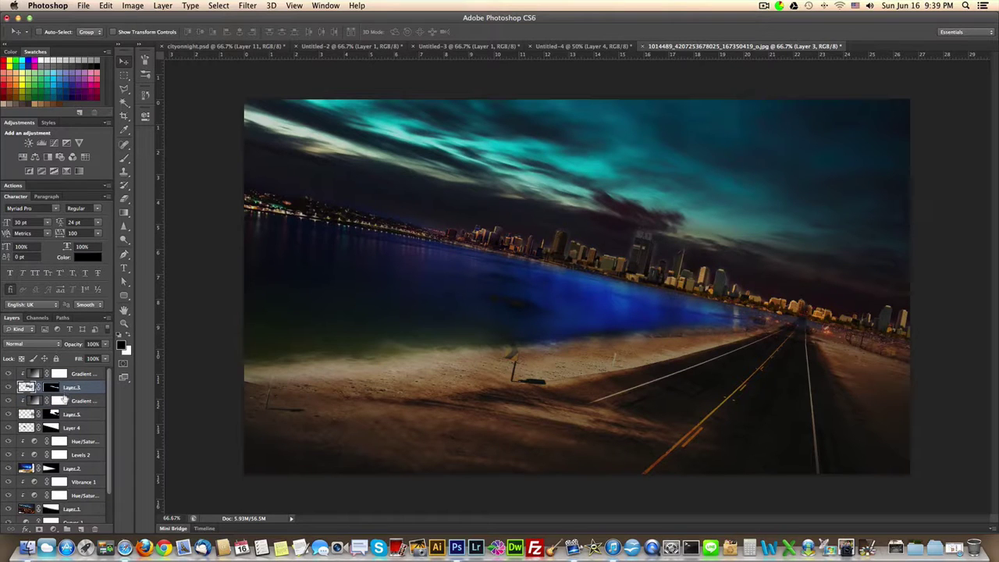
{"action": "left_click", "coordinate": [58, 530]}
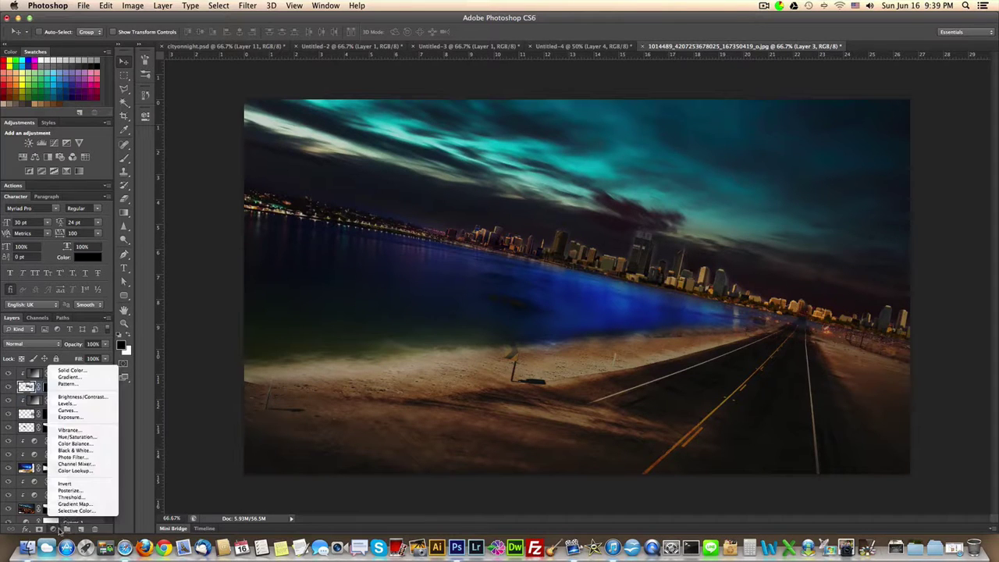
{"action": "left_click", "coordinate": [79, 404], "text": "alt"}
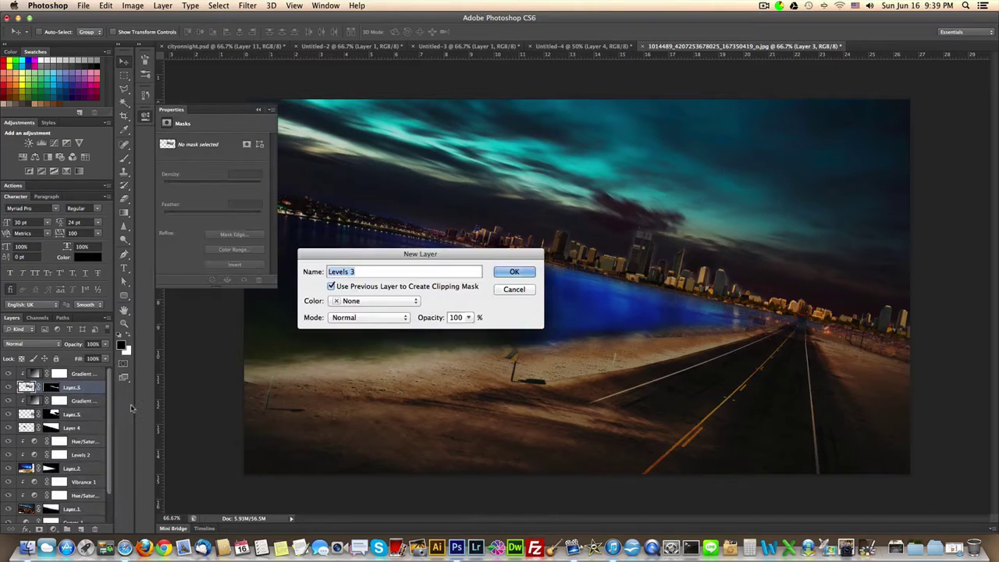
{"action": "left_click", "coordinate": [517, 272]}
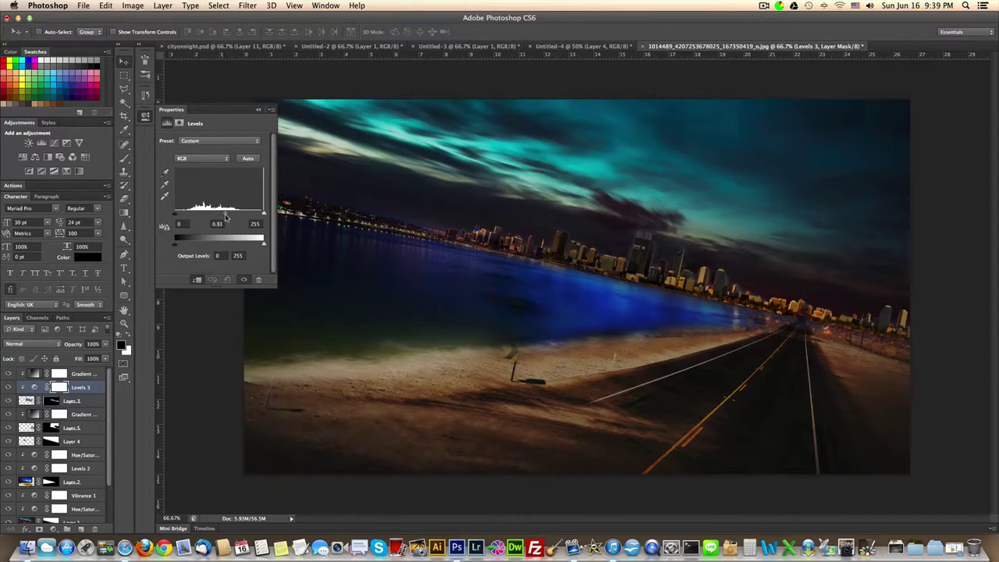
{"action": "left_click_drag", "start_coordinate": [226, 216], "coordinate": [211, 217]}
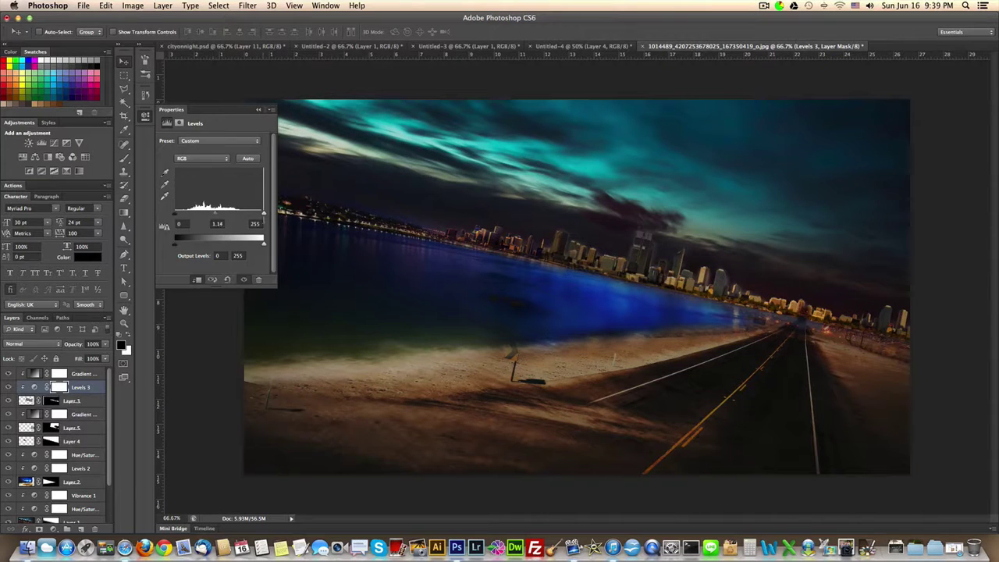
{"action": "left_click_drag", "start_coordinate": [264, 214], "coordinate": [254, 217]}
Step: Add a clipped Vibrance adjustment above Levels 3, setting Vibrance to about -10 and Saturation to +22
{"action": "left_click", "coordinate": [52, 534]}
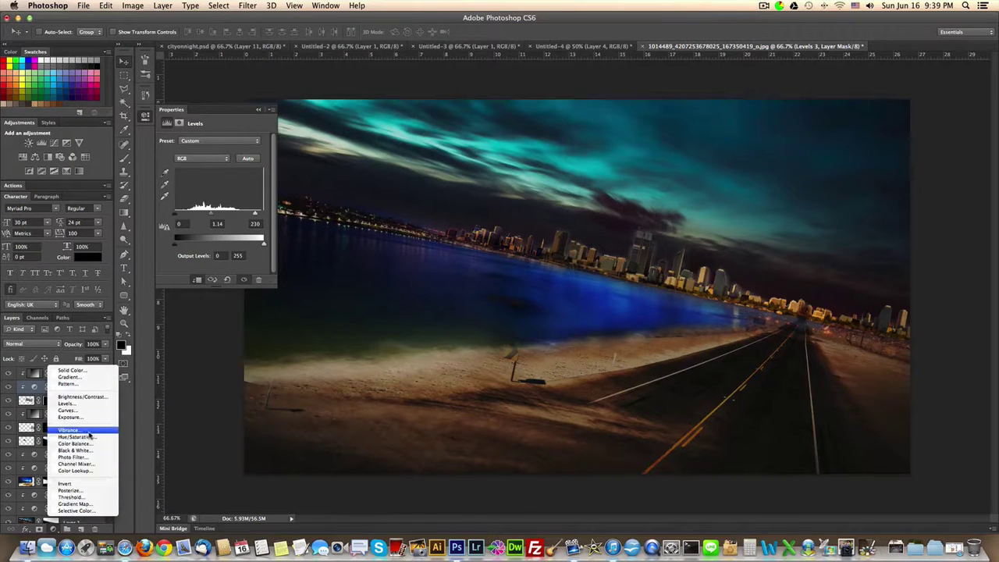
{"action": "left_click", "coordinate": [78, 430]}
{"action": "key", "text": "Return"}
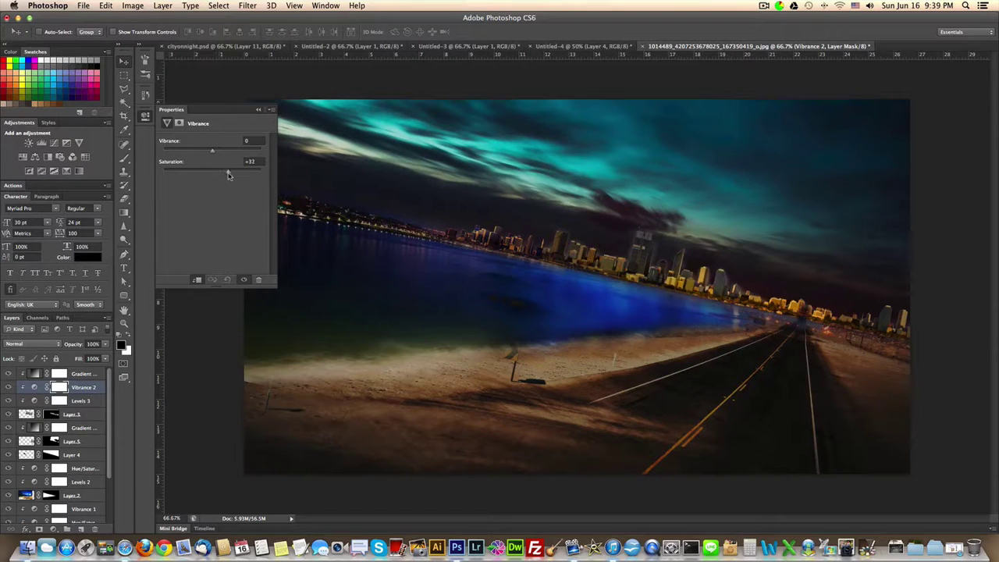
{"action": "left_click_drag", "start_coordinate": [213, 153], "coordinate": [208, 152]}
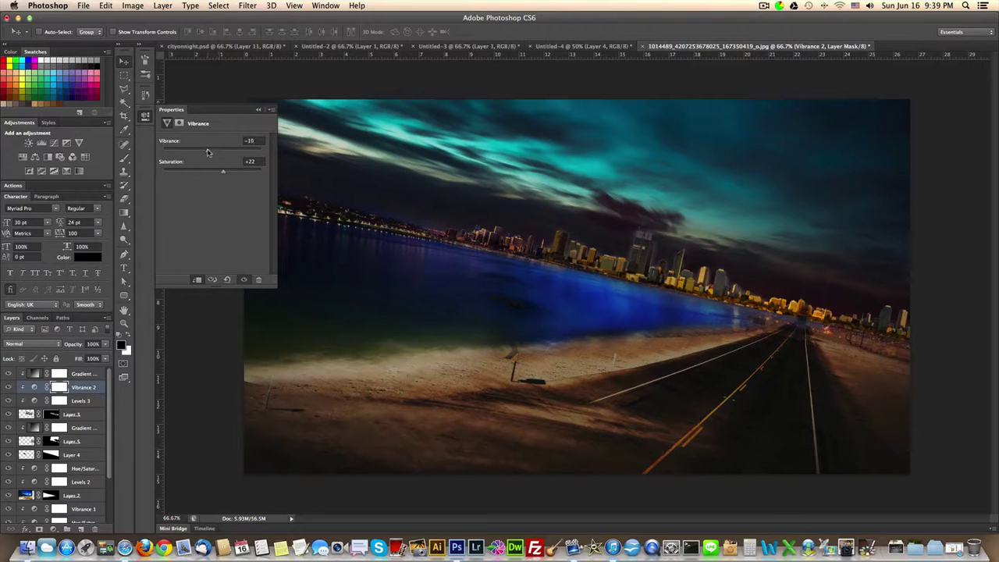
{"action": "left_click", "coordinate": [146, 118]}
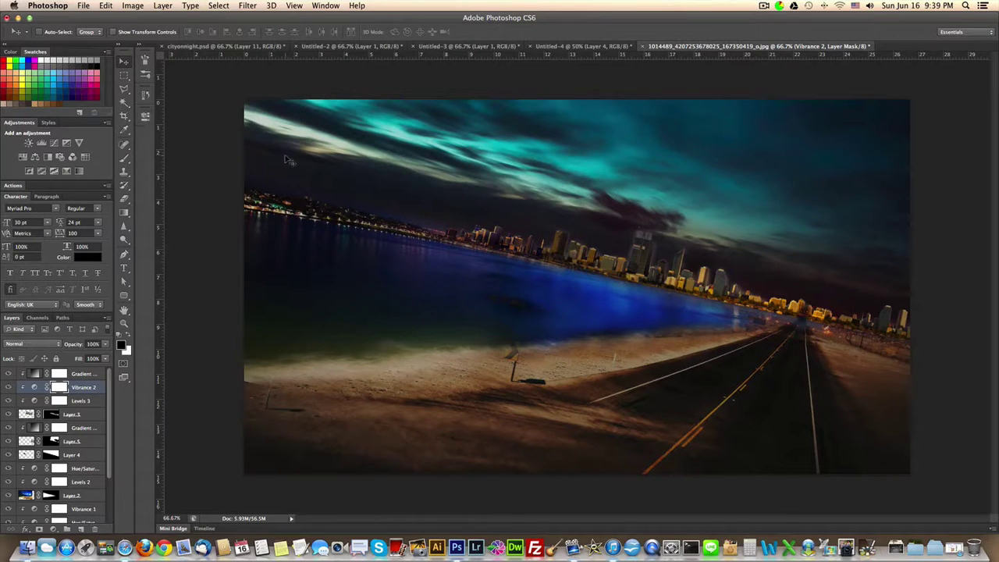
Step: Copy the stone wall from Untitled-4 into the composite above the topmost gradient fill, and place it along the shoreline
{"action": "left_click", "coordinate": [556, 46]}
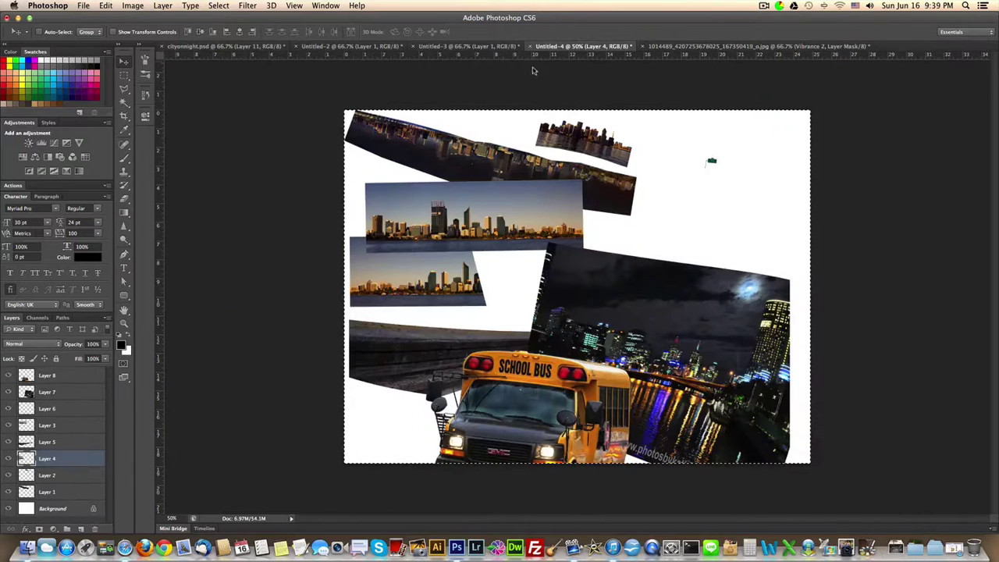
{"action": "right_click", "coordinate": [419, 360]}
{"action": "left_click", "coordinate": [434, 357]}
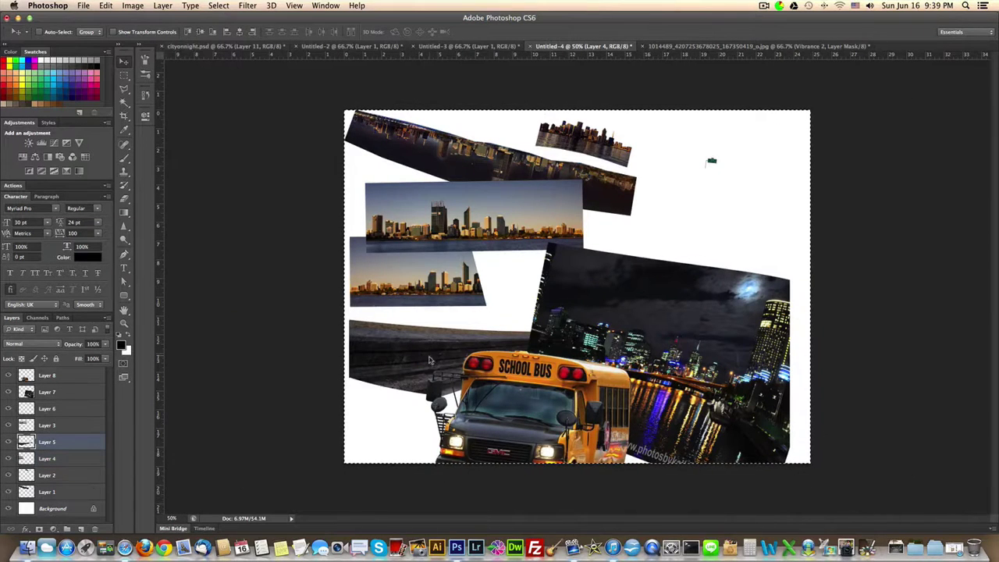
{"action": "left_click", "coordinate": [713, 47]}
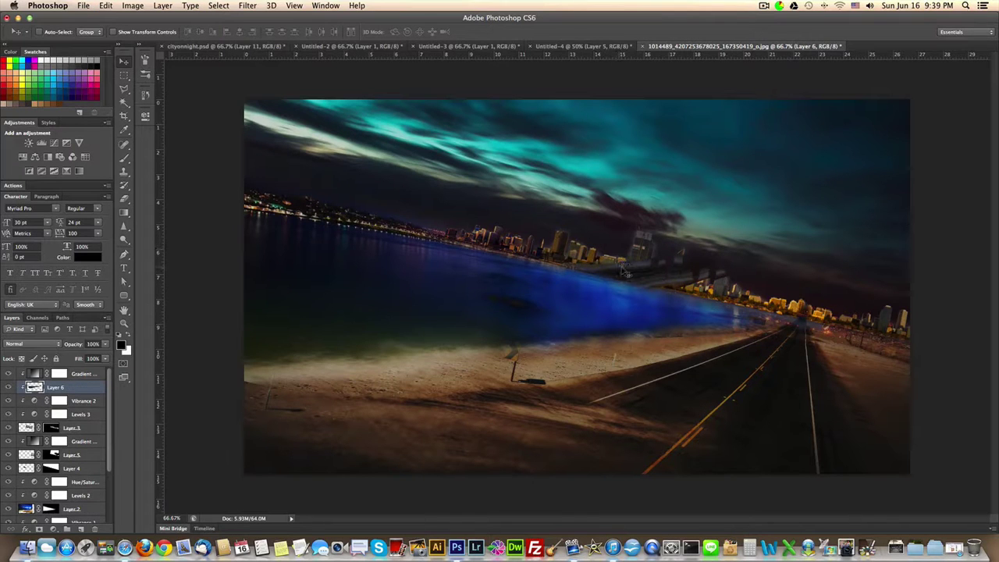
{"action": "key", "text": "super+z"}
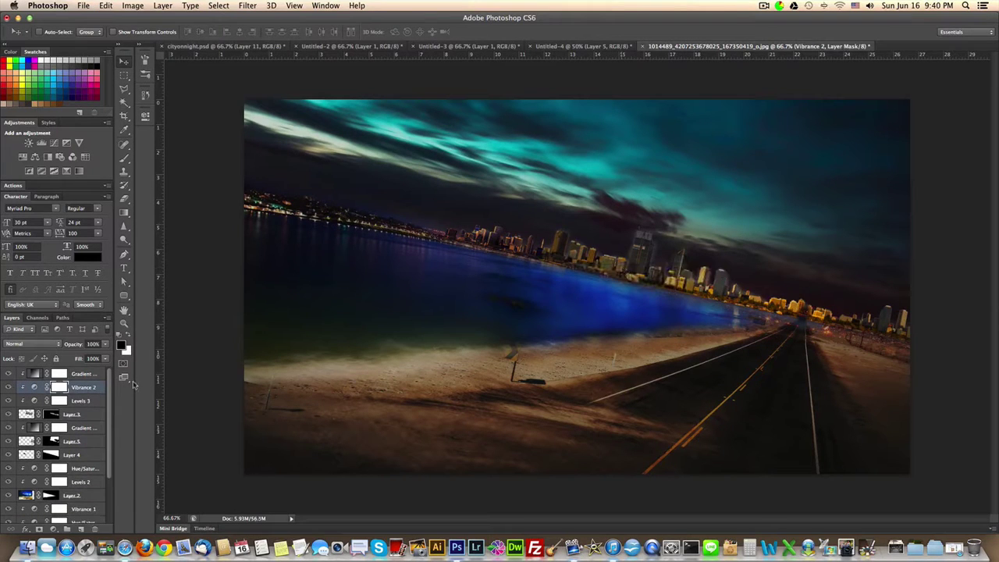
{"action": "left_click", "coordinate": [95, 377]}
{"action": "key", "text": "super+v"}
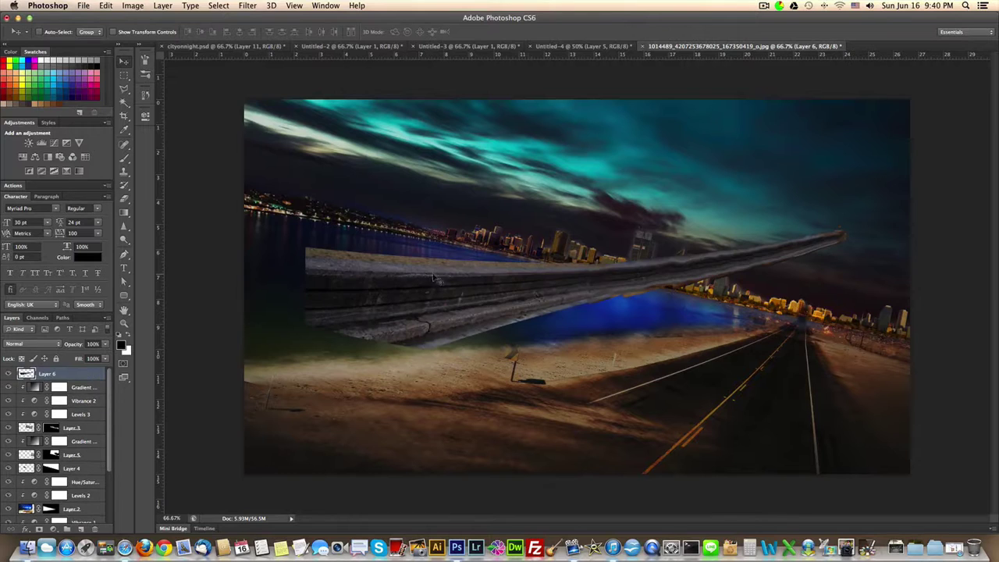
{"action": "left_click_drag", "start_coordinate": [539, 297], "coordinate": [453, 372]}
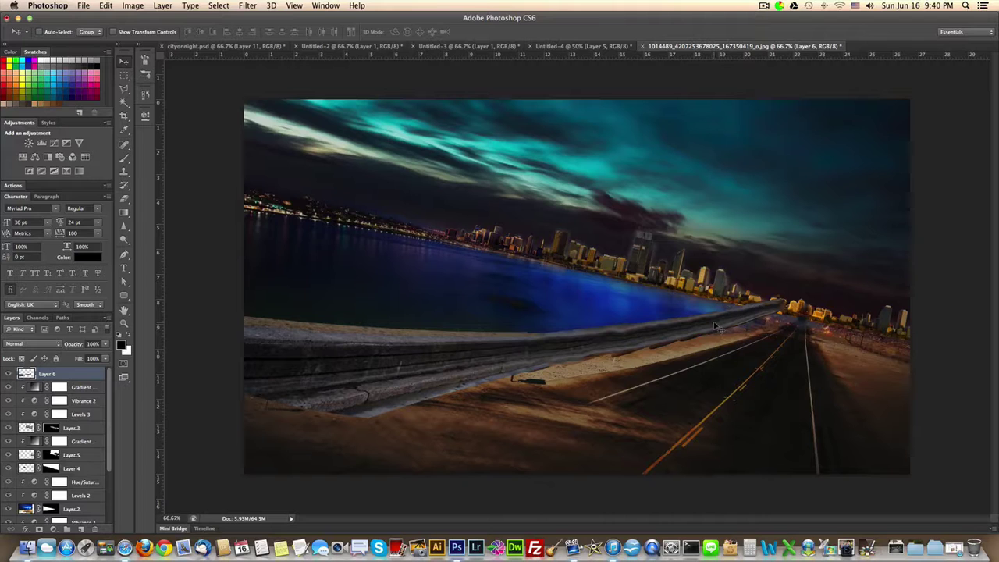
Step: Warp the stone wall so its far end bends down toward the road's vanishing point, and nudge it into place
{"action": "key", "text": "super+t"}
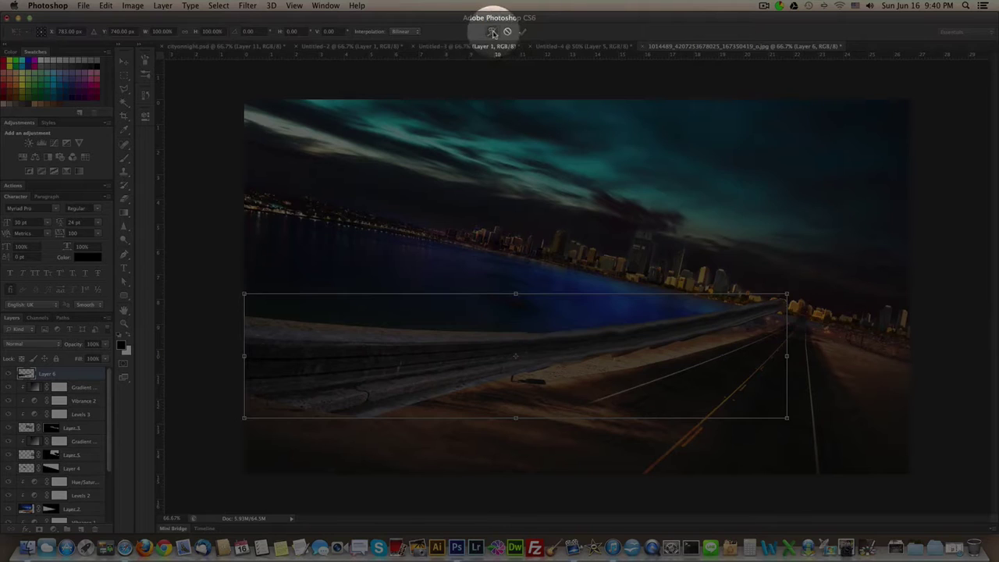
{"action": "left_click", "coordinate": [492, 31]}
{"action": "left_click_drag", "start_coordinate": [775, 312], "coordinate": [782, 340]}
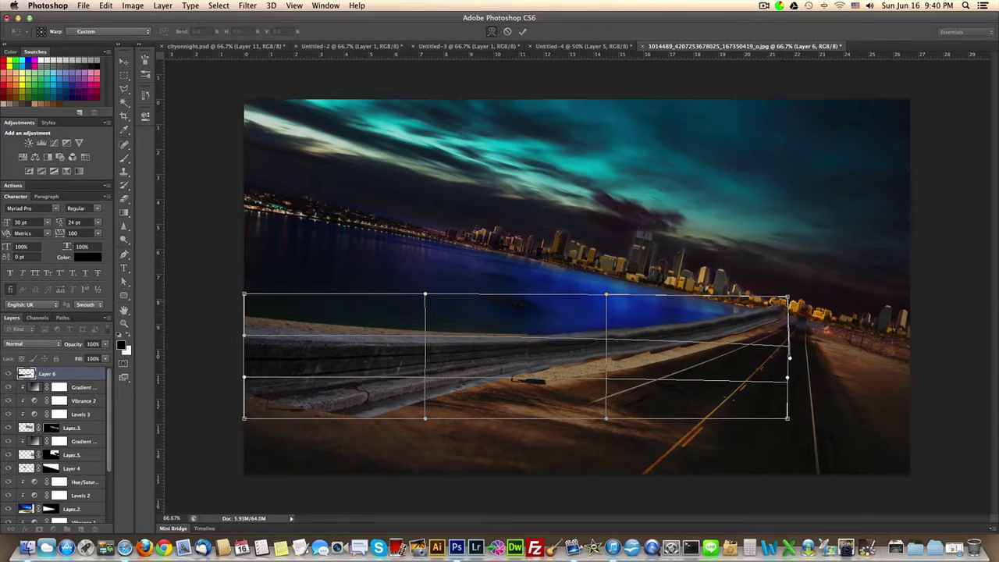
{"action": "left_click_drag", "start_coordinate": [771, 304], "coordinate": [778, 314]}
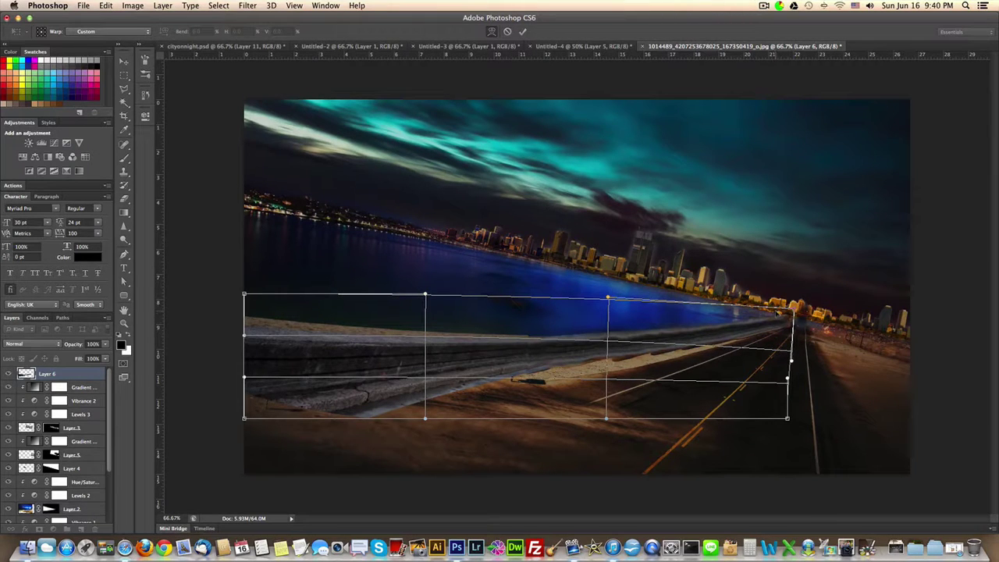
{"action": "key", "text": "Return"}
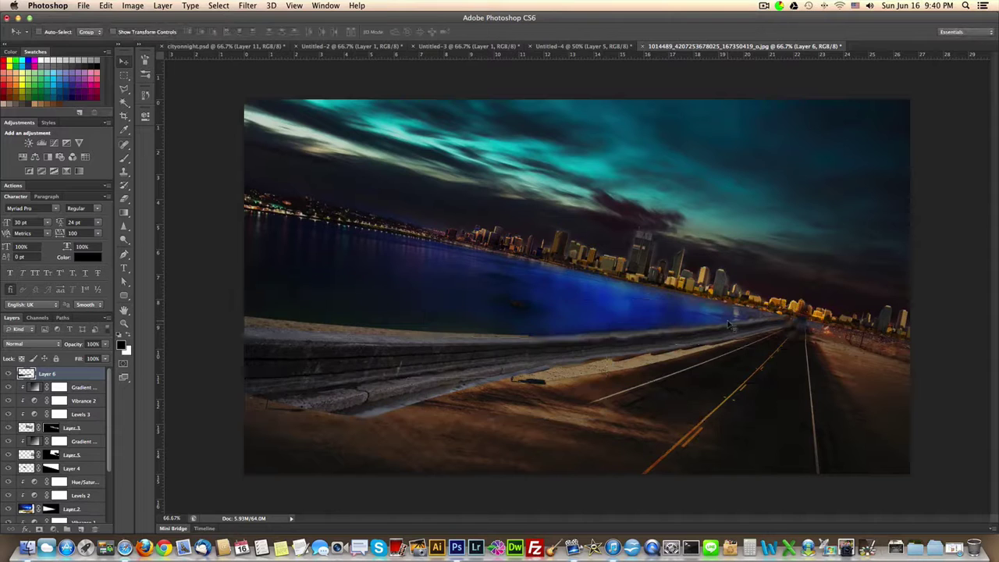
{"action": "left_click_drag", "start_coordinate": [724, 330], "coordinate": [713, 329]}
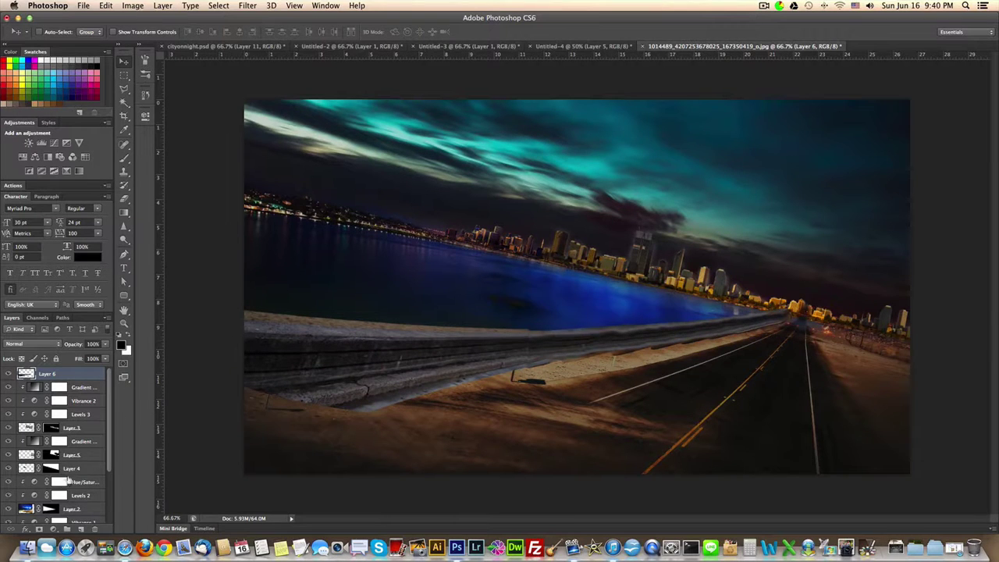
Step: Add a layer mask to Layer 6 and paint it with a soft brush at 41% opacity to blend the wall's edges into sand and water
{"action": "left_click", "coordinate": [39, 528]}
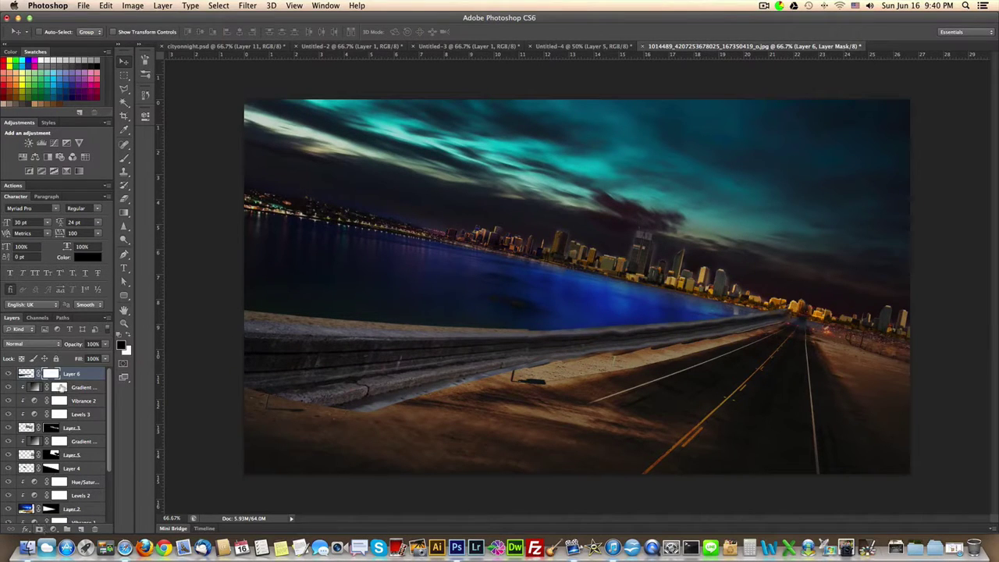
{"action": "left_click", "coordinate": [125, 157]}
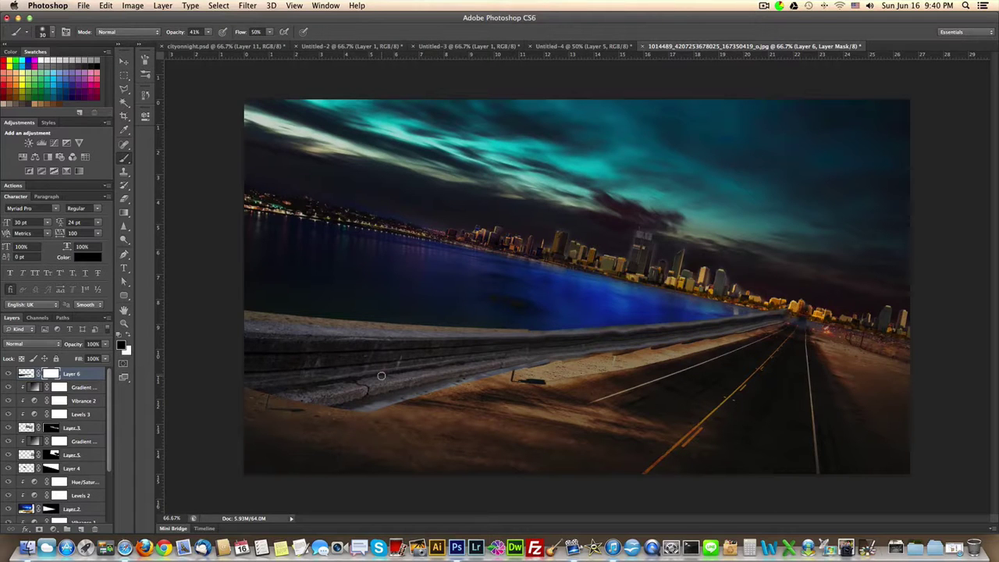
{"action": "key", "text": "bracketright"}
{"action": "key", "text": "bracketright"}
{"action": "key", "text": "bracketright"}
{"action": "key", "text": "bracketright"}
{"action": "key", "text": "bracketright"}
{"action": "key", "text": "bracketright"}
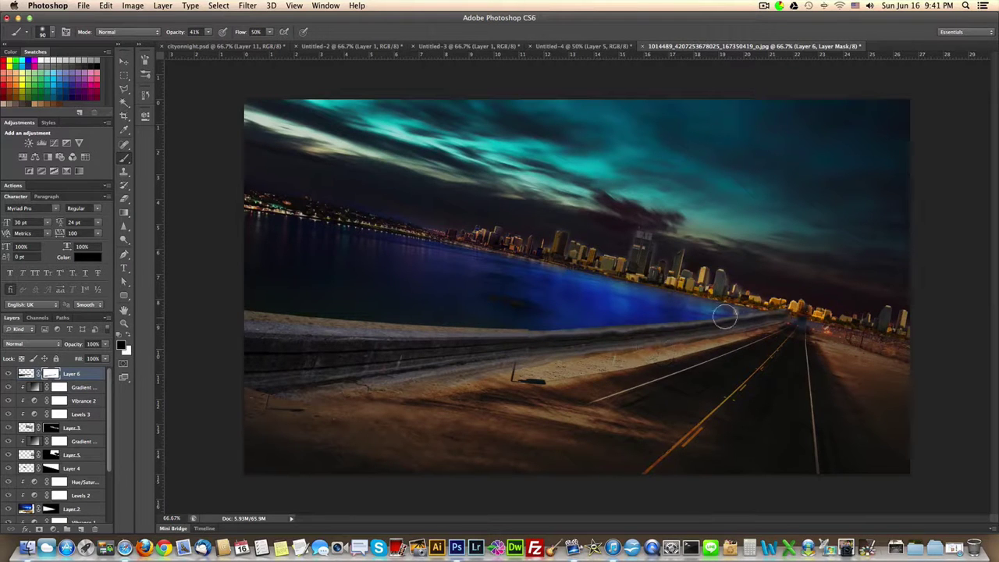
{"action": "key", "text": "bracketleft"}
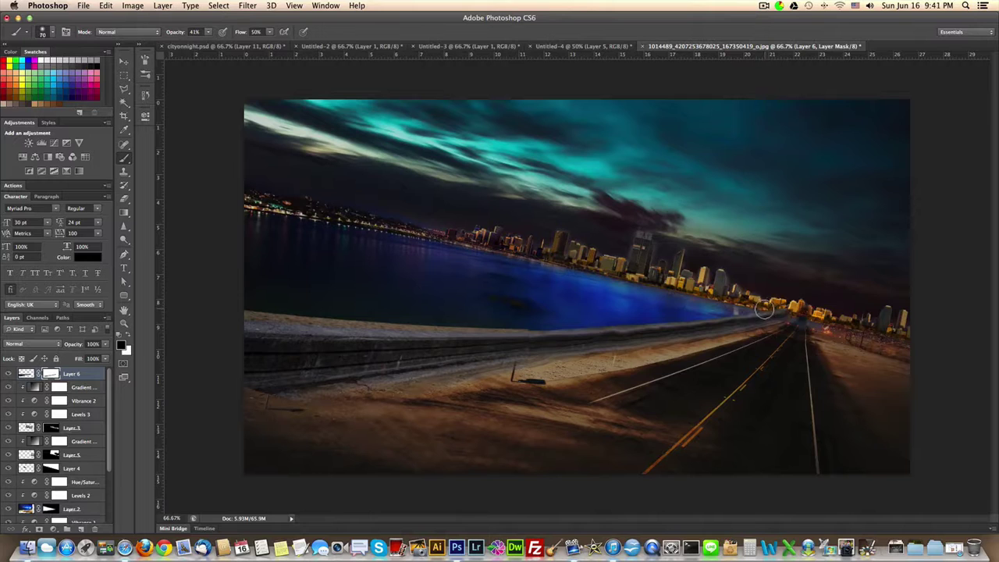
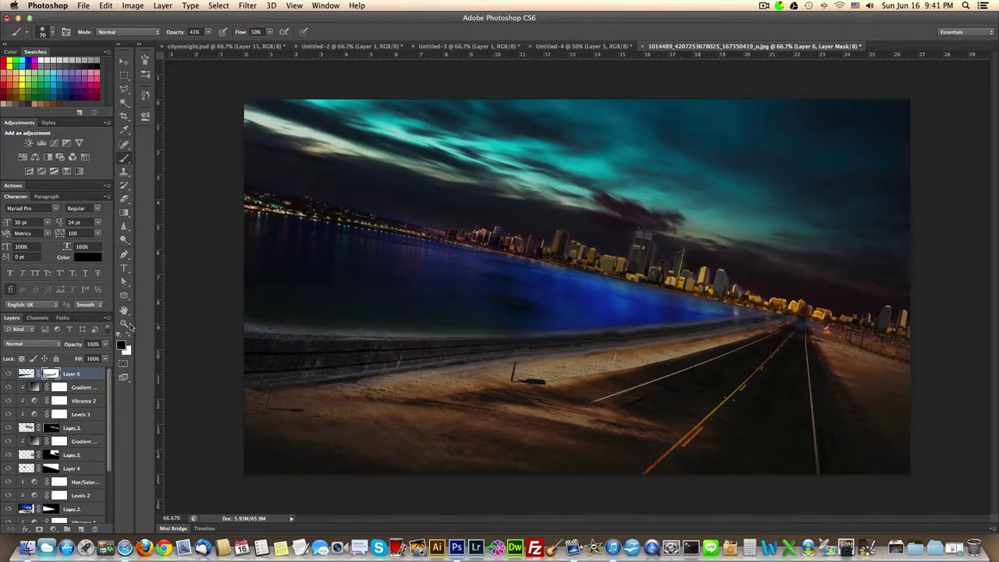
Step: Touch up Layer 6's mask along the wall with the swapped foreground color and a smaller brush
{"action": "left_click", "coordinate": [129, 338]}
{"action": "key", "text": "bracketleft"}
{"action": "key", "text": "bracketleft"}
{"action": "key", "text": "bracketleft"}
Step: Smudge the wall's upper edge on Layer 6 at 50% strength with a reduced brush size
{"action": "left_click", "coordinate": [26, 375]}
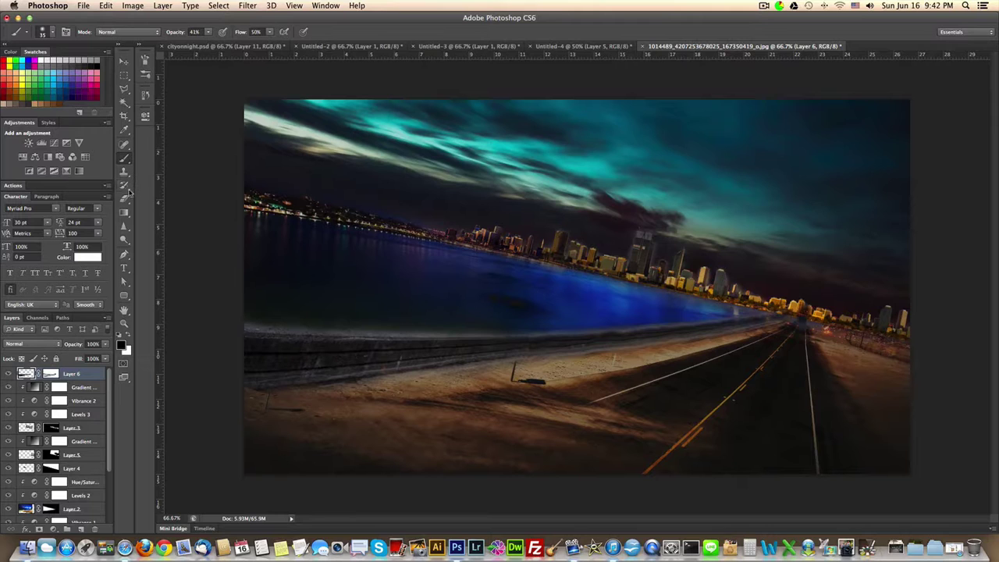
{"action": "left_click", "coordinate": [125, 240]}
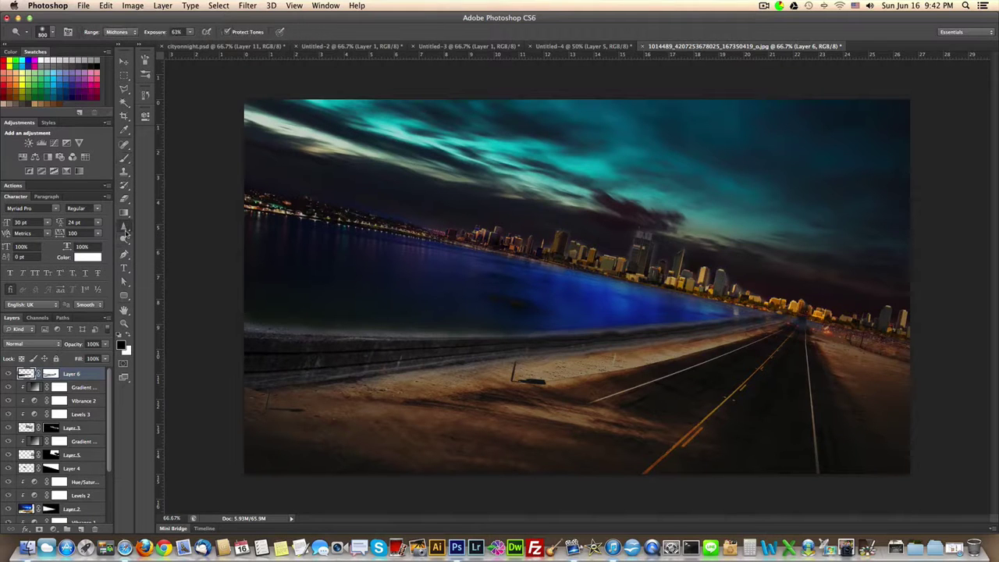
{"action": "left_click", "coordinate": [125, 230]}
{"action": "left_click", "coordinate": [153, 244]}
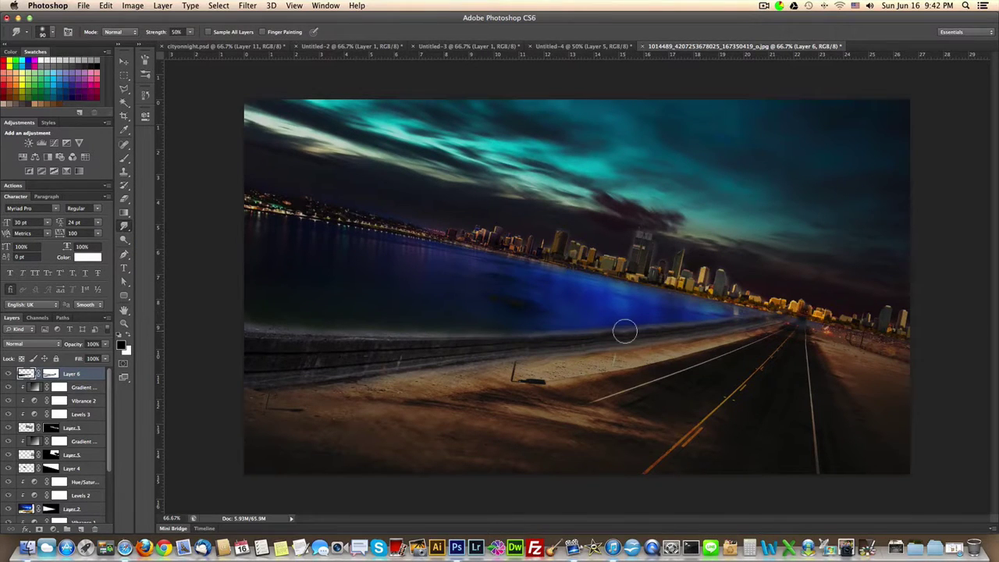
{"action": "key", "text": "bracketleft"}
{"action": "left_click", "coordinate": [124, 61]}
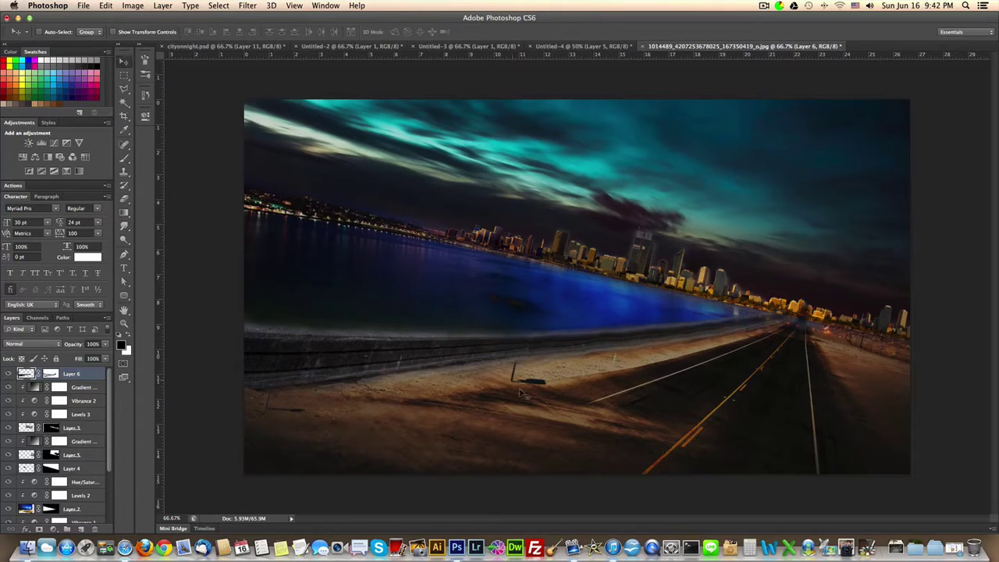
Step: Remove the dark post, its shadow and the small post from the Background's sand with content-aware Spot Healing, and reselect Layer 6
{"action": "scroll", "coordinate": [71, 467], "scroll_direction": "down", "scroll_amount": 3}
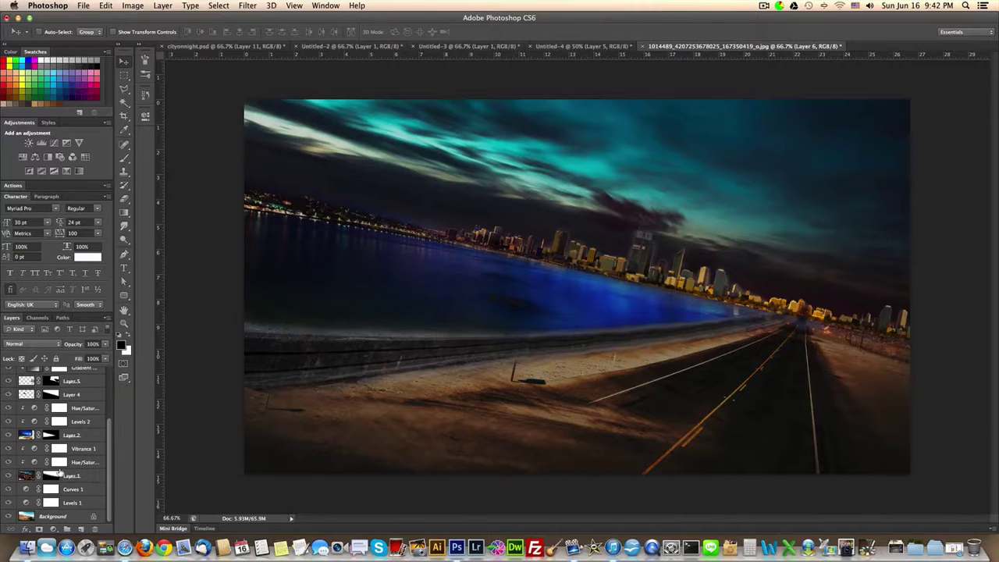
{"action": "left_click", "coordinate": [31, 515]}
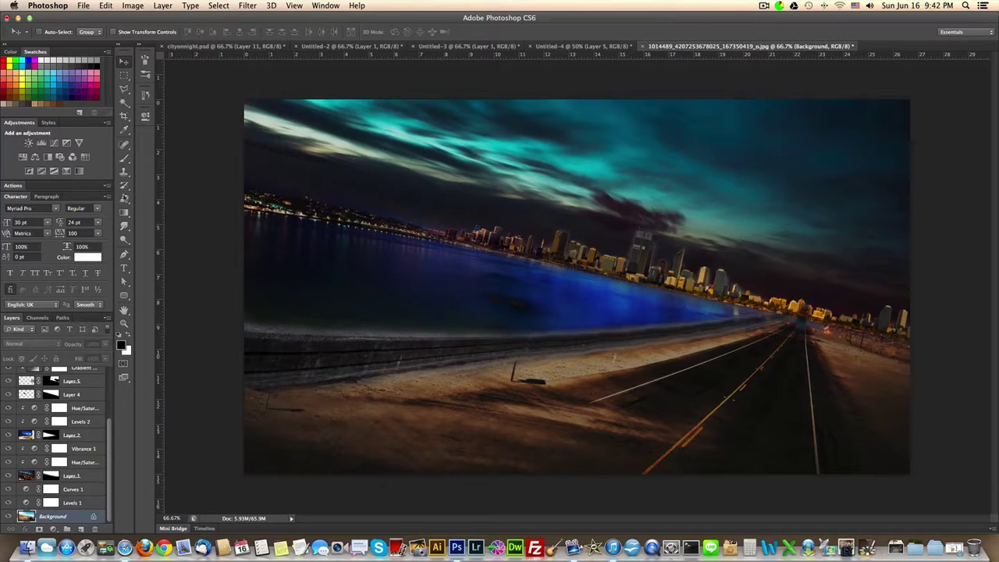
{"action": "left_click", "coordinate": [125, 145]}
{"action": "left_click", "coordinate": [175, 146]}
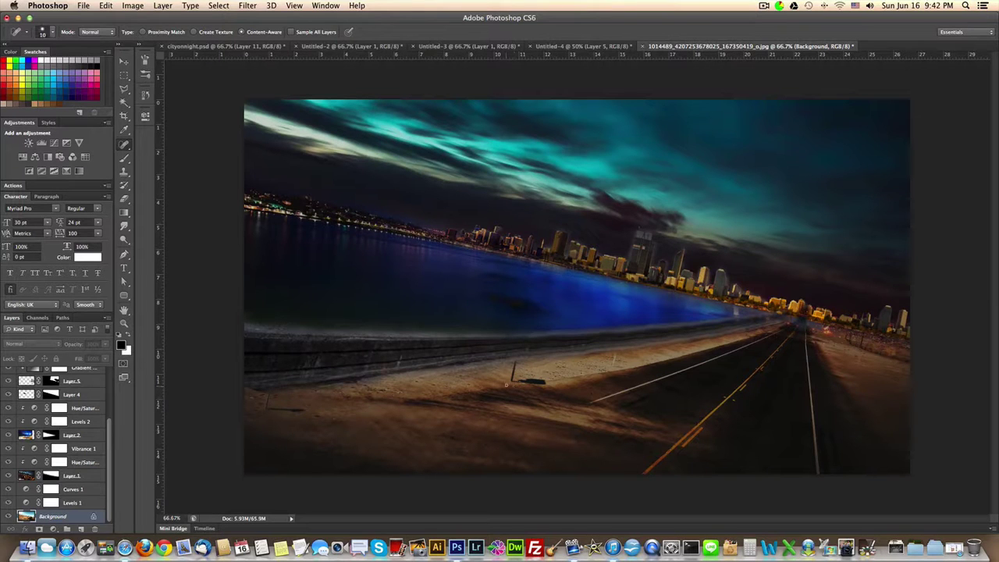
{"action": "mouse_move", "coordinate": [514, 376]}
{"action": "left_mouse_down"}
{"action": "mouse_move", "coordinate": [515, 364]}
{"action": "mouse_move", "coordinate": [517, 380]}
{"action": "left_mouse_up"}
{"action": "mouse_move", "coordinate": [541, 382]}
{"action": "left_mouse_down"}
{"action": "mouse_move", "coordinate": [506, 377]}
{"action": "mouse_move", "coordinate": [521, 382]}
{"action": "mouse_move", "coordinate": [513, 372]}
{"action": "left_mouse_up"}
{"action": "left_click_drag", "start_coordinate": [614, 361], "coordinate": [617, 363]}
{"action": "scroll", "coordinate": [75, 426], "scroll_direction": "up", "scroll_amount": 3}
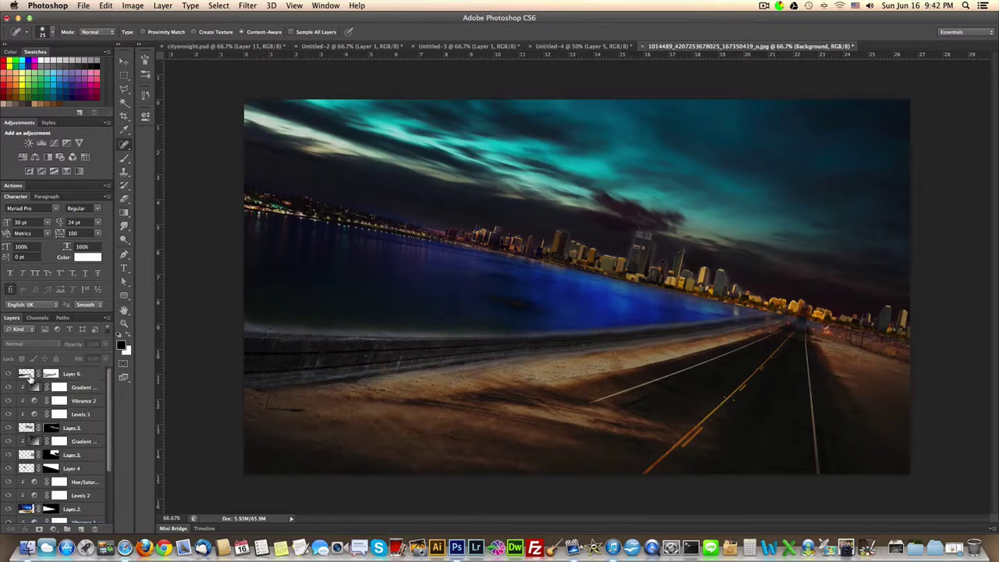
{"action": "left_click", "coordinate": [29, 377]}
{"action": "left_click", "coordinate": [124, 62]}
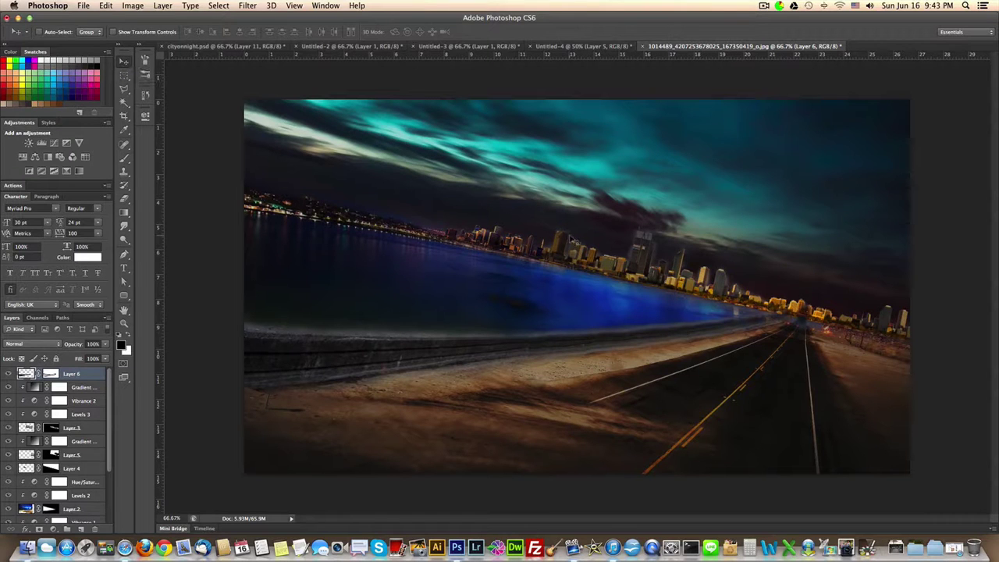
Step: Select the run of skyline layers from Layer 3 down through Layer 4
{"action": "right_click", "coordinate": [563, 247]}
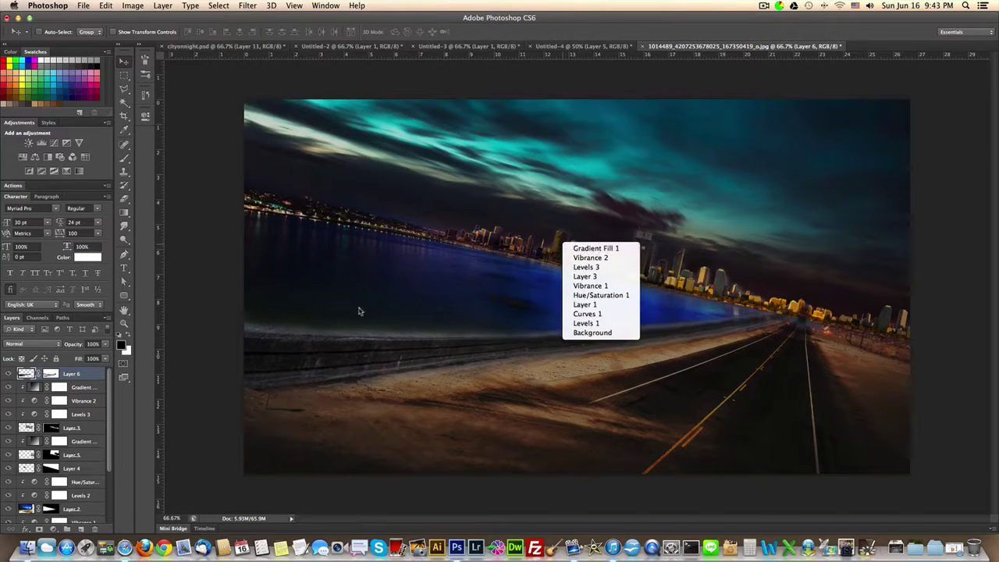
{"action": "left_click", "coordinate": [84, 422]}
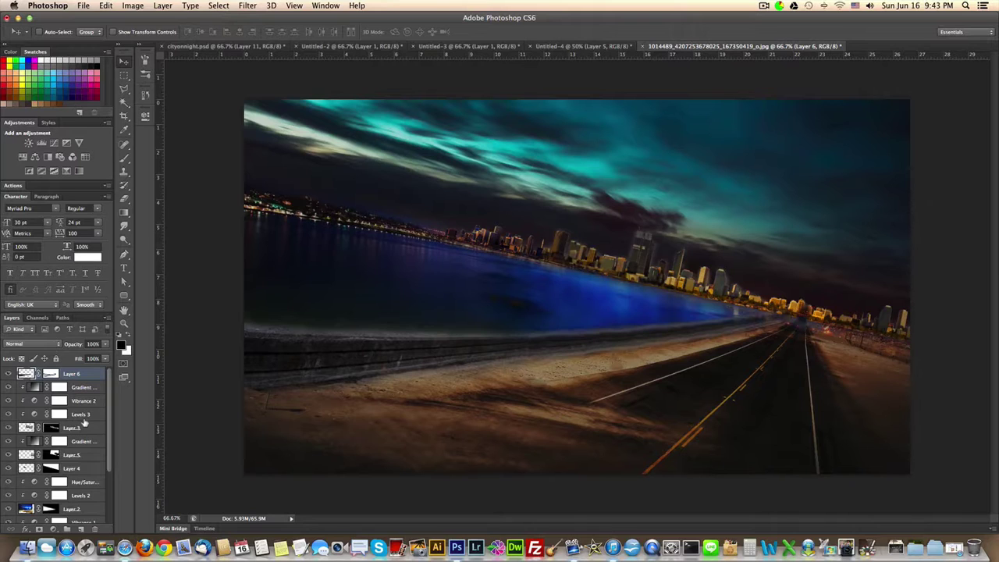
{"action": "left_click", "coordinate": [27, 428]}
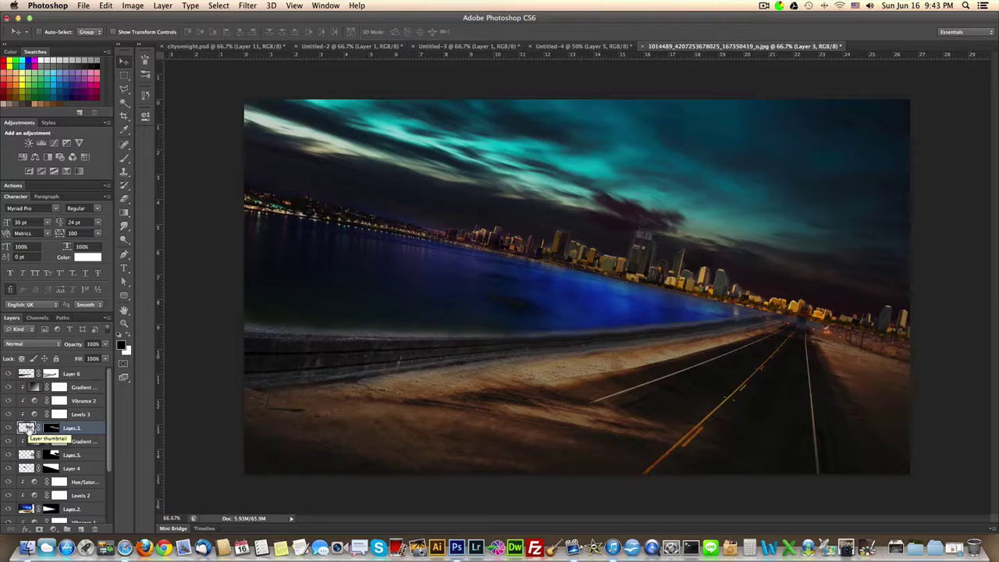
{"action": "left_click", "coordinate": [76, 468], "text": "shift"}
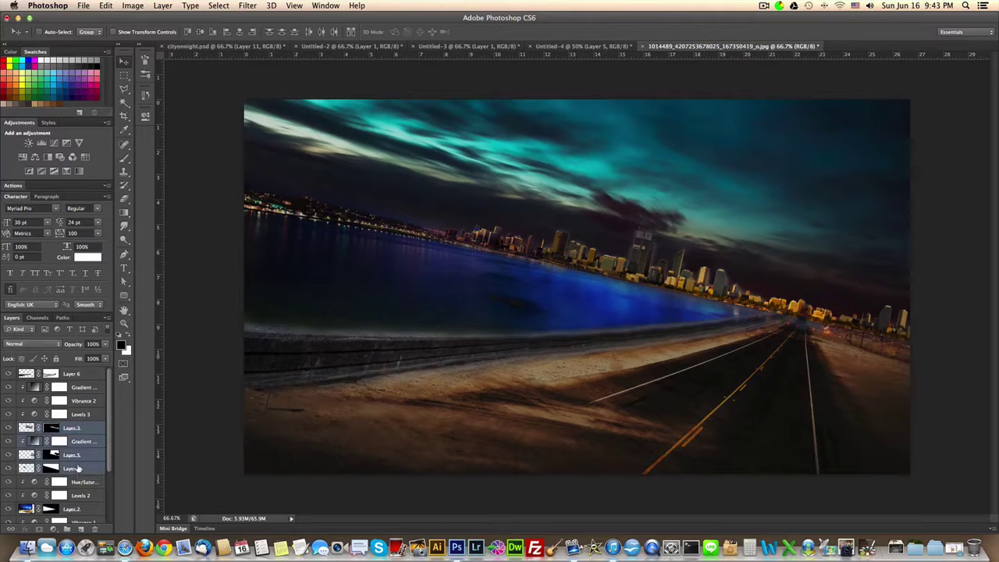
Step: Try to paste a merged copy of a rectangular area around the skyline above Layer 3, and undo the paste
{"action": "left_click", "coordinate": [123, 76]}
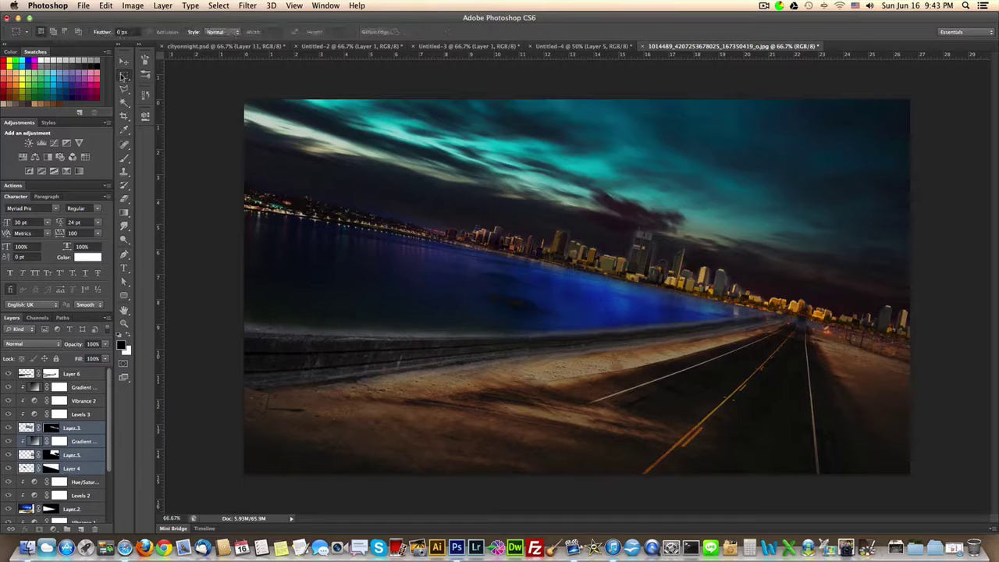
{"action": "left_click_drag", "start_coordinate": [409, 169], "coordinate": [789, 316]}
{"action": "key", "text": "super+shift+c"}
{"action": "key", "text": "super+v"}
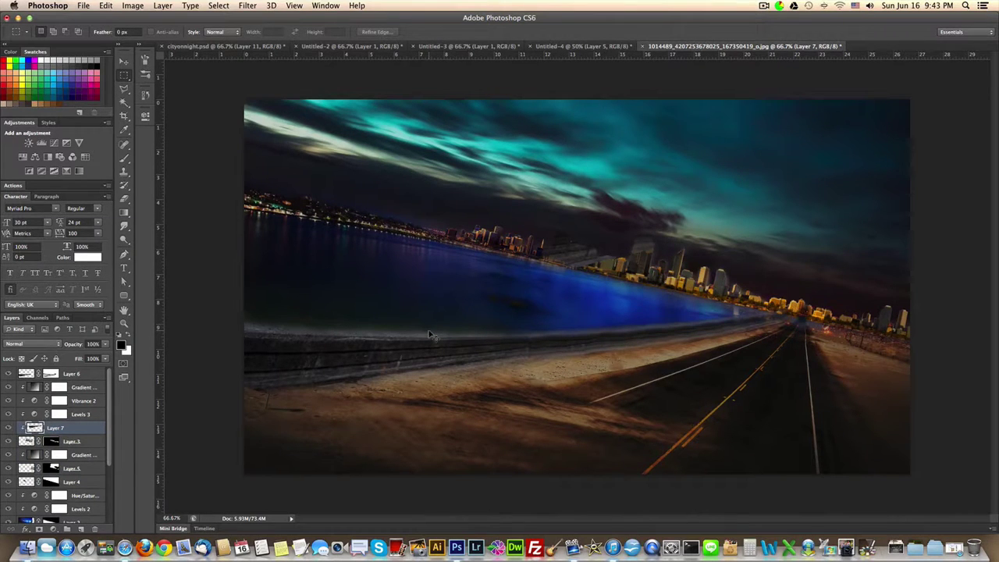
{"action": "key", "text": "super+z"}
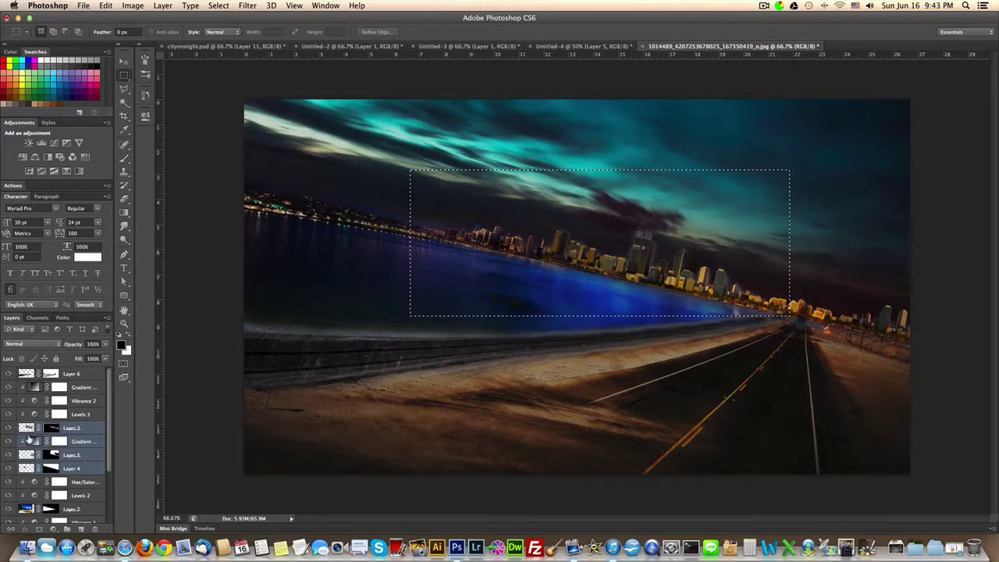
{"action": "left_click", "coordinate": [26, 428]}
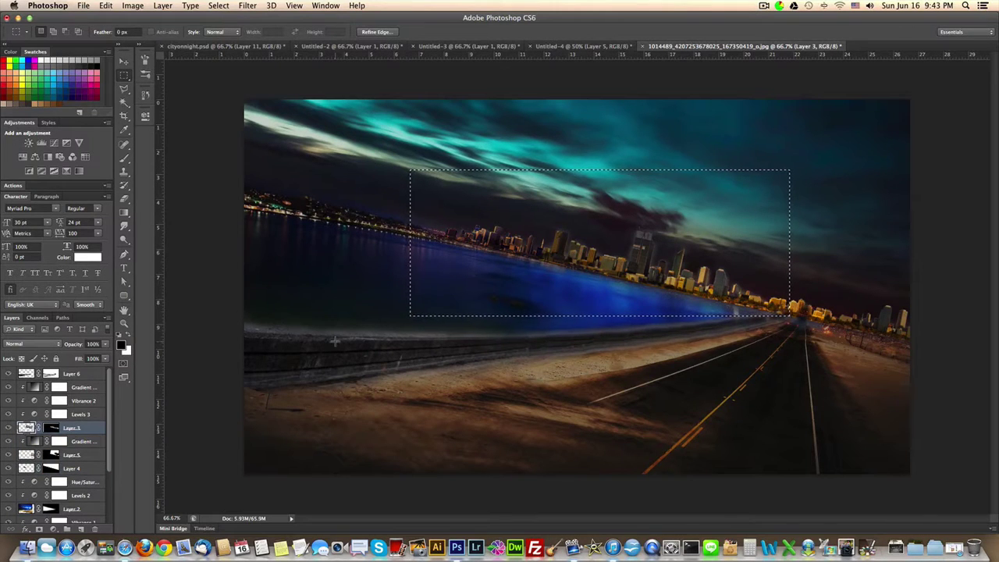
{"action": "key", "text": "super+c"}
{"action": "key", "text": "super+v"}
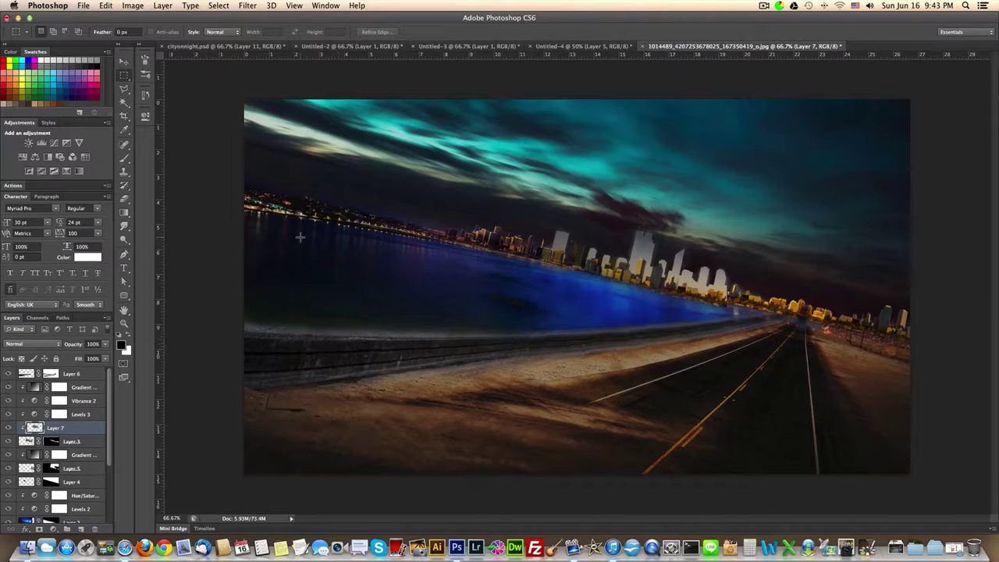
{"action": "key", "text": "super+z"}
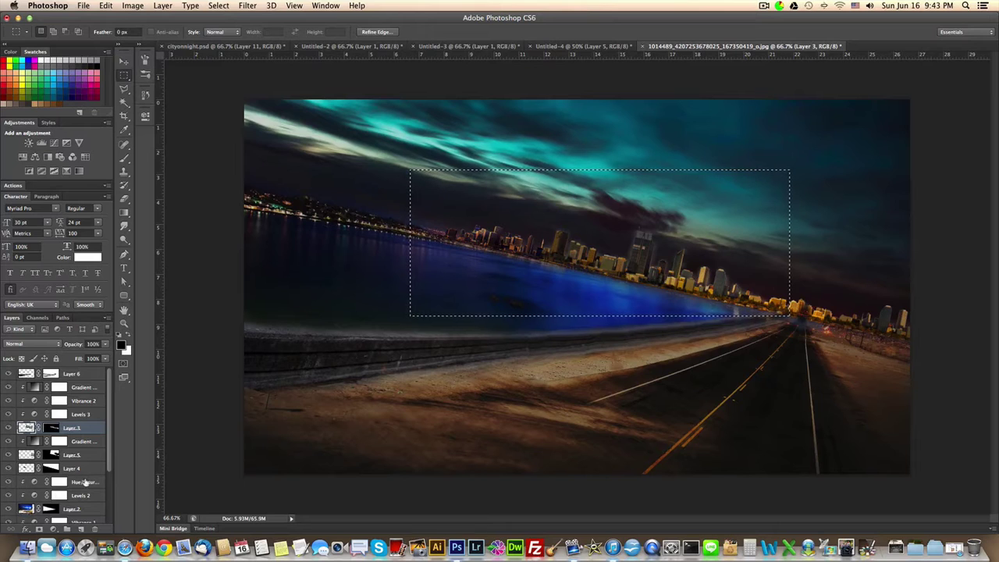
{"action": "left_click", "coordinate": [84, 483]}
{"action": "key", "text": "super+v"}
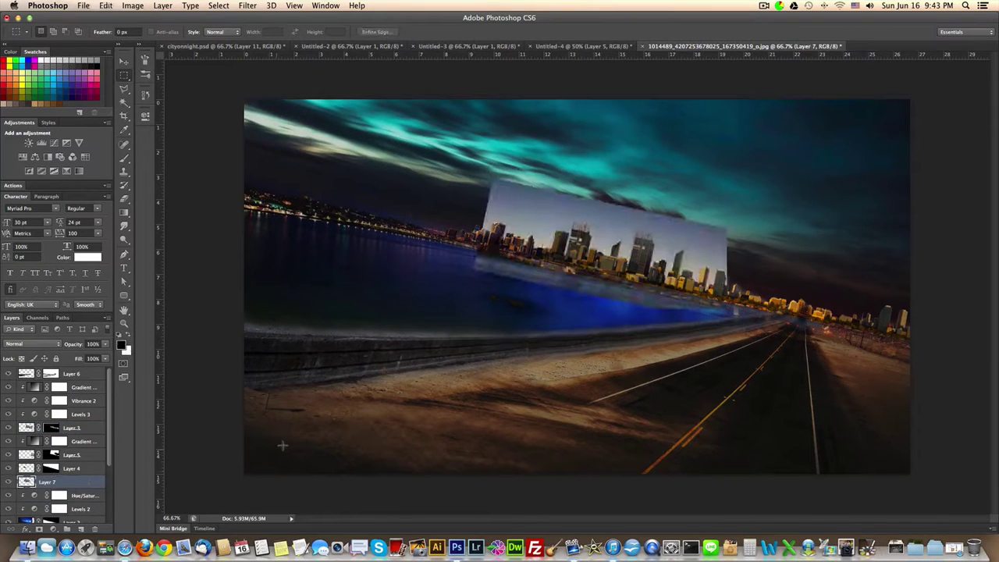
{"action": "left_click", "coordinate": [124, 64]}
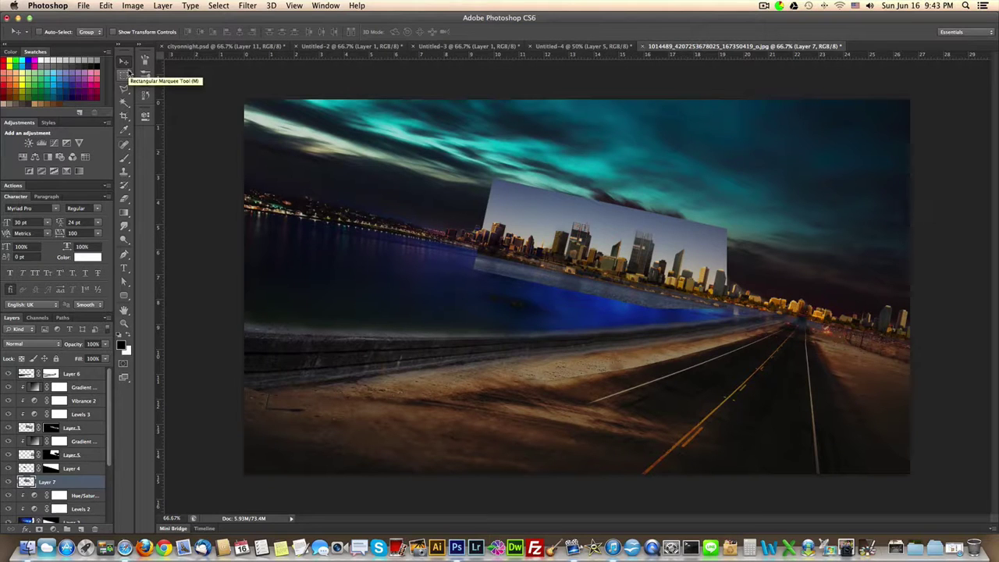
{"action": "key", "text": "super+z"}
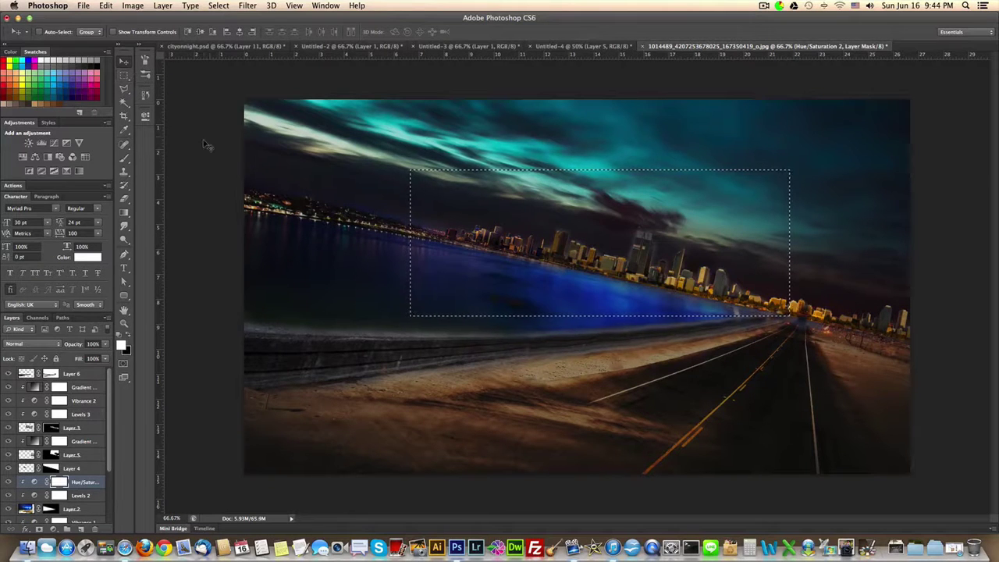
Step: Copy the merged contents of the rectangular skyline selection, deselect, and paste them as a layer above the Hue/Saturation 2 layer
{"action": "left_click", "coordinate": [104, 7]}
{"action": "mouse_move", "coordinate": [128, 8]}
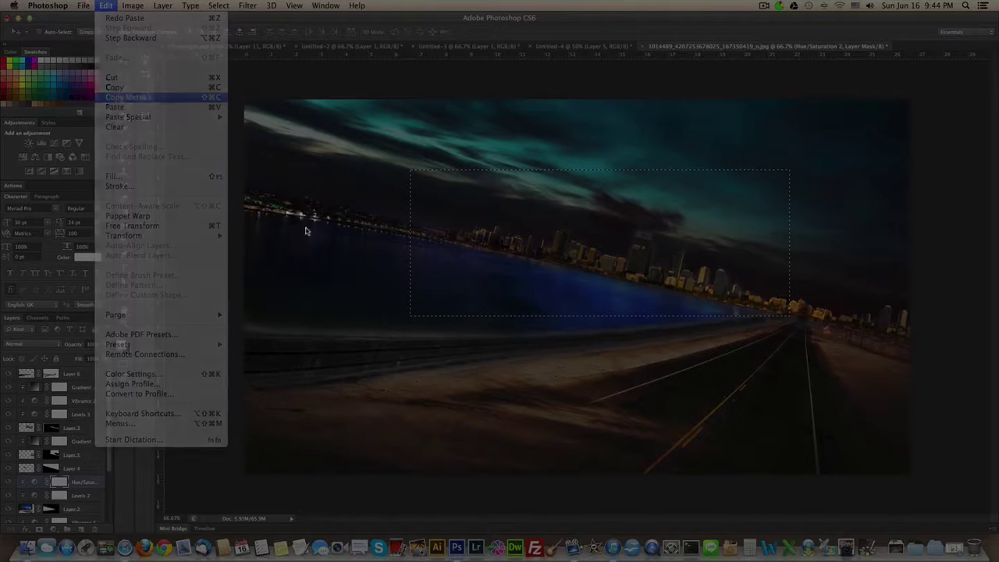
{"action": "left_click", "coordinate": [306, 231]}
{"action": "left_click", "coordinate": [125, 78]}
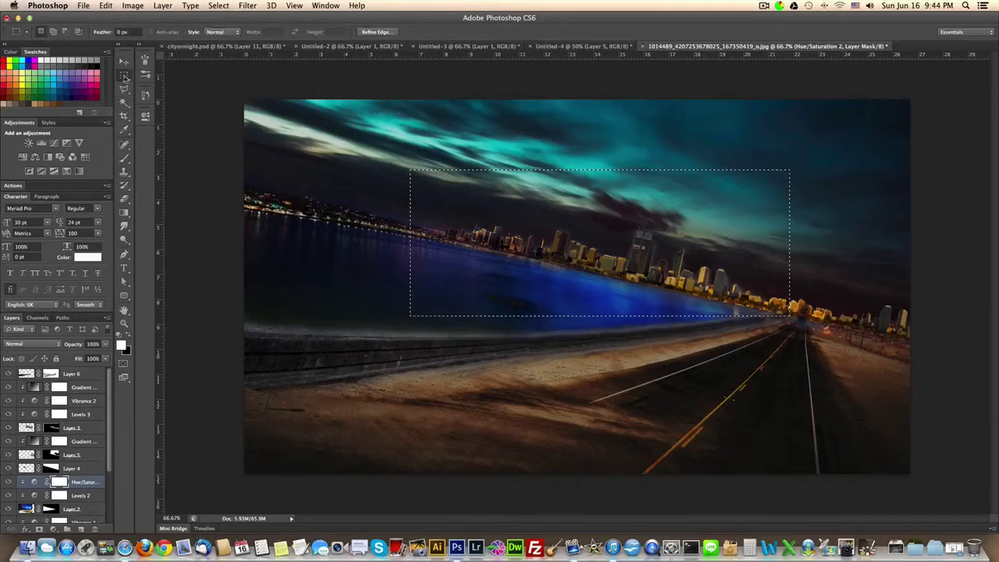
{"action": "key", "text": "ctrl+d"}
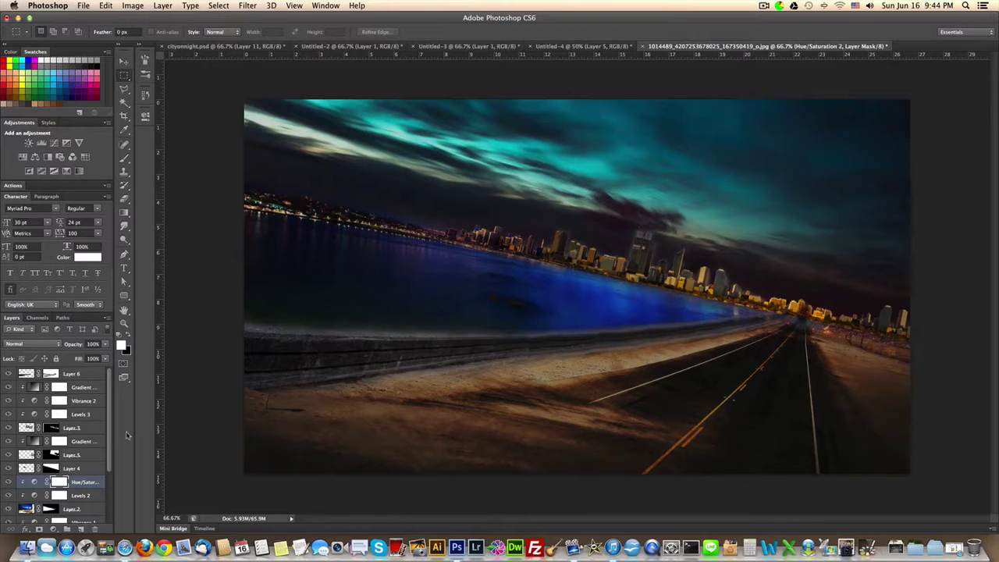
{"action": "key", "text": "ctrl+v"}
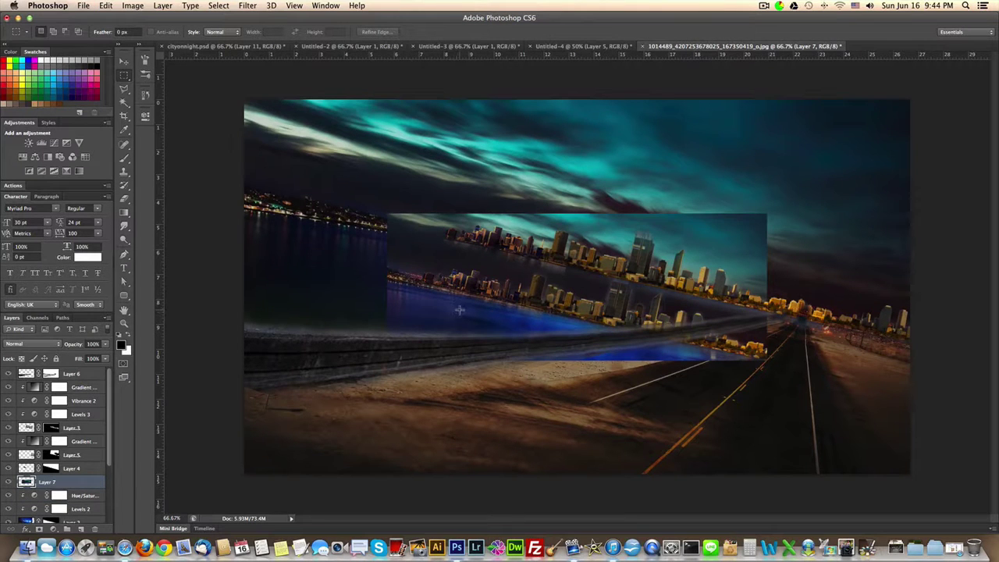
Step: Flip the pasted skyline vertically and rotate it to about -153.6°, placing it below the original city shoreline as a reflection
{"action": "key", "text": "ctrl+t"}
{"action": "right_click", "coordinate": [518, 300]}
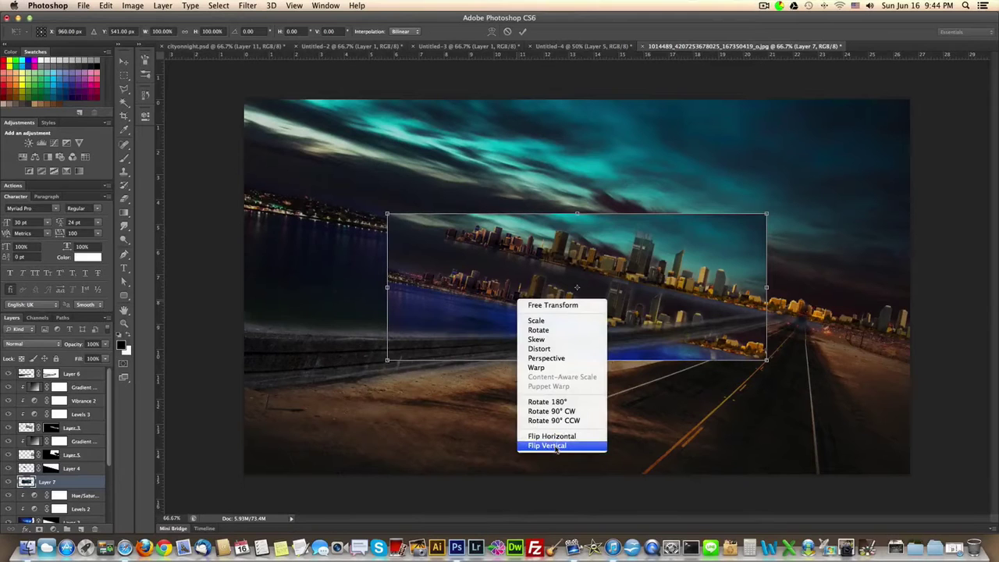
{"action": "left_click", "coordinate": [551, 445]}
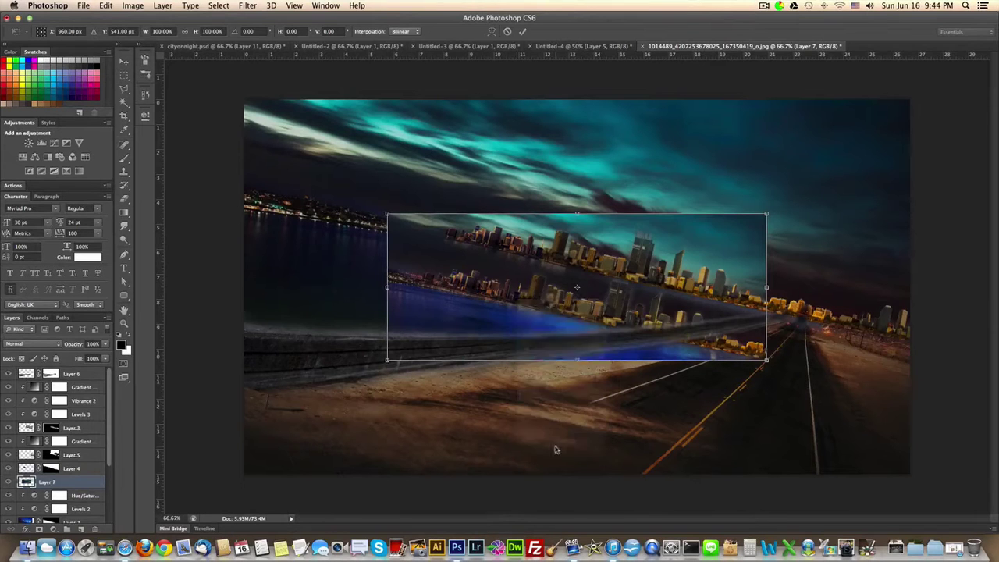
{"action": "left_click_drag", "start_coordinate": [368, 193], "coordinate": [462, 148]}
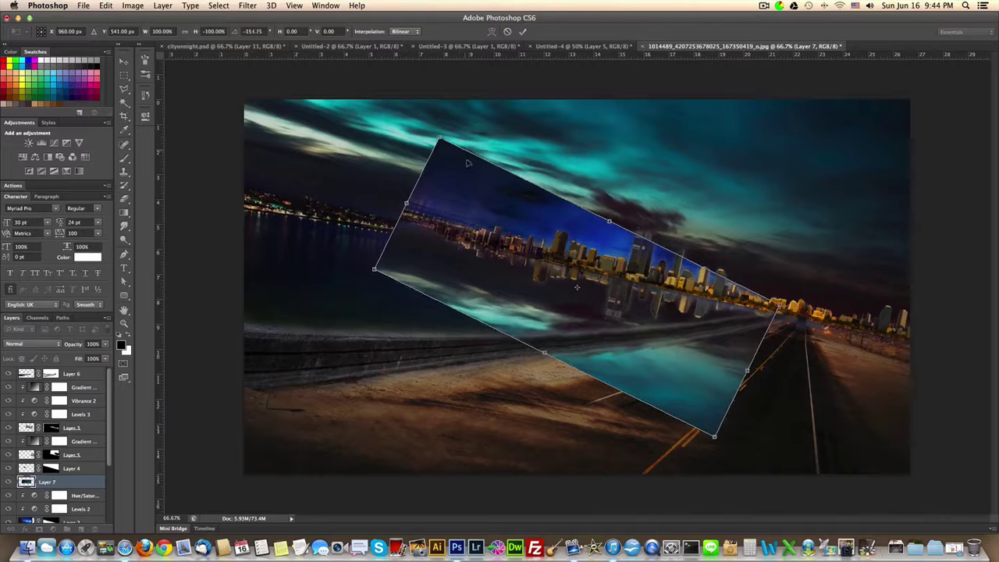
{"action": "left_click_drag", "start_coordinate": [476, 273], "coordinate": [485, 298]}
{"action": "left_click_drag", "start_coordinate": [661, 382], "coordinate": [661, 382]}
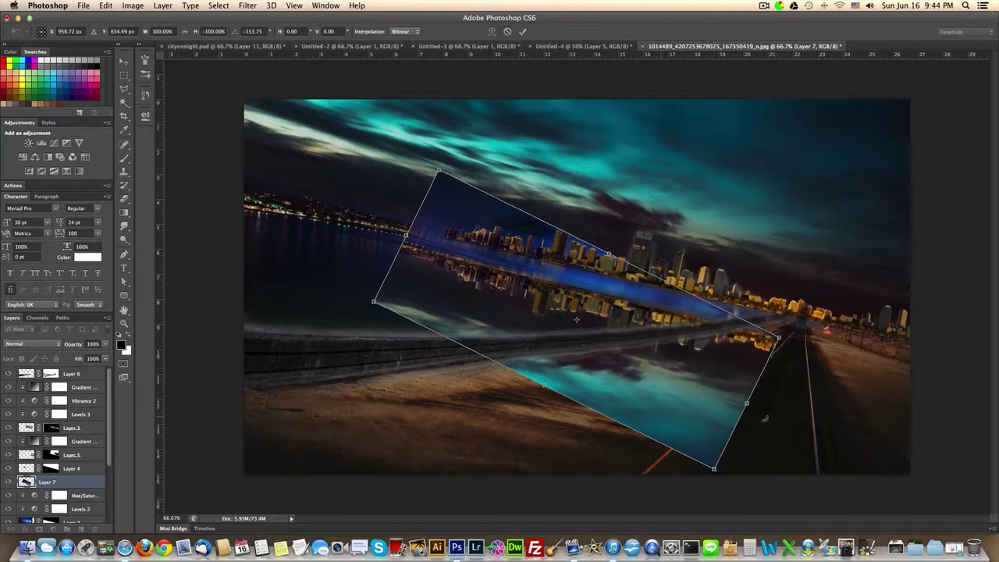
{"action": "left_click_drag", "start_coordinate": [783, 444], "coordinate": [783, 444]}
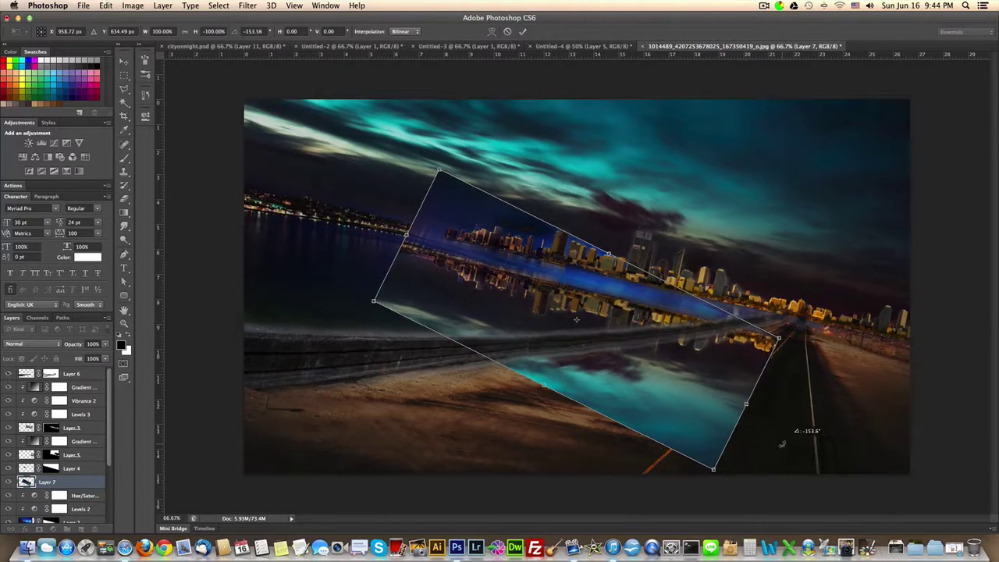
{"action": "key", "text": "Return"}
Step: Move the flipped skyline layer left and slightly up over the water, exposing more of the real shoreline
{"action": "key", "text": "m"}
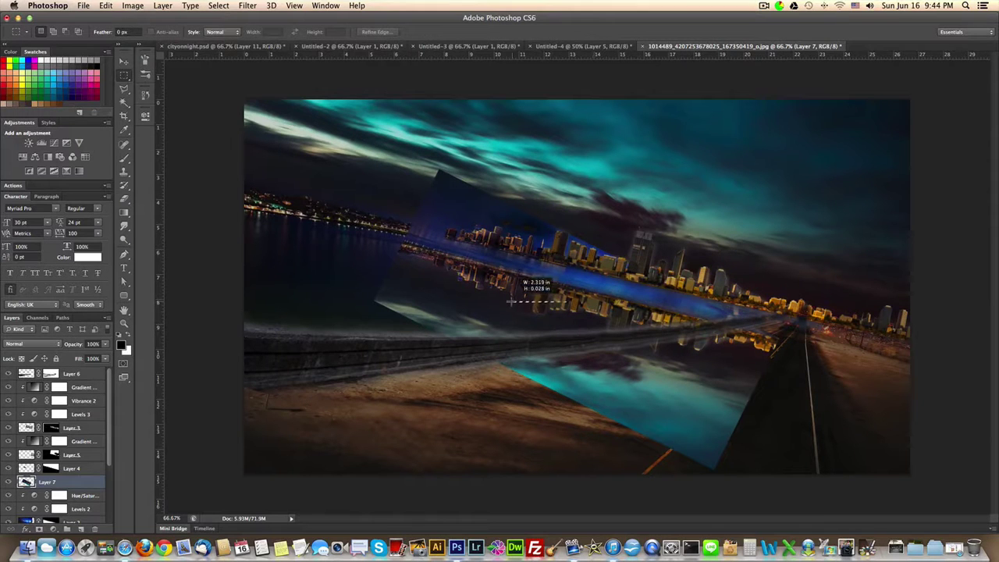
{"action": "left_click", "coordinate": [123, 61]}
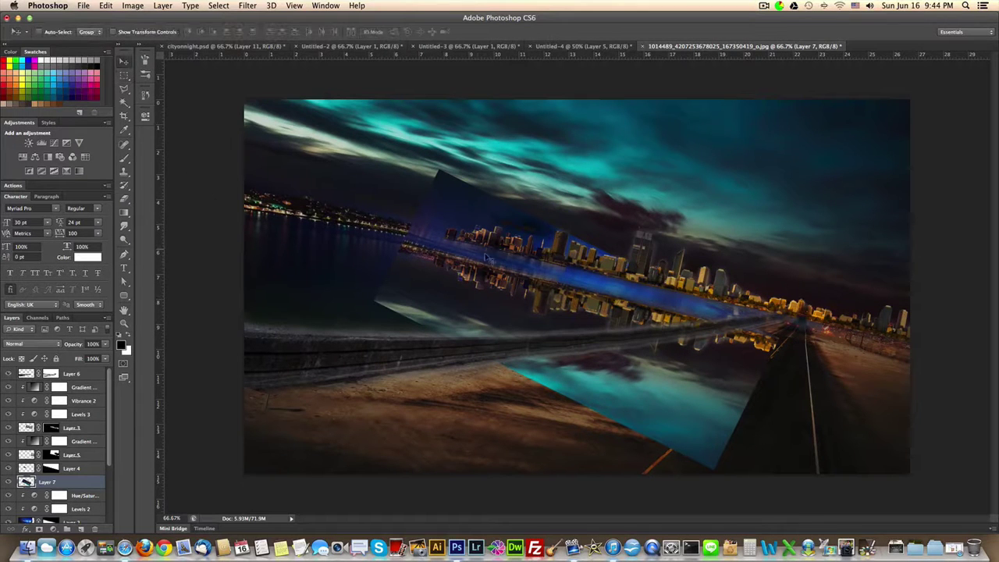
{"action": "left_click_drag", "start_coordinate": [540, 295], "coordinate": [381, 281]}
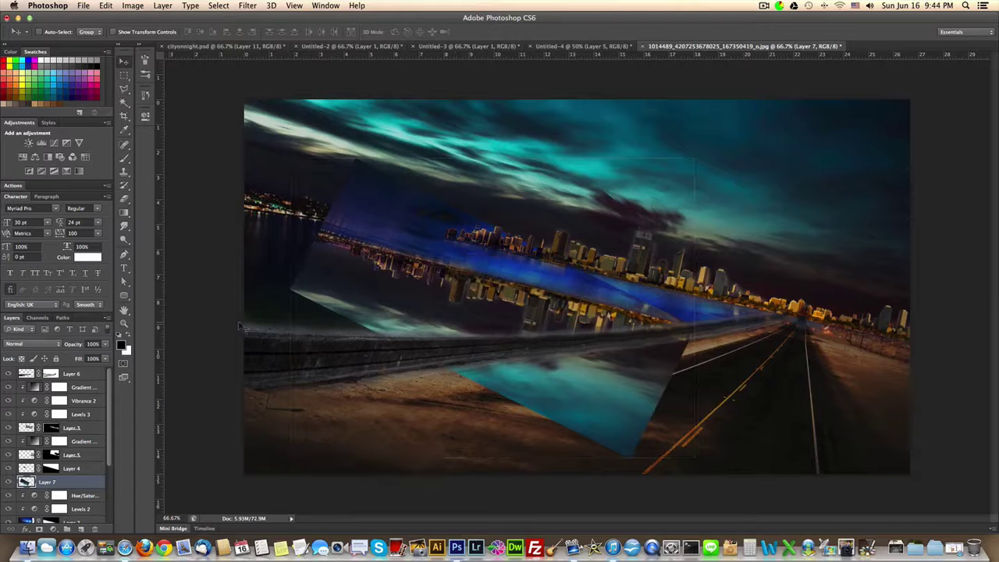
Step: Add a layer mask to Layer 7, try a short gradient across its shoreline, and make black the foreground colour
{"action": "left_click", "coordinate": [39, 529]}
{"action": "left_click", "coordinate": [124, 212]}
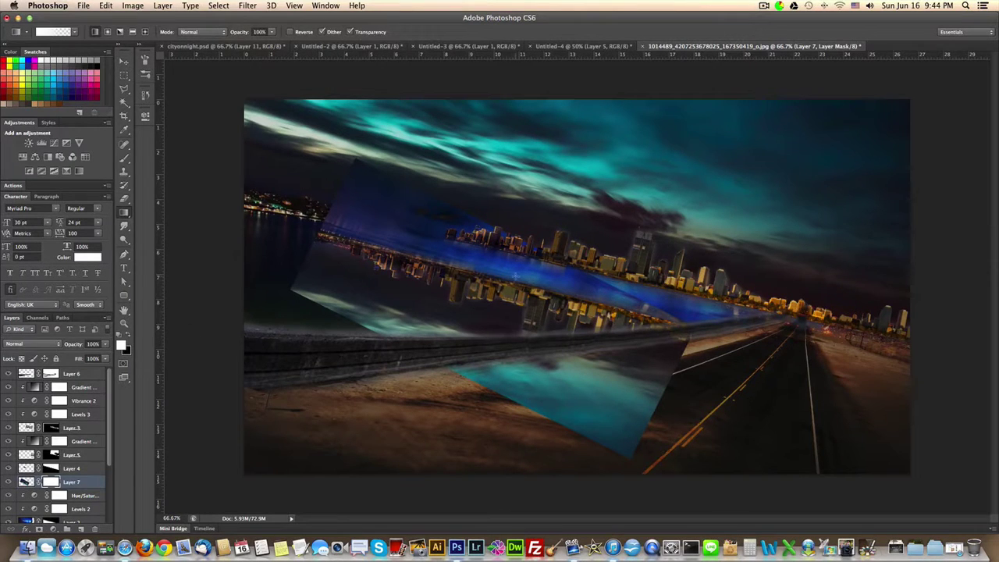
{"action": "left_click_drag", "start_coordinate": [525, 260], "coordinate": [519, 279]}
{"action": "left_click", "coordinate": [128, 340]}
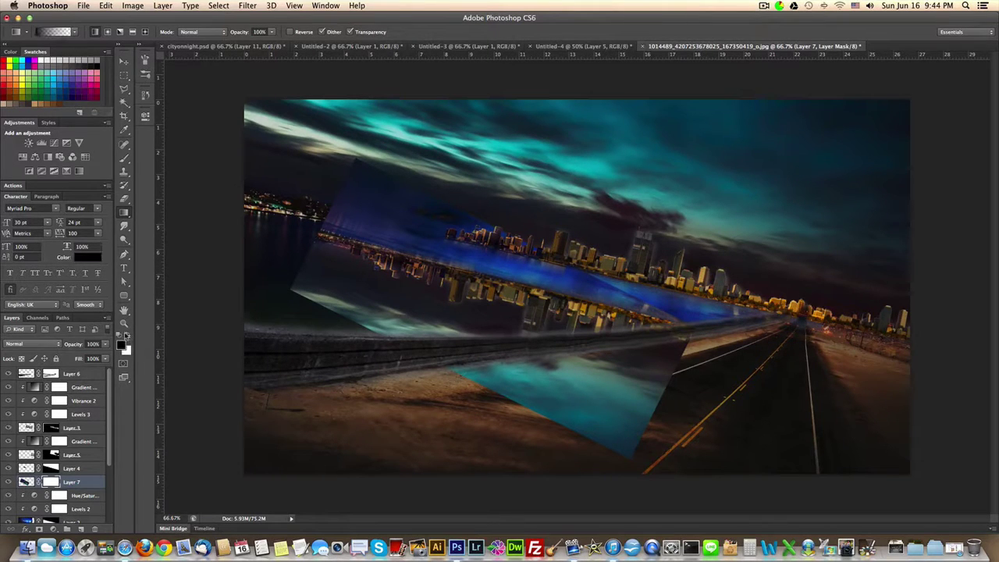
Step: Outline the part of Layer 7 above the mirrored shoreline with the Polygonal Lasso and delete it from the layer, not the mask
{"action": "left_click", "coordinate": [124, 89]}
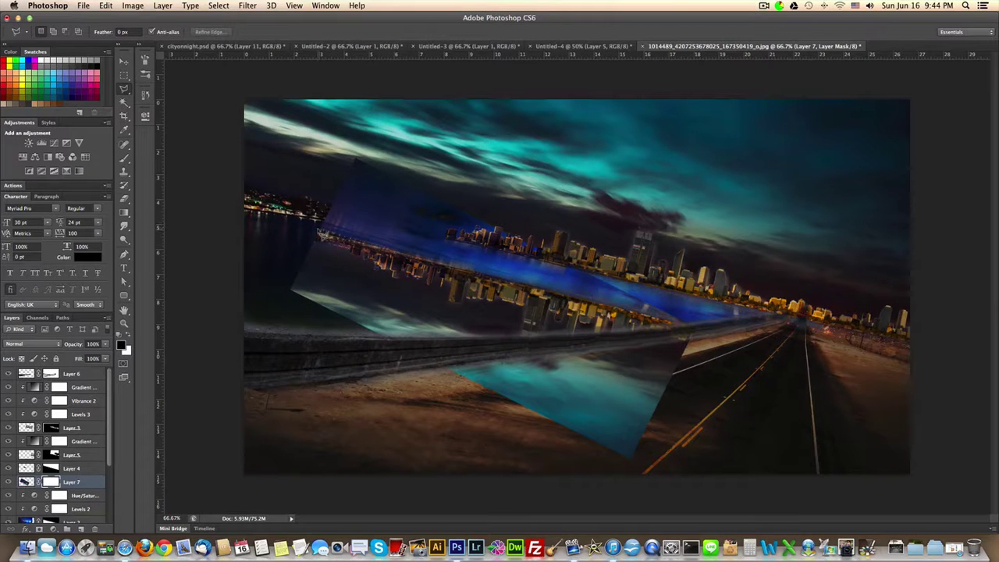
{"action": "mouse_move", "coordinate": [319, 232]}
{"action": "left_mouse_down"}
{"action": "mouse_move", "coordinate": [551, 275]}
{"action": "mouse_move", "coordinate": [708, 335]}
{"action": "mouse_move", "coordinate": [717, 328]}
{"action": "mouse_move", "coordinate": [725, 279]}
{"action": "mouse_move", "coordinate": [645, 237]}
{"action": "mouse_move", "coordinate": [344, 145]}
{"action": "mouse_move", "coordinate": [332, 129]}
{"action": "mouse_move", "coordinate": [340, 143]}
{"action": "mouse_move", "coordinate": [309, 166]}
{"action": "mouse_move", "coordinate": [290, 227]}
{"action": "left_mouse_up"}
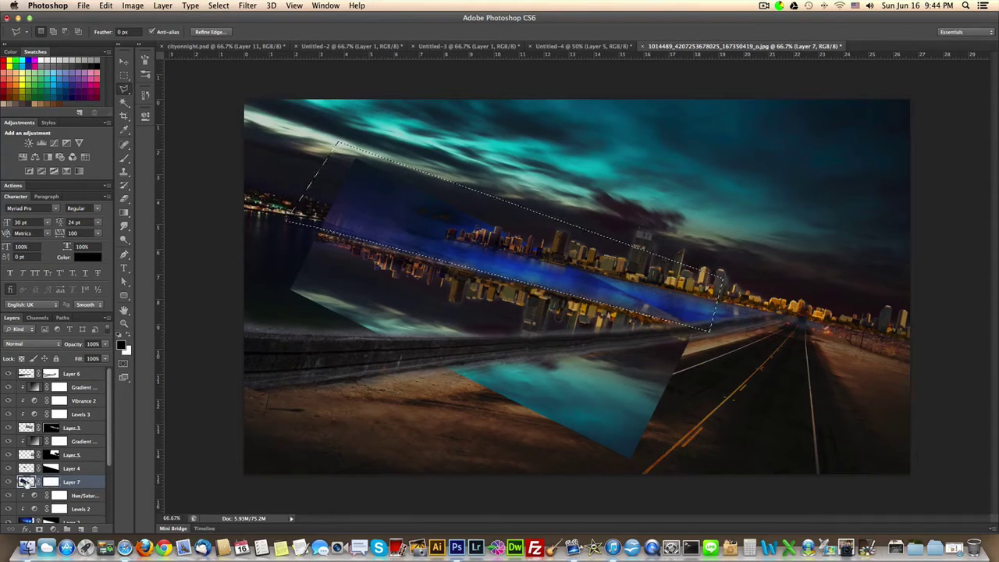
{"action": "left_click", "coordinate": [26, 482]}
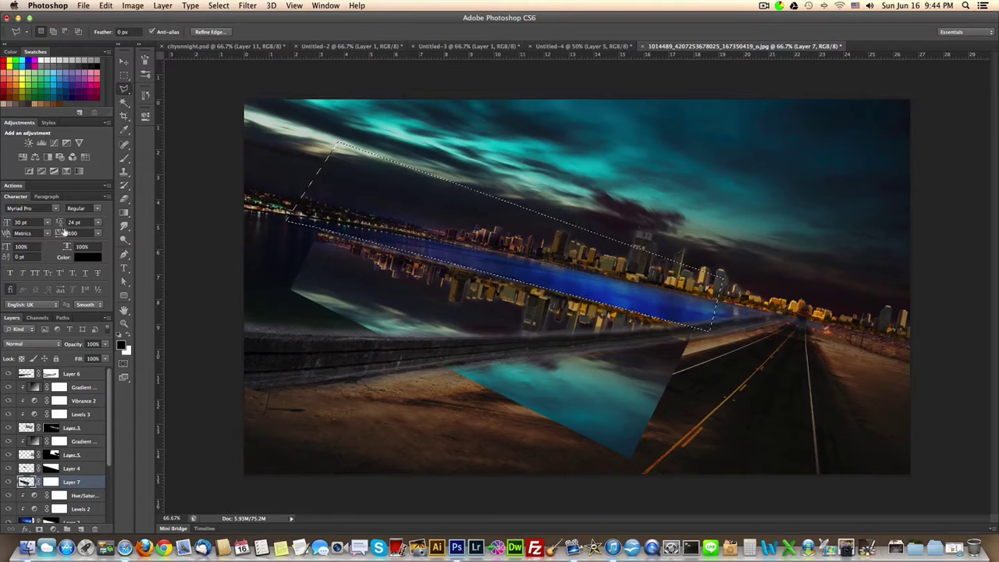
{"action": "left_click", "coordinate": [124, 75]}
{"action": "key", "text": "ctrl+d"}
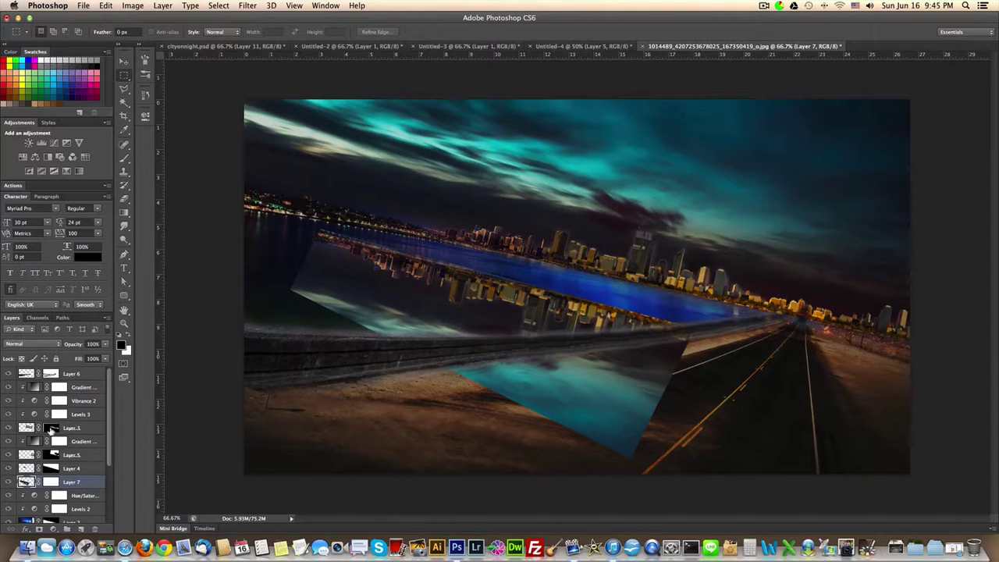
{"action": "left_click", "coordinate": [51, 428]}
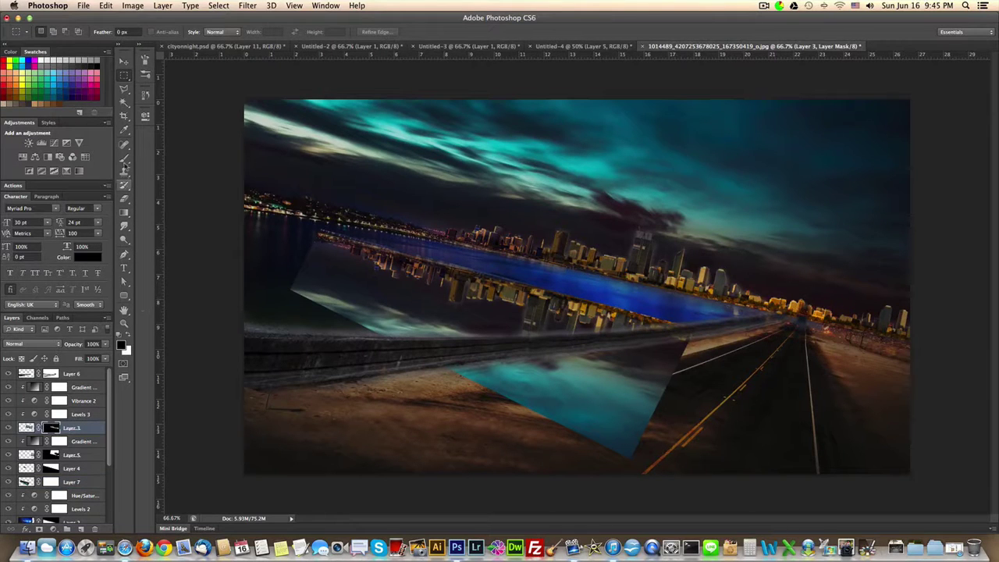
{"action": "left_click", "coordinate": [125, 212]}
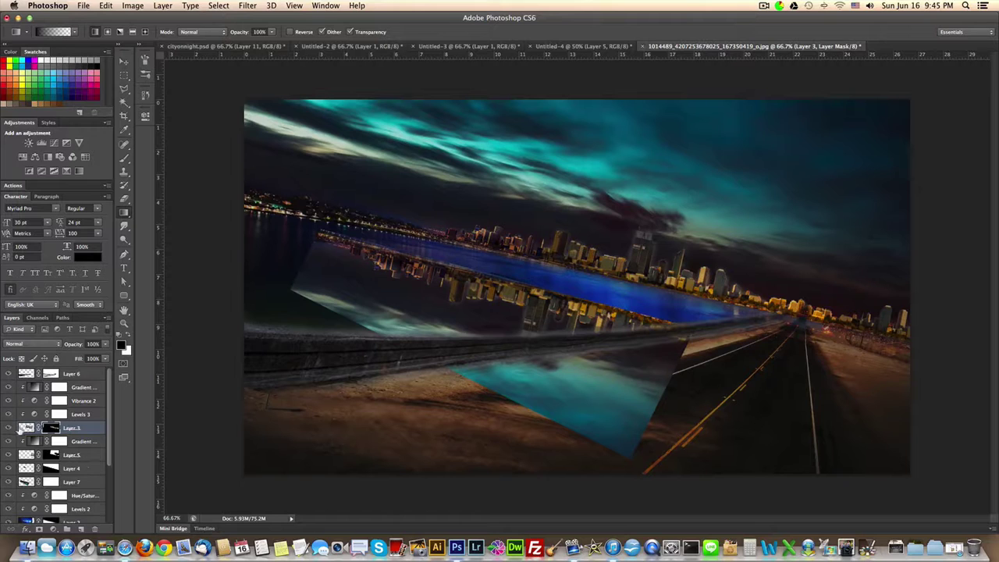
{"action": "left_click", "coordinate": [9, 428]}
{"action": "left_click", "coordinate": [8, 428]}
{"action": "right_click", "coordinate": [435, 292]}
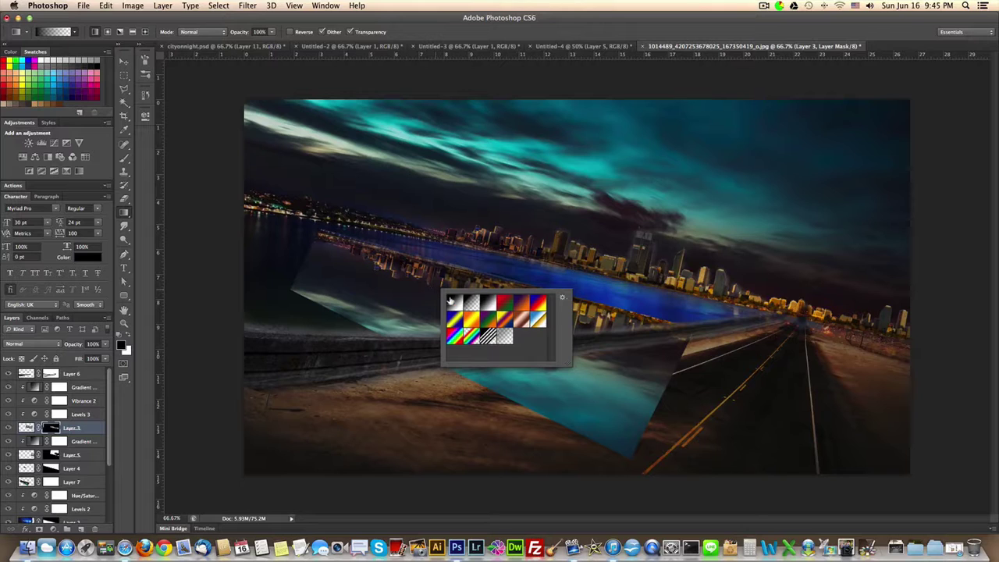
{"action": "right_click", "coordinate": [381, 276]}
Step: Select Layer 7 and move the mirrored buildings right so they sit closer beneath the real skyline
{"action": "left_click", "coordinate": [127, 66]}
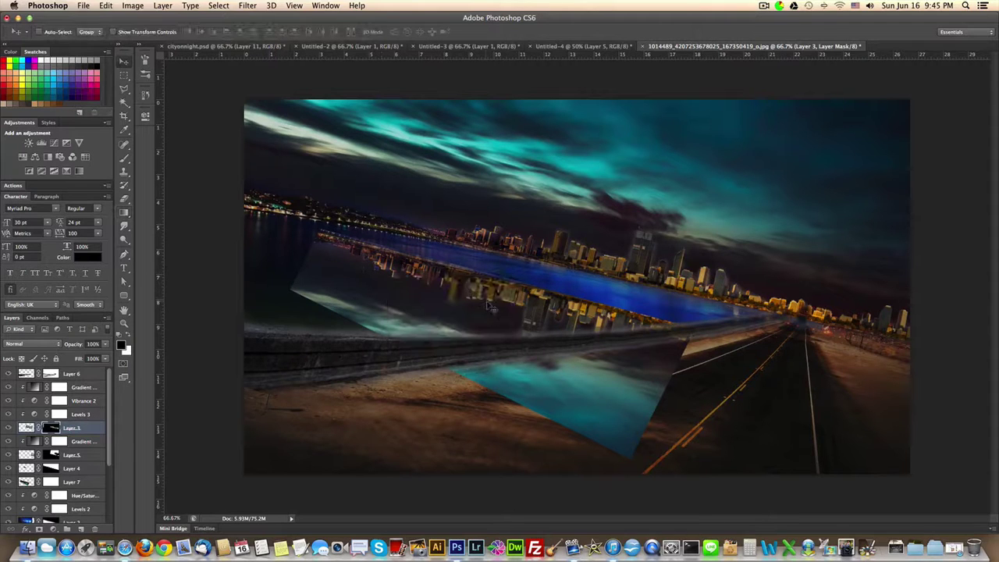
{"action": "right_click", "coordinate": [485, 296]}
{"action": "left_click", "coordinate": [498, 299]}
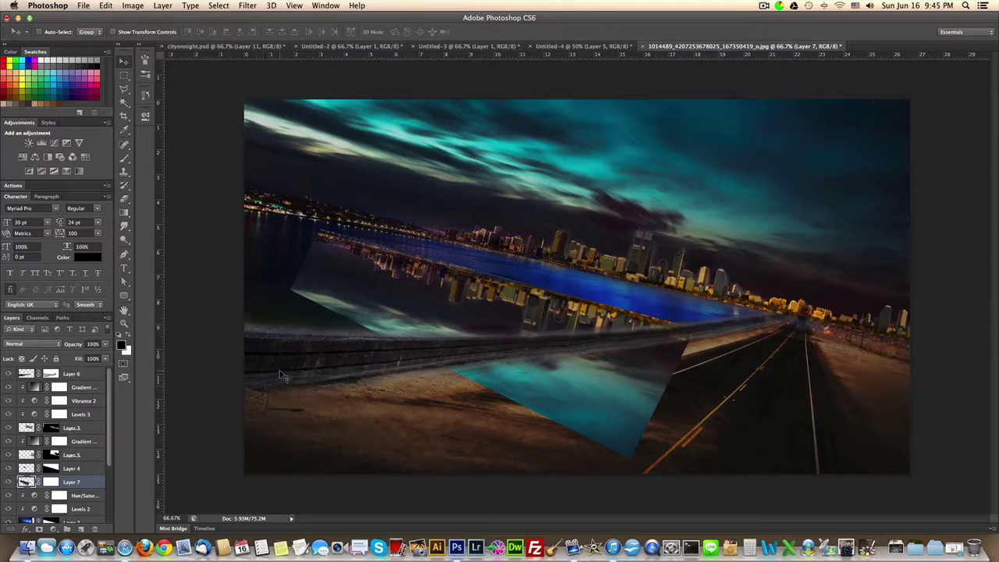
{"action": "left_click_drag", "start_coordinate": [398, 270], "coordinate": [482, 301]}
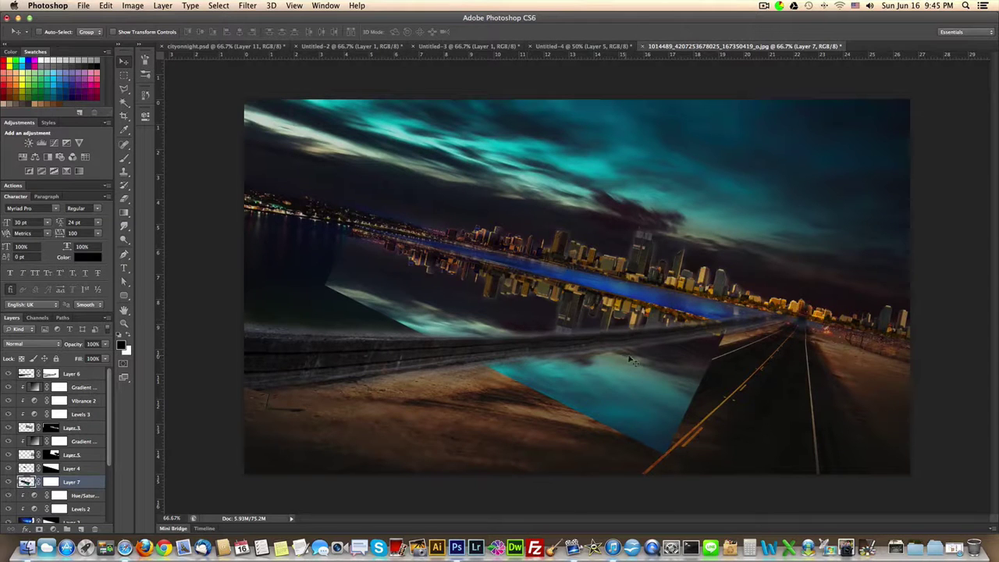
{"action": "left_click_drag", "start_coordinate": [634, 361], "coordinate": [659, 361]}
Step: Rotate the reflection layer by about -1.12° and shift it right to line up with the real shoreline
{"action": "key", "text": "ctrl+t"}
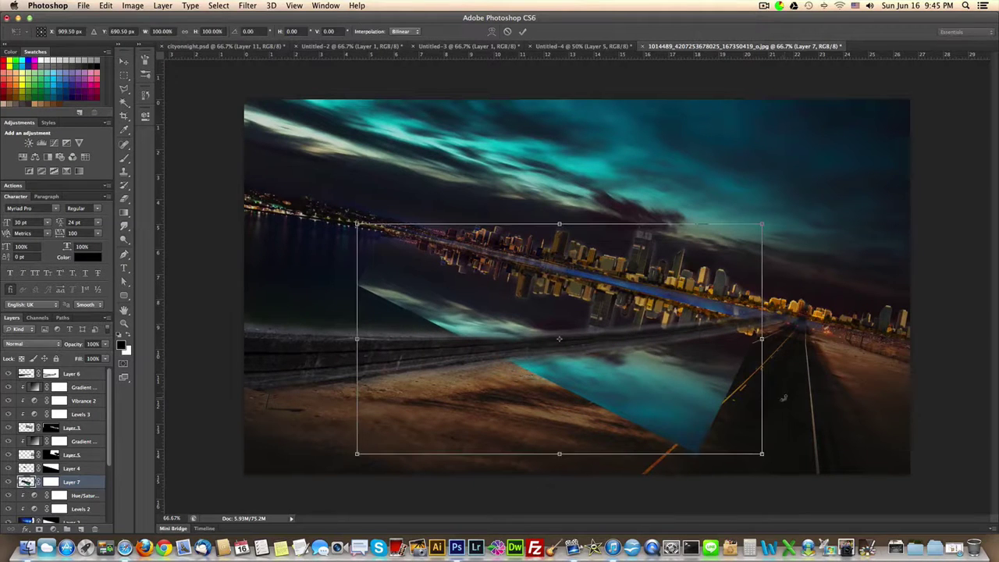
{"action": "left_click_drag", "start_coordinate": [787, 396], "coordinate": [804, 382]}
{"action": "left_click_drag", "start_coordinate": [584, 301], "coordinate": [606, 306]}
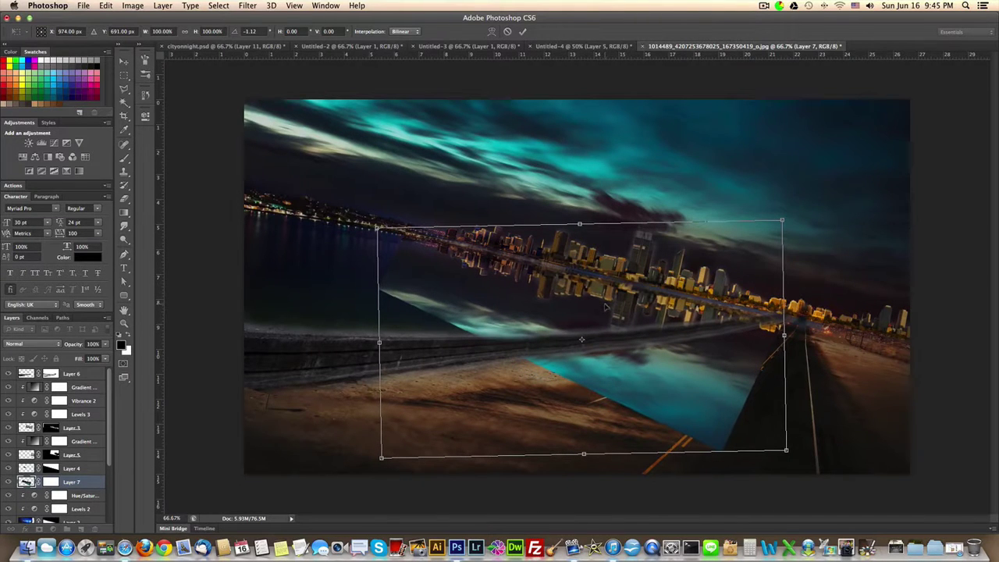
Step: Warp the reflection layer so its upper-left corner and the area near its right edge follow the real shoreline
{"action": "left_click", "coordinate": [492, 31]}
{"action": "left_click_drag", "start_coordinate": [397, 245], "coordinate": [408, 244]}
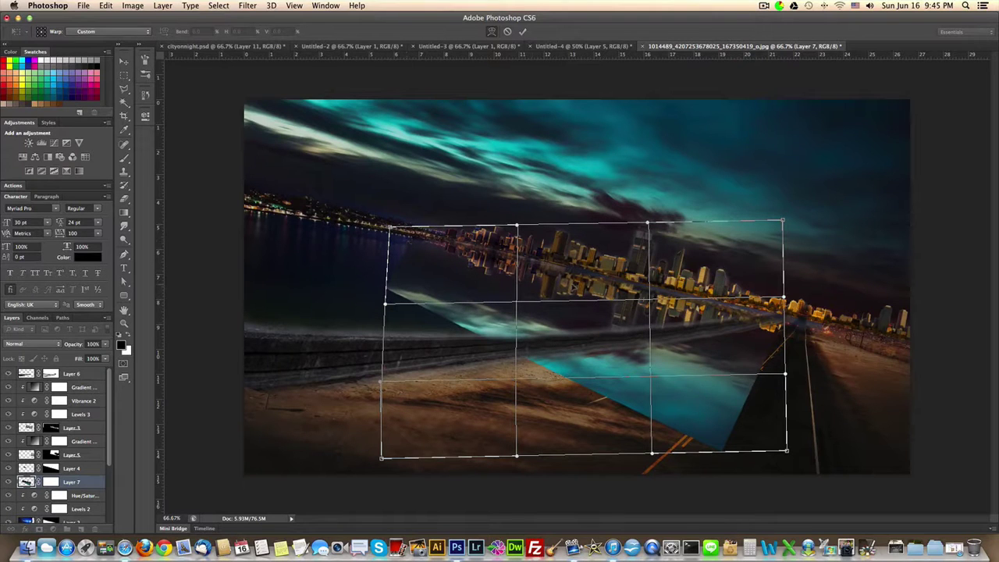
{"action": "left_click_drag", "start_coordinate": [608, 289], "coordinate": [610, 289]}
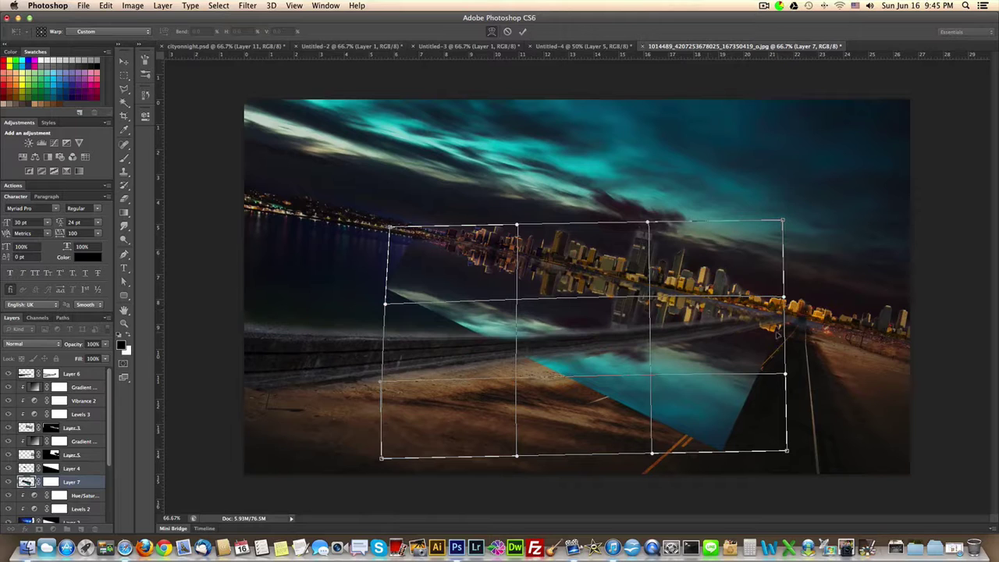
{"action": "left_click_drag", "start_coordinate": [773, 328], "coordinate": [775, 330]}
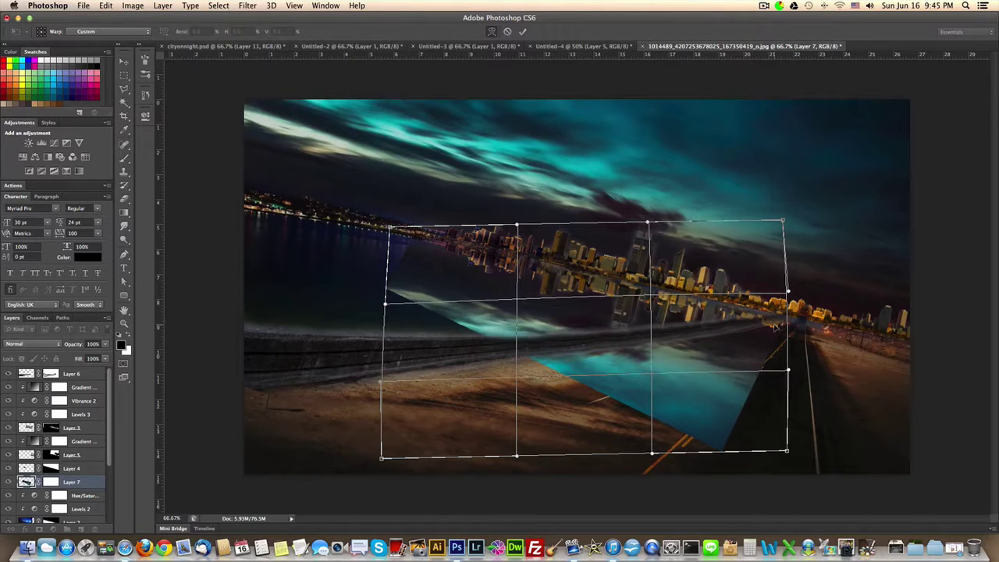
{"action": "key", "text": "Return"}
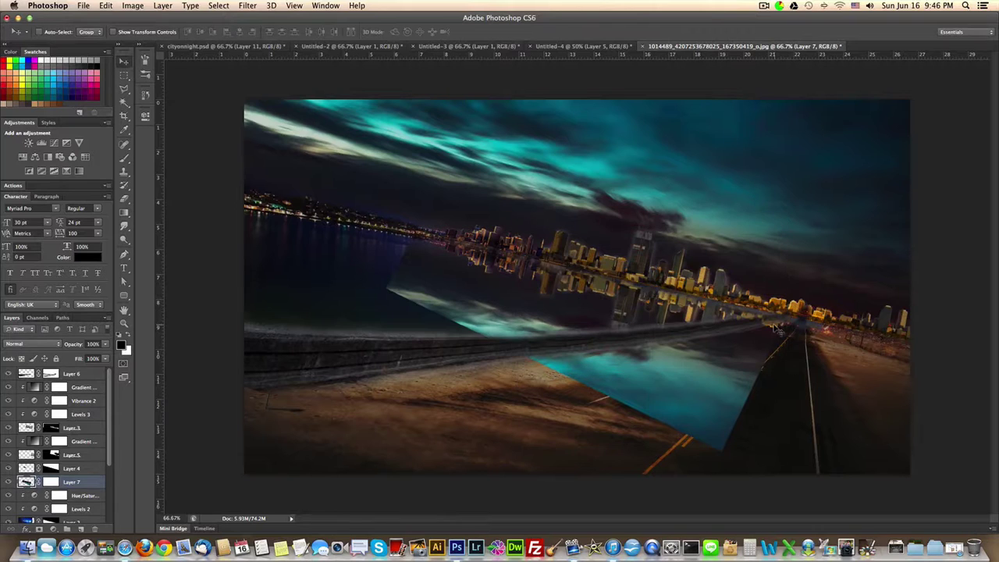
Step: Fade the reflection's left and lower edges over the water, sand and road with black-to-transparent gradients on Layer 7's mask
{"action": "left_click", "coordinate": [52, 483]}
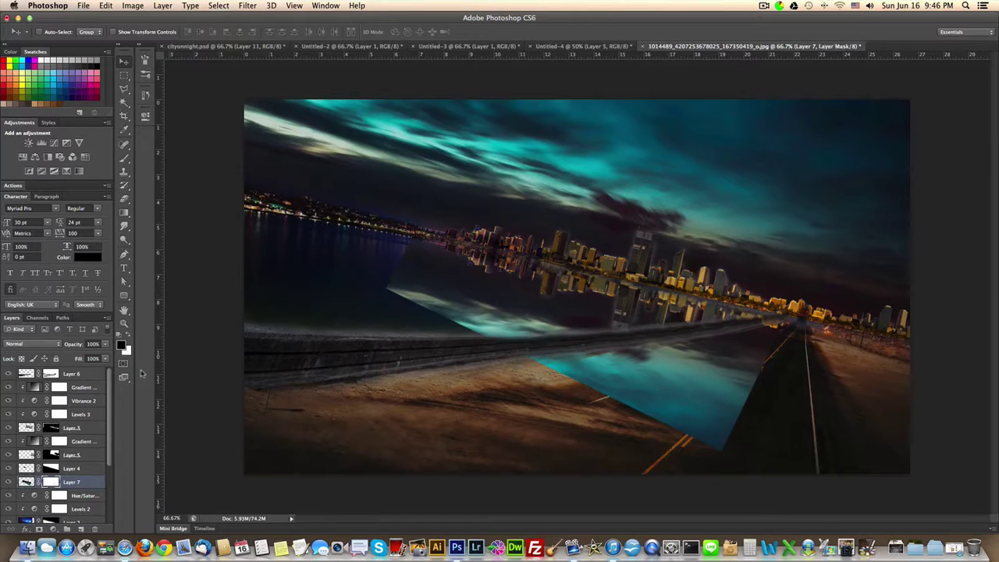
{"action": "left_click", "coordinate": [123, 211]}
{"action": "left_click_drag", "start_coordinate": [536, 355], "coordinate": [574, 316]}
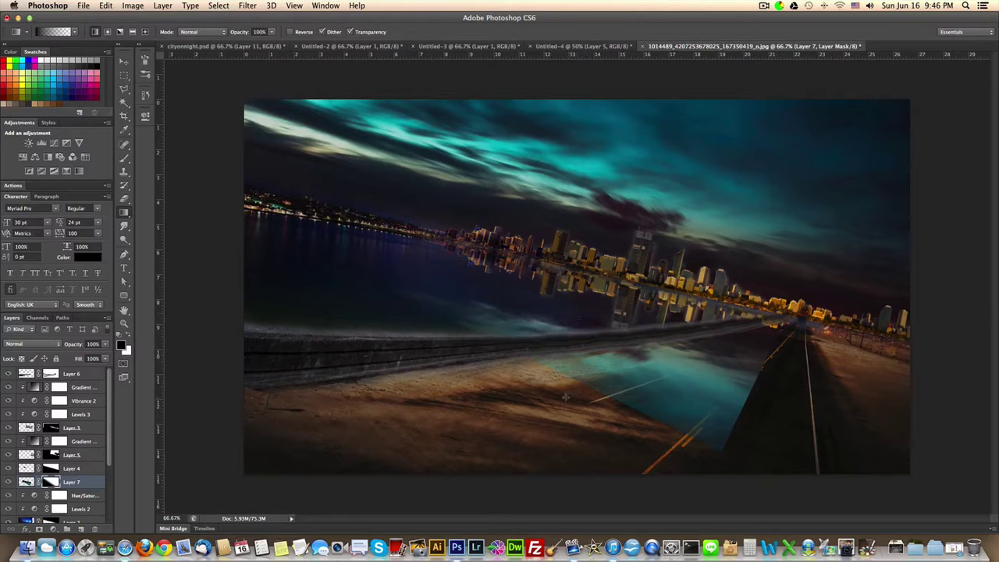
{"action": "left_click_drag", "start_coordinate": [427, 322], "coordinate": [474, 253]}
{"action": "left_click_drag", "start_coordinate": [459, 367], "coordinate": [512, 275]}
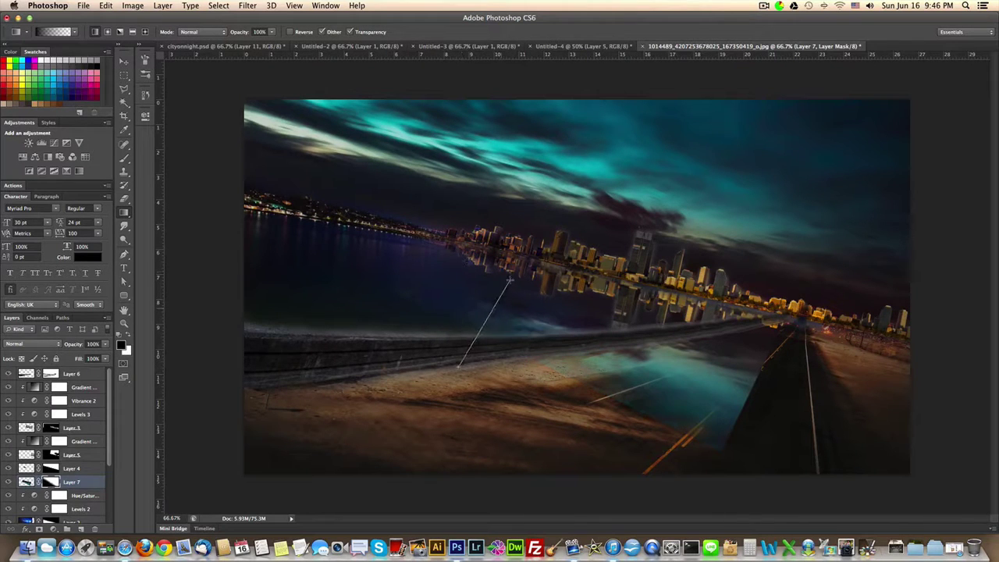
{"action": "left_click_drag", "start_coordinate": [593, 399], "coordinate": [610, 325]}
{"action": "left_click_drag", "start_coordinate": [617, 420], "coordinate": [622, 340]}
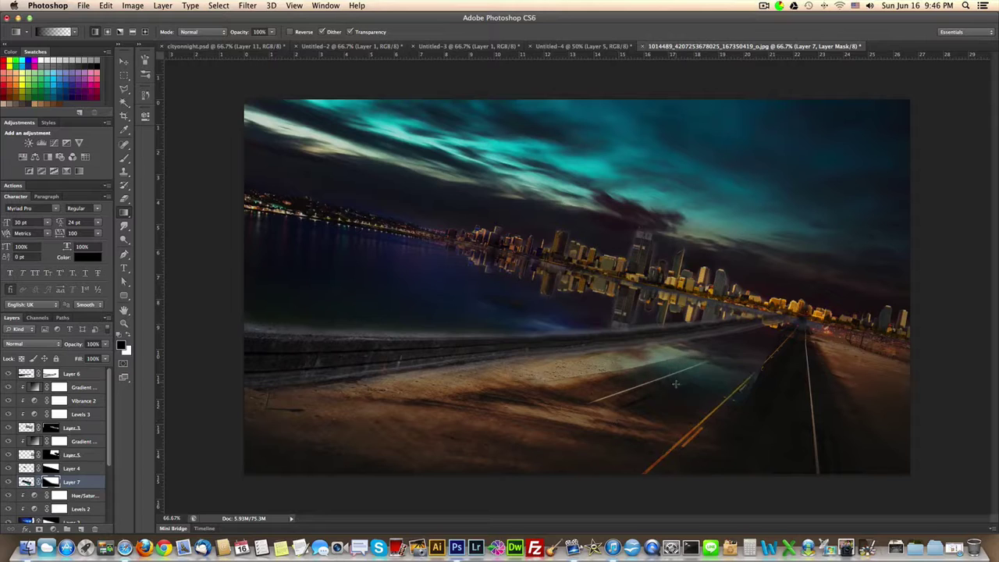
{"action": "mouse_move", "coordinate": [673, 406]}
{"action": "left_mouse_down"}
{"action": "mouse_move", "coordinate": [671, 320]}
{"action": "mouse_move", "coordinate": [673, 406]}
{"action": "left_mouse_up"}
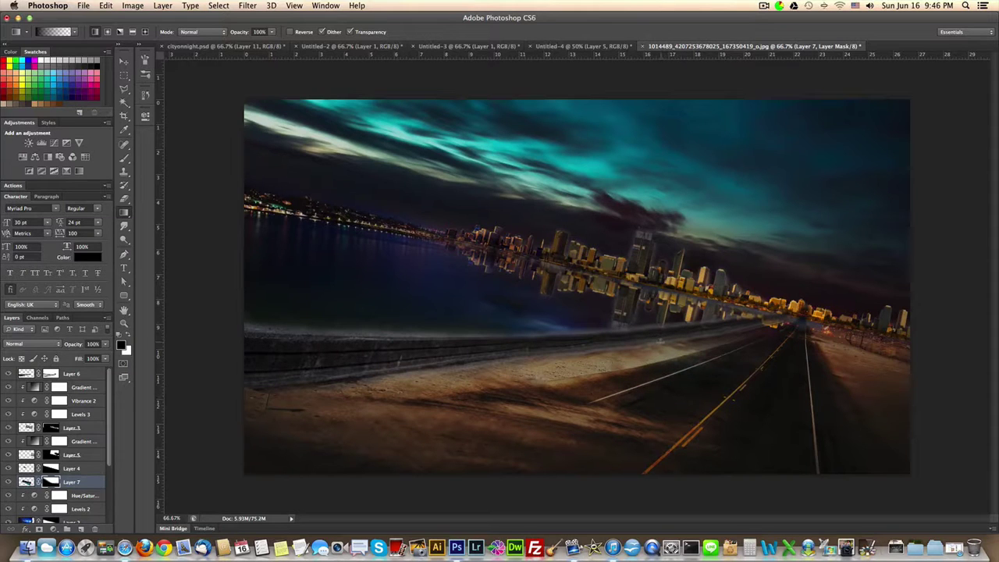
Step: Apply more short gradients on Layer 7's mask along the sea wall to fade the reflection into the blue water
{"action": "left_click_drag", "start_coordinate": [675, 320], "coordinate": [674, 308]}
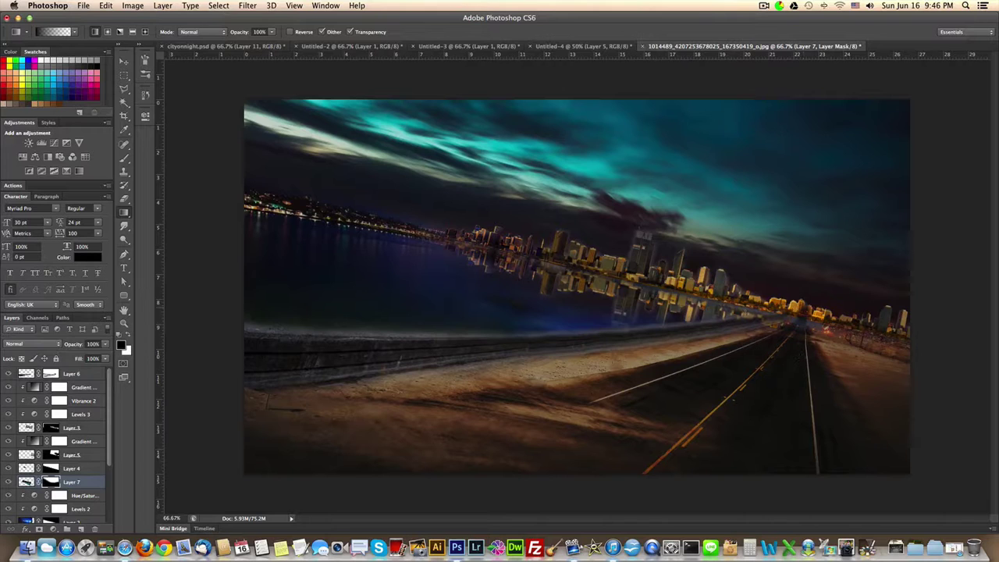
{"action": "left_click_drag", "start_coordinate": [737, 328], "coordinate": [740, 300]}
{"action": "left_click_drag", "start_coordinate": [724, 362], "coordinate": [708, 320]}
{"action": "left_click_drag", "start_coordinate": [687, 357], "coordinate": [679, 312]}
{"action": "left_click_drag", "start_coordinate": [625, 361], "coordinate": [639, 305]}
{"action": "left_click_drag", "start_coordinate": [546, 362], "coordinate": [550, 279]}
{"action": "left_click_drag", "start_coordinate": [541, 315], "coordinate": [542, 317]}
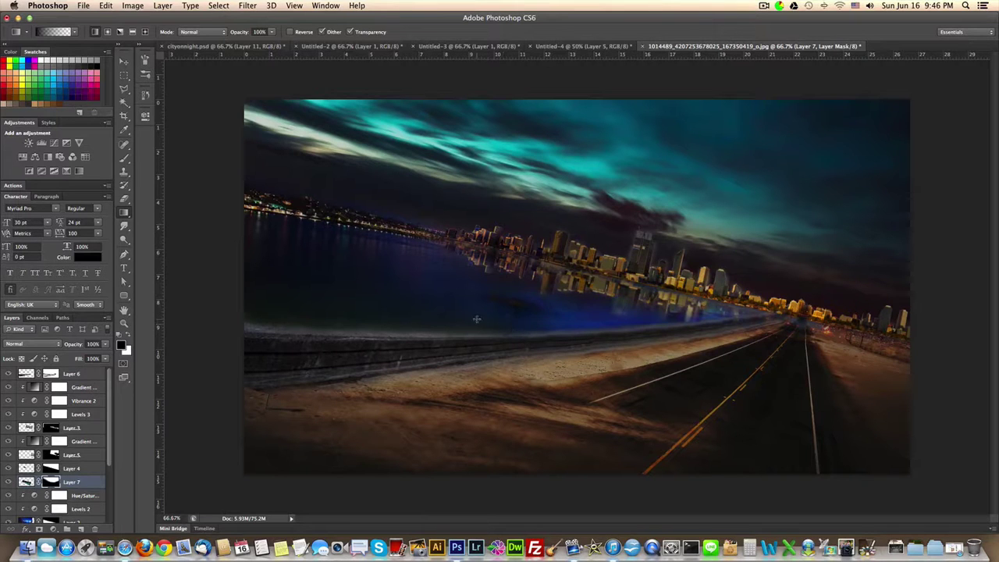
Step: Reduce Layer 7's opacity to 70%
{"action": "left_click", "coordinate": [125, 63]}
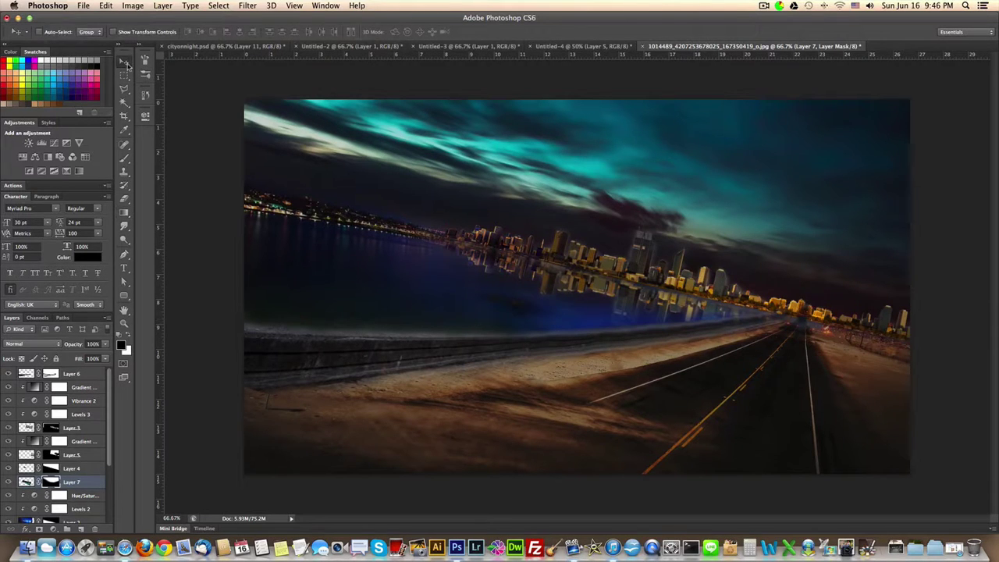
{"action": "left_click", "coordinate": [107, 356]}
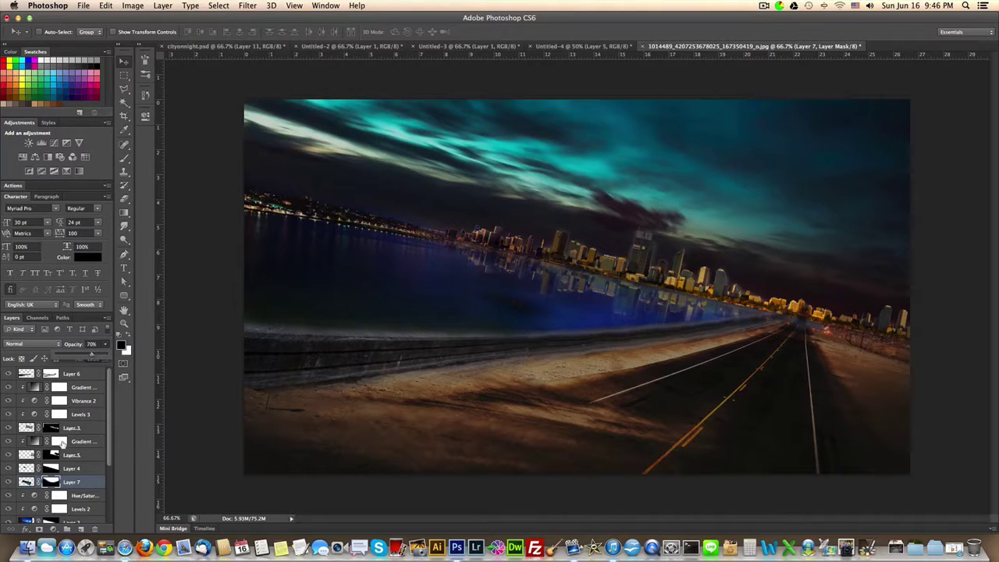
{"action": "left_click", "coordinate": [51, 487]}
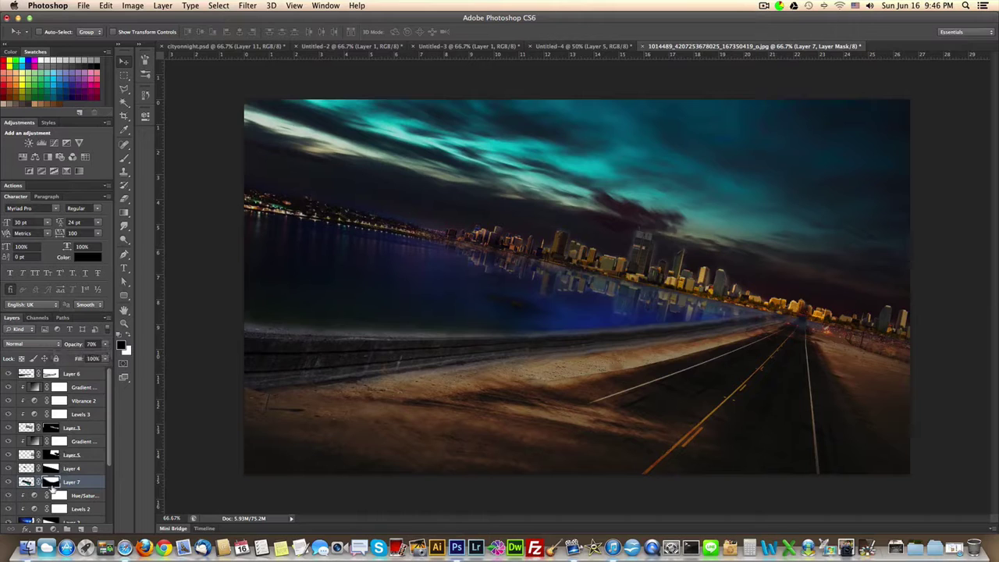
Step: Add a Levels adjustment clipped to Layer 7, raise the input black level to 40 and lower the output white level
{"action": "left_click", "coordinate": [53, 529]}
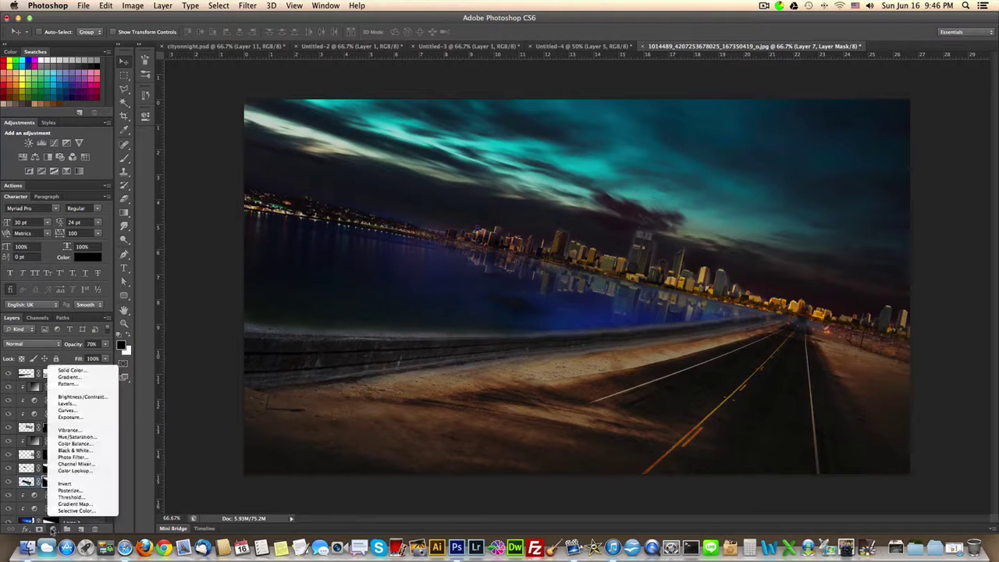
{"action": "left_click", "coordinate": [88, 404], "text": "alt"}
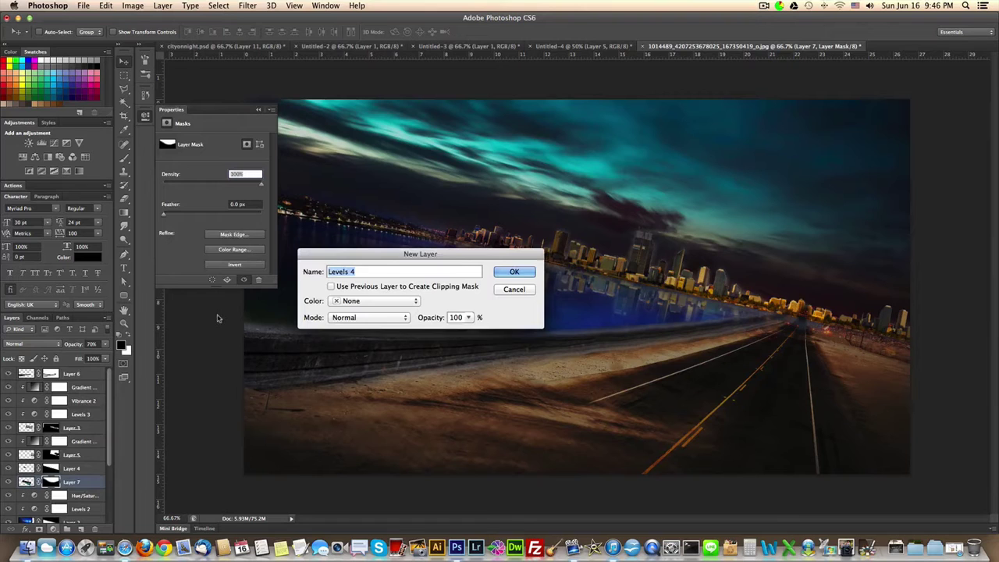
{"action": "left_click", "coordinate": [386, 287]}
{"action": "left_click", "coordinate": [515, 272]}
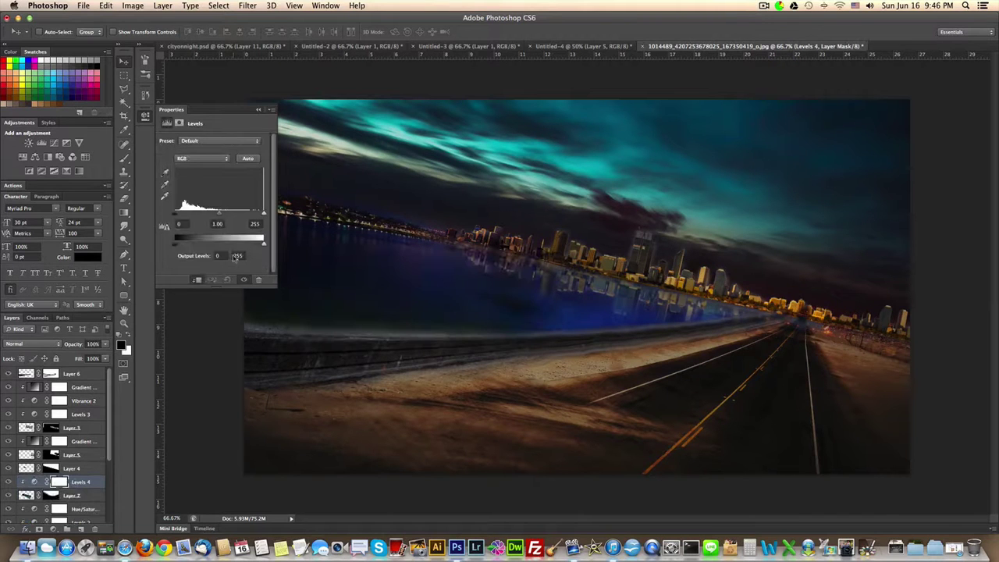
{"action": "left_click_drag", "start_coordinate": [177, 218], "coordinate": [185, 218]}
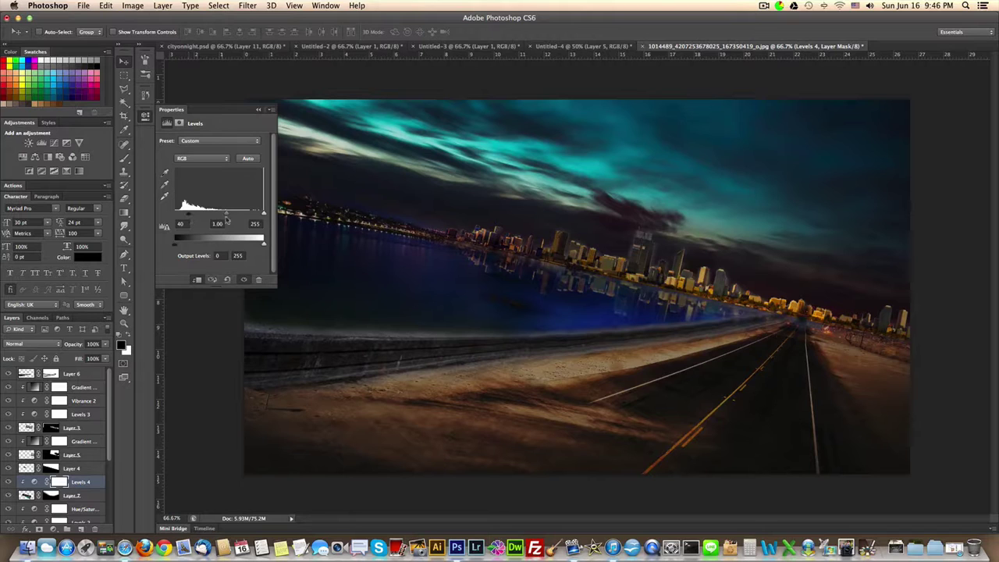
{"action": "left_click_drag", "start_coordinate": [263, 246], "coordinate": [246, 246]}
Step: Target Layer 7's image instead of its mask and shrink the Dodge tool's brush to 50 px over the mirrored buildings
{"action": "left_click", "coordinate": [51, 495]}
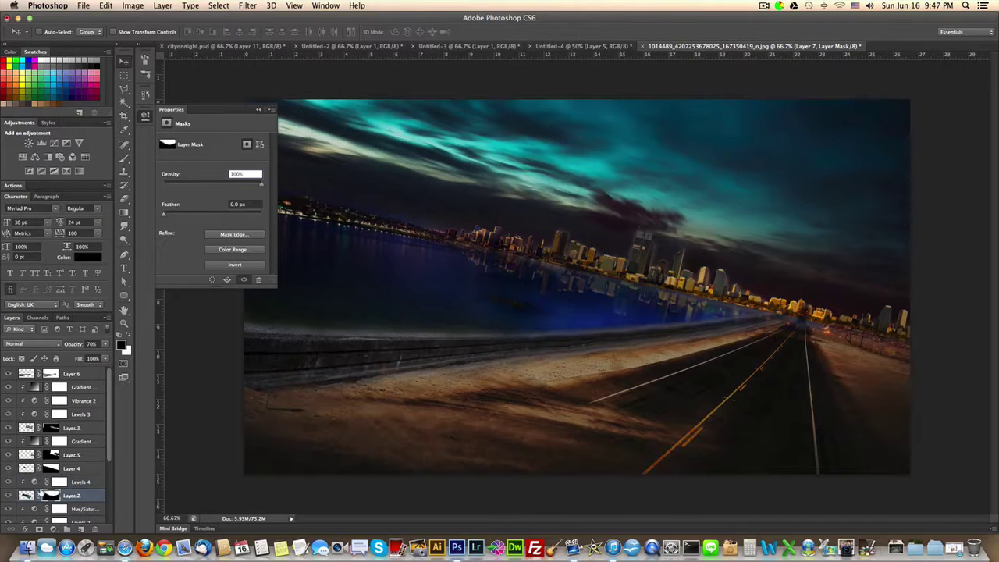
{"action": "left_click", "coordinate": [28, 495]}
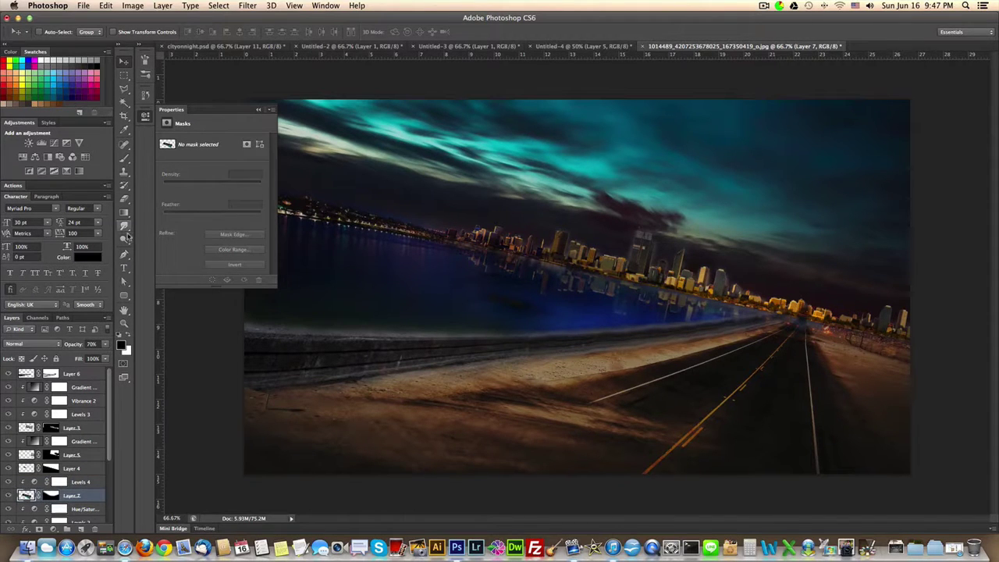
{"action": "left_click", "coordinate": [124, 240]}
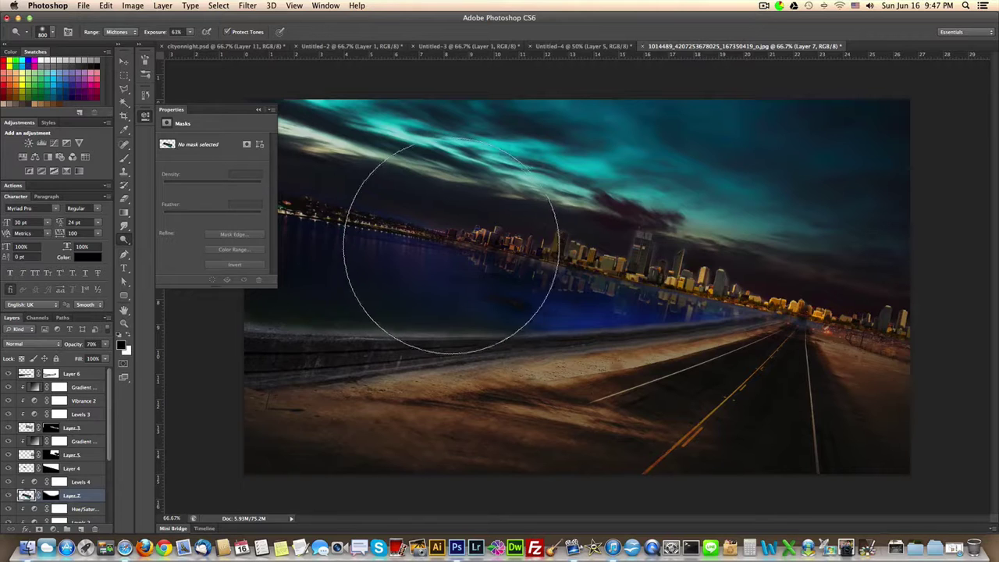
{"action": "key", "text": "bracketleft"}
{"action": "key", "text": "bracketleft"}
{"action": "key", "text": "bracketleft"}
{"action": "key", "text": "bracketleft"}
{"action": "key", "text": "bracketleft"}
{"action": "key", "text": "bracketleft"}
{"action": "key", "text": "bracketleft"}
{"action": "key", "text": "bracketleft"}
{"action": "key", "text": "bracketleft"}
{"action": "key", "text": "bracketleft"}
{"action": "key", "text": "bracketleft"}
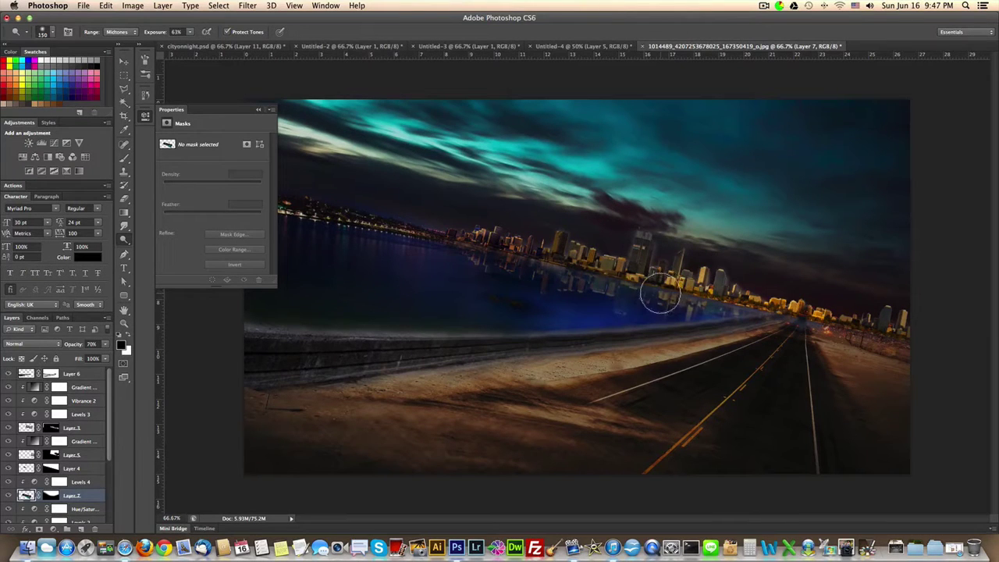
{"action": "key", "text": "bracketleft"}
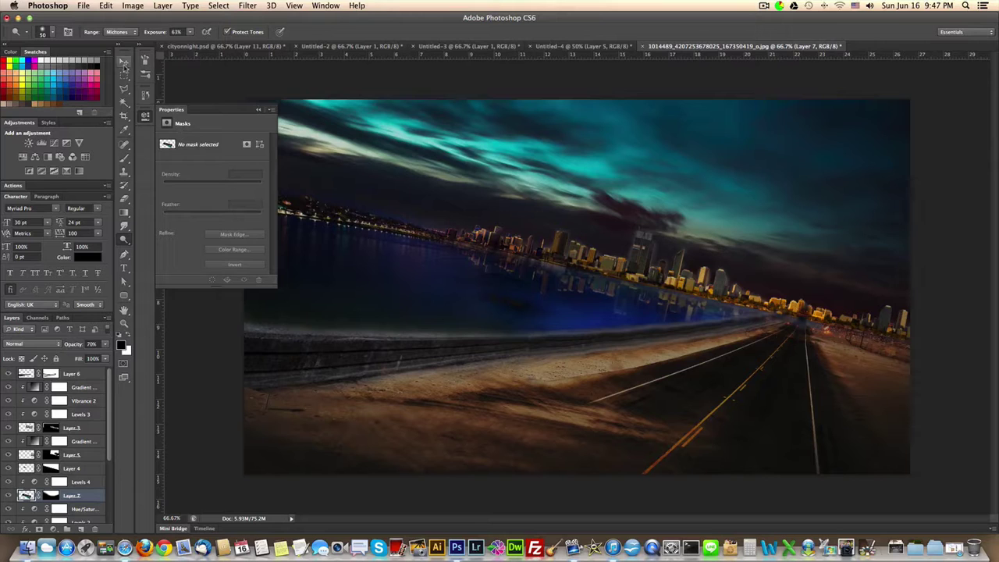
Step: Target Layer 7's mask and touch it up with a small black brush at 41% opacity
{"action": "left_click", "coordinate": [123, 62]}
{"action": "left_click", "coordinate": [52, 496]}
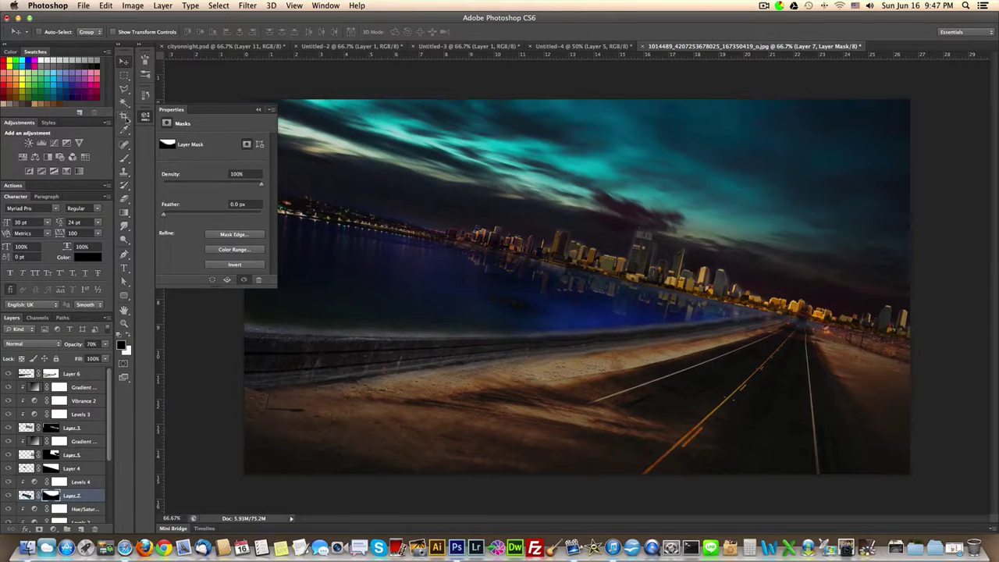
{"action": "left_click", "coordinate": [123, 158]}
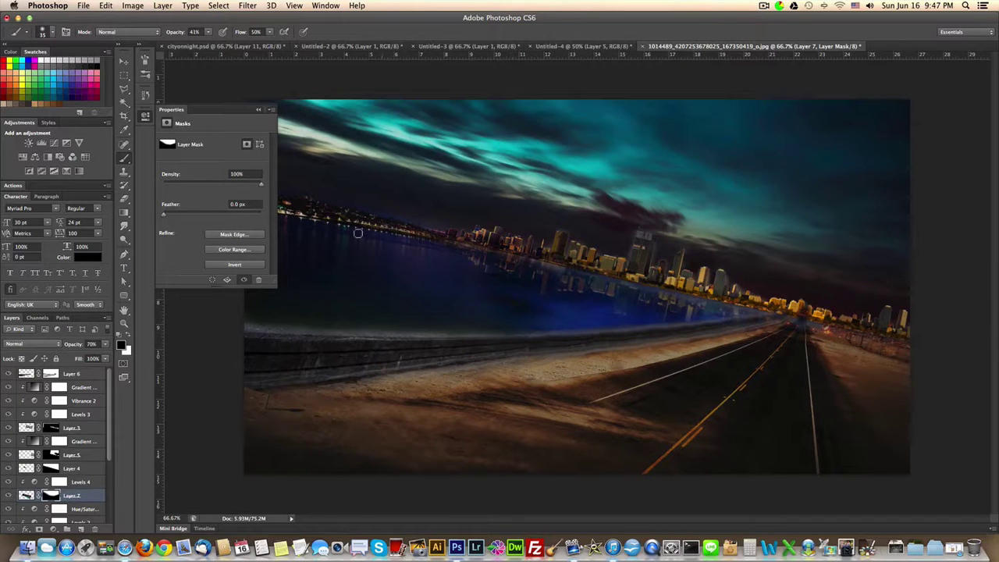
{"action": "left_click", "coordinate": [124, 61]}
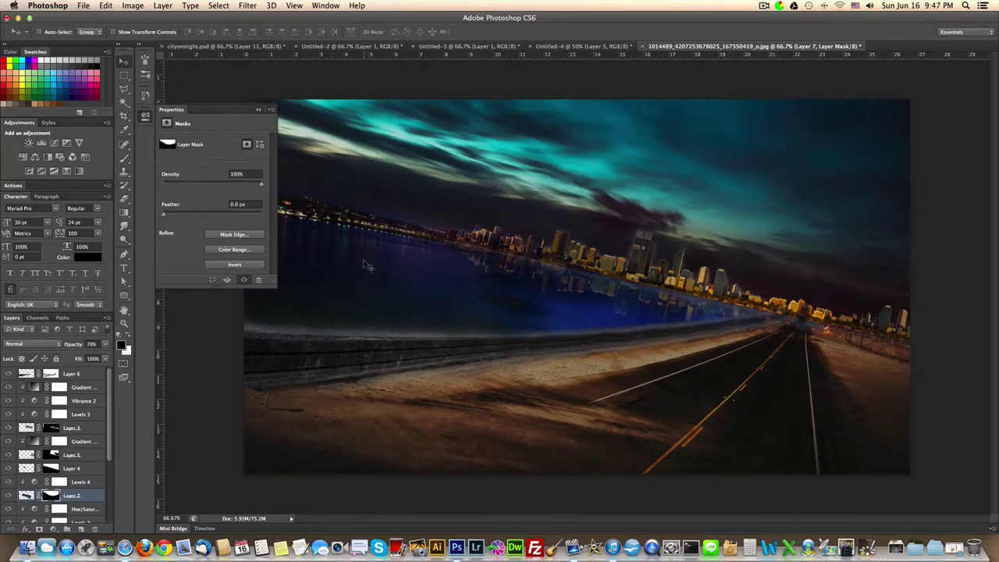
Step: Add a linear black-to-transparent Gradient Fill clipped to Layer 7, try other angles, and set the angle to 90°
{"action": "left_click", "coordinate": [52, 530]}
{"action": "left_click", "coordinate": [467, 364]}
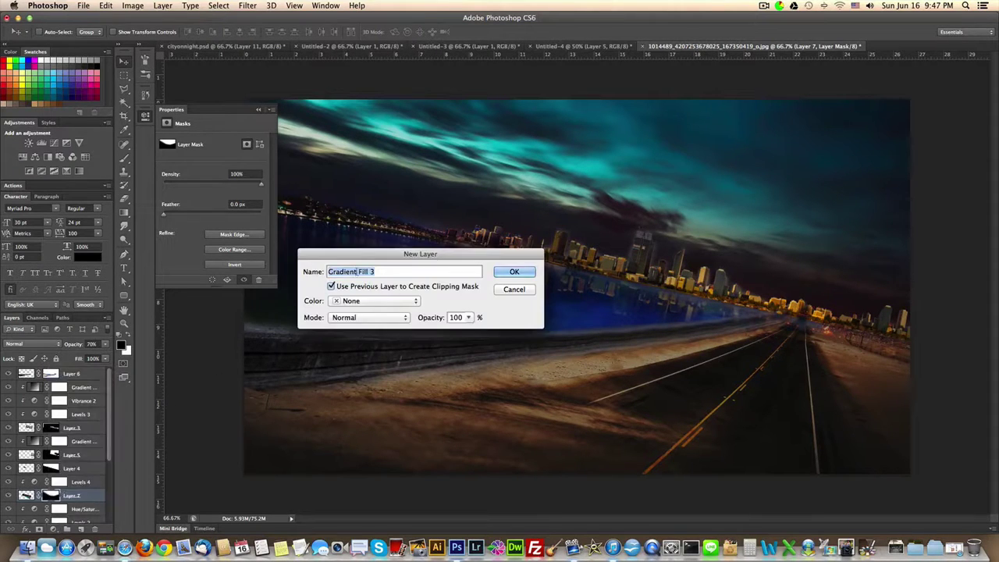
{"action": "left_click", "coordinate": [508, 270]}
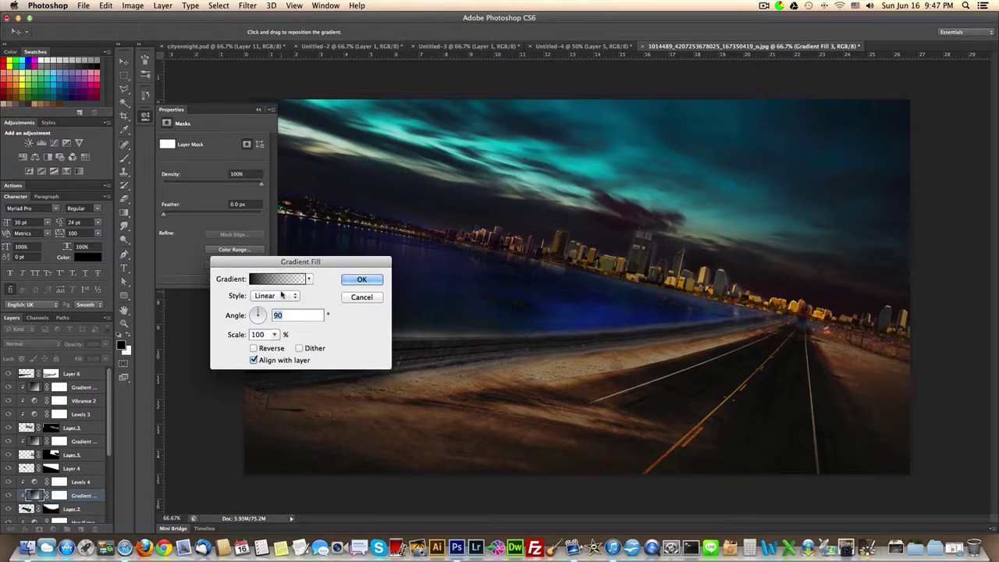
{"action": "left_click_drag", "start_coordinate": [266, 312], "coordinate": [256, 323]}
{"action": "left_click_drag", "start_coordinate": [260, 325], "coordinate": [263, 304]}
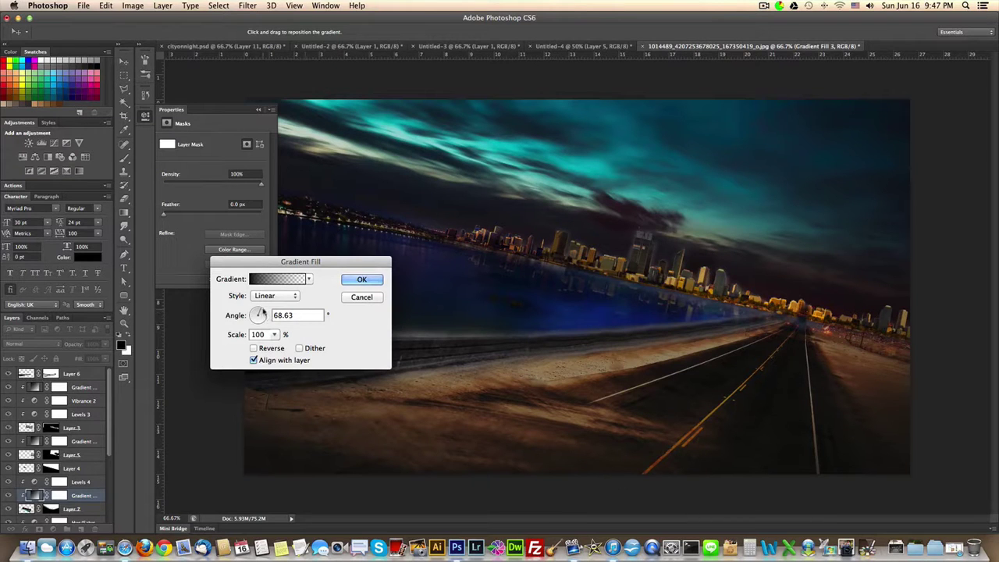
{"action": "double_click", "coordinate": [285, 316]}
{"action": "type", "text": "90"}
{"action": "key", "text": "Return"}
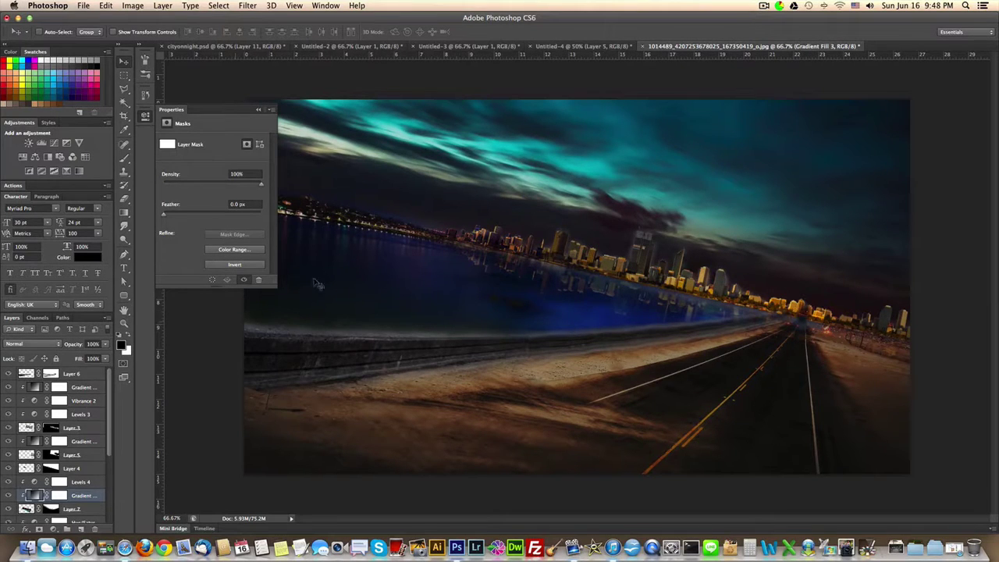
{"action": "left_click", "coordinate": [146, 117]}
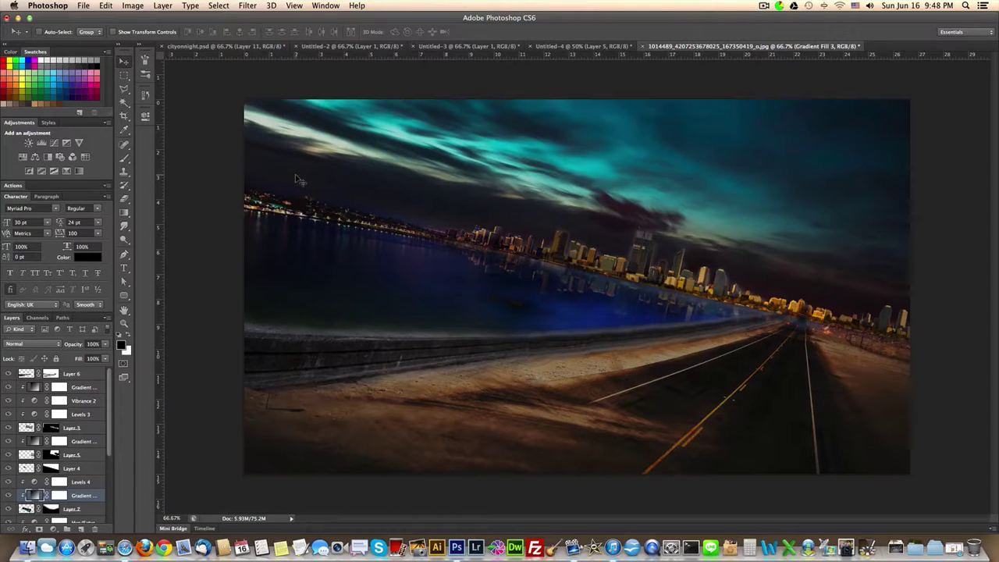
Step: Look through the source documents and select the moonlit river city photo, Layer 7, in Untitled-4
{"action": "left_click", "coordinate": [469, 47]}
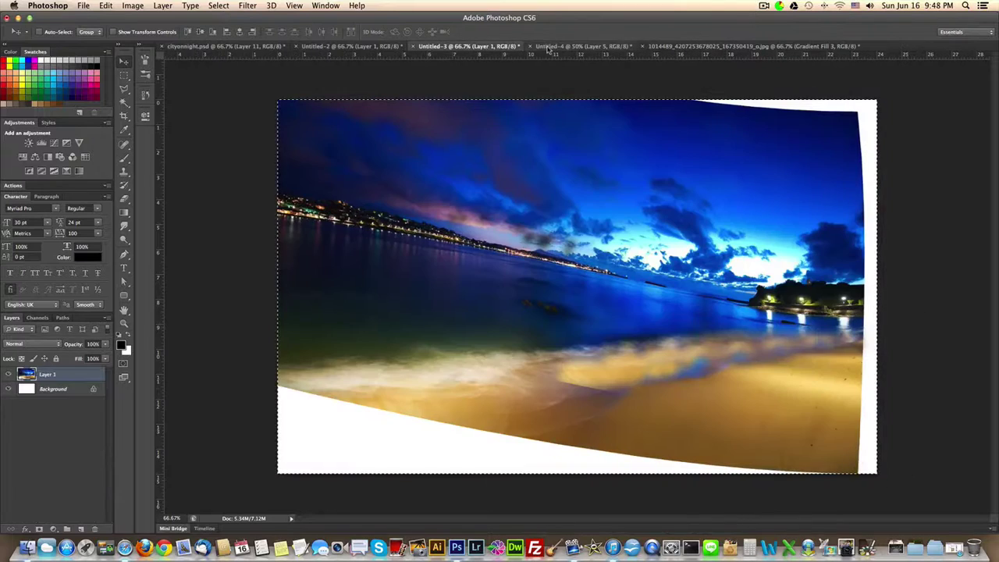
{"action": "left_click", "coordinate": [380, 47]}
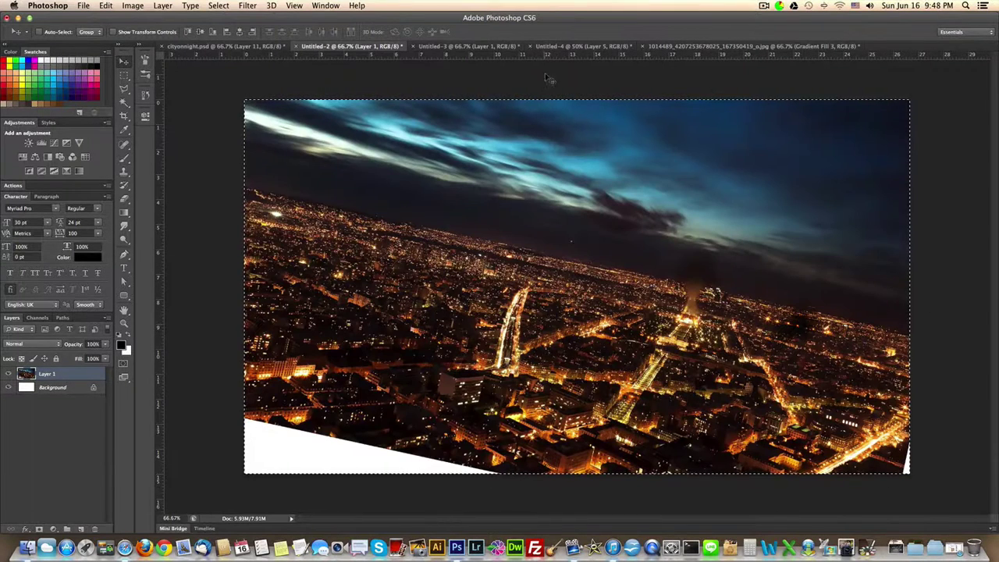
{"action": "left_click", "coordinate": [562, 47]}
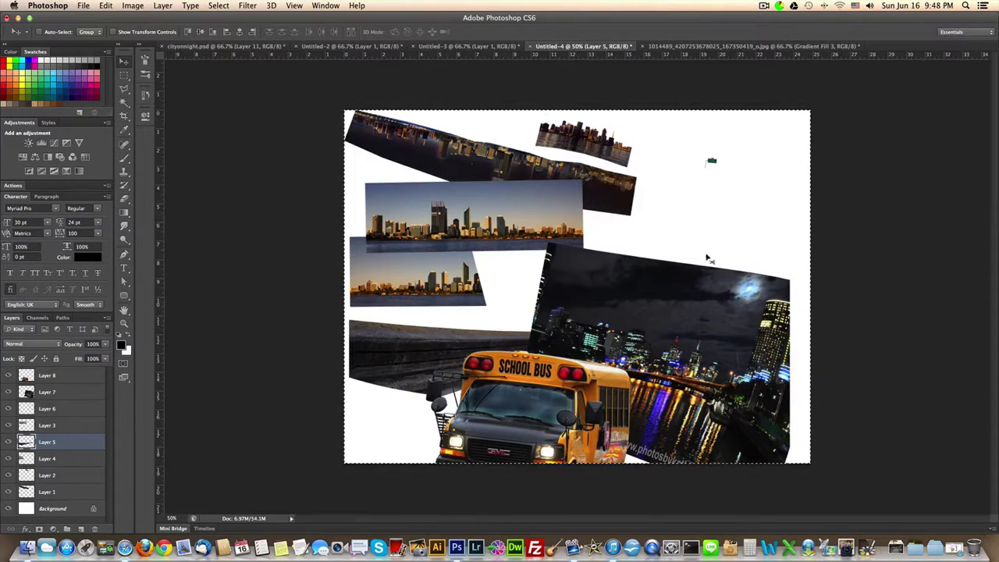
{"action": "right_click", "coordinate": [666, 300]}
{"action": "left_click", "coordinate": [691, 305]}
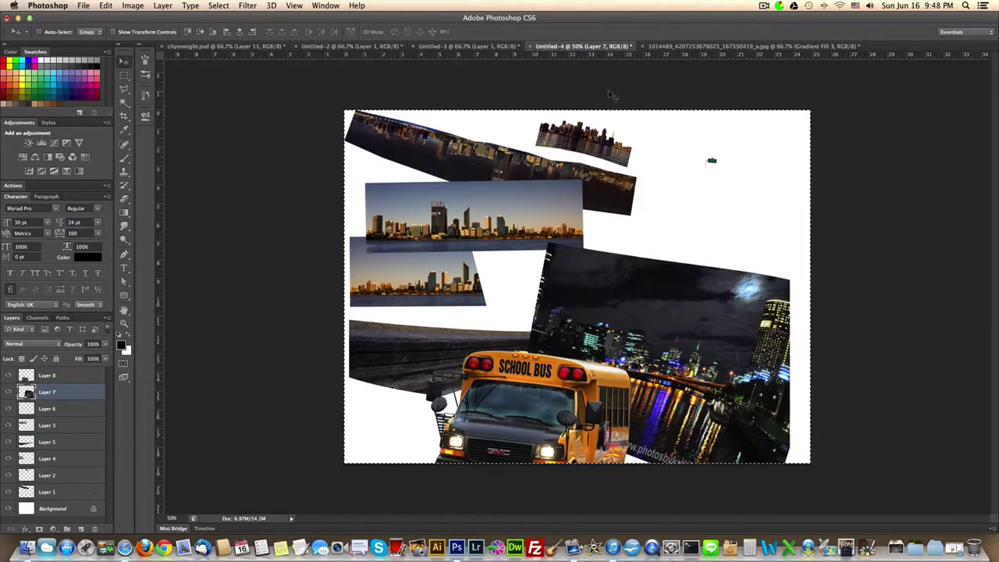
Step: Paste the moonlit river city photo above all layers of the road composite and position it over the road's right side
{"action": "key", "text": "ctrl+Tab"}
{"action": "key", "text": "super+v"}
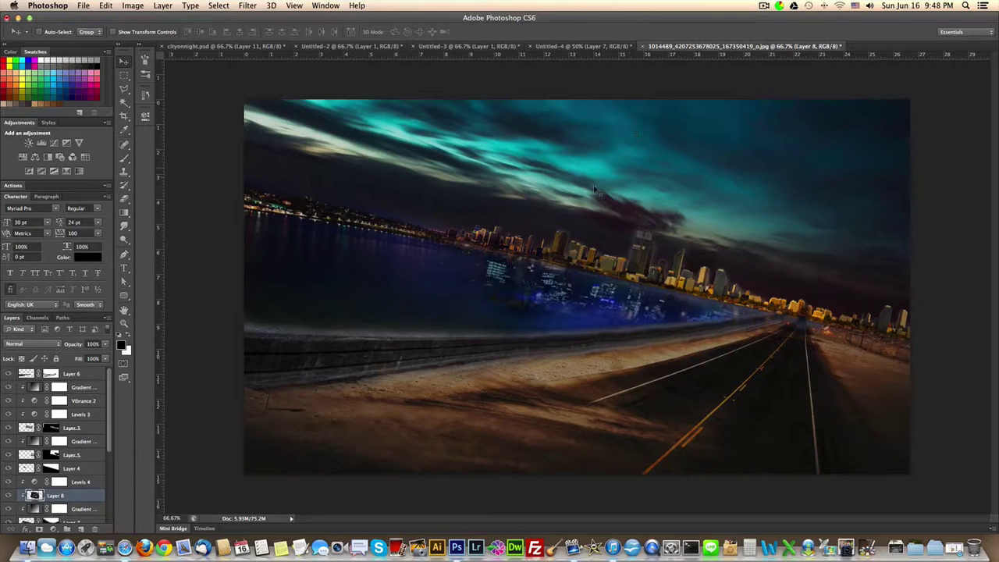
{"action": "key", "text": "super+z"}
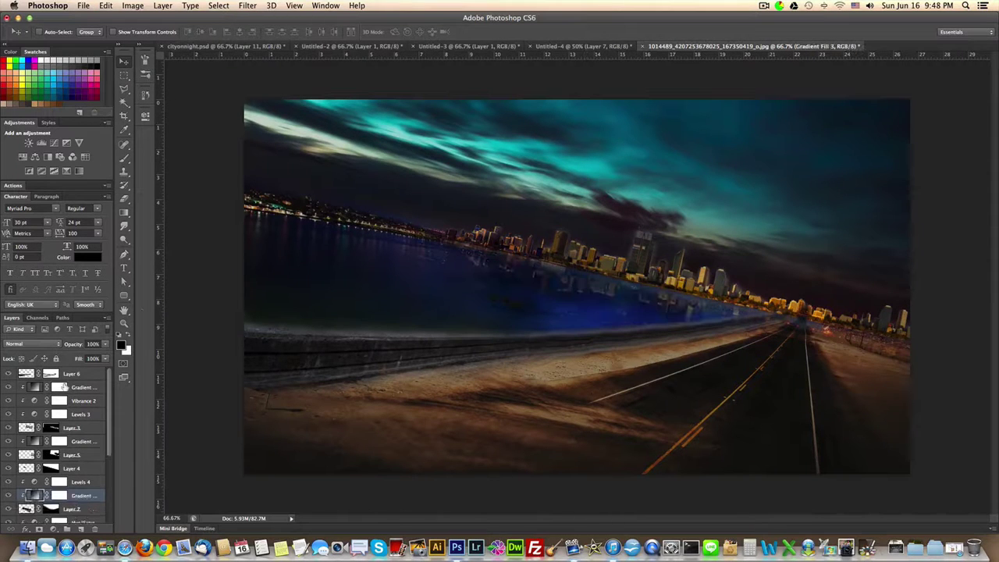
{"action": "left_click", "coordinate": [93, 376]}
{"action": "key", "text": "super+v"}
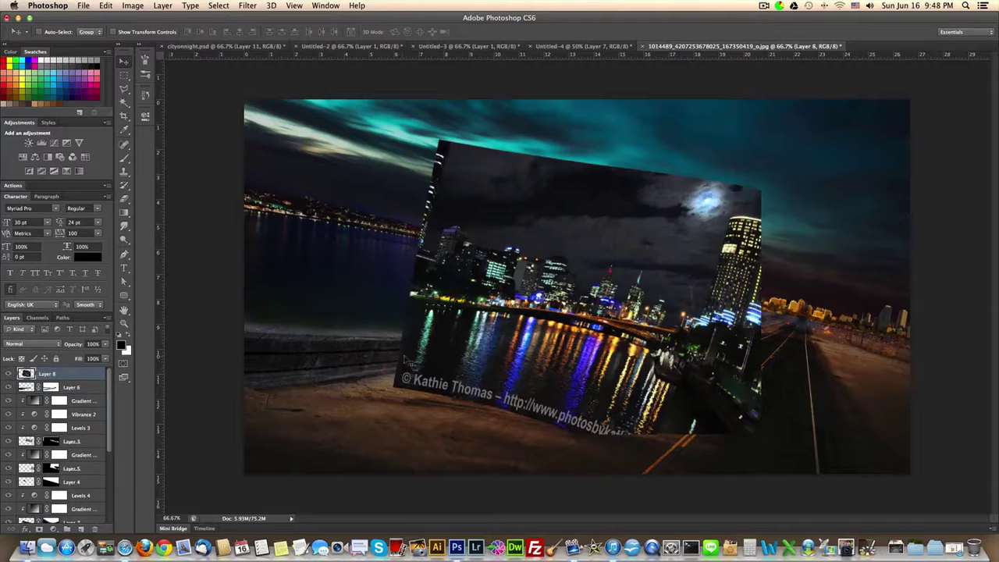
{"action": "left_click_drag", "start_coordinate": [520, 368], "coordinate": [673, 387]}
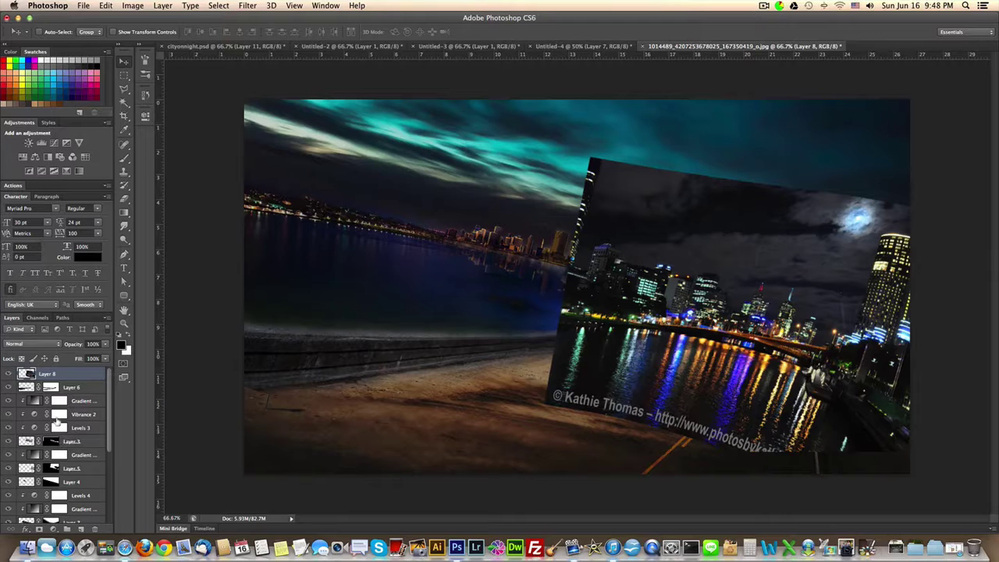
Step: Add a mask to Layer 8 and hide its sky, skyline and river with a black-filled polygonal selection, keeping the tower and trees
{"action": "left_click", "coordinate": [39, 529]}
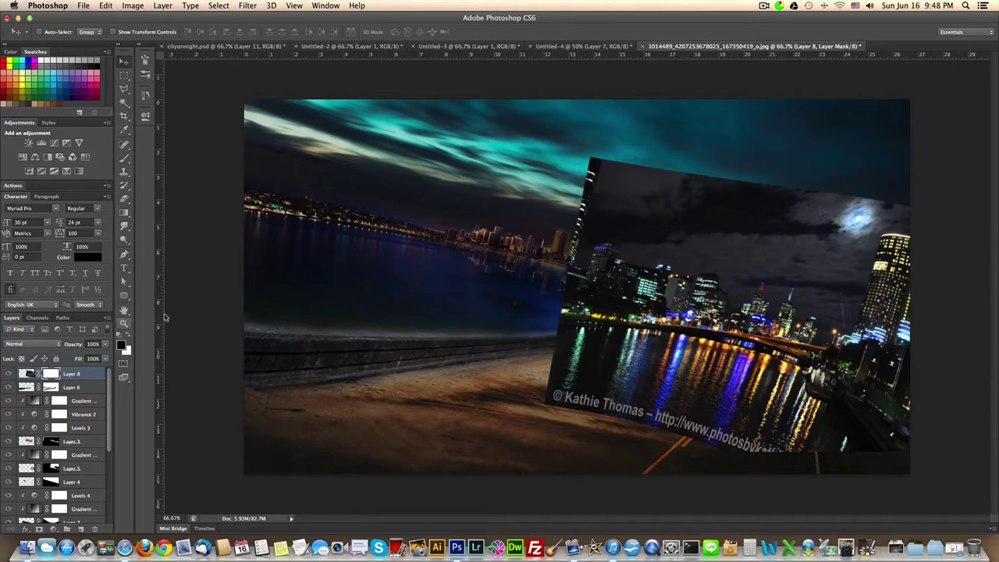
{"action": "left_click", "coordinate": [124, 91]}
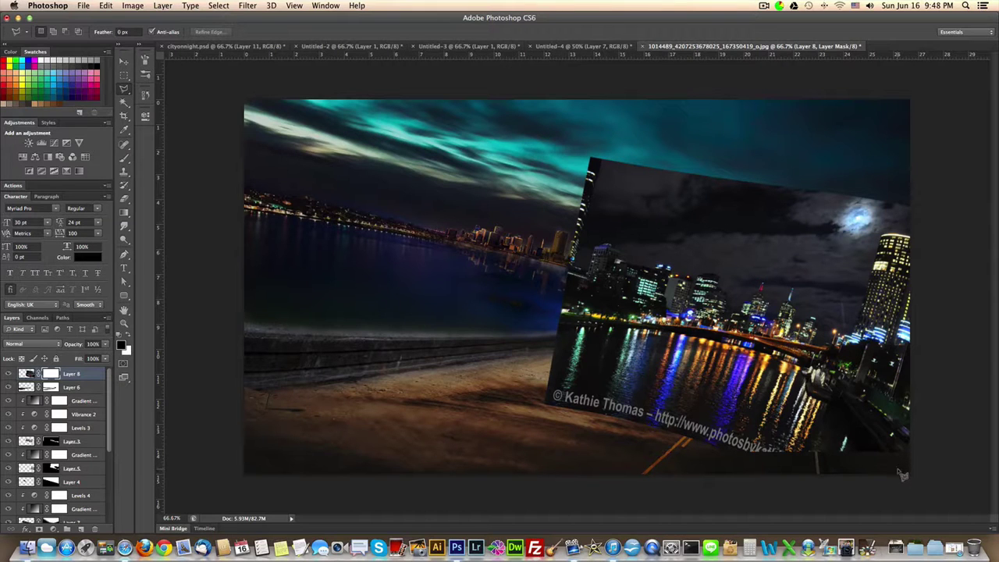
{"action": "mouse_move", "coordinate": [896, 464]}
{"action": "left_mouse_down"}
{"action": "mouse_move", "coordinate": [850, 407]}
{"action": "mouse_move", "coordinate": [808, 392]}
{"action": "mouse_move", "coordinate": [801, 357]}
{"action": "mouse_move", "coordinate": [827, 351]}
{"action": "mouse_move", "coordinate": [841, 332]}
{"action": "mouse_move", "coordinate": [878, 232]}
{"action": "mouse_move", "coordinate": [924, 242]}
{"action": "mouse_move", "coordinate": [924, 200]}
{"action": "mouse_move", "coordinate": [565, 137]}
{"action": "mouse_move", "coordinate": [468, 432]}
{"action": "mouse_move", "coordinate": [808, 526]}
{"action": "mouse_move", "coordinate": [888, 516]}
{"action": "left_mouse_up"}
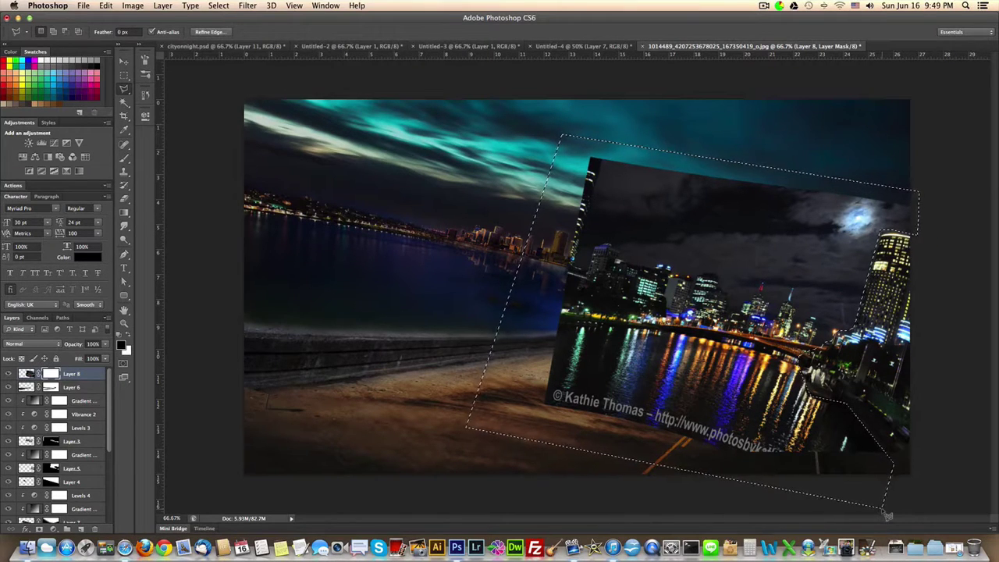
{"action": "key", "text": "alt+BackSpace"}
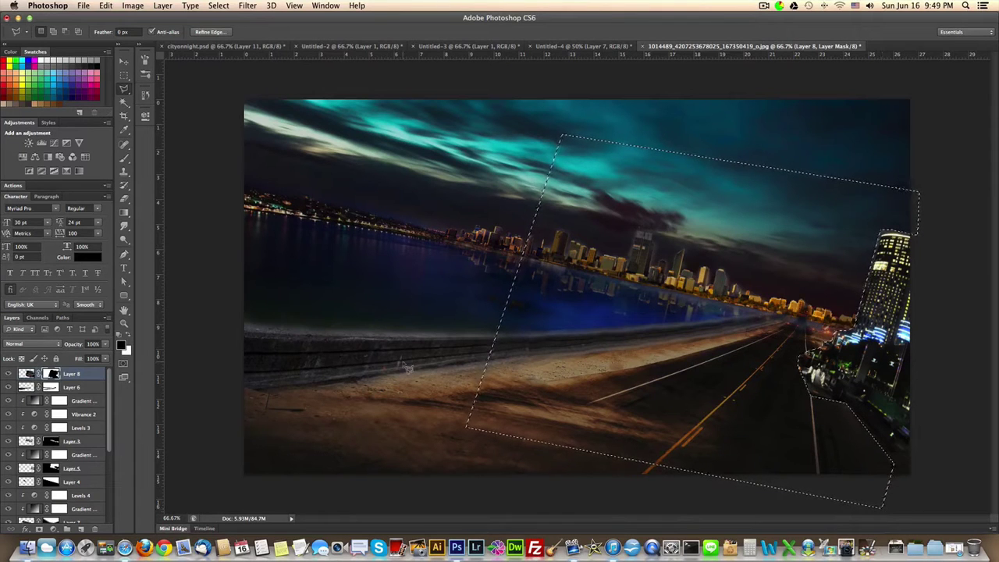
{"action": "key", "text": "m"}
{"action": "key", "text": "ctrl+d"}
{"action": "key", "text": "v"}
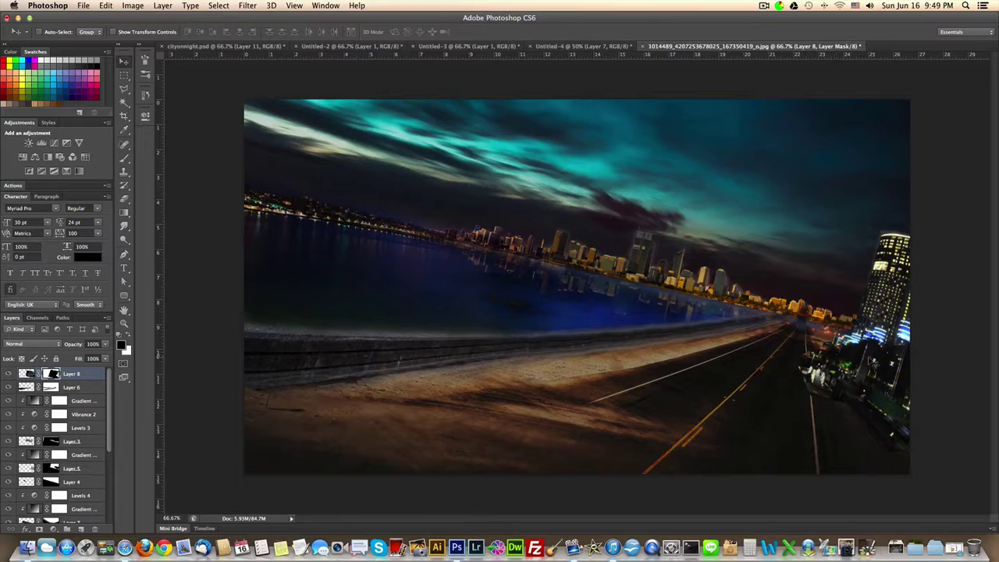
Step: Position the masked tower and trees along the road's right edge and blend their mask with a 50 px black brush at 41% opacity
{"action": "mouse_move", "coordinate": [890, 343]}
{"action": "left_mouse_down"}
{"action": "mouse_move", "coordinate": [894, 327]}
{"action": "mouse_move", "coordinate": [880, 338]}
{"action": "left_mouse_up"}
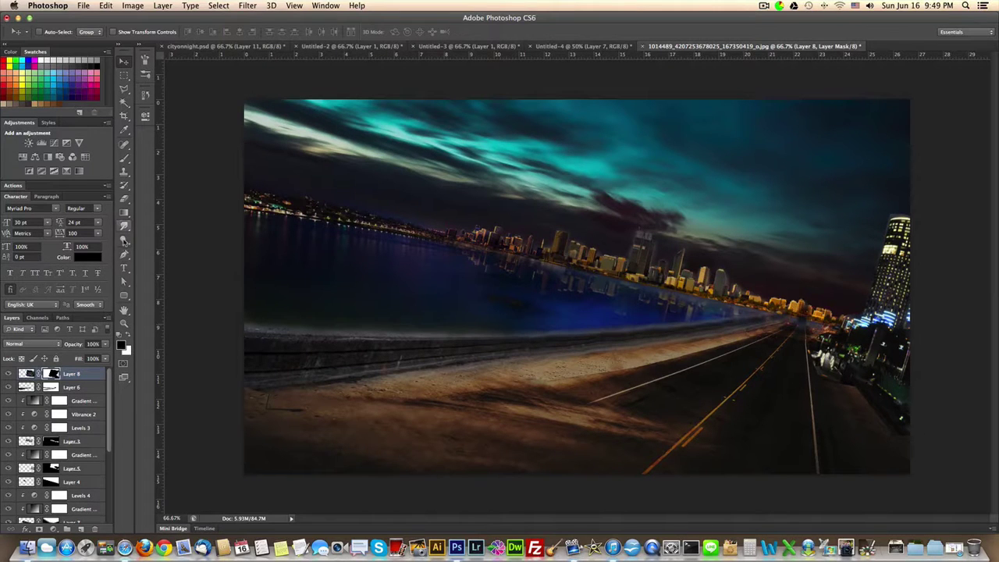
{"action": "left_click", "coordinate": [125, 158]}
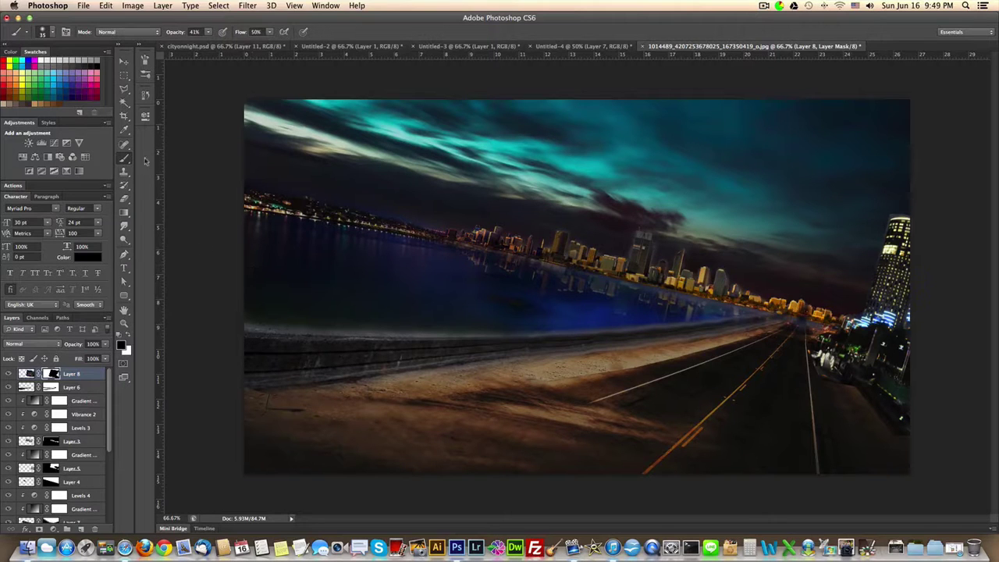
{"action": "left_click", "coordinate": [124, 61]}
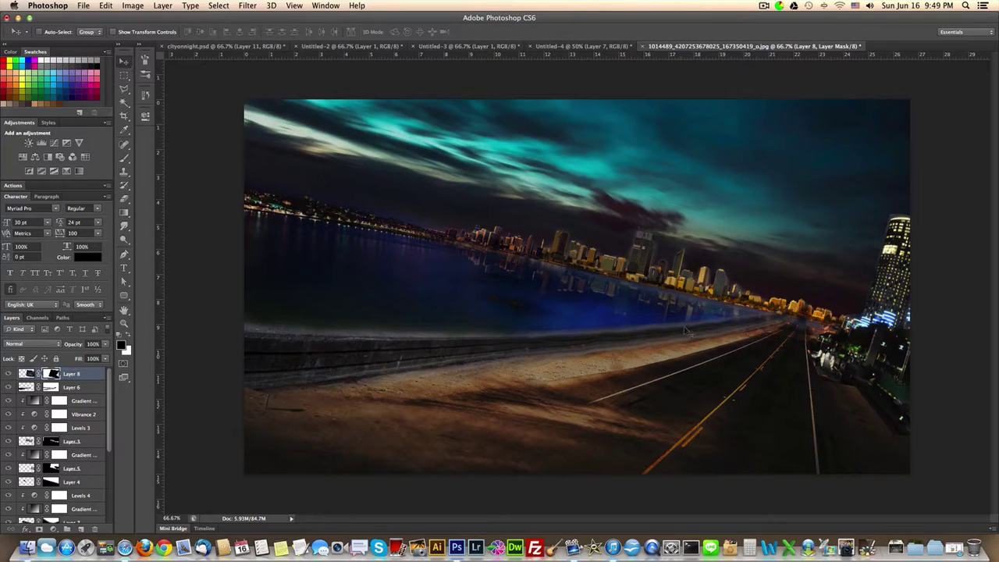
{"action": "left_click_drag", "start_coordinate": [879, 363], "coordinate": [873, 355]}
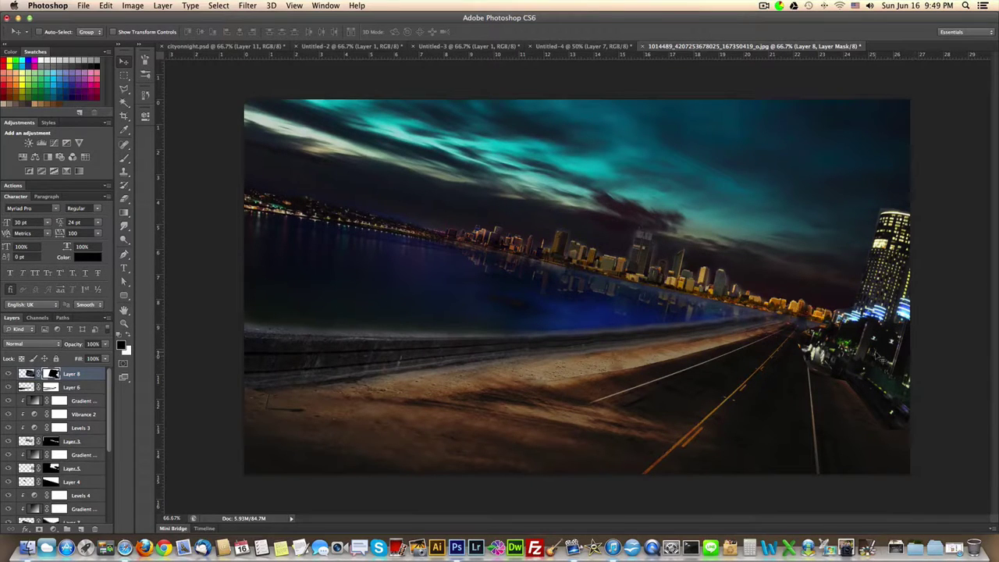
{"action": "left_click_drag", "start_coordinate": [881, 327], "coordinate": [857, 349]}
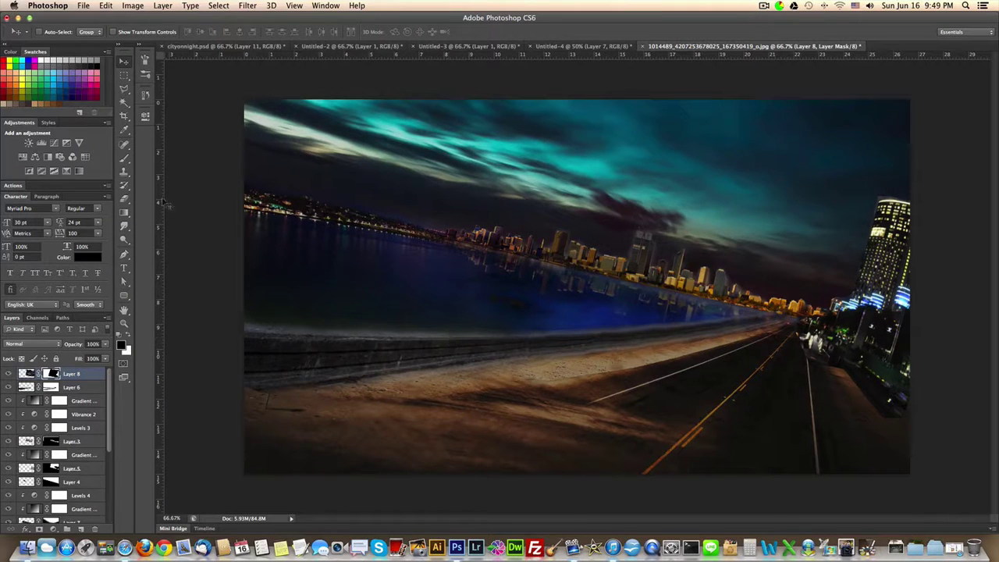
{"action": "left_click", "coordinate": [125, 158]}
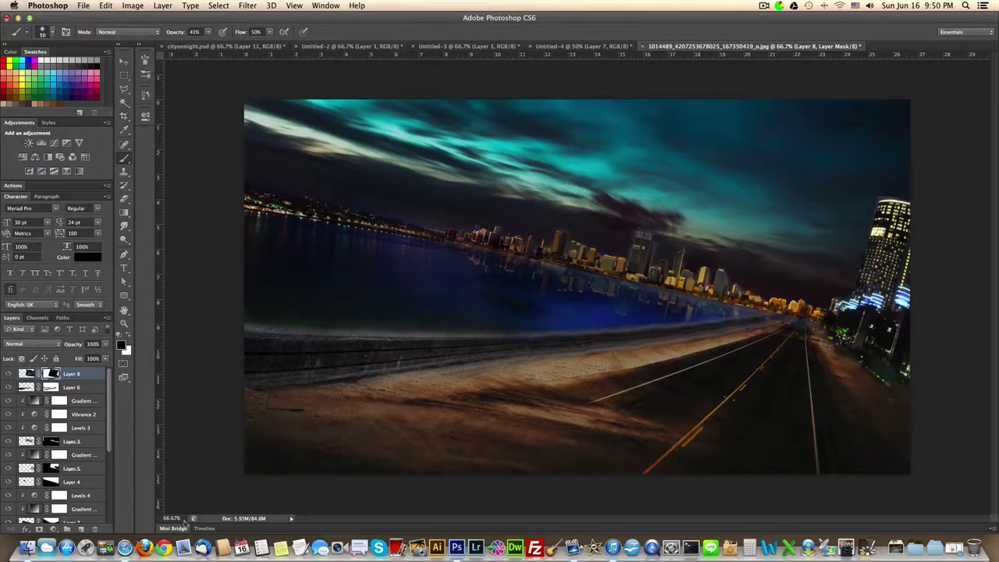
Step: Adjust the Levels 1 layer above the Background to midtones 0.89, input white 236 and output white 168
{"action": "scroll", "coordinate": [31, 445], "scroll_direction": "down", "scroll_amount": 5}
{"action": "left_click", "coordinate": [29, 517]}
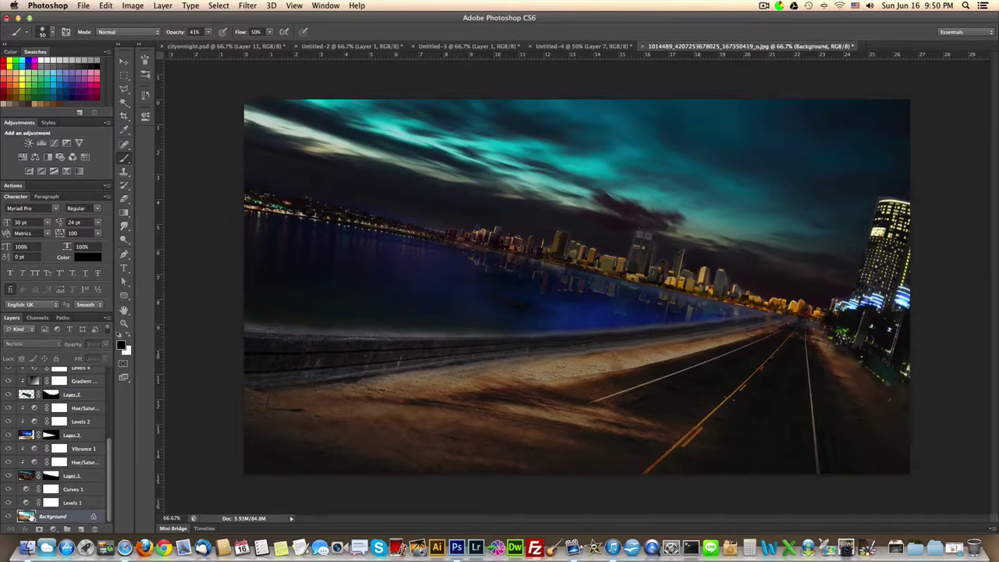
{"action": "left_click", "coordinate": [25, 504]}
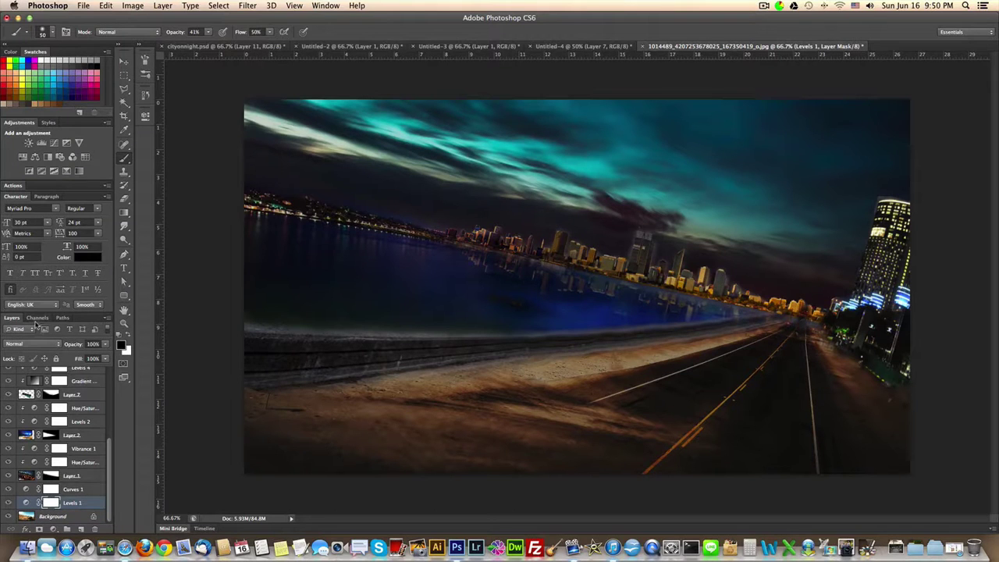
{"action": "left_click", "coordinate": [27, 504]}
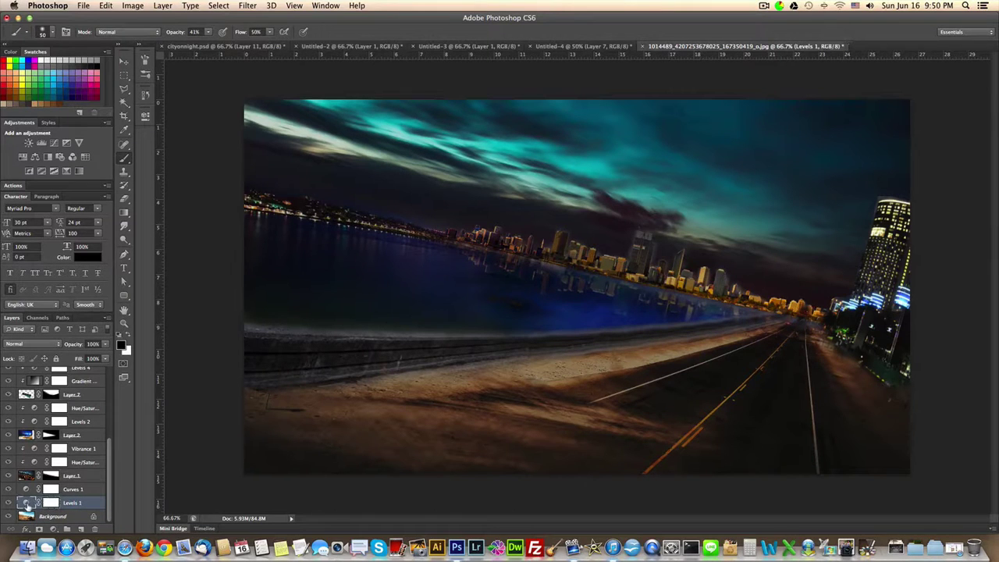
{"action": "double_click", "coordinate": [26, 504]}
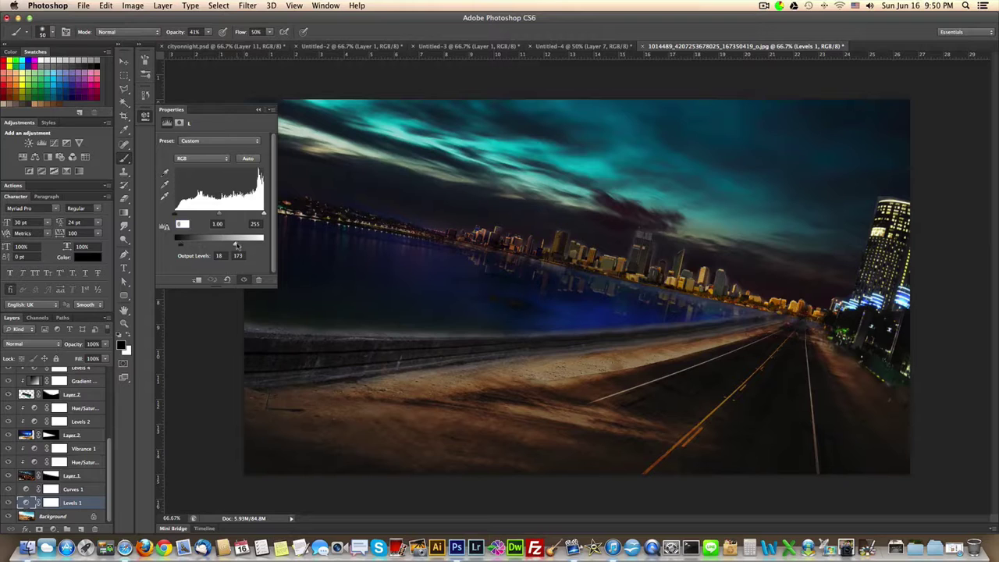
{"action": "left_click_drag", "start_coordinate": [228, 245], "coordinate": [225, 243]}
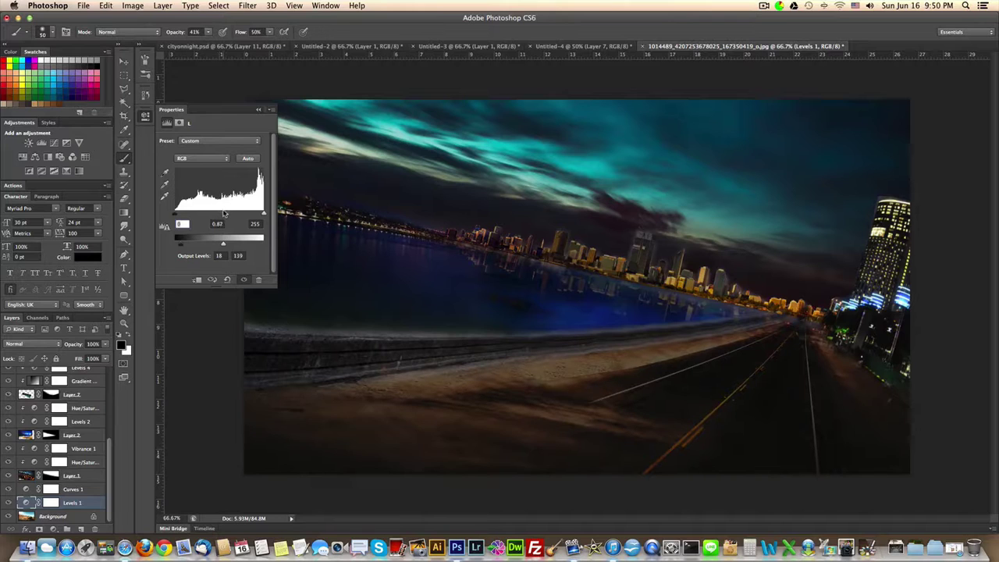
{"action": "left_click_drag", "start_coordinate": [226, 246], "coordinate": [228, 246]}
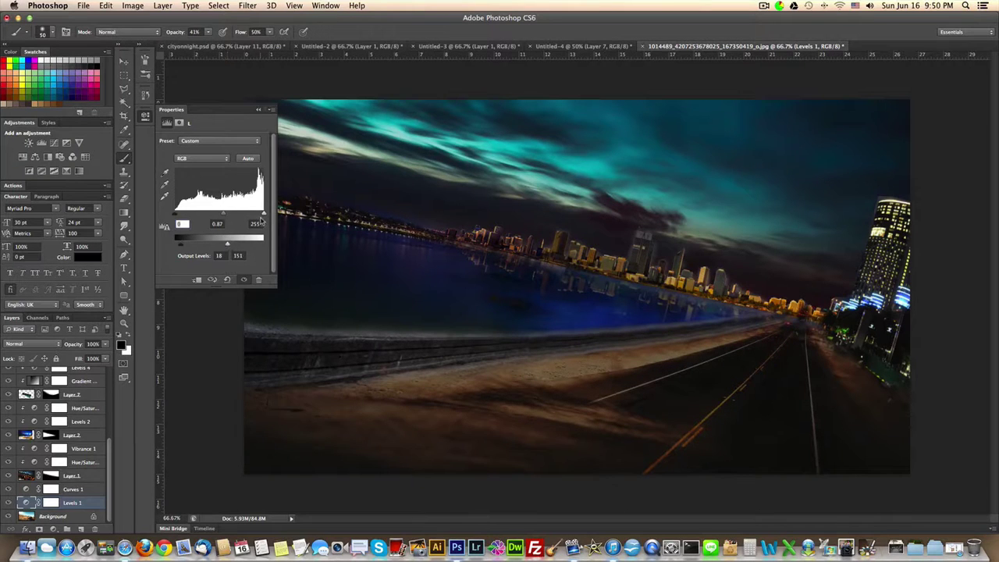
{"action": "left_click_drag", "start_coordinate": [256, 215], "coordinate": [257, 214]}
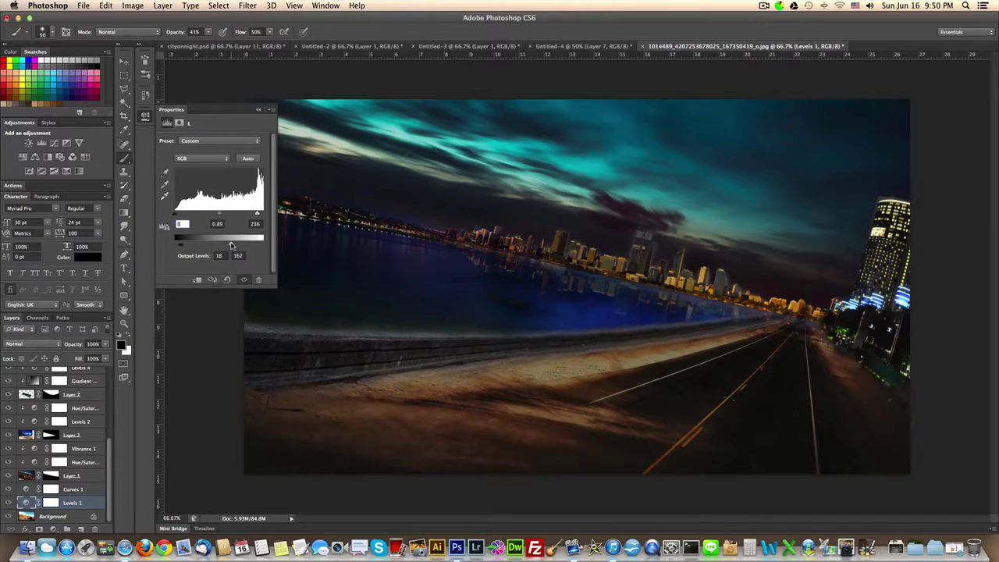
{"action": "left_click_drag", "start_coordinate": [231, 246], "coordinate": [235, 246]}
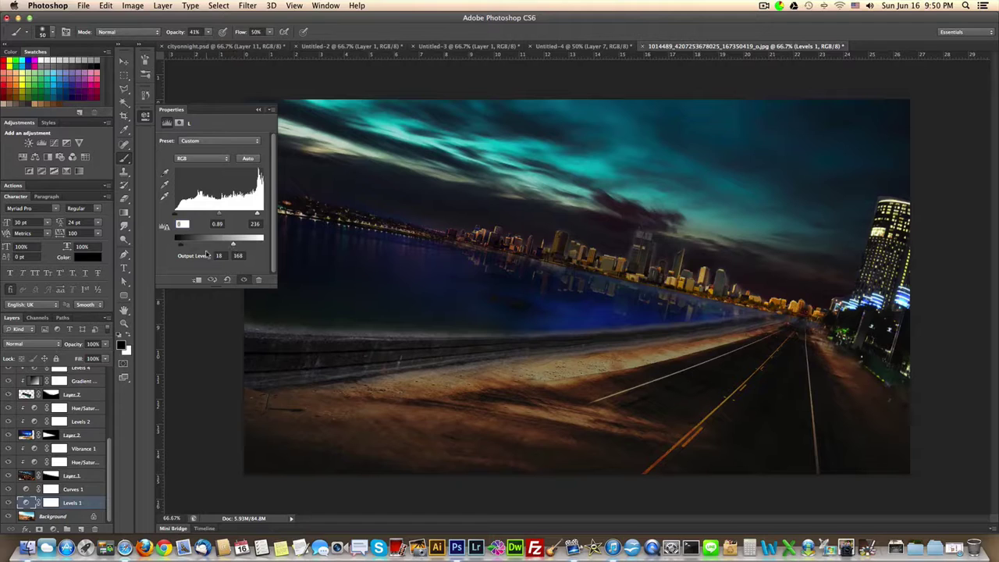
Step: Add a Levels adjustment clipped to Layer 8 with midtones 0.82, input white 225 and output white 240
{"action": "left_click", "coordinate": [124, 63]}
{"action": "scroll", "coordinate": [78, 411], "scroll_direction": "up", "scroll_amount": 5}
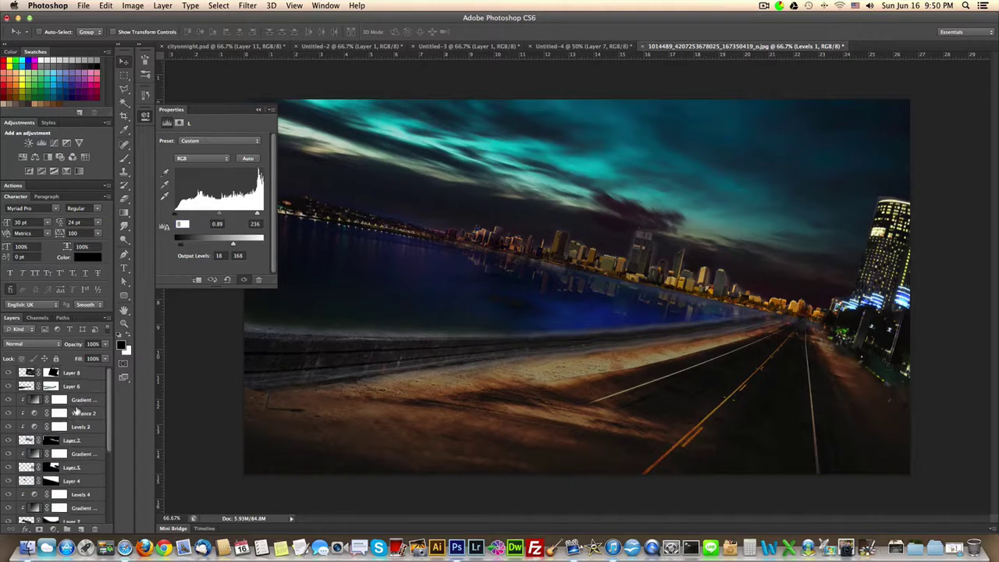
{"action": "left_click", "coordinate": [72, 375]}
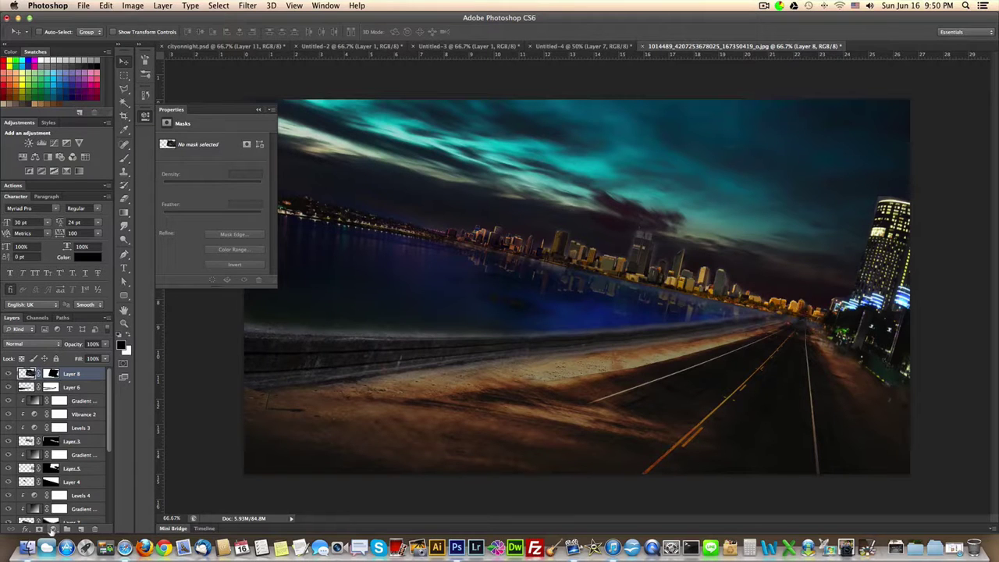
{"action": "left_click", "coordinate": [51, 529]}
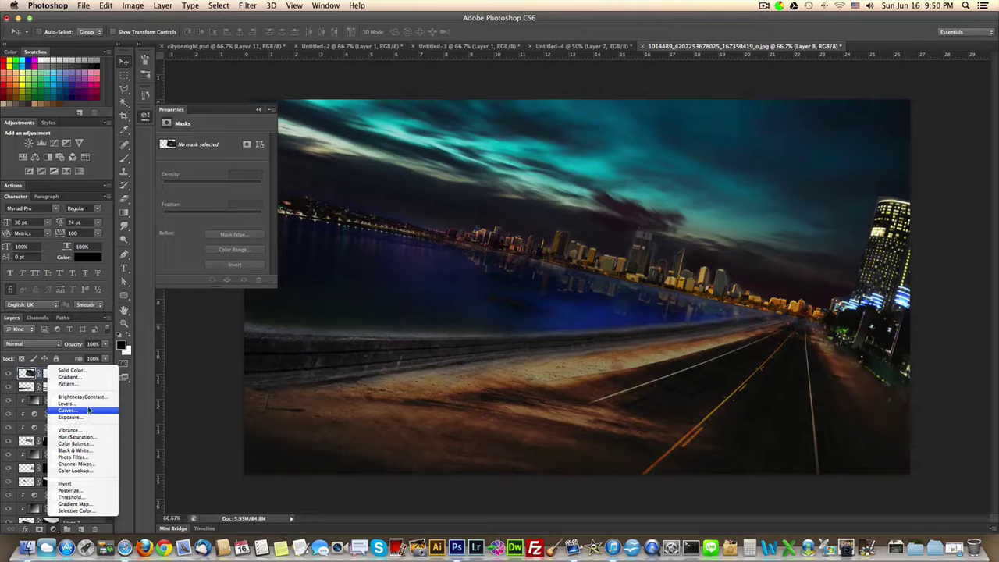
{"action": "left_click", "coordinate": [88, 403]}
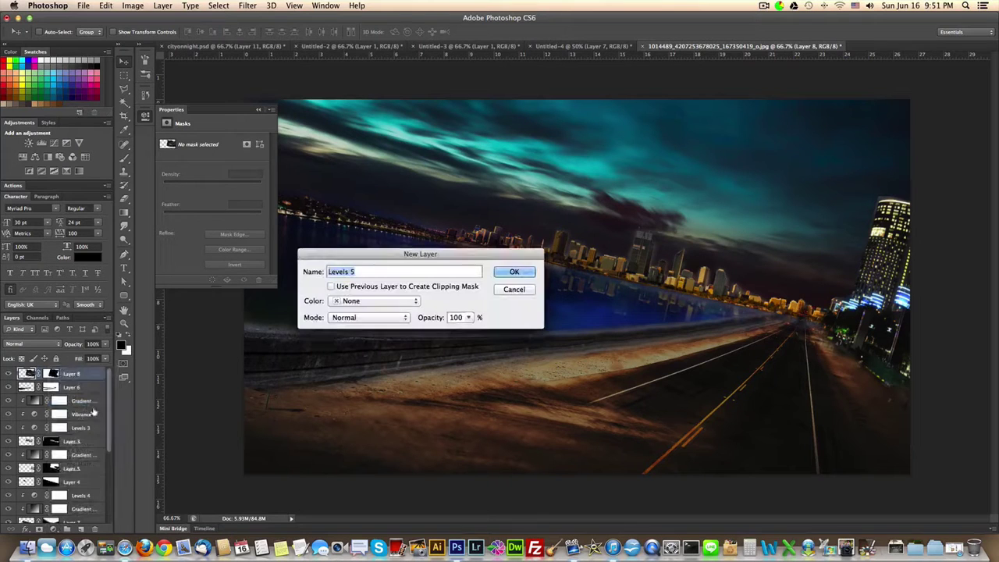
{"action": "left_click", "coordinate": [361, 288]}
{"action": "key", "text": "Return"}
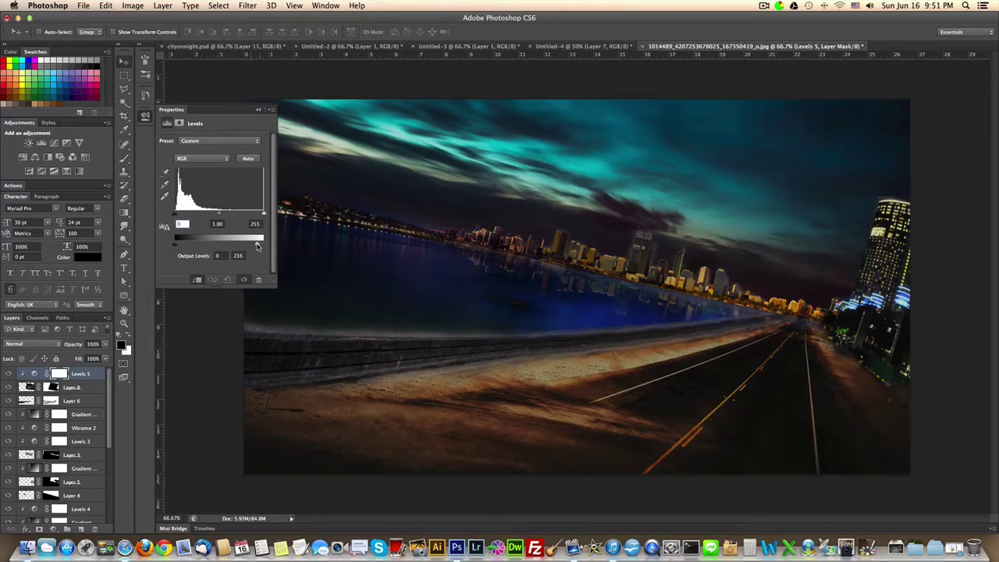
{"action": "left_click_drag", "start_coordinate": [258, 246], "coordinate": [219, 216]}
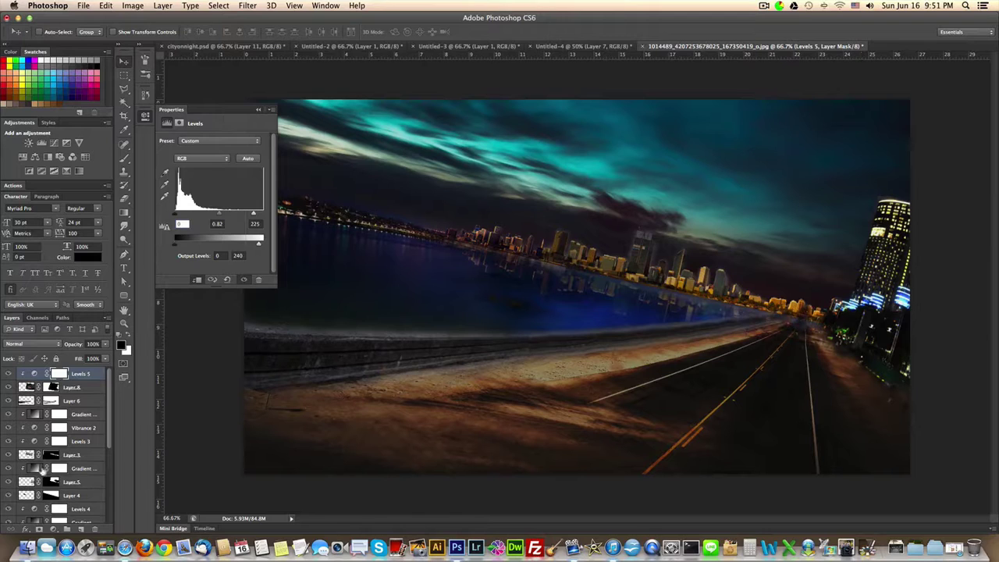
Step: Target Layer 8's image and move the tower and trees slightly lower beside the road
{"action": "left_click", "coordinate": [29, 386]}
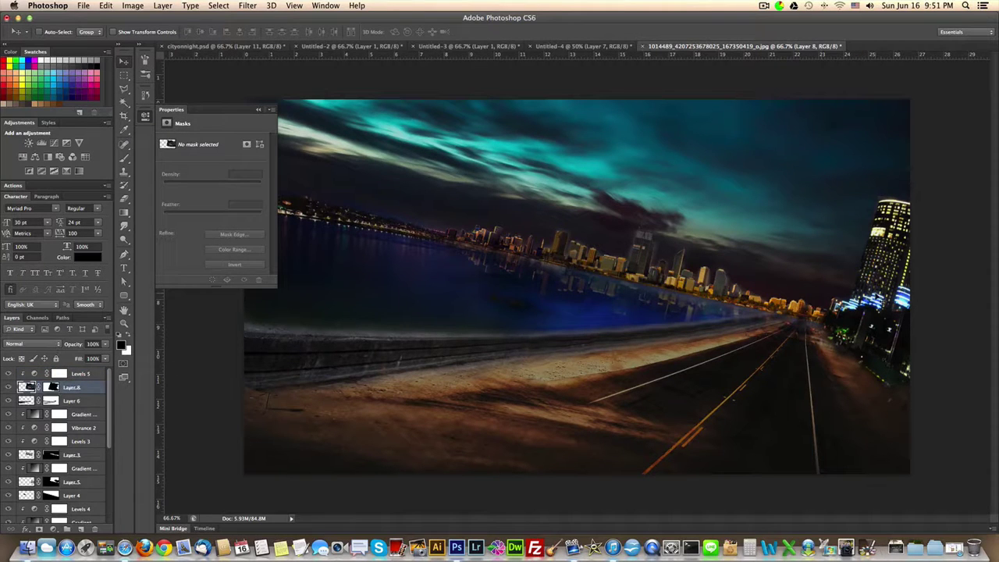
{"action": "left_click_drag", "start_coordinate": [890, 275], "coordinate": [888, 300]}
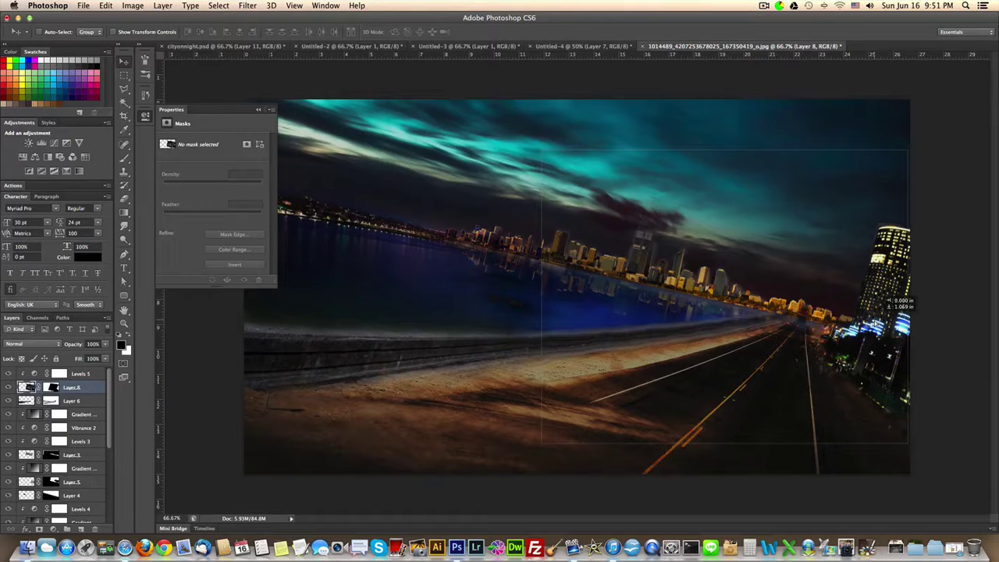
{"action": "left_click_drag", "start_coordinate": [889, 300], "coordinate": [873, 334]}
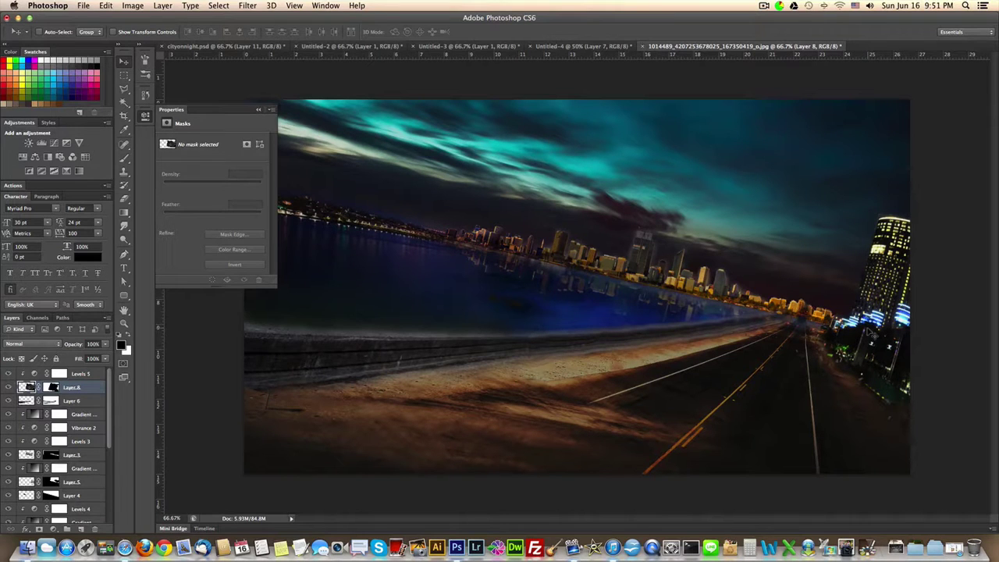
Step: Refine Layer 8's mask where the trees meet the road, alternating white and black with a 50 px brush at 41% opacity
{"action": "left_click", "coordinate": [52, 389]}
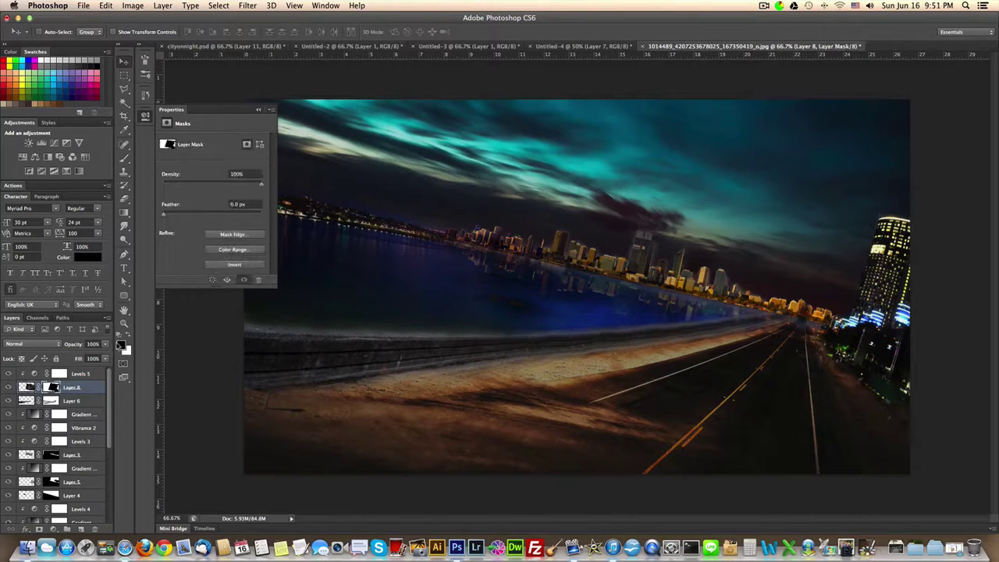
{"action": "left_click", "coordinate": [129, 340]}
{"action": "left_click", "coordinate": [124, 158]}
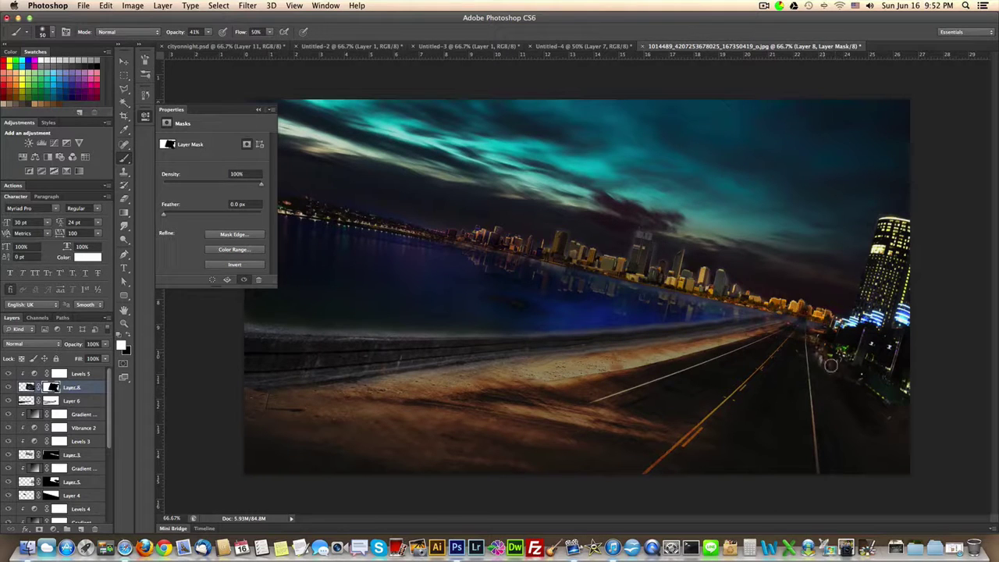
{"action": "left_click", "coordinate": [128, 341]}
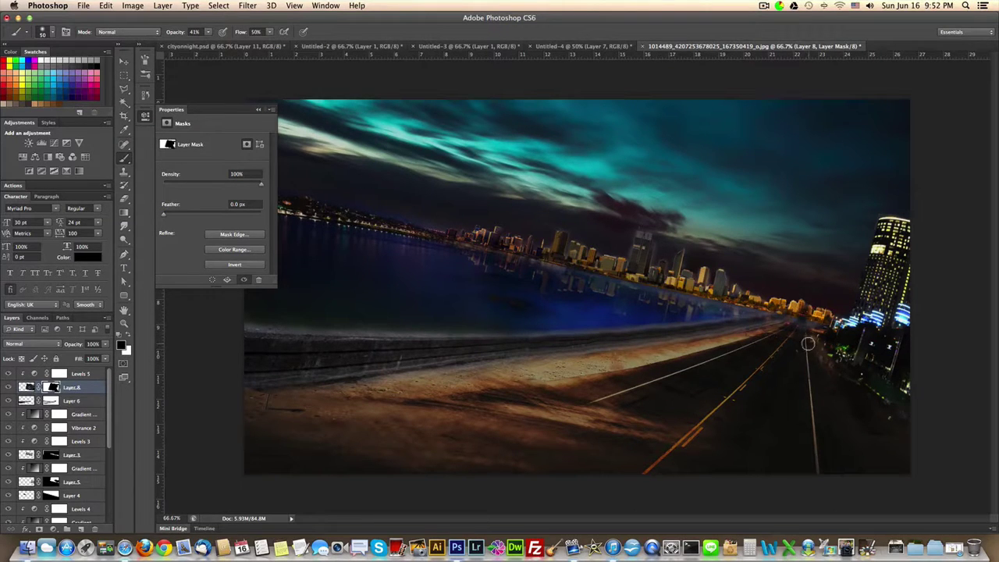
Step: Copy the school bus layer from Untitled-4, paste it above Levels 5 in the composite, and place it in the lower-left foreground
{"action": "left_click", "coordinate": [123, 61]}
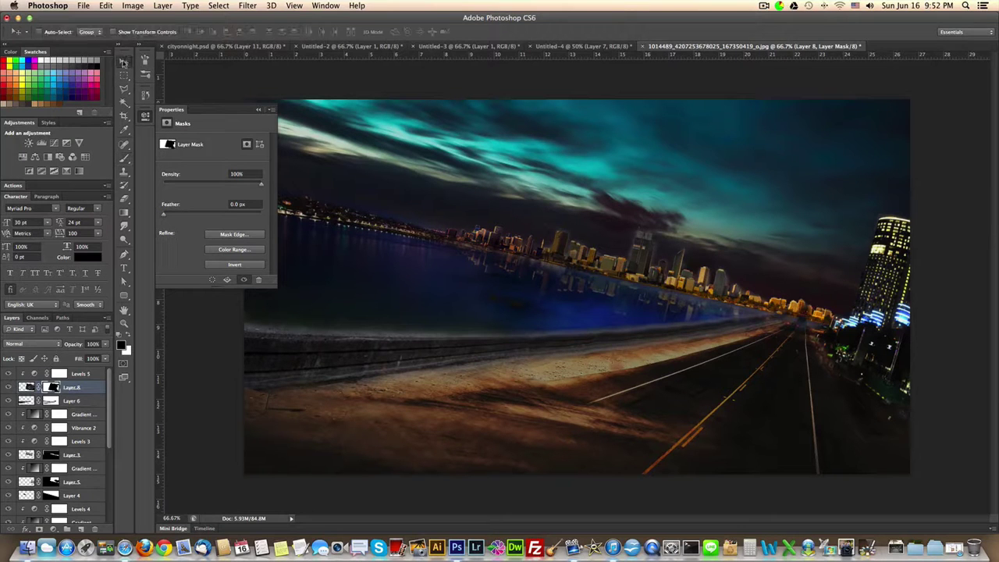
{"action": "left_click", "coordinate": [601, 46]}
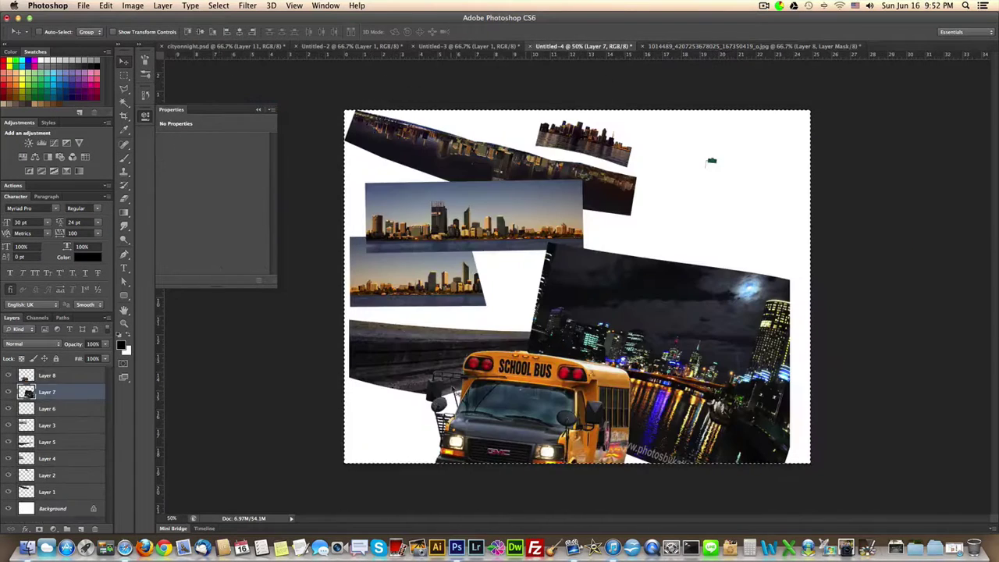
{"action": "right_click", "coordinate": [558, 386]}
{"action": "left_click", "coordinate": [567, 388]}
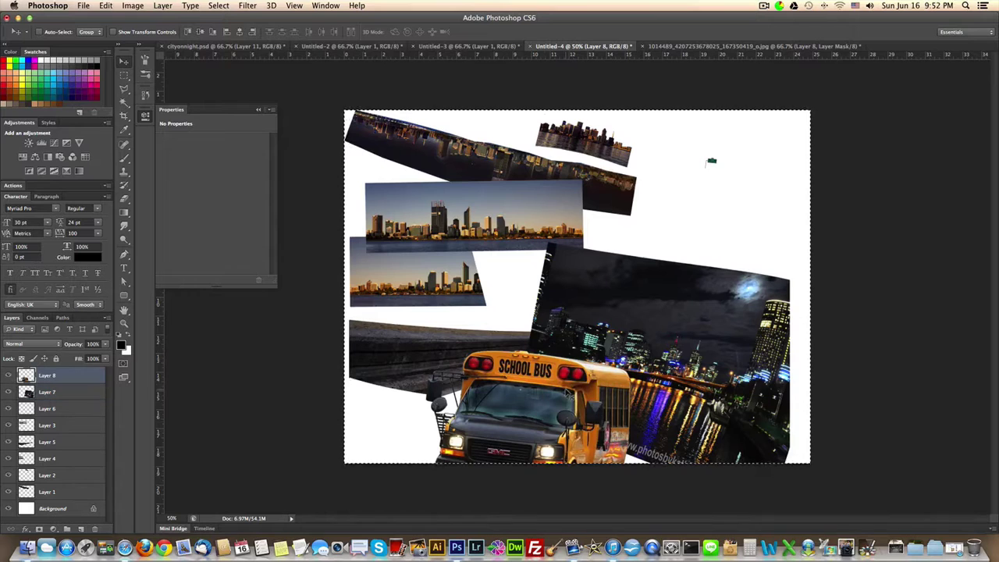
{"action": "key", "text": "ctrl+Tab"}
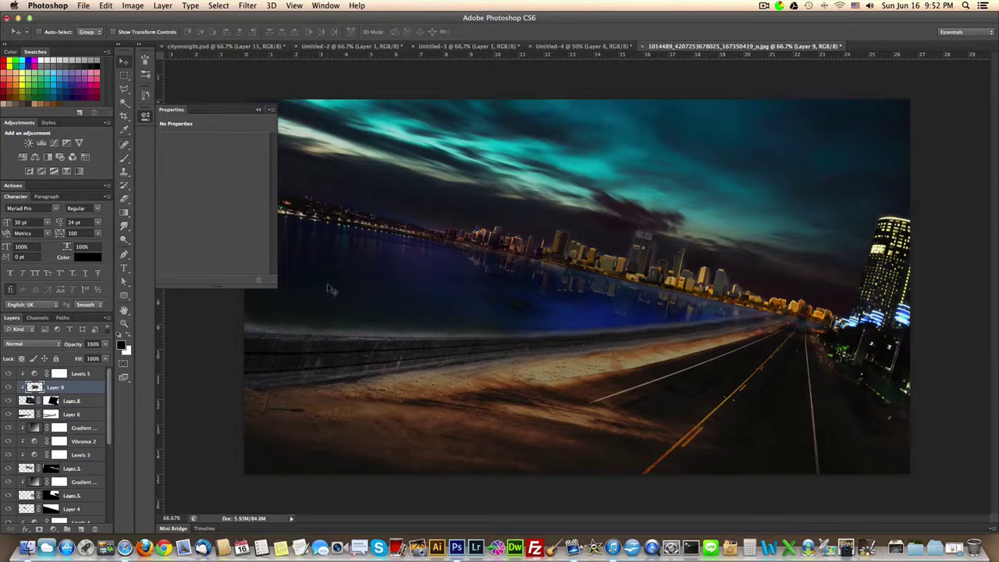
{"action": "left_click", "coordinate": [83, 374]}
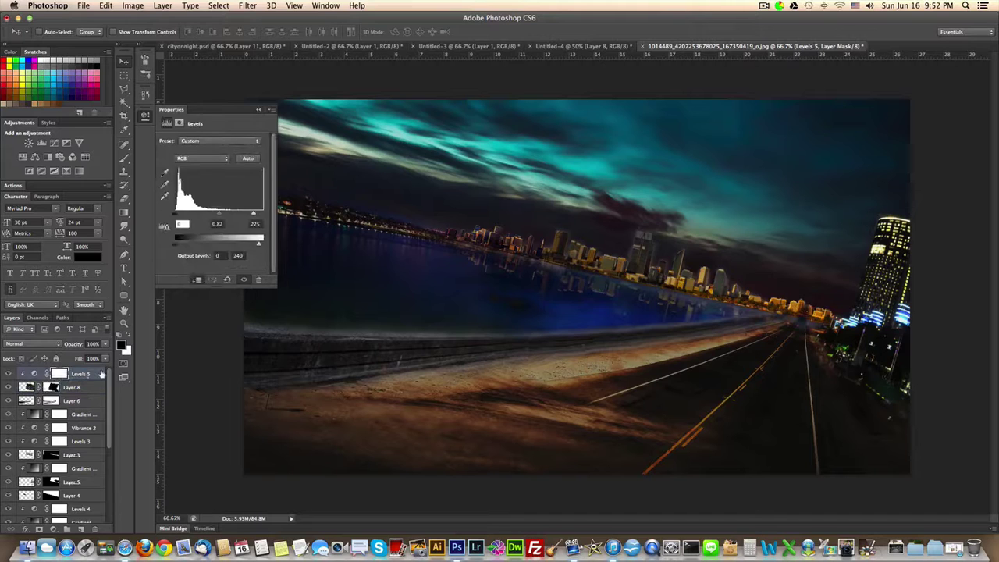
{"action": "key", "text": "cmd+v"}
{"action": "left_click_drag", "start_coordinate": [609, 306], "coordinate": [427, 419]}
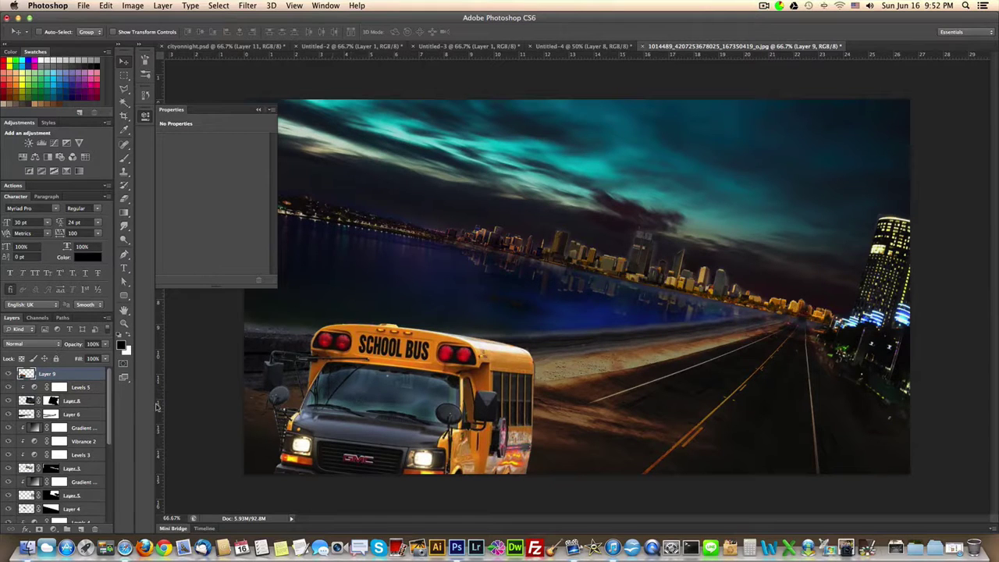
Step: Add a Levels adjustment clipped to the bus layer with input black 43, midtones 0.70 and output white 170
{"action": "left_click", "coordinate": [53, 530]}
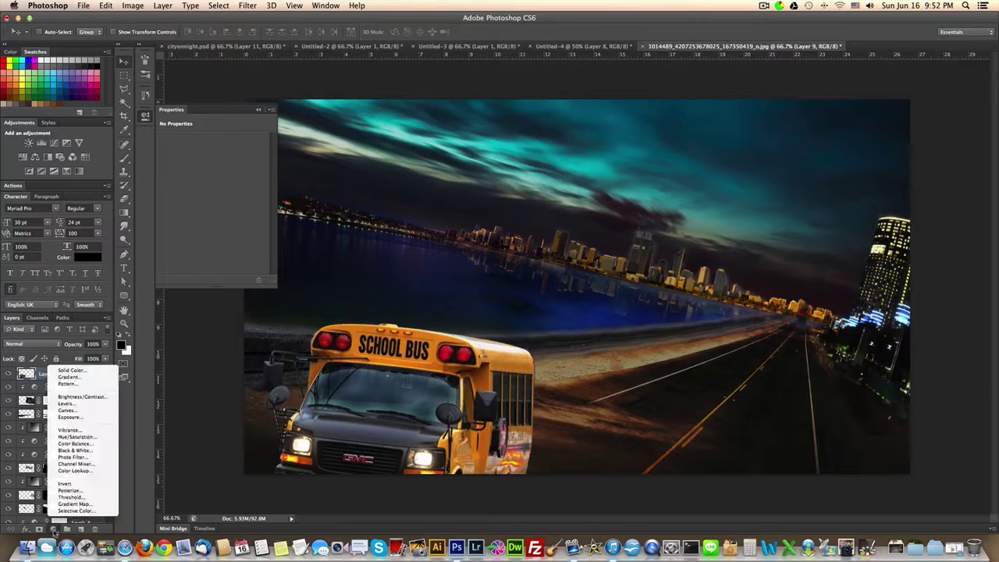
{"action": "left_click", "coordinate": [93, 403], "text": "alt"}
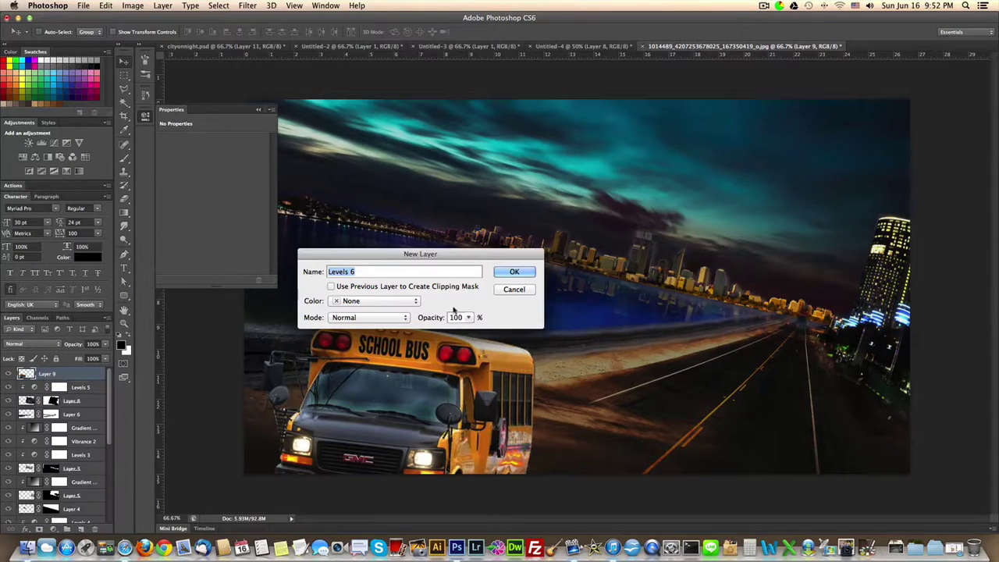
{"action": "left_click", "coordinate": [329, 285]}
{"action": "left_click", "coordinate": [511, 271]}
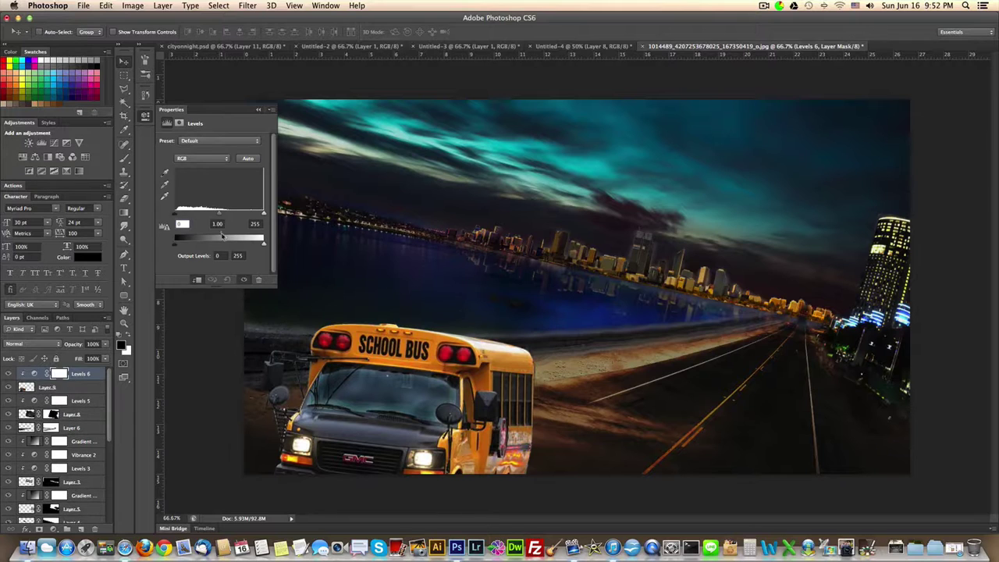
{"action": "left_click_drag", "start_coordinate": [265, 245], "coordinate": [234, 246]}
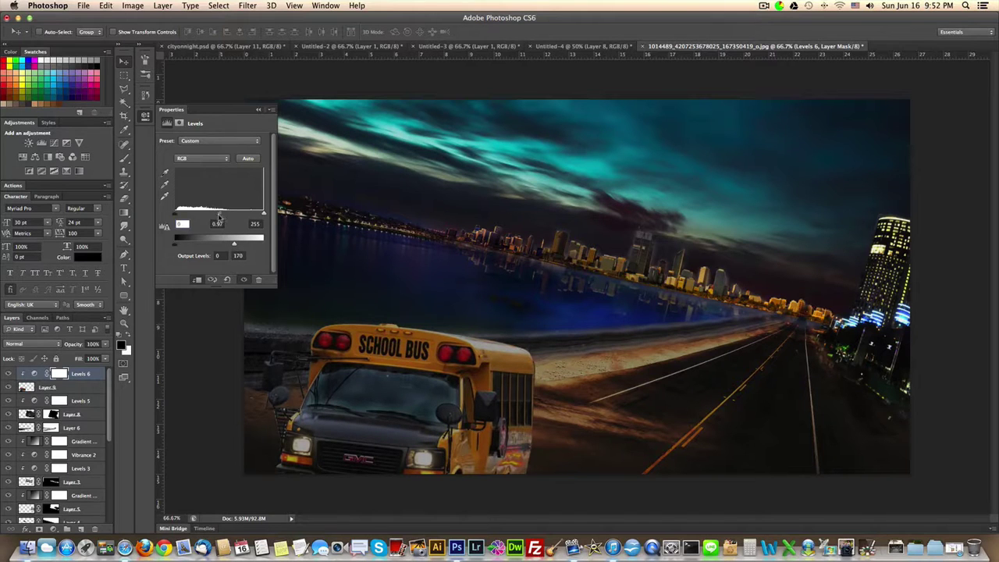
{"action": "left_click_drag", "start_coordinate": [178, 218], "coordinate": [185, 218]}
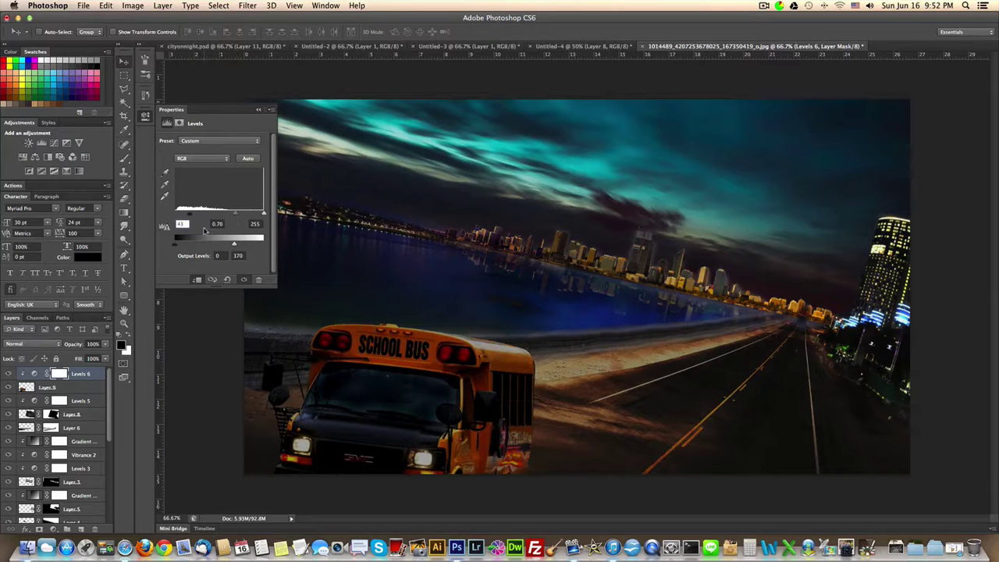
Step: Copy the driver image from Layer 15 of cityonnight.psd into the composite and position it over the bus windshield
{"action": "left_click", "coordinate": [225, 47]}
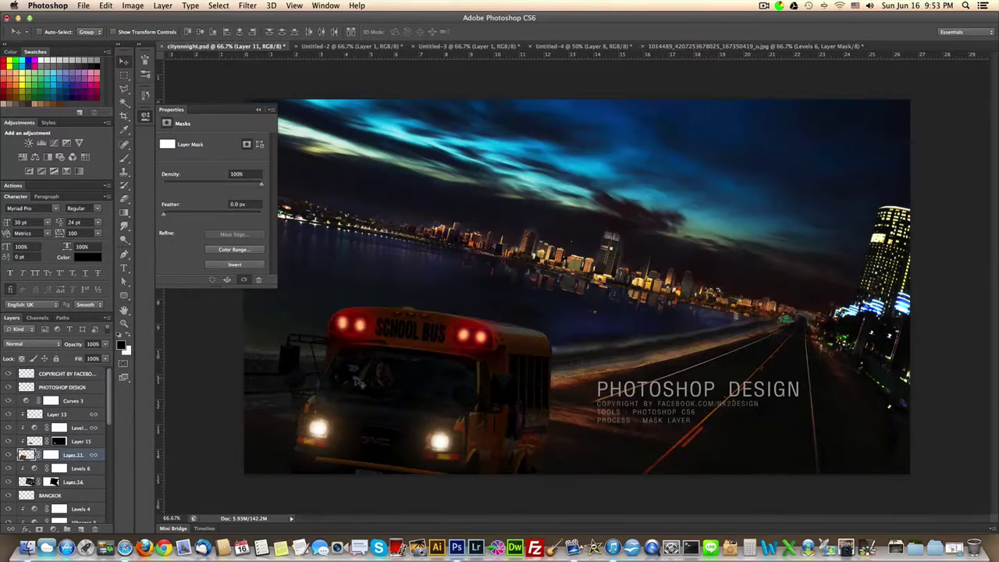
{"action": "right_click", "coordinate": [383, 377]}
{"action": "left_click", "coordinate": [426, 421]}
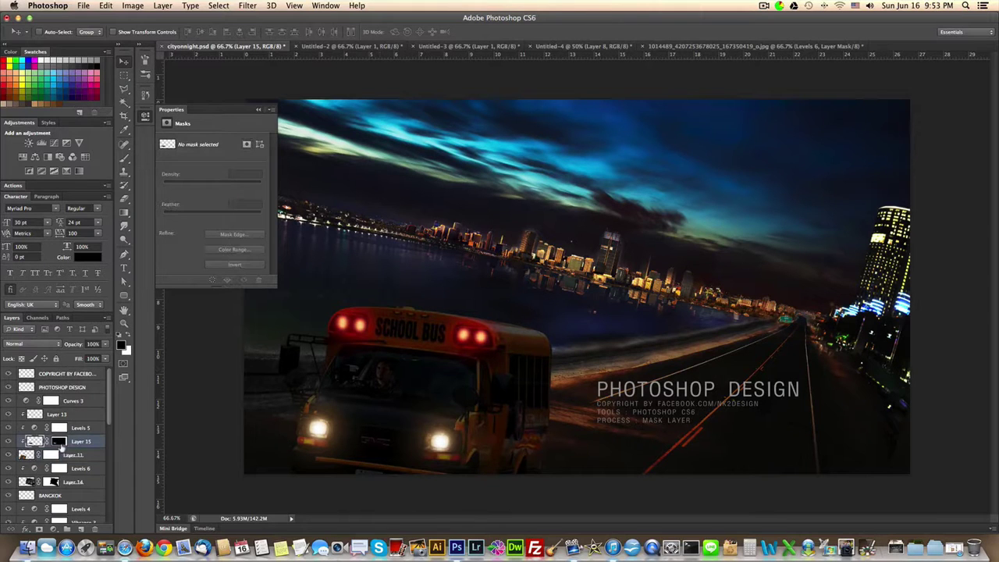
{"action": "left_click", "coordinate": [34, 442], "text": "super"}
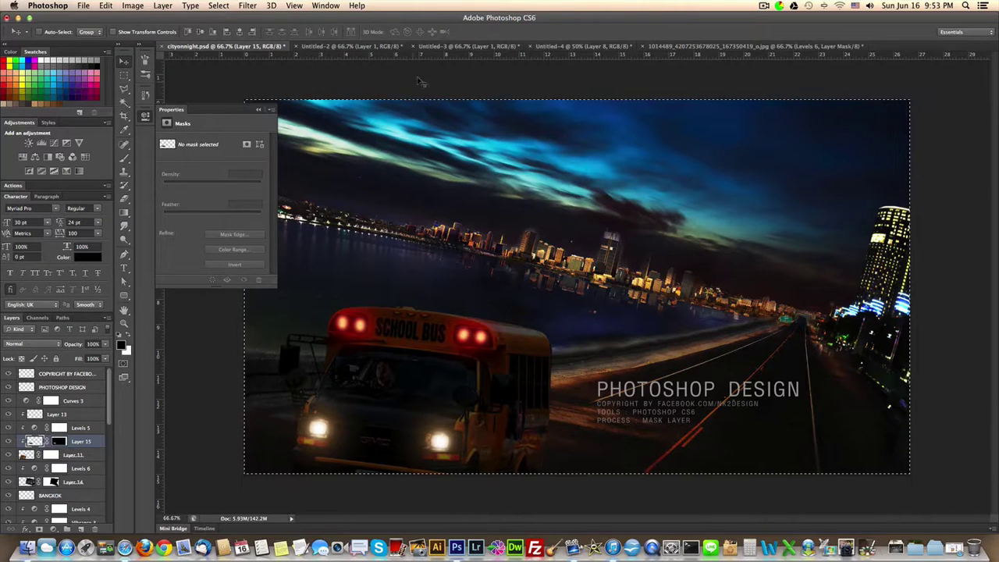
{"action": "left_click", "coordinate": [746, 47]}
{"action": "left_click_drag", "start_coordinate": [522, 292], "coordinate": [369, 351]}
{"action": "left_click_drag", "start_coordinate": [405, 391], "coordinate": [401, 386]}
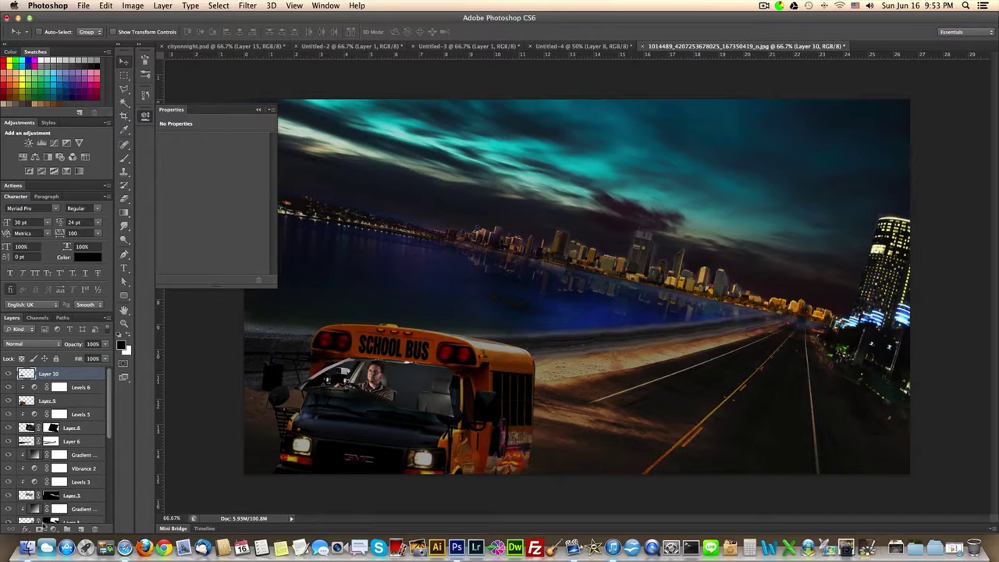
Step: Add a layer mask to Layer 10 and blend the driver image's edges into the windshield with a soft black brush at 41% opacity
{"action": "left_click", "coordinate": [46, 529]}
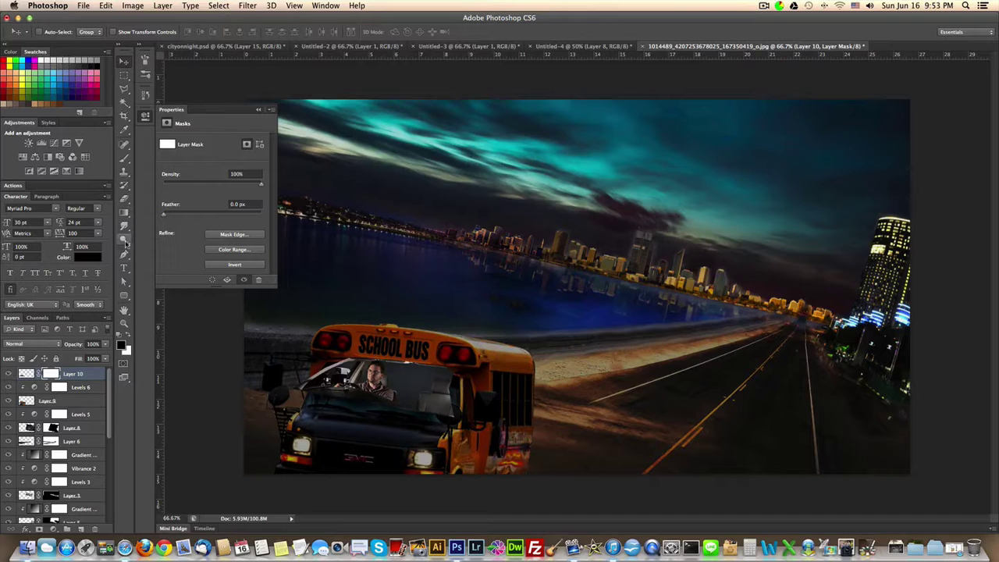
{"action": "left_click", "coordinate": [124, 157]}
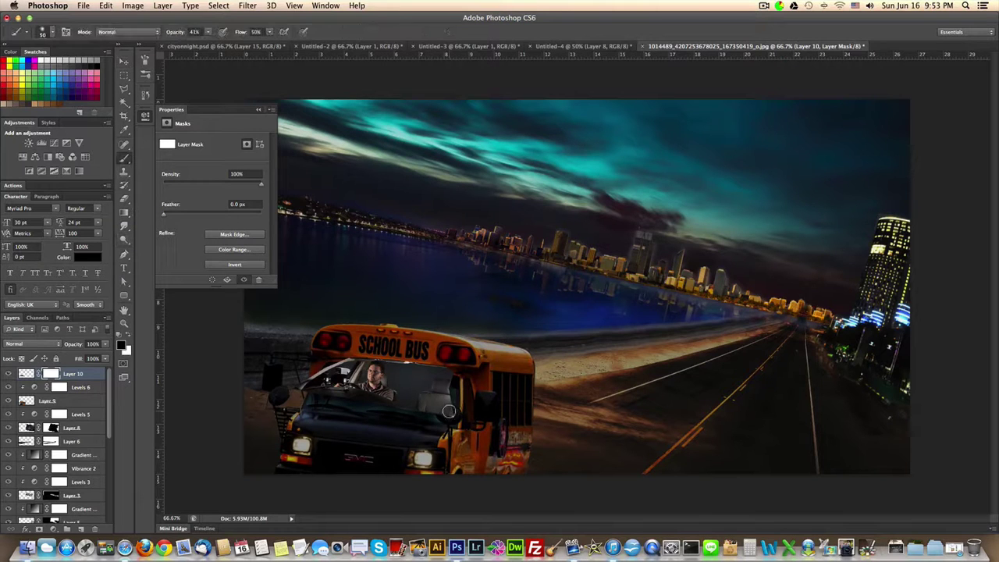
{"action": "mouse_move", "coordinate": [440, 366]}
{"action": "left_mouse_down"}
{"action": "mouse_move", "coordinate": [417, 360]}
{"action": "mouse_move", "coordinate": [451, 385]}
{"action": "mouse_move", "coordinate": [436, 374]}
{"action": "mouse_move", "coordinate": [451, 410]}
{"action": "mouse_move", "coordinate": [435, 376]}
{"action": "mouse_move", "coordinate": [372, 356]}
{"action": "mouse_move", "coordinate": [332, 361]}
{"action": "mouse_move", "coordinate": [339, 359]}
{"action": "mouse_move", "coordinate": [298, 394]}
{"action": "mouse_move", "coordinate": [343, 353]}
{"action": "left_mouse_up"}
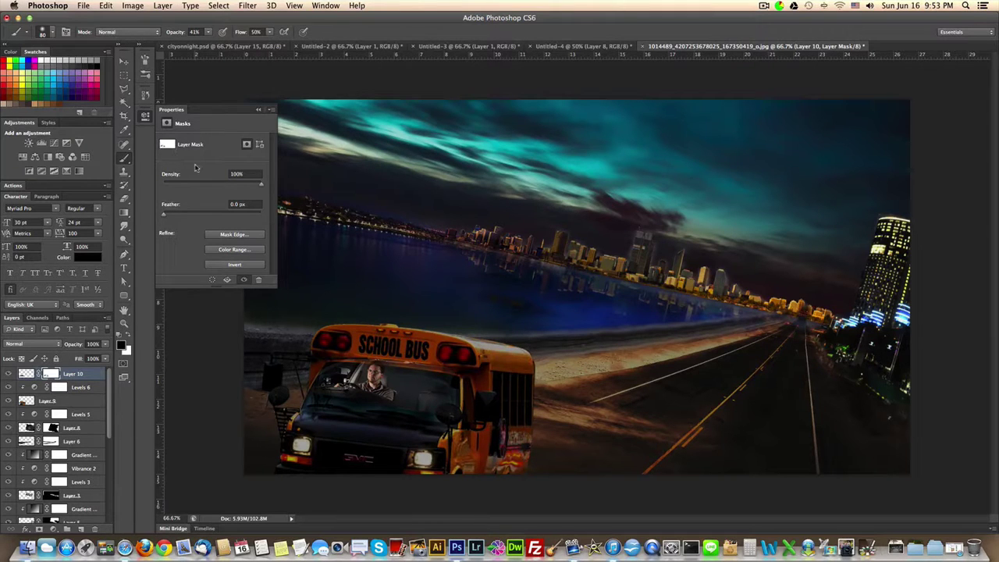
Step: Add a Levels adjustment clipped to Layer 10 with input black 25, midtones 0.86, input white 243 and output white 125
{"action": "left_click", "coordinate": [125, 62]}
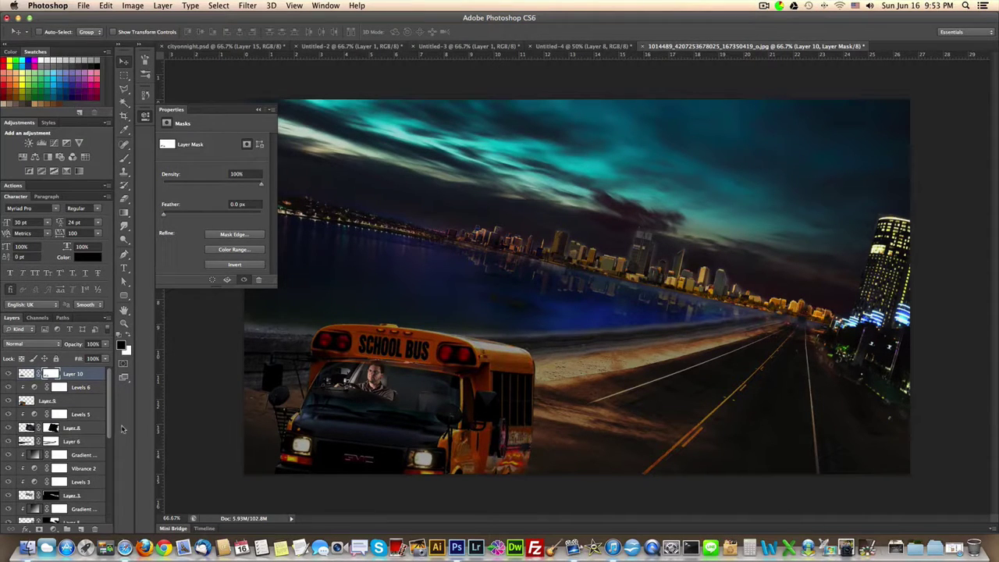
{"action": "left_click", "coordinate": [53, 528]}
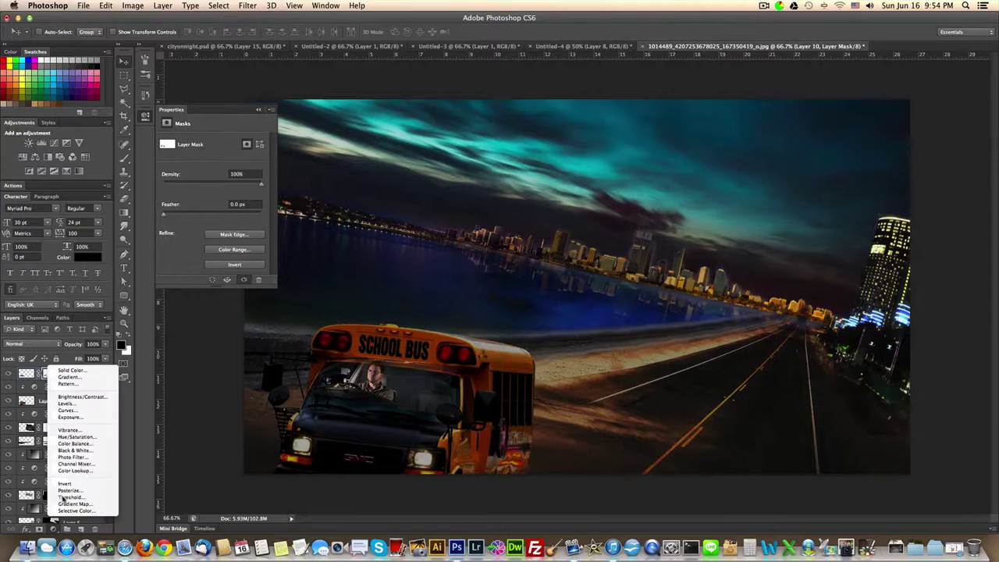
{"action": "left_click", "coordinate": [85, 403], "text": "alt"}
{"action": "left_click", "coordinate": [380, 287]}
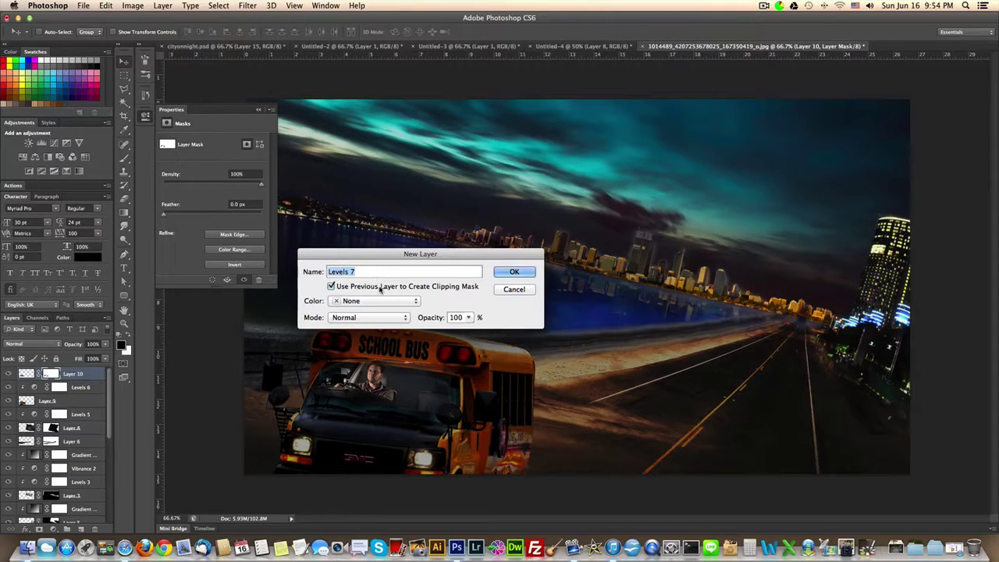
{"action": "left_click", "coordinate": [503, 273]}
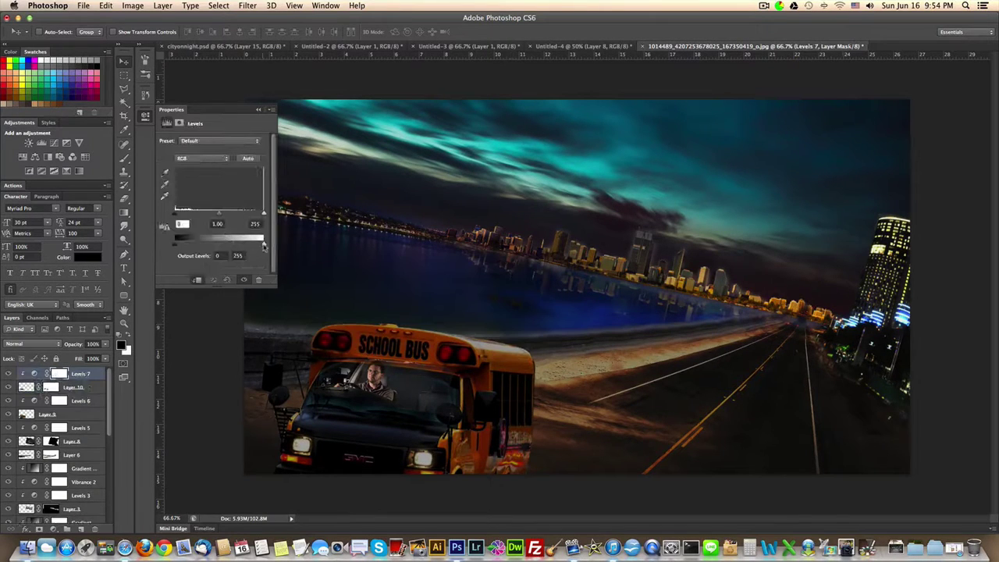
{"action": "left_click_drag", "start_coordinate": [264, 246], "coordinate": [223, 245]}
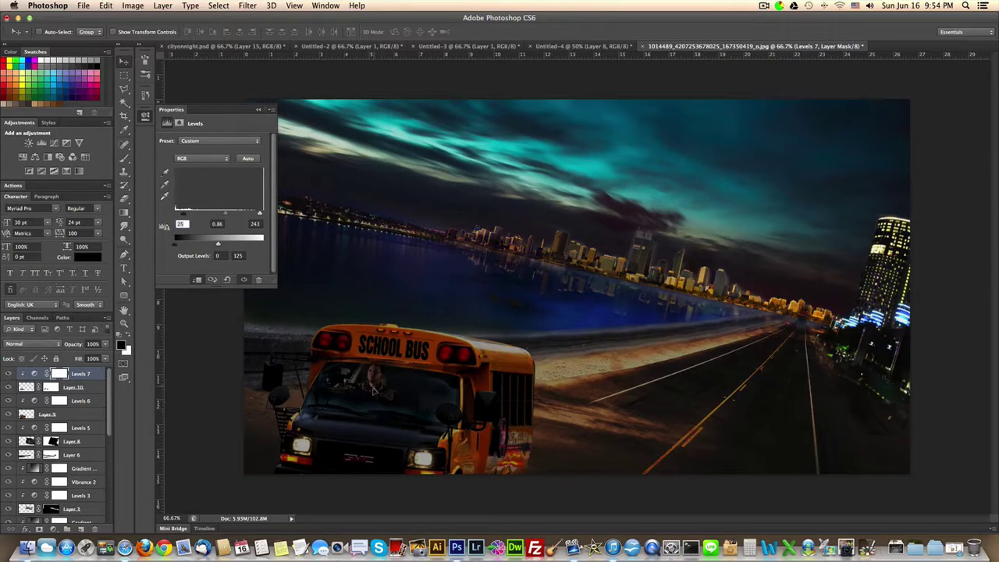
Step: Move the driver slightly within the windshield and refine Layer 10's mask with an 80 px black brush at 41% opacity
{"action": "left_click", "coordinate": [30, 389]}
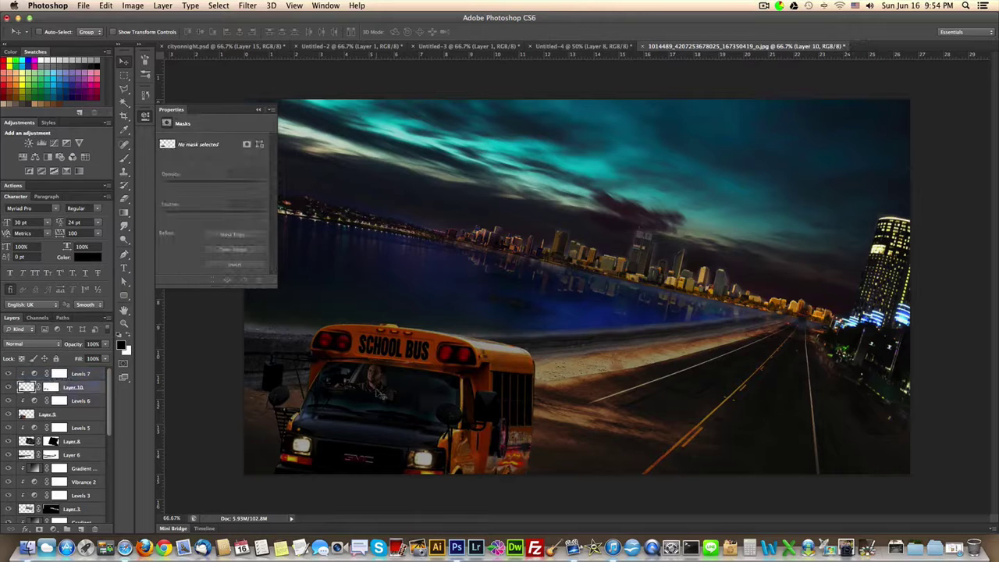
{"action": "left_click_drag", "start_coordinate": [377, 386], "coordinate": [373, 406]}
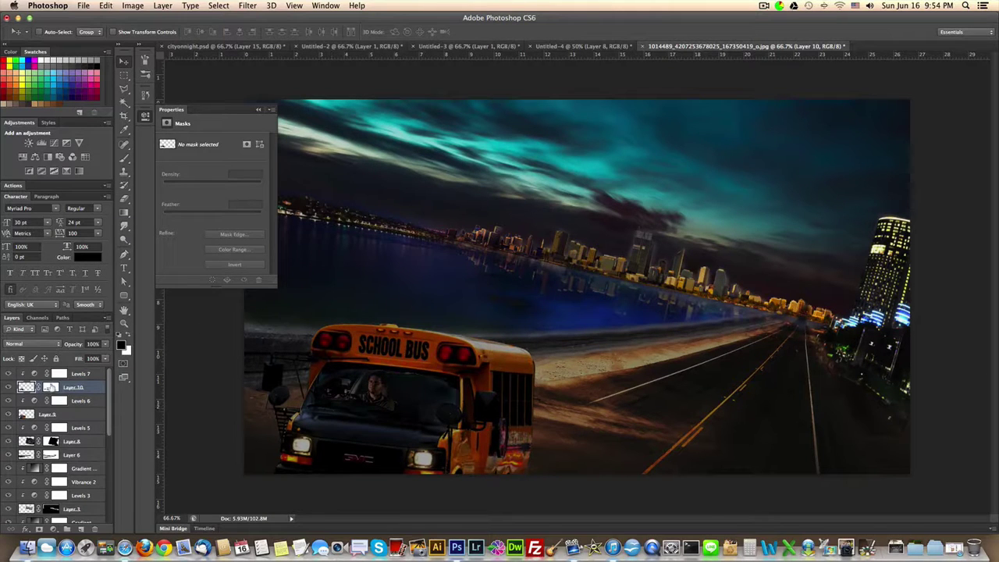
{"action": "left_click", "coordinate": [50, 388]}
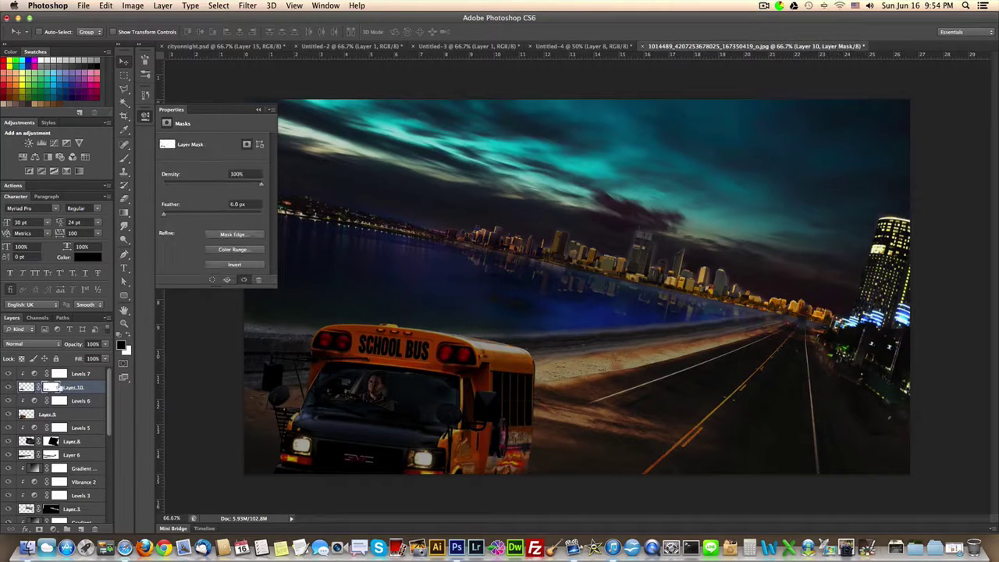
{"action": "left_click", "coordinate": [124, 157]}
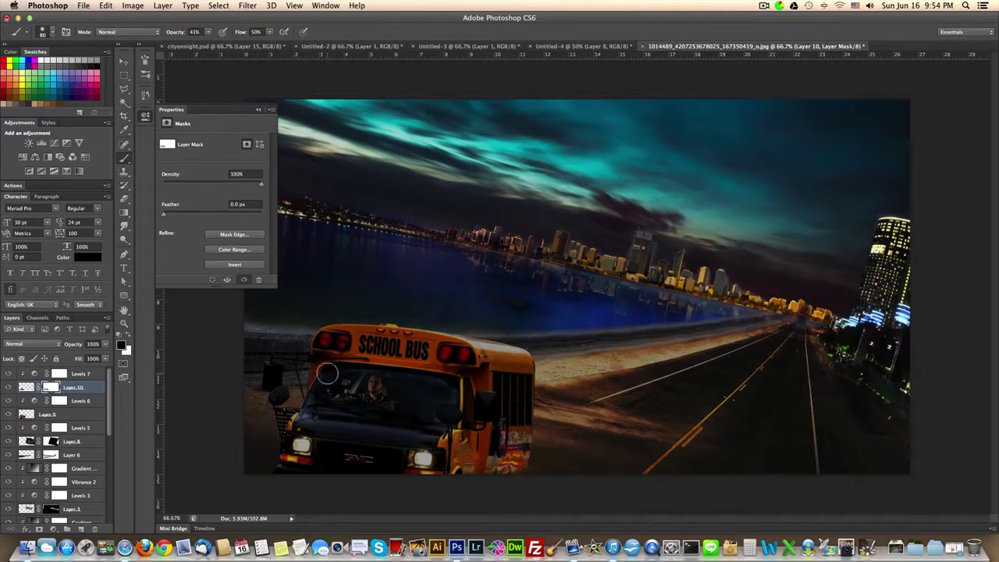
Step: Set Levels 7 to input black 50 and midtones 0.70, lower its input white slightly, and reposition the driver within the windshield
{"action": "left_click", "coordinate": [43, 375]}
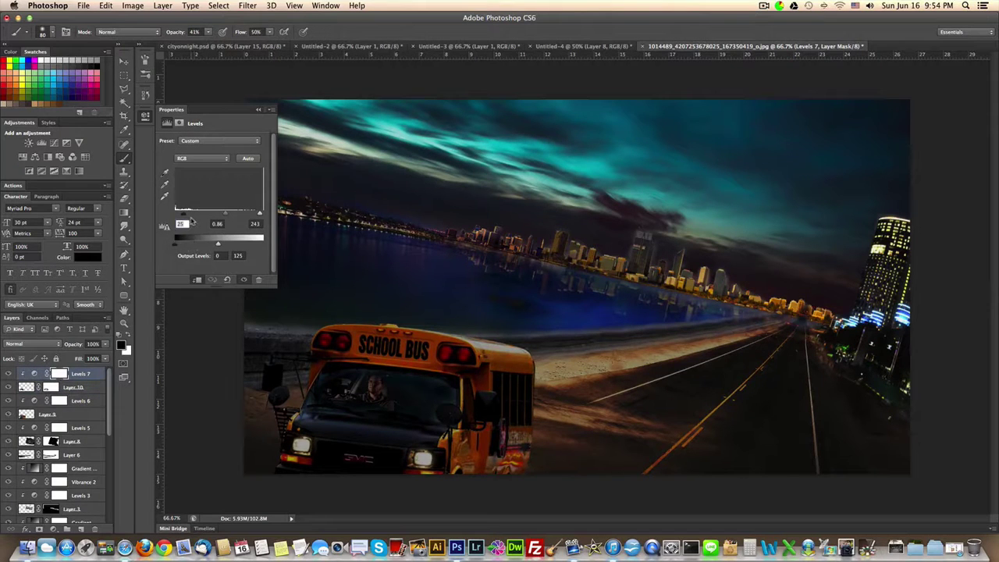
{"action": "left_click_drag", "start_coordinate": [184, 217], "coordinate": [194, 220]}
{"action": "left_click", "coordinate": [124, 62]}
{"action": "left_click", "coordinate": [29, 388]}
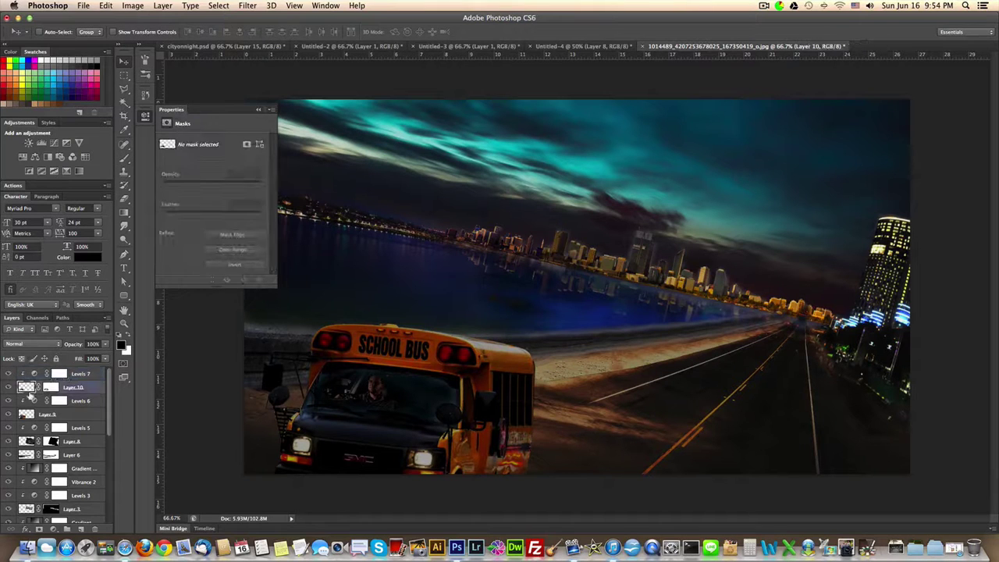
{"action": "left_click_drag", "start_coordinate": [352, 398], "coordinate": [371, 402]}
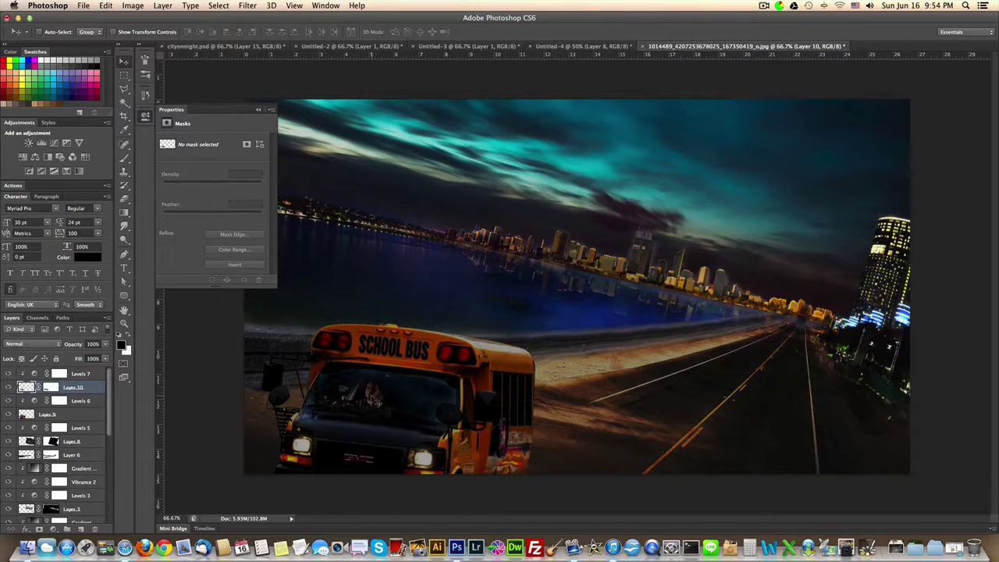
{"action": "left_click", "coordinate": [36, 374]}
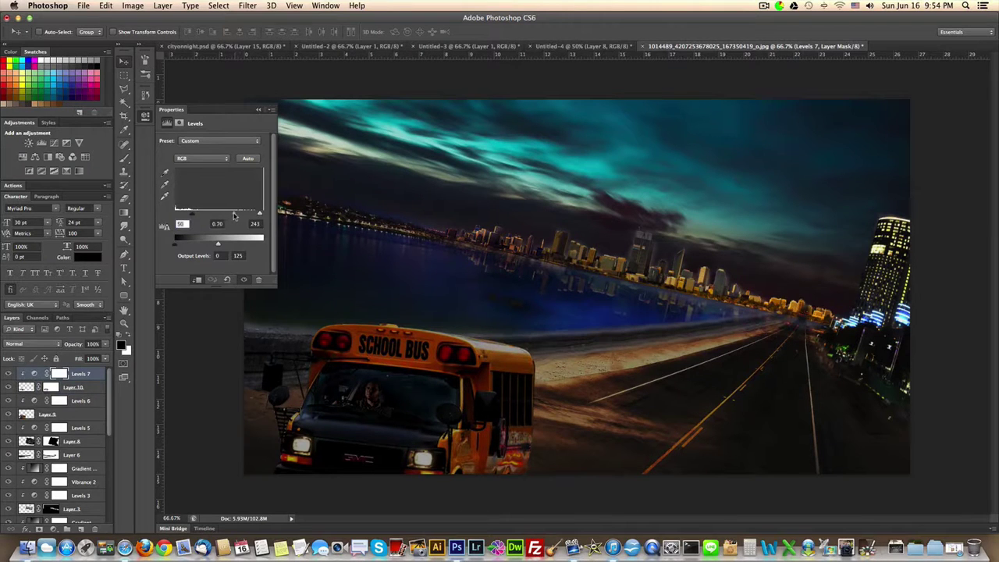
{"action": "left_click_drag", "start_coordinate": [260, 214], "coordinate": [254, 213]}
Step: Create a new empty layer directly above the Levels 6 adjustment of the school bus
{"action": "left_click", "coordinate": [30, 417]}
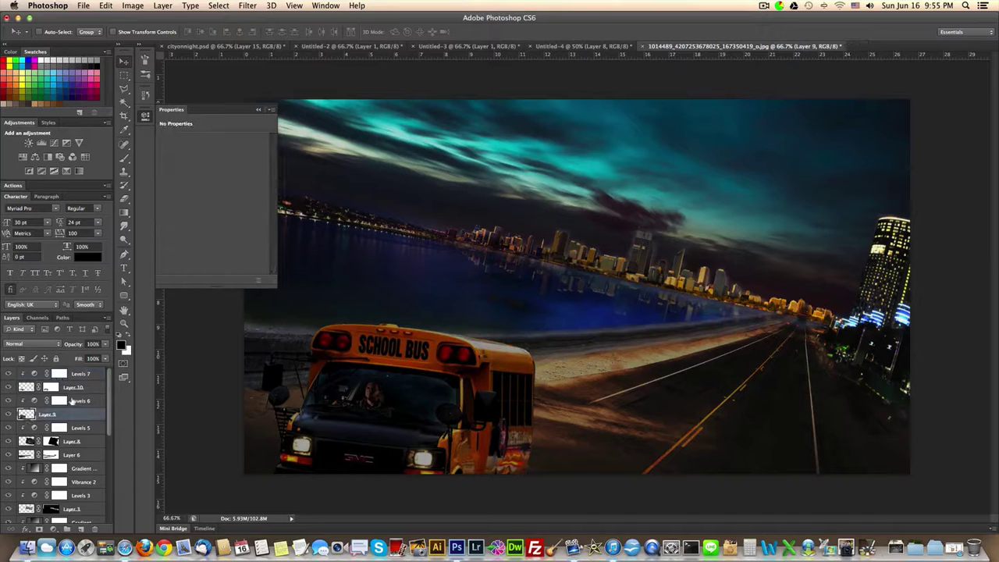
{"action": "left_click", "coordinate": [78, 402]}
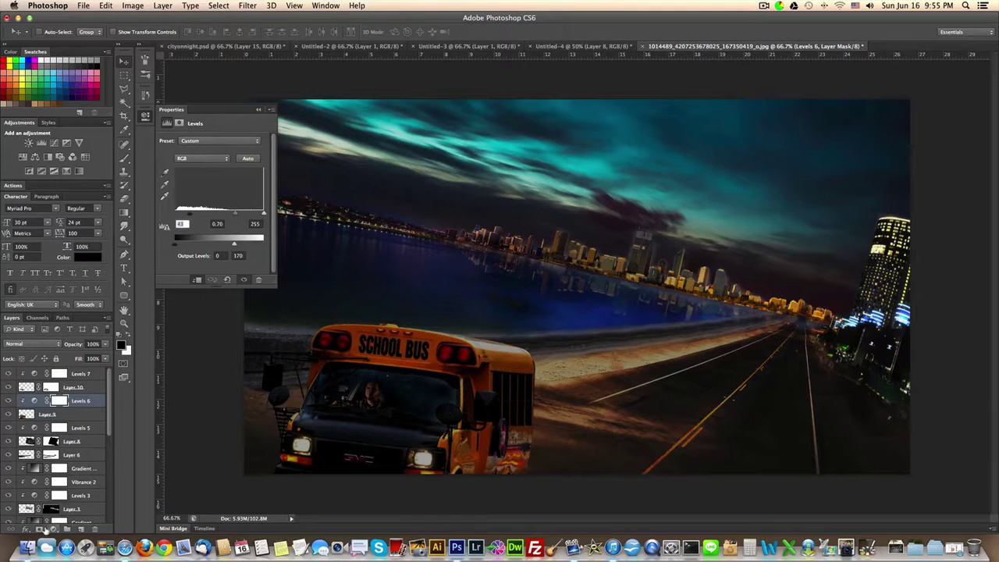
{"action": "left_click", "coordinate": [78, 531]}
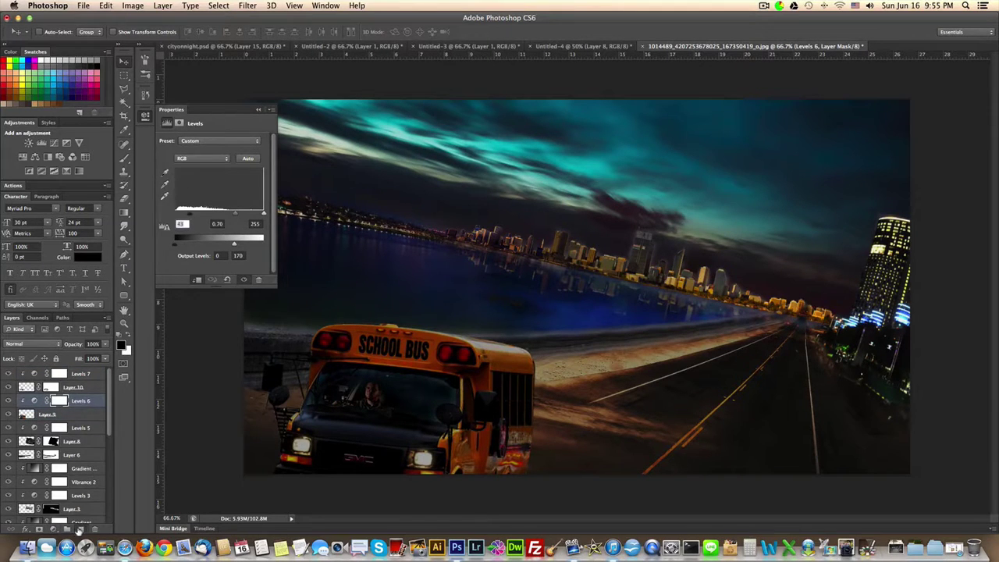
Step: Paint the bus's headlights on the new layer with a hard 30 px white brush at 100% opacity
{"action": "left_click", "coordinate": [129, 160]}
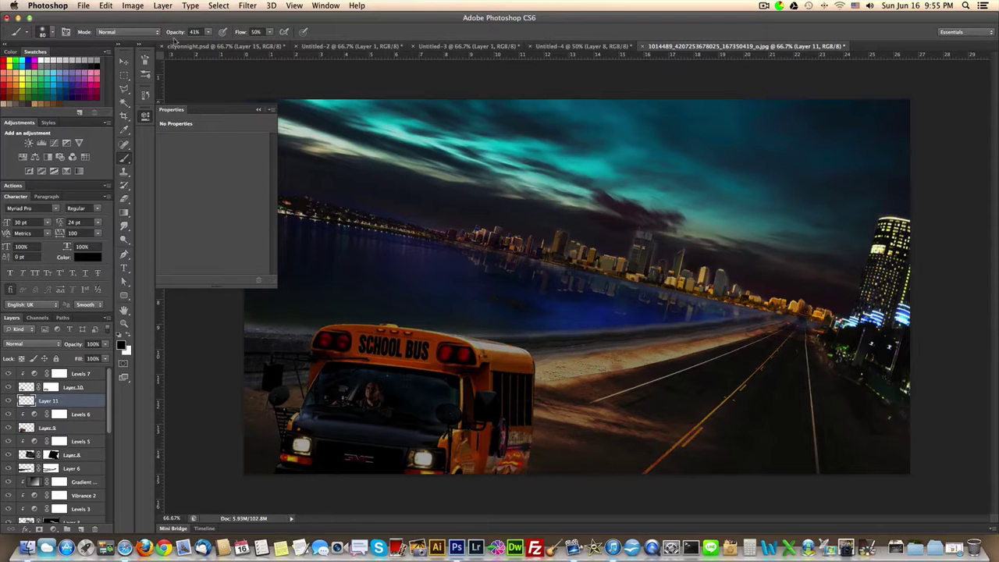
{"action": "left_click_drag", "start_coordinate": [194, 32], "coordinate": [257, 35]}
{"action": "left_click", "coordinate": [45, 33]}
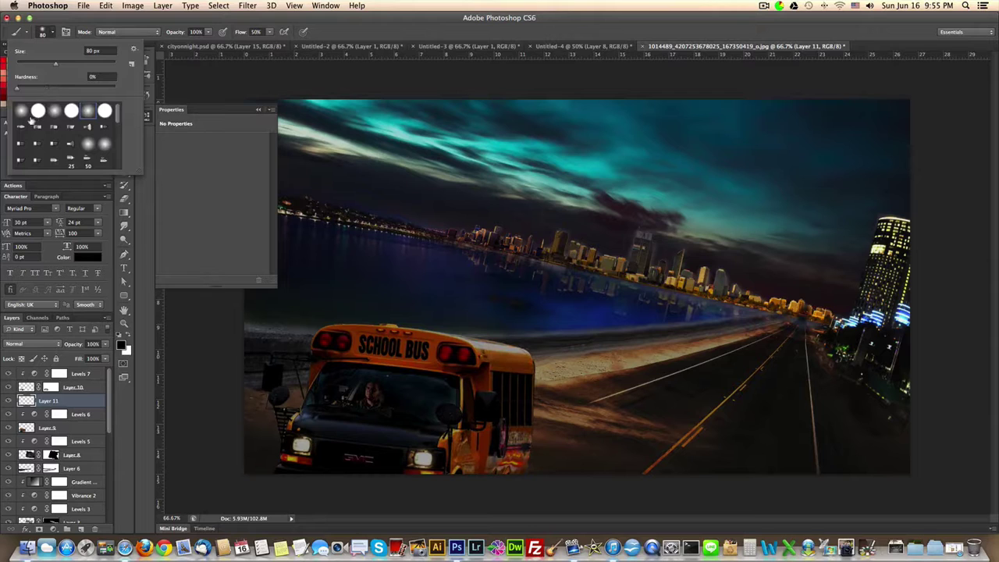
{"action": "left_click", "coordinate": [38, 114]}
{"action": "key", "text": "Return"}
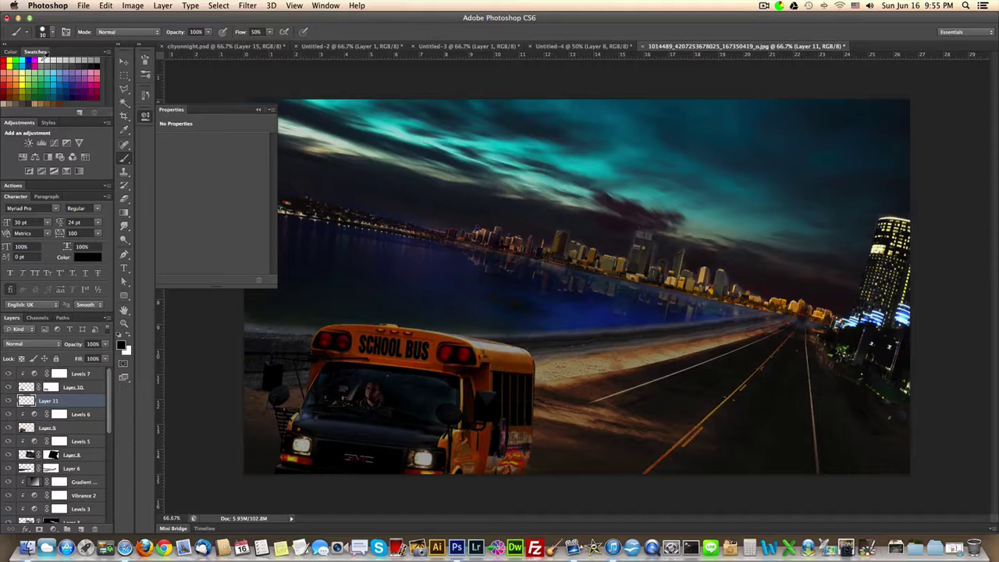
{"action": "left_click", "coordinate": [43, 60]}
Step: Add an Outer Glow layer style to the headlight layer and set its glow colour to orange #f7941d
{"action": "left_click", "coordinate": [27, 527]}
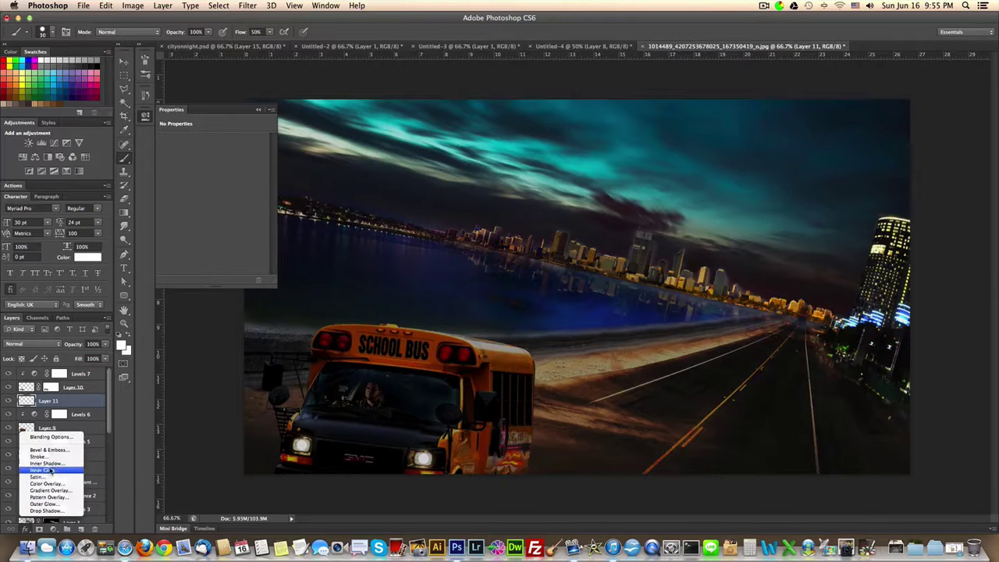
{"action": "left_click", "coordinate": [45, 506]}
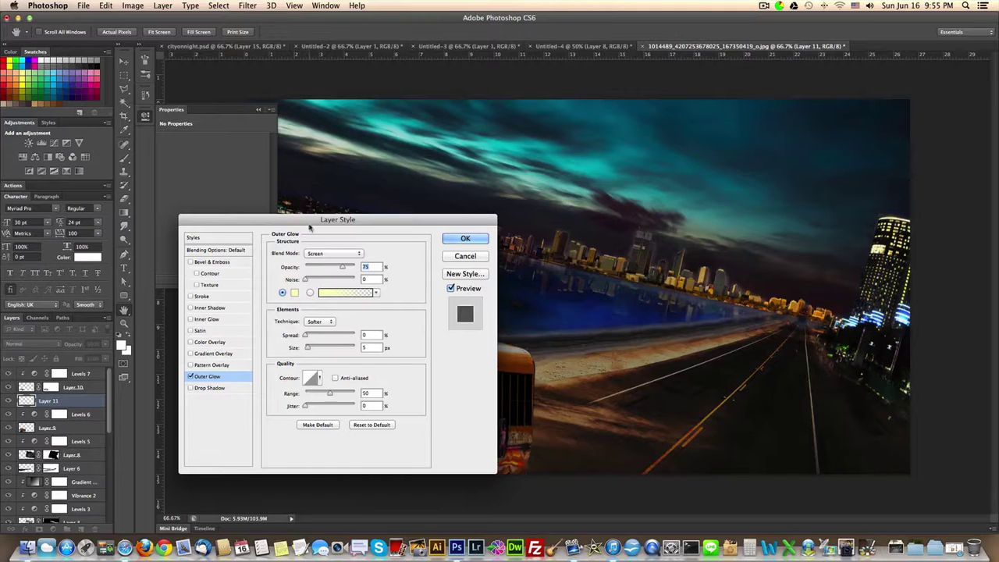
{"action": "left_click_drag", "start_coordinate": [310, 220], "coordinate": [560, 201]}
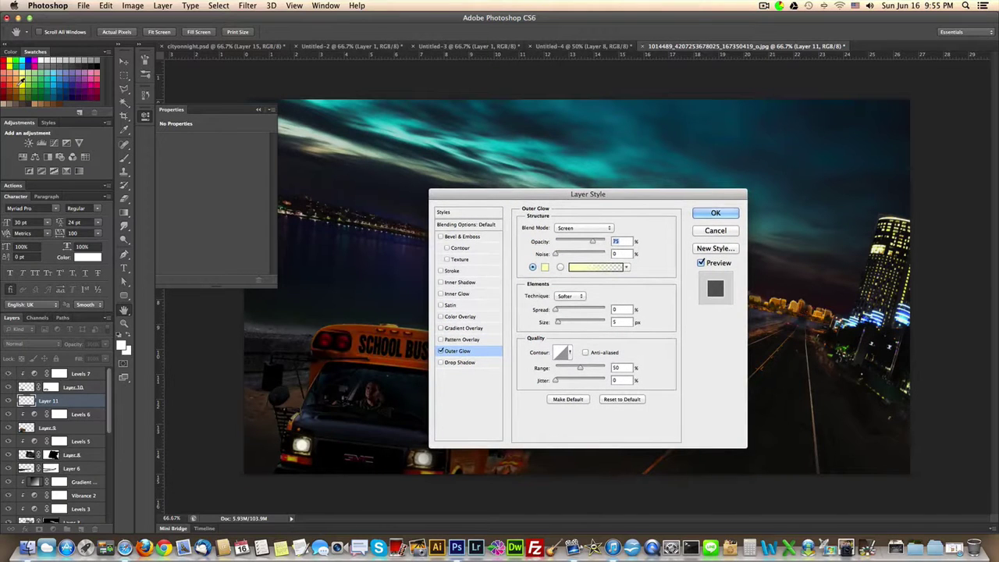
{"action": "left_click", "coordinate": [545, 267]}
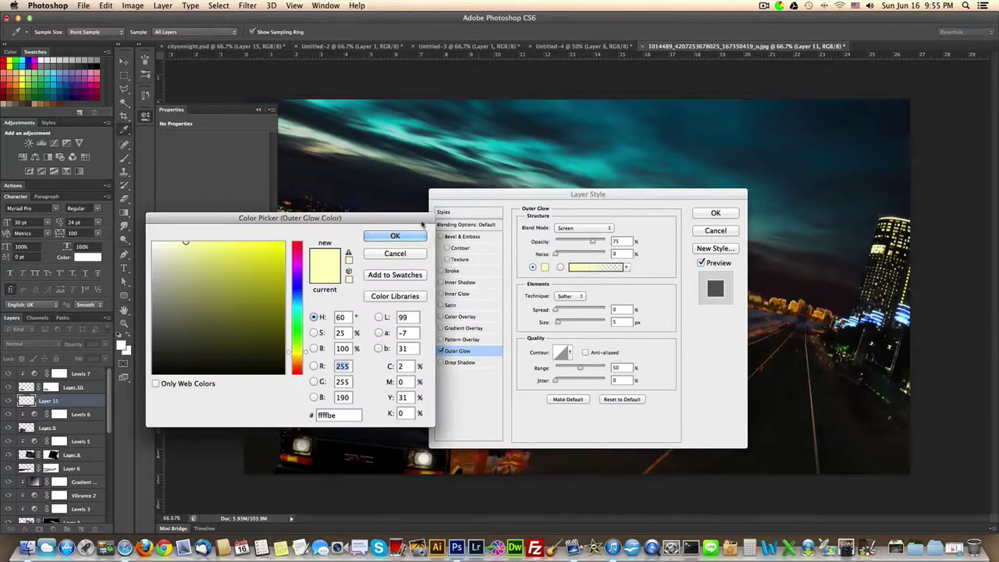
{"action": "left_click", "coordinate": [18, 80]}
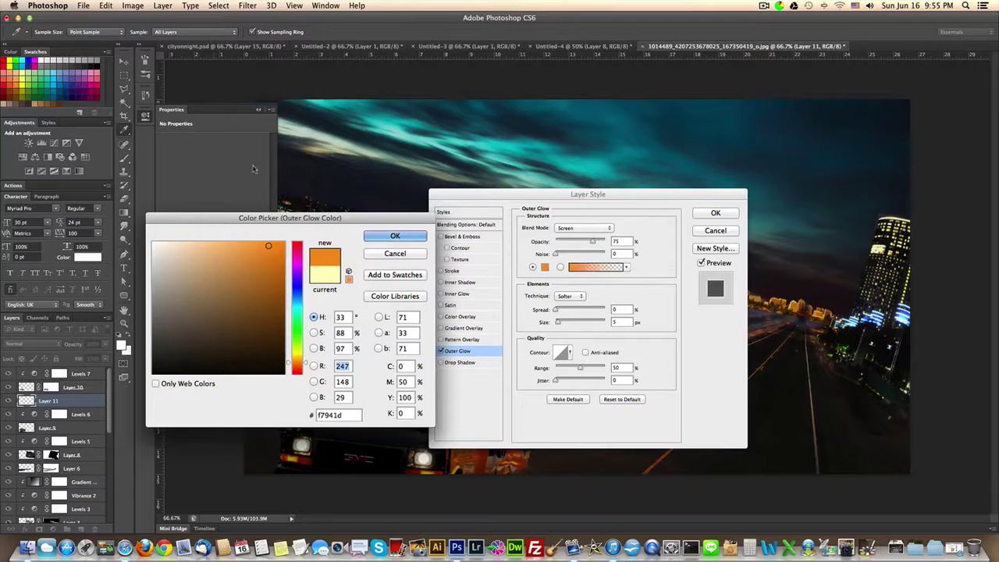
{"action": "left_click", "coordinate": [377, 239]}
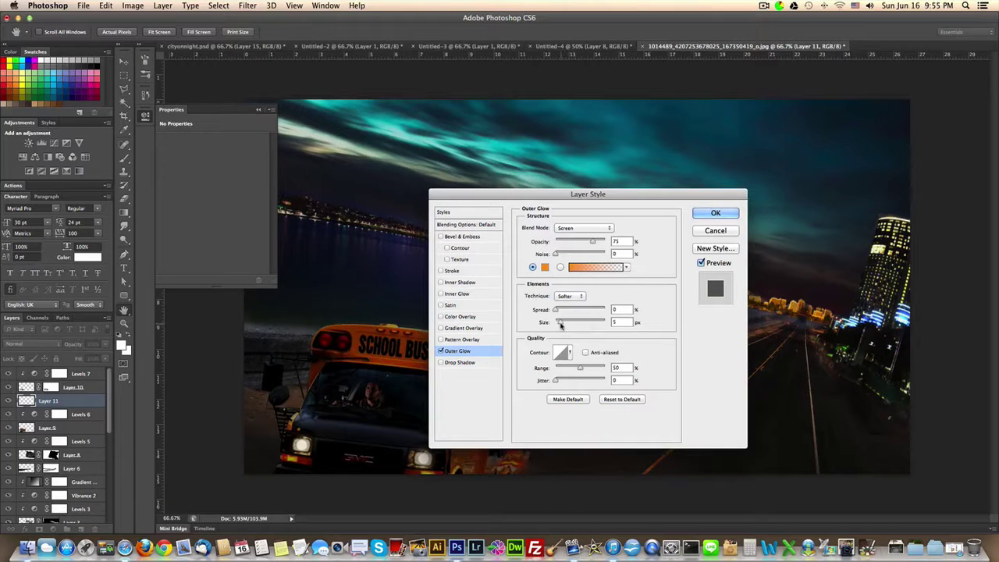
Step: Set the outer glow to 99% opacity, 27% spread, 103 px size and 15% jitter
{"action": "mouse_move", "coordinate": [560, 326]}
{"action": "left_mouse_down"}
{"action": "mouse_move", "coordinate": [579, 326]}
{"action": "mouse_move", "coordinate": [570, 311]}
{"action": "left_mouse_up"}
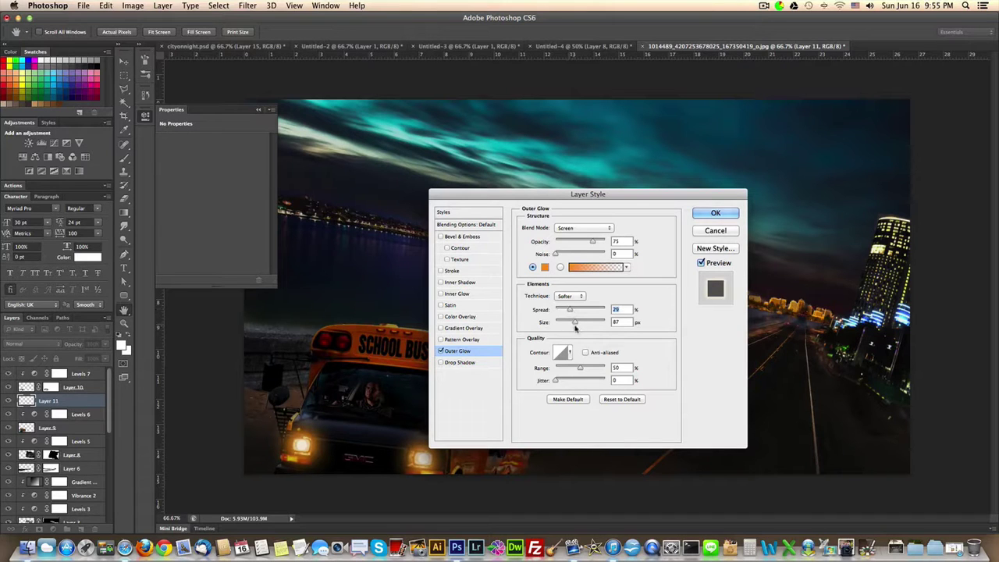
{"action": "left_click_drag", "start_coordinate": [557, 381], "coordinate": [567, 384]}
{"action": "left_click_drag", "start_coordinate": [575, 324], "coordinate": [569, 313]}
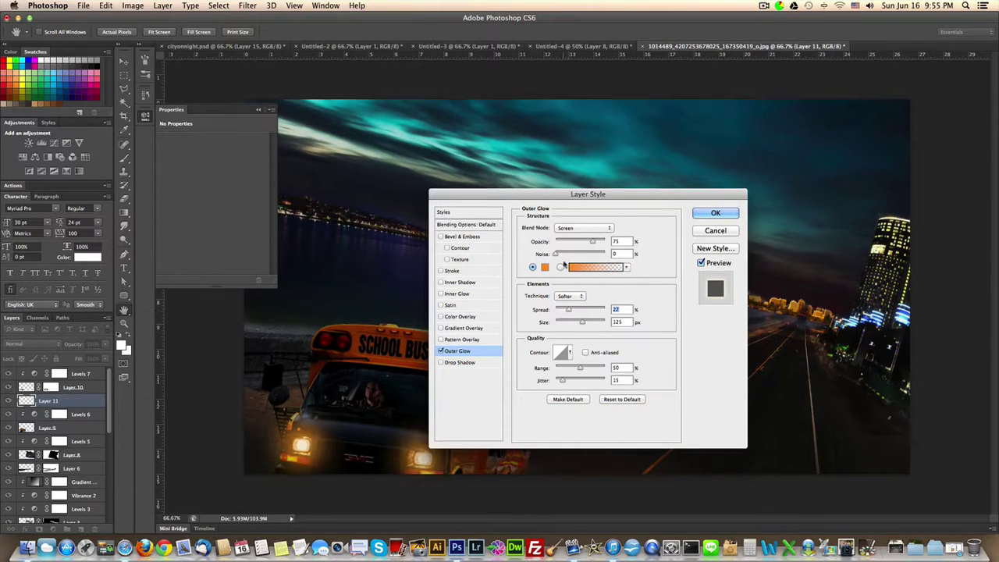
{"action": "mouse_move", "coordinate": [593, 243]}
{"action": "left_mouse_down"}
{"action": "mouse_move", "coordinate": [582, 244]}
{"action": "mouse_move", "coordinate": [604, 244]}
{"action": "left_mouse_up"}
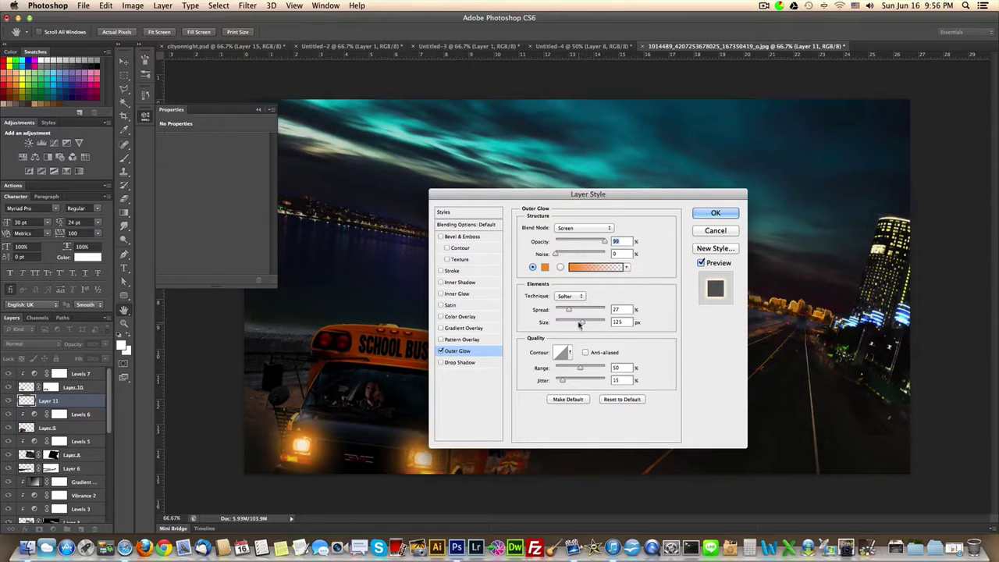
{"action": "left_click_drag", "start_coordinate": [579, 325], "coordinate": [578, 325]}
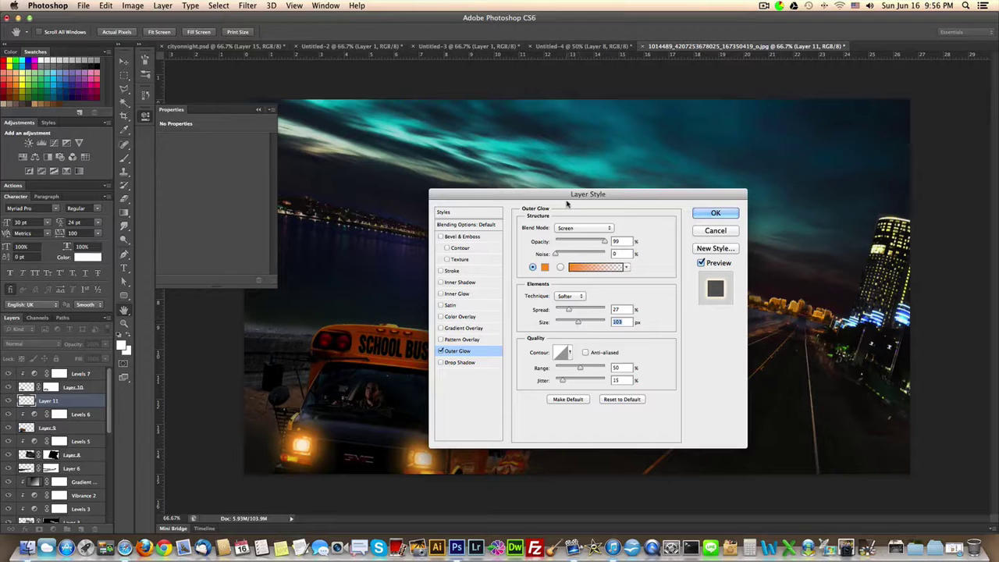
Step: Try brown, light blue and golden tones for the outer glow, and settle on a lighter orange of about #eba642
{"action": "left_click_drag", "start_coordinate": [568, 204], "coordinate": [637, 208]}
{"action": "left_click", "coordinate": [614, 273]}
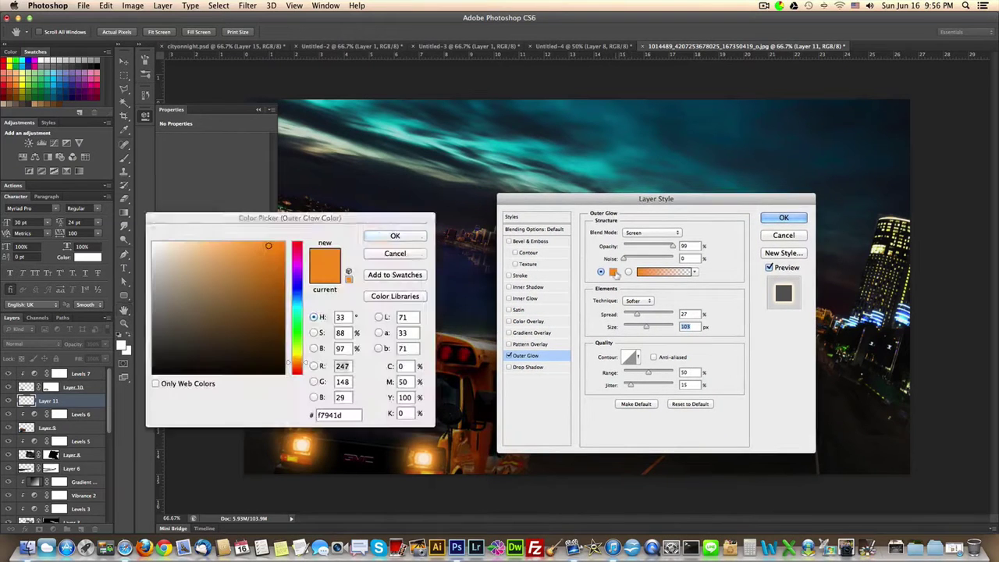
{"action": "mouse_move", "coordinate": [261, 278]}
{"action": "left_mouse_down"}
{"action": "mouse_move", "coordinate": [243, 269]}
{"action": "mouse_move", "coordinate": [257, 290]}
{"action": "left_mouse_up"}
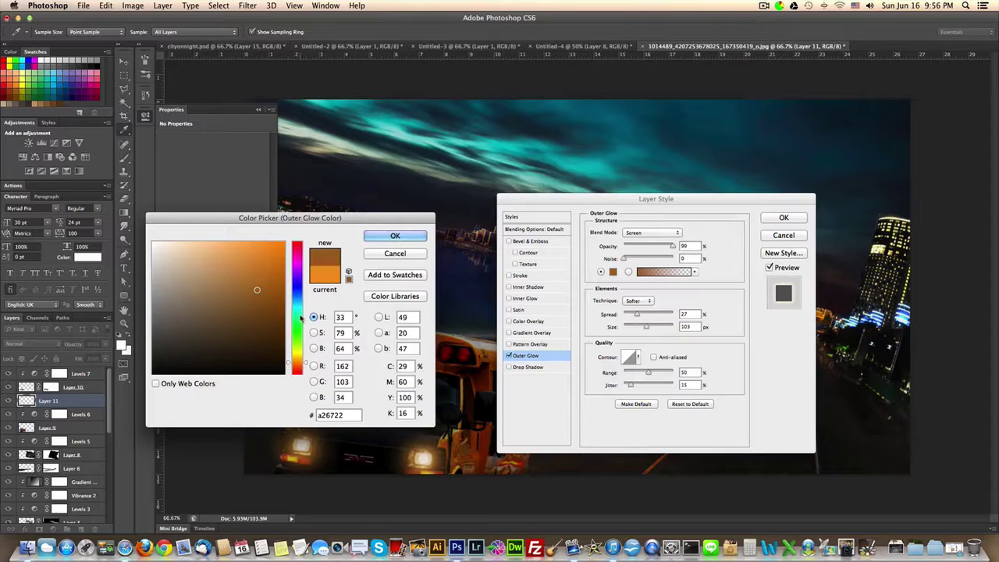
{"action": "left_click_drag", "start_coordinate": [300, 318], "coordinate": [301, 303]}
{"action": "left_click", "coordinate": [245, 261]}
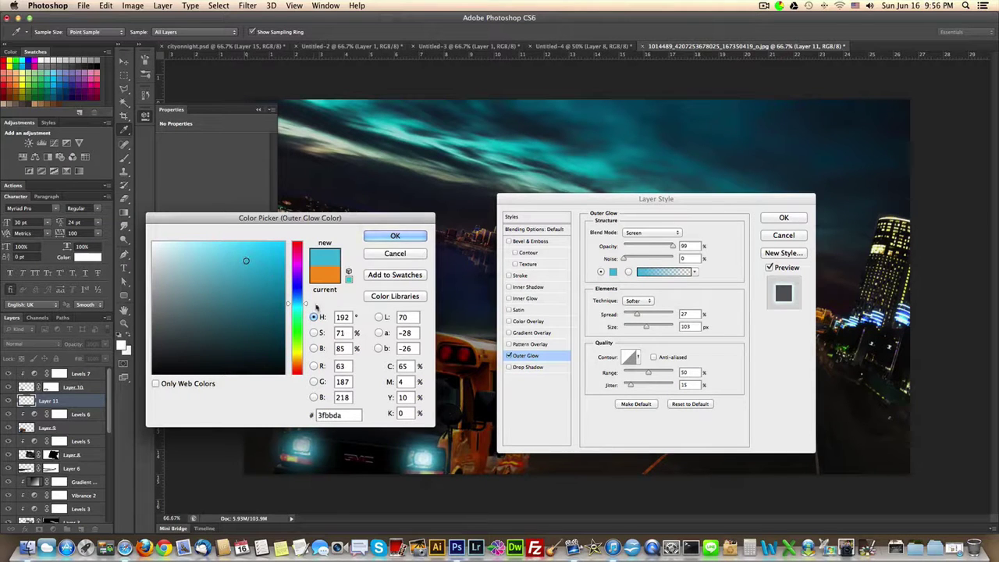
{"action": "left_click", "coordinate": [297, 357]}
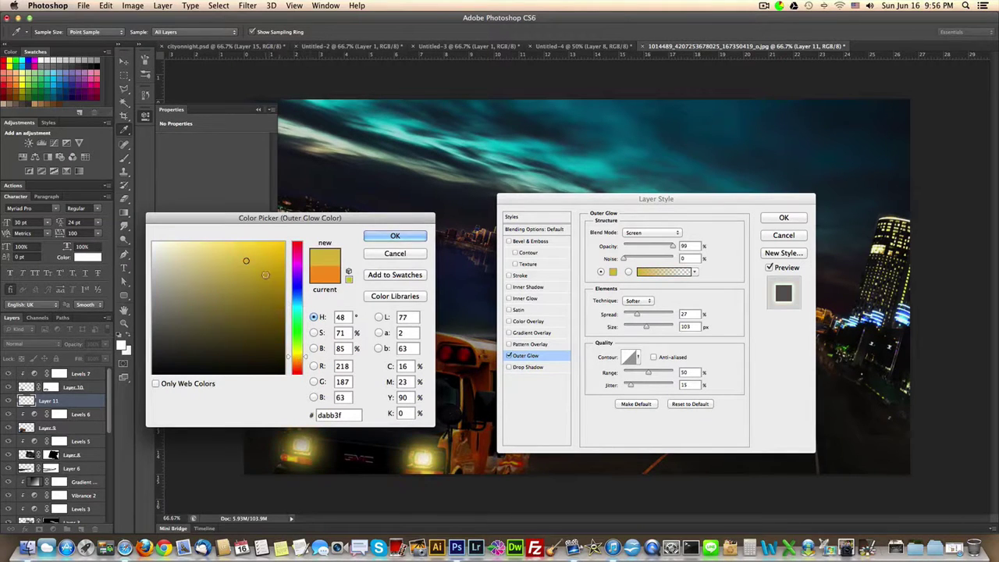
{"action": "left_click", "coordinate": [265, 275]}
{"action": "left_click", "coordinate": [305, 359]}
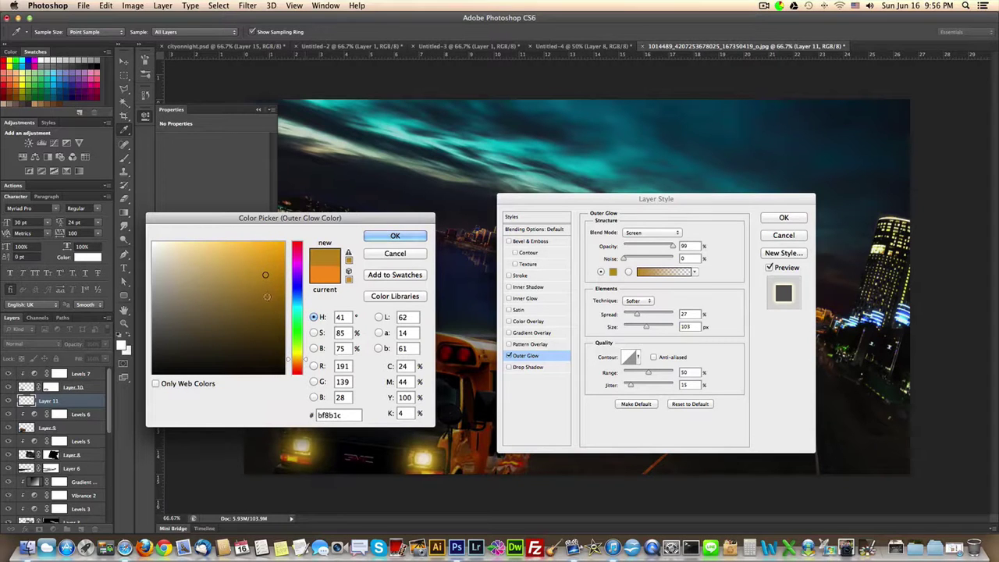
{"action": "left_click_drag", "start_coordinate": [265, 275], "coordinate": [261, 270]}
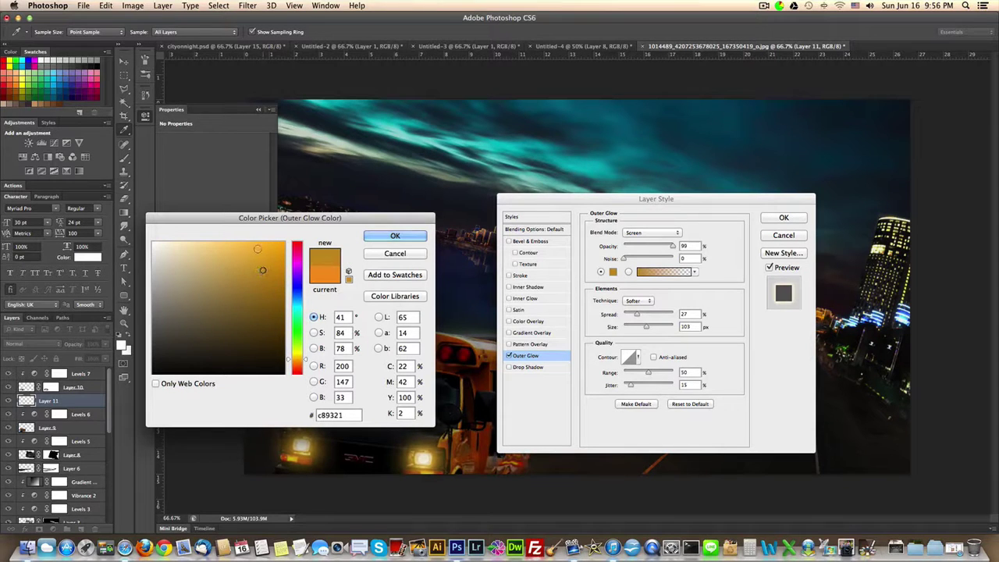
{"action": "left_click", "coordinate": [305, 363]}
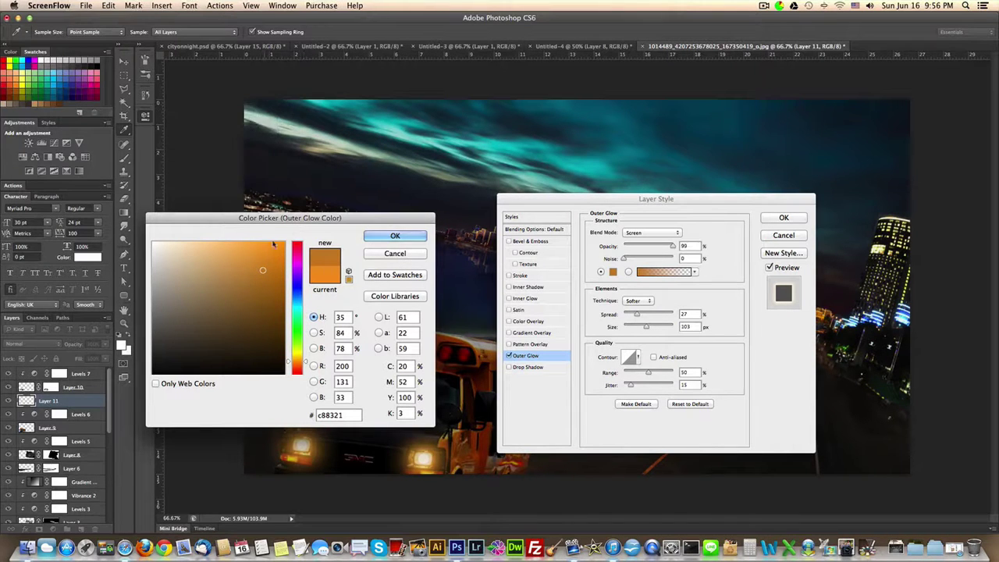
{"action": "left_click", "coordinate": [259, 264]}
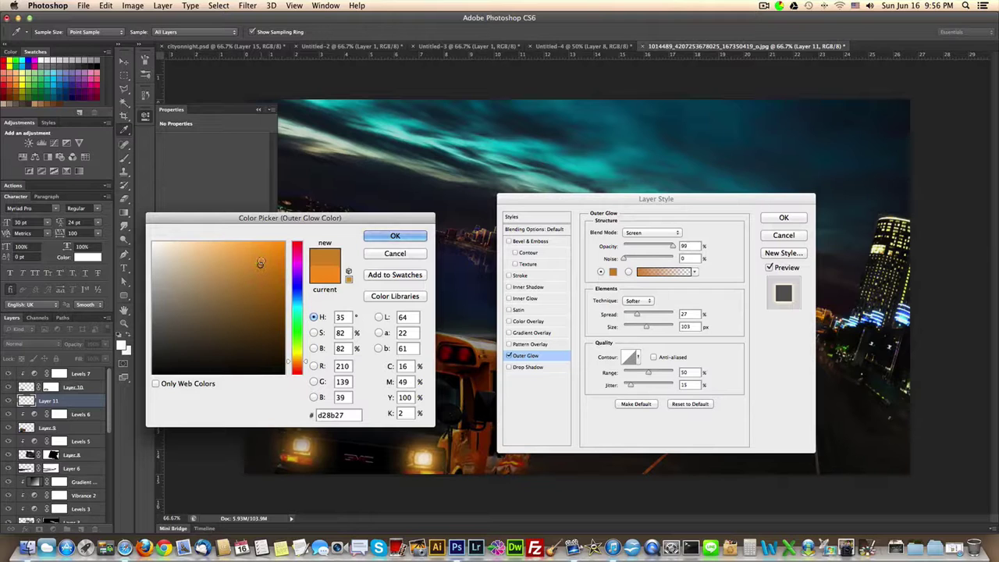
{"action": "mouse_move", "coordinate": [260, 265]}
{"action": "left_mouse_down"}
{"action": "mouse_move", "coordinate": [261, 242]}
{"action": "mouse_move", "coordinate": [231, 245]}
{"action": "left_mouse_up"}
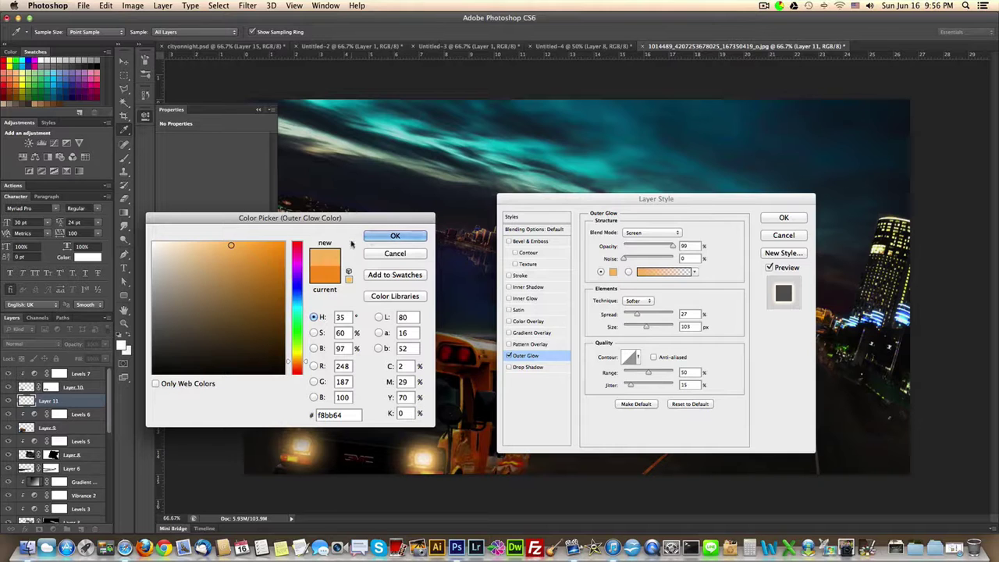
{"action": "left_click_drag", "start_coordinate": [254, 254], "coordinate": [248, 252]}
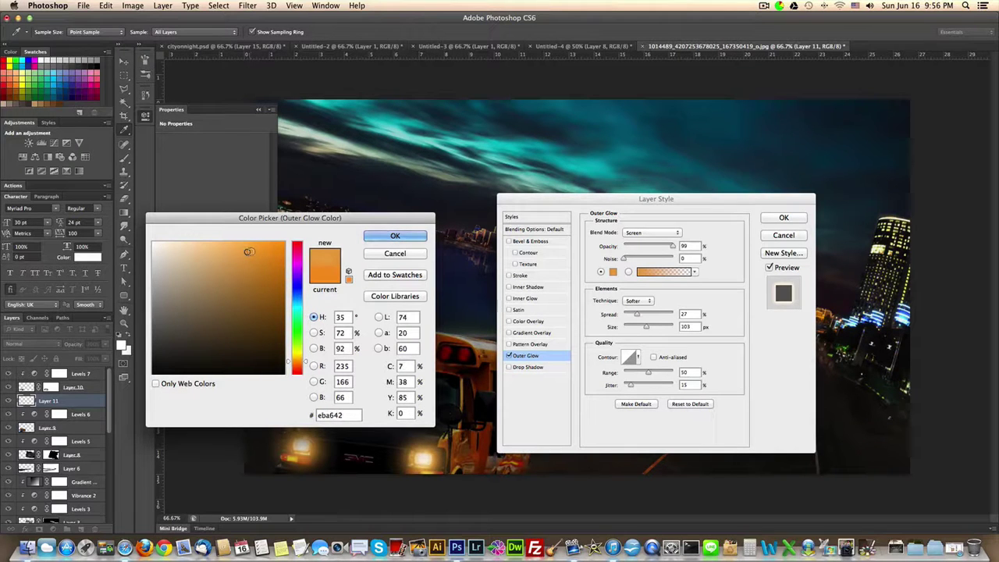
{"action": "key", "text": "Return"}
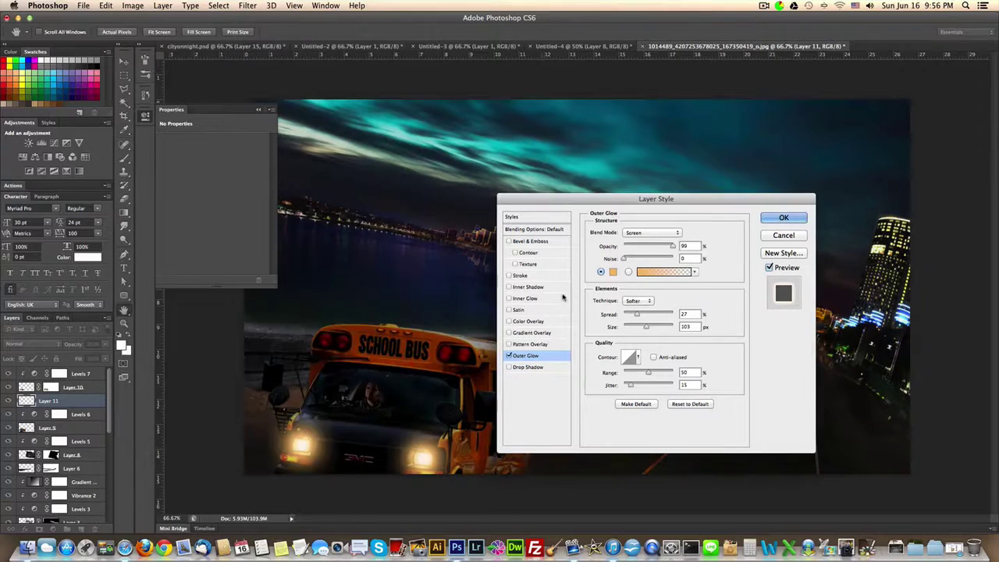
Step: Set the outer glow's spread to 34% and size to about 155 px, and reduce the headlight layer's opacity to 62% and fill to 88%
{"action": "left_click_drag", "start_coordinate": [647, 327], "coordinate": [626, 315]}
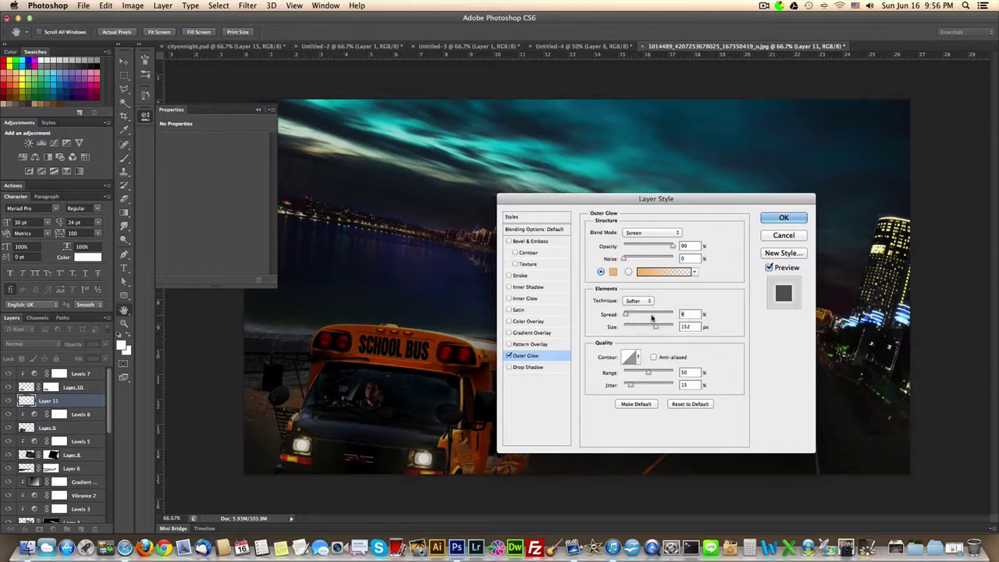
{"action": "left_click_drag", "start_coordinate": [626, 317], "coordinate": [652, 329]}
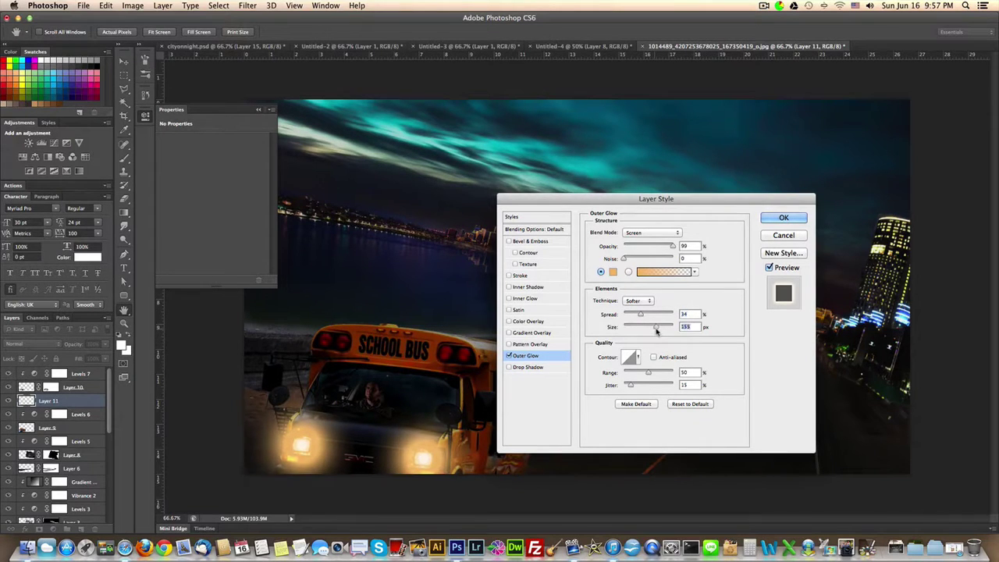
{"action": "left_click", "coordinate": [783, 218]}
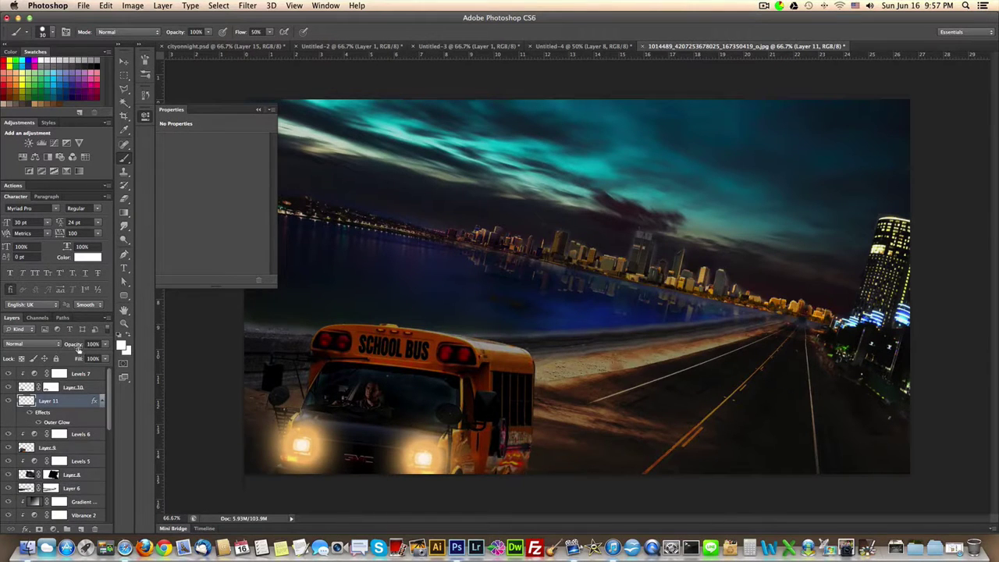
{"action": "left_click_drag", "start_coordinate": [78, 350], "coordinate": [72, 360]}
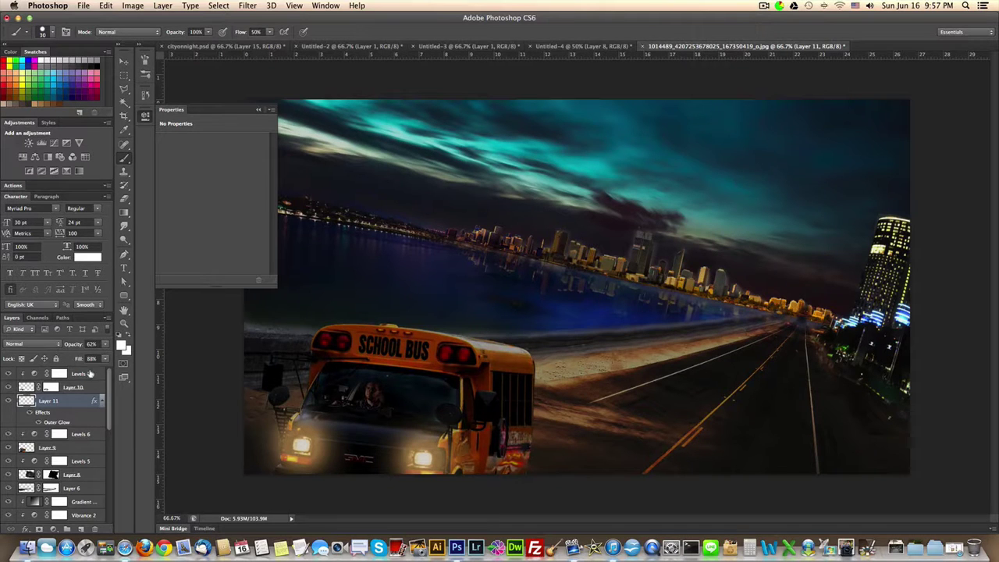
Step: Add a new layer above Layer 11 and paint the warning lights beside the SCHOOL BUS sign red with a hard 25 px brush
{"action": "left_click", "coordinate": [79, 529]}
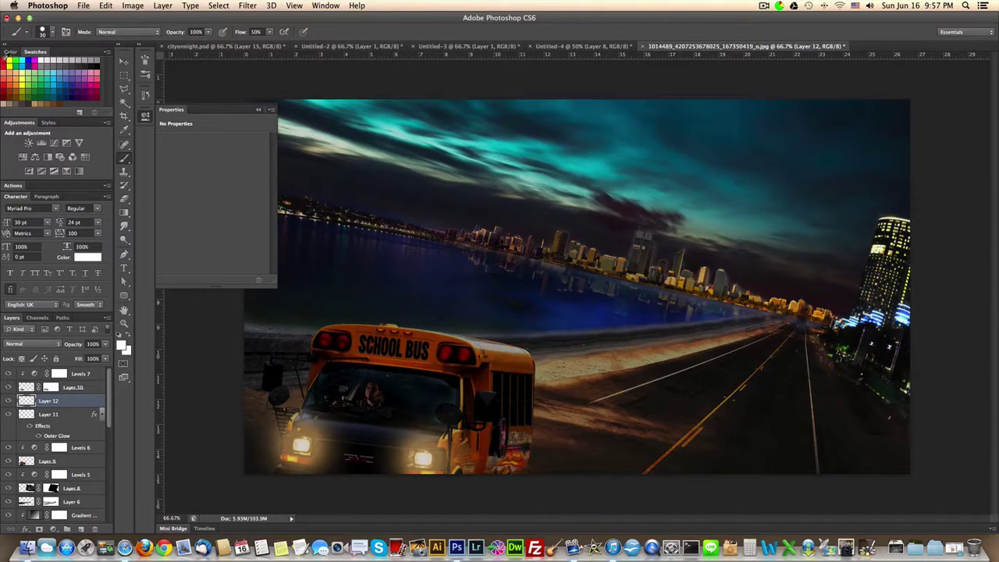
{"action": "left_click", "coordinate": [7, 60]}
{"action": "left_click", "coordinate": [465, 354]}
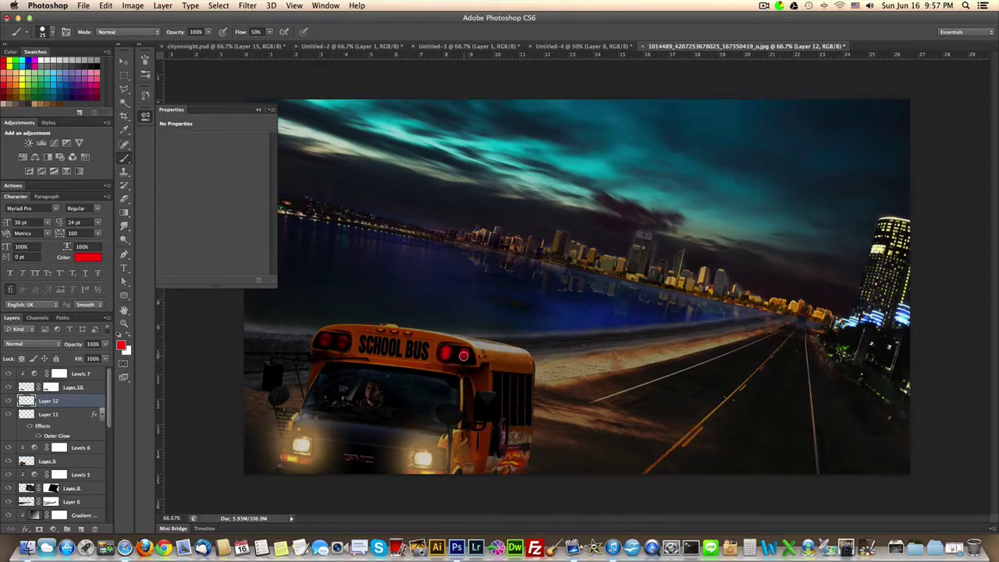
{"action": "key", "text": "bracketleft"}
{"action": "left_click", "coordinate": [124, 62]}
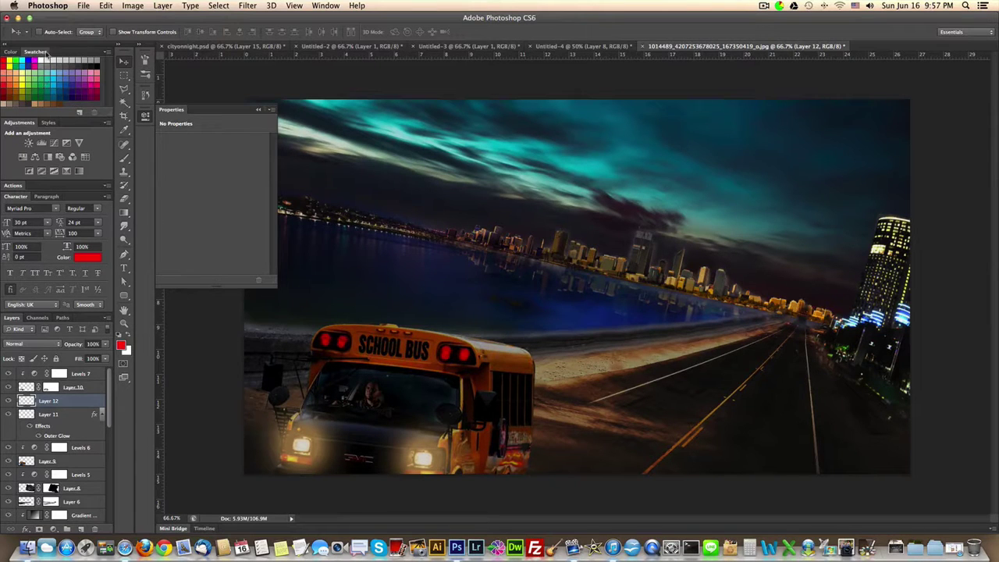
{"action": "left_click", "coordinate": [124, 157]}
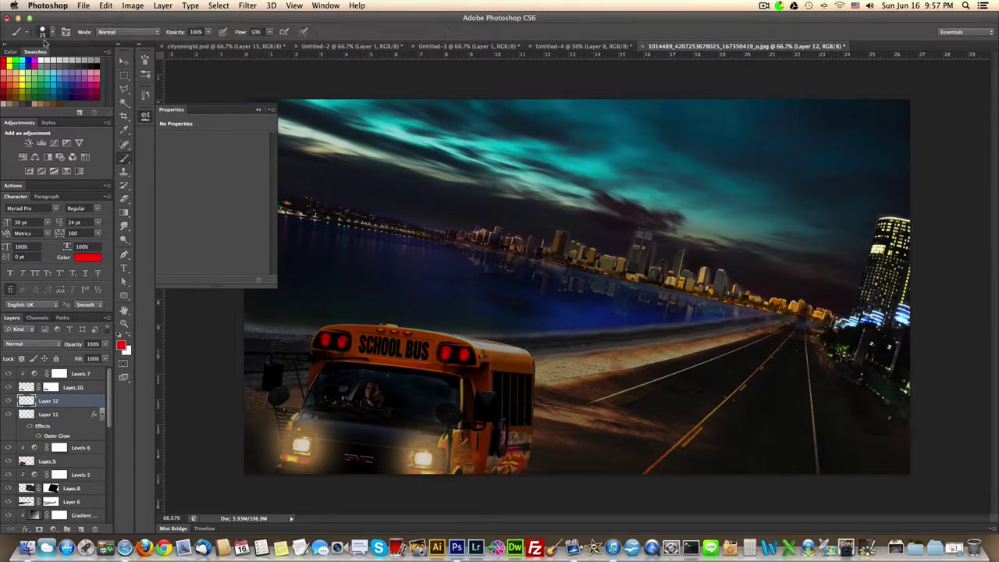
{"action": "left_click", "coordinate": [43, 33]}
{"action": "left_click", "coordinate": [44, 32]}
{"action": "left_click", "coordinate": [26, 528]}
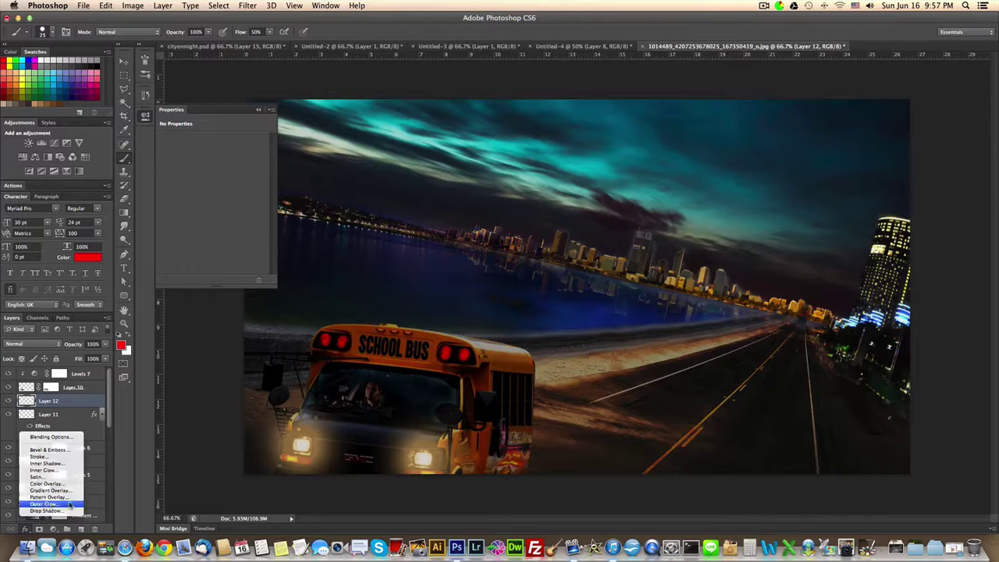
{"action": "left_click", "coordinate": [70, 505]}
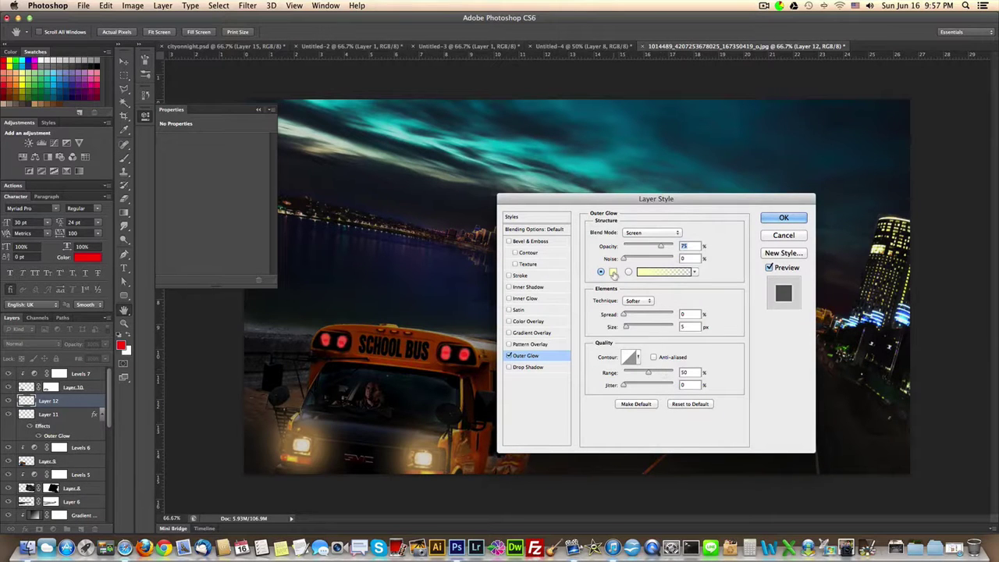
{"action": "left_click", "coordinate": [613, 272]}
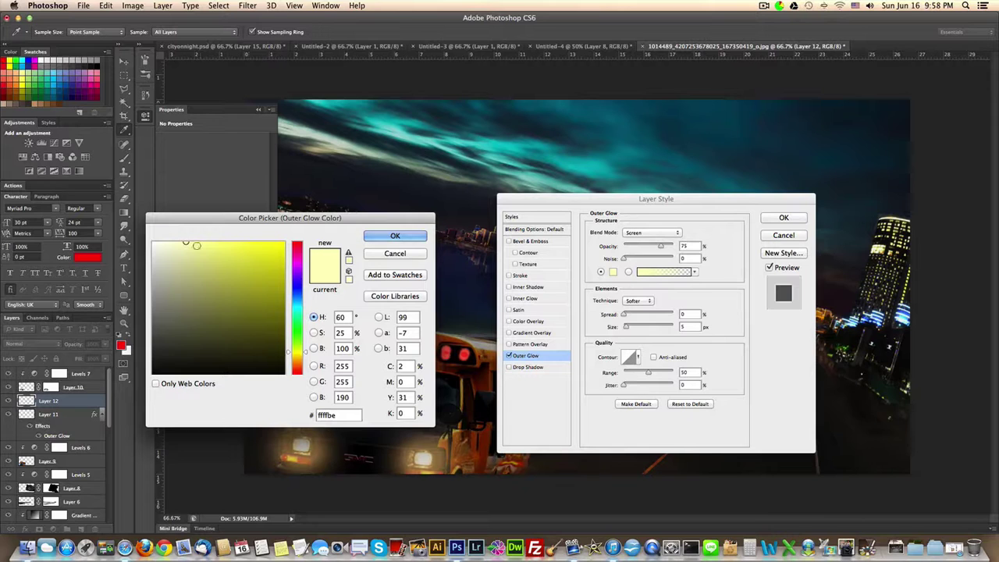
{"action": "left_click", "coordinate": [205, 246]}
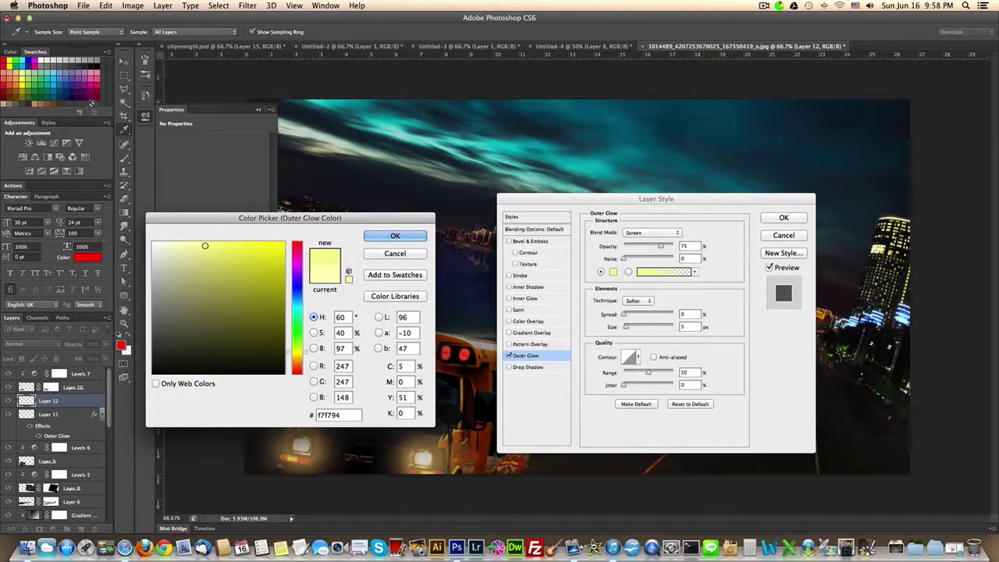
{"action": "left_click_drag", "start_coordinate": [298, 353], "coordinate": [288, 380]}
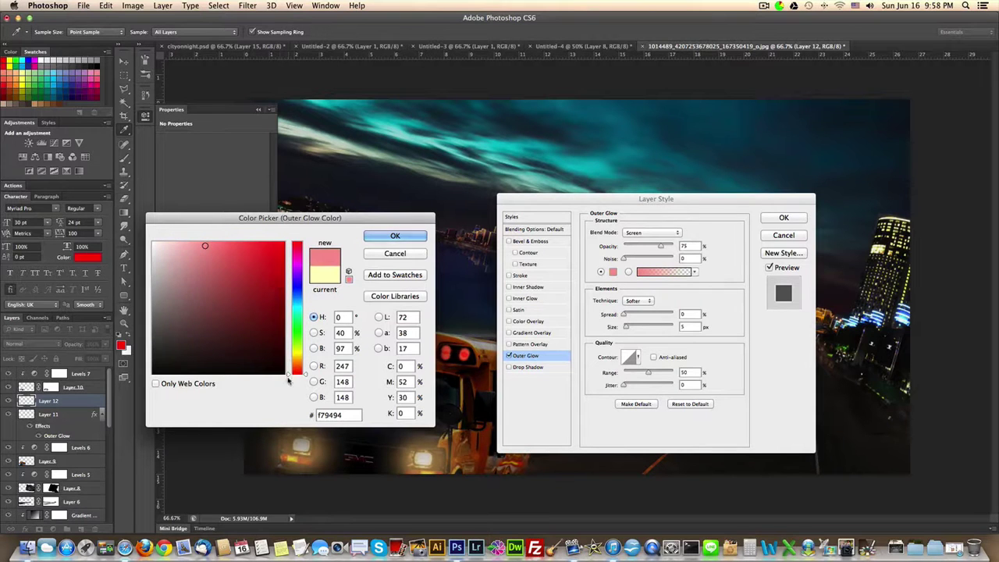
{"action": "left_click", "coordinate": [278, 244]}
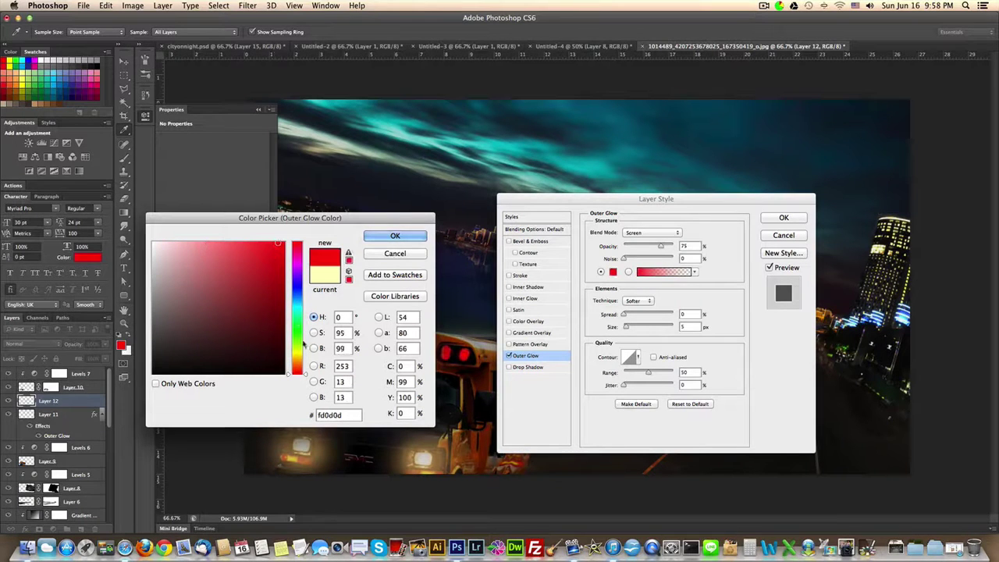
{"action": "left_click", "coordinate": [304, 371]}
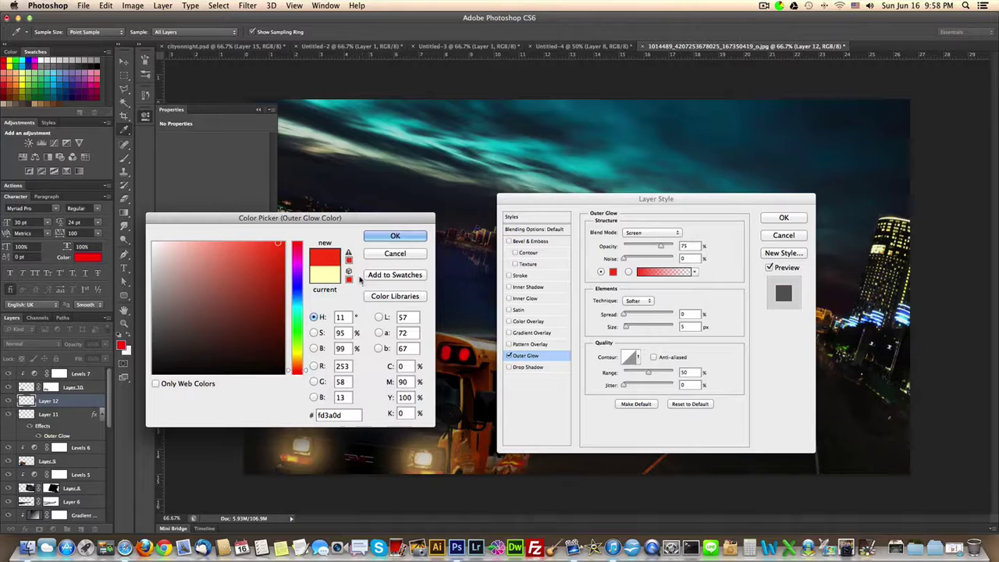
{"action": "left_click", "coordinate": [393, 236]}
{"action": "left_click_drag", "start_coordinate": [623, 327], "coordinate": [647, 330]}
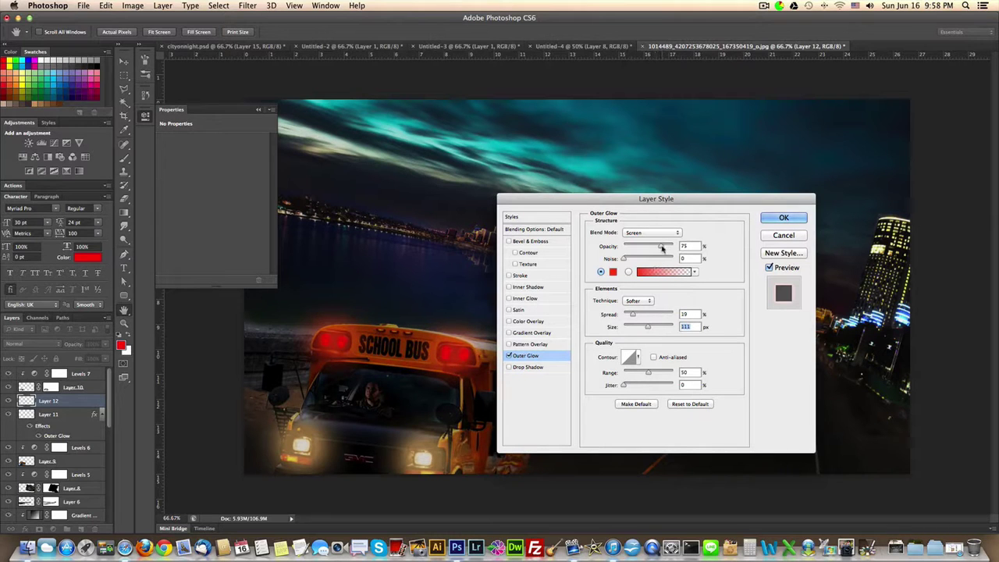
{"action": "mouse_move", "coordinate": [663, 247]}
{"action": "left_mouse_down"}
{"action": "mouse_move", "coordinate": [647, 248]}
{"action": "mouse_move", "coordinate": [674, 248]}
{"action": "left_mouse_up"}
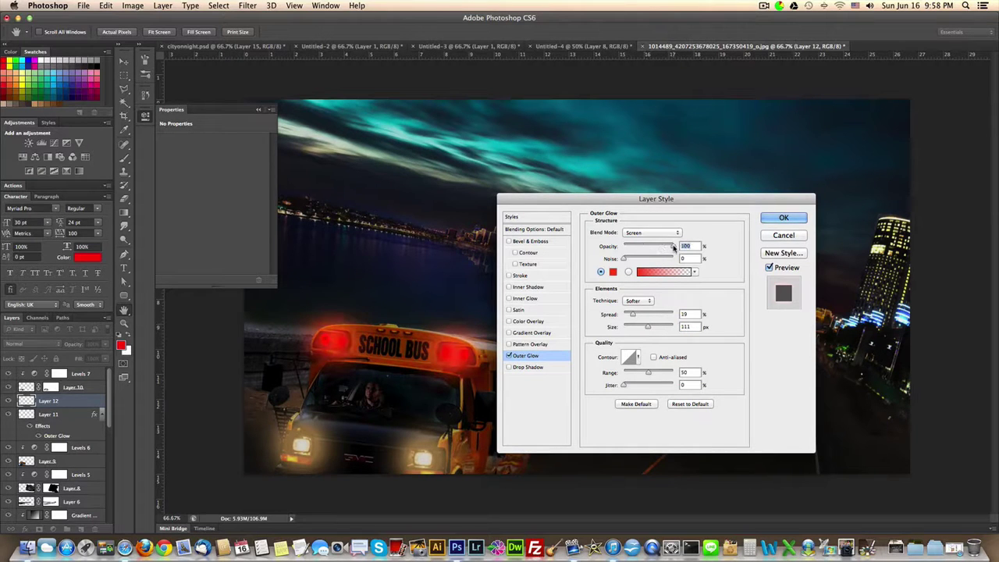
{"action": "left_click_drag", "start_coordinate": [632, 315], "coordinate": [649, 329]}
{"action": "mouse_move", "coordinate": [633, 315]}
{"action": "left_mouse_down"}
{"action": "mouse_move", "coordinate": [624, 315]}
{"action": "mouse_move", "coordinate": [646, 329]}
{"action": "mouse_move", "coordinate": [621, 317]}
{"action": "mouse_move", "coordinate": [636, 328]}
{"action": "left_mouse_up"}
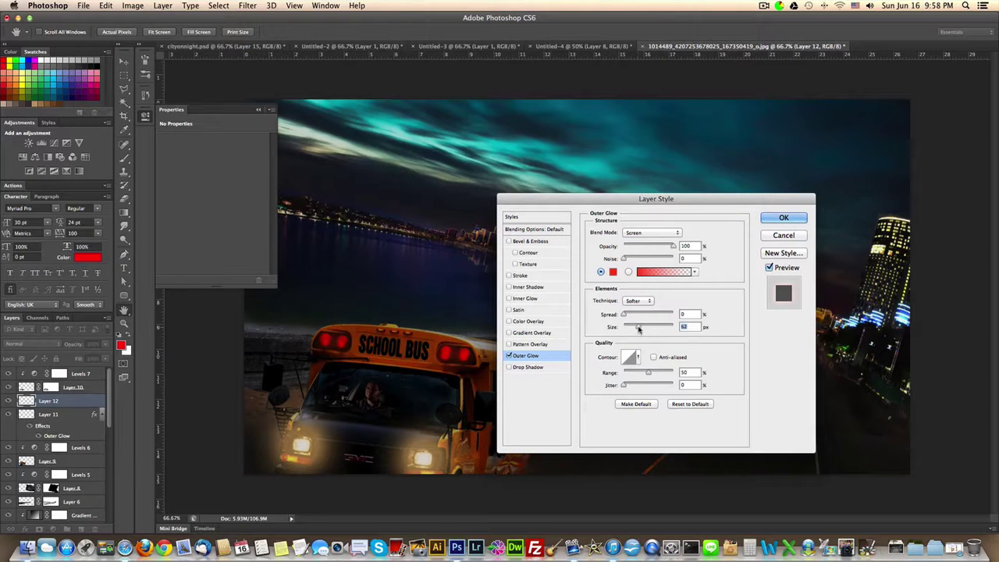
{"action": "left_click_drag", "start_coordinate": [623, 386], "coordinate": [646, 374]}
{"action": "mouse_move", "coordinate": [625, 317]}
{"action": "left_mouse_down"}
{"action": "mouse_move", "coordinate": [649, 329]}
{"action": "mouse_move", "coordinate": [631, 317]}
{"action": "mouse_move", "coordinate": [644, 329]}
{"action": "mouse_move", "coordinate": [631, 329]}
{"action": "left_mouse_up"}
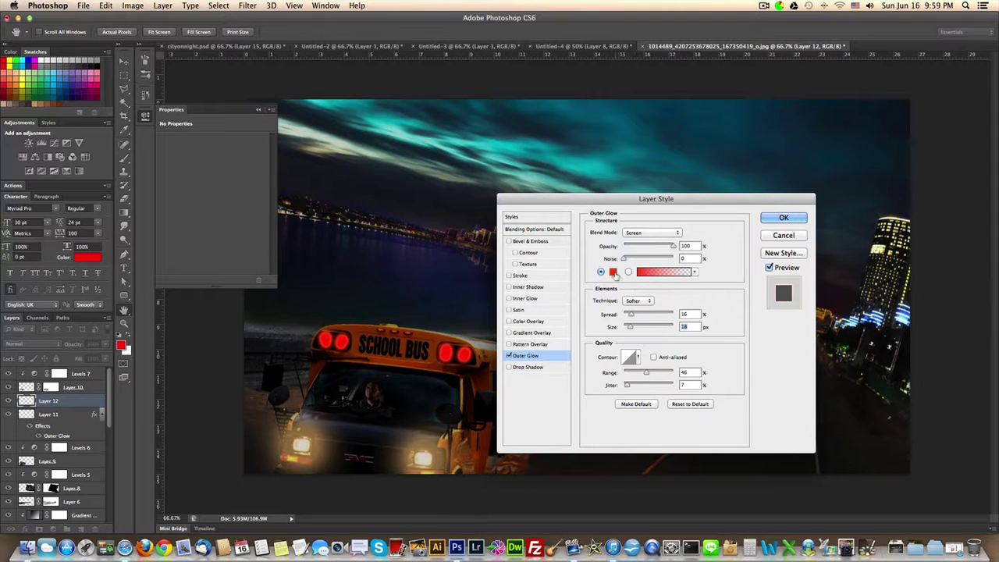
{"action": "left_click", "coordinate": [614, 273]}
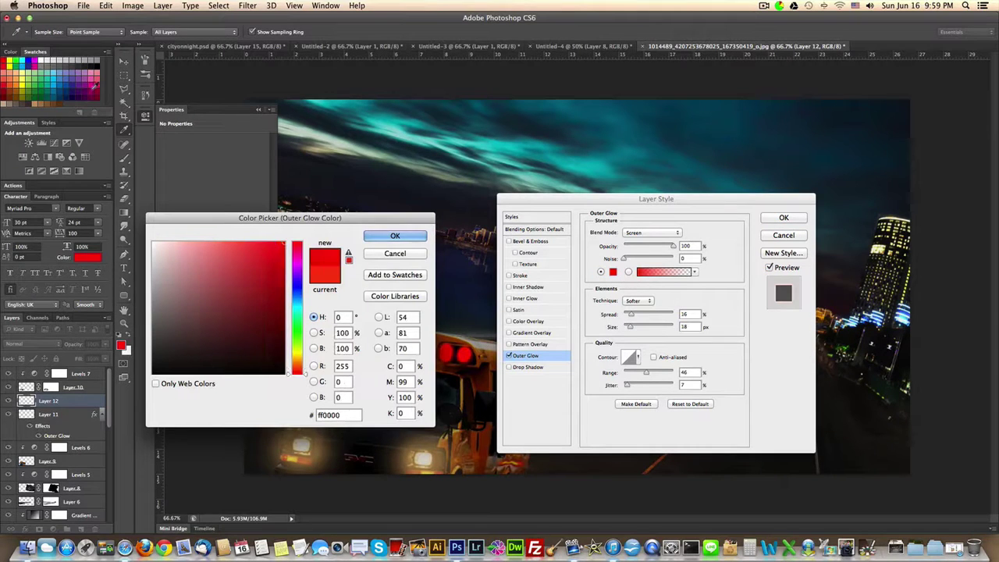
{"action": "left_click", "coordinate": [395, 234]}
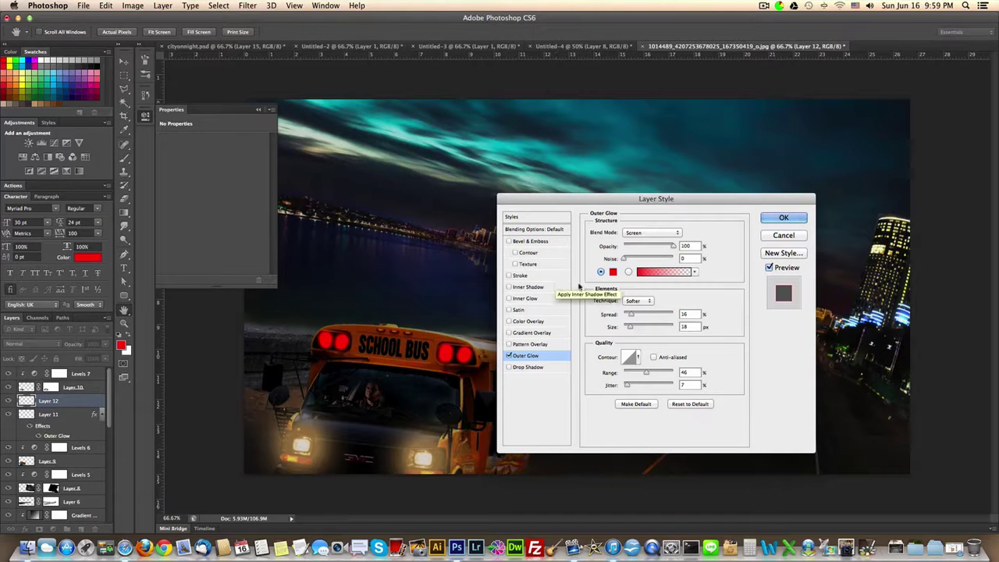
{"action": "left_click", "coordinate": [613, 272]}
{"action": "left_click", "coordinate": [204, 248]}
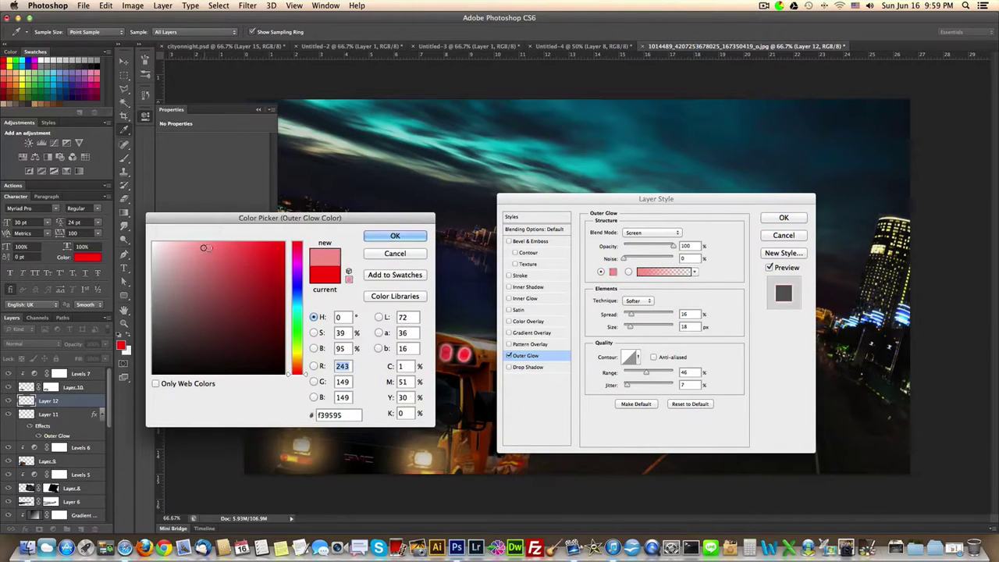
{"action": "left_click", "coordinate": [378, 238]}
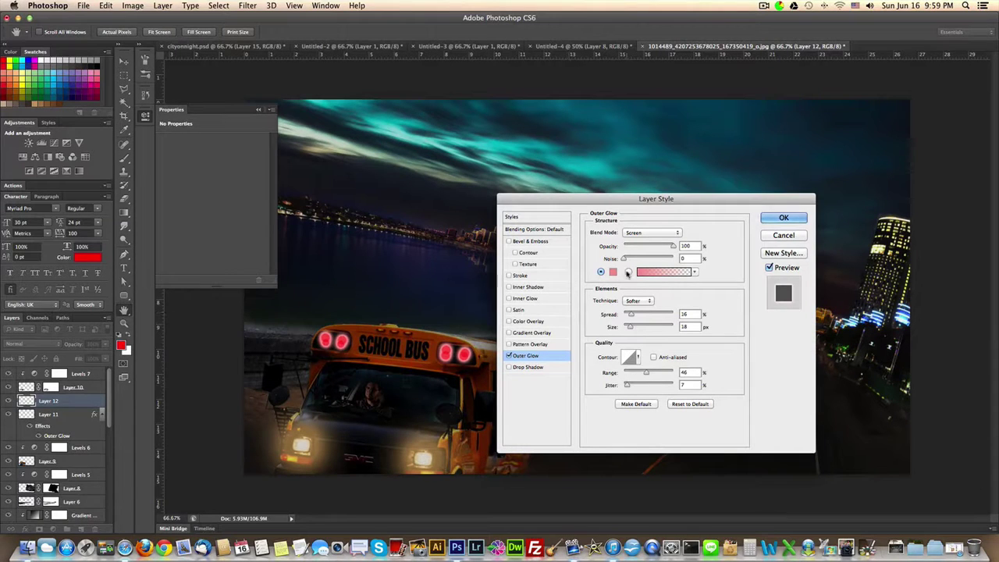
{"action": "left_click_drag", "start_coordinate": [631, 315], "coordinate": [638, 327]}
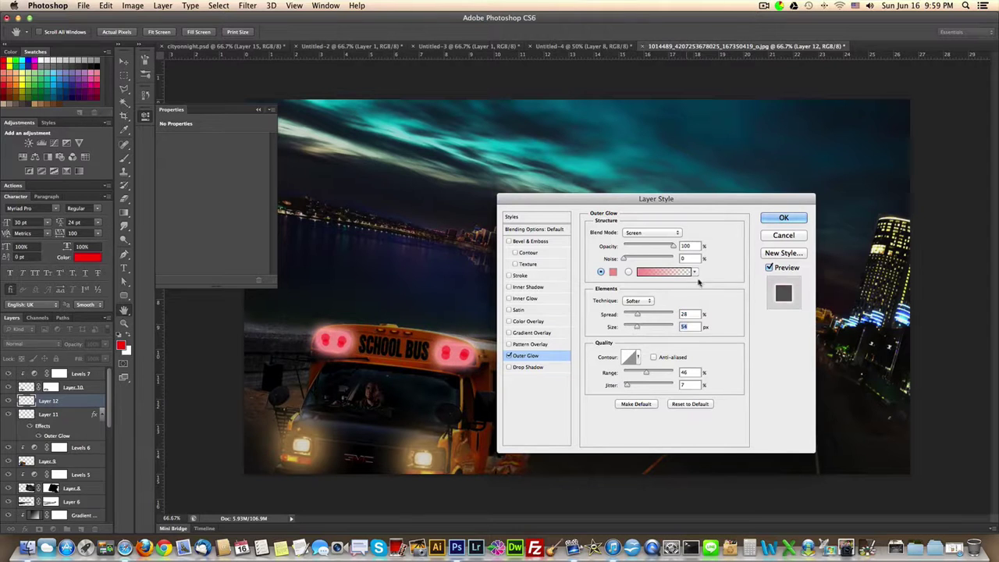
{"action": "left_click", "coordinate": [771, 238]}
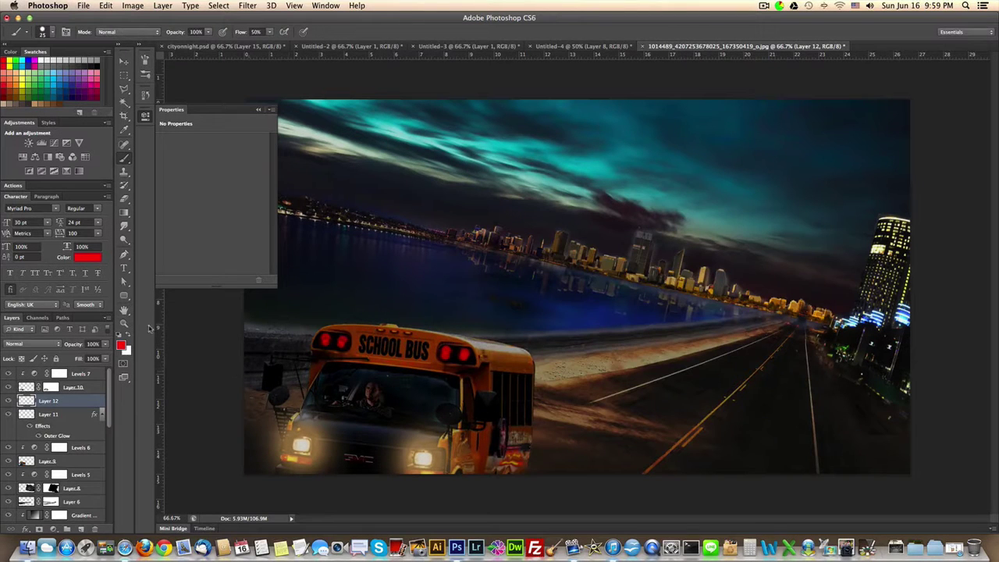
{"action": "key", "text": "cmd+a"}
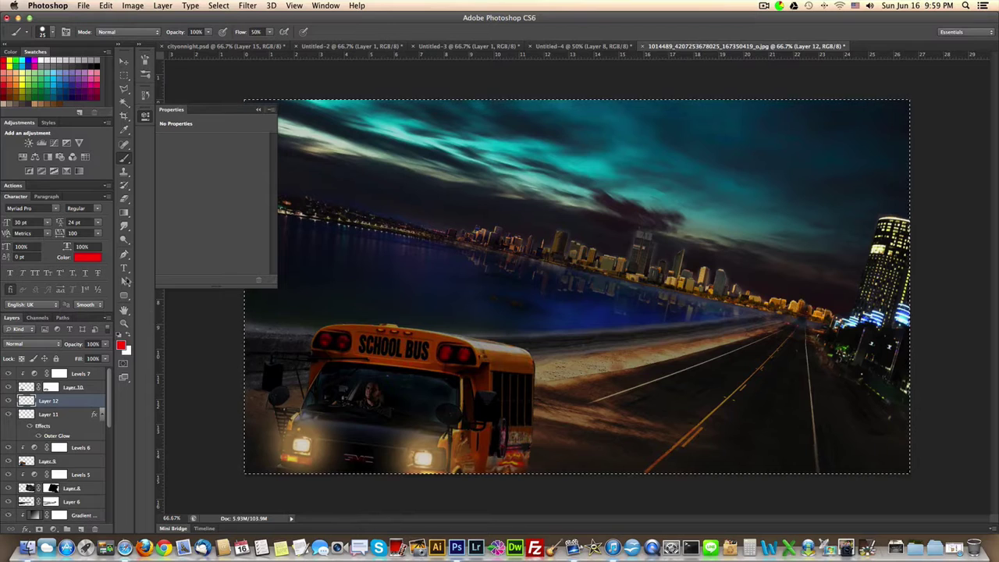
{"action": "key", "text": "cmd+d"}
{"action": "left_click", "coordinate": [124, 75]}
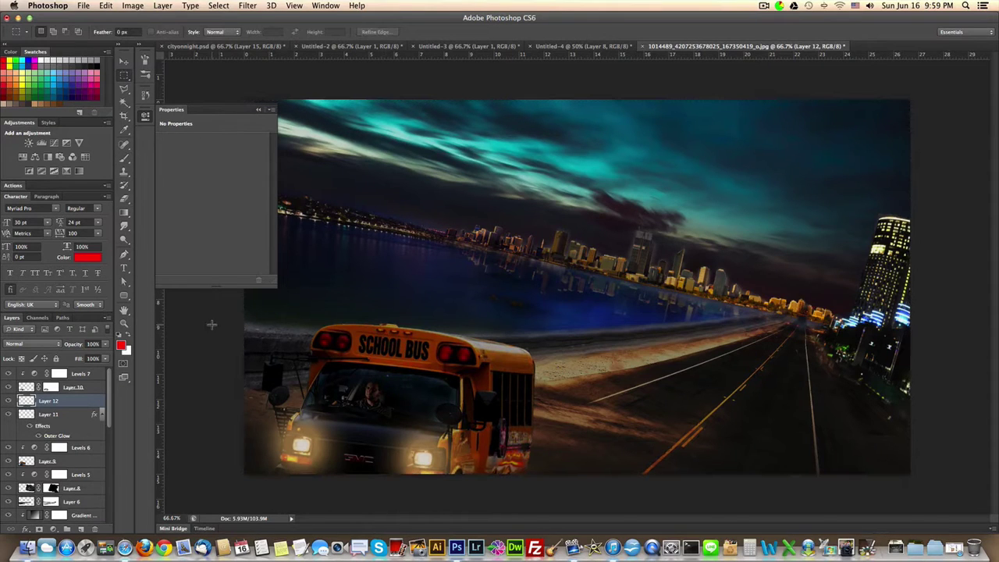
{"action": "left_click", "coordinate": [125, 157]}
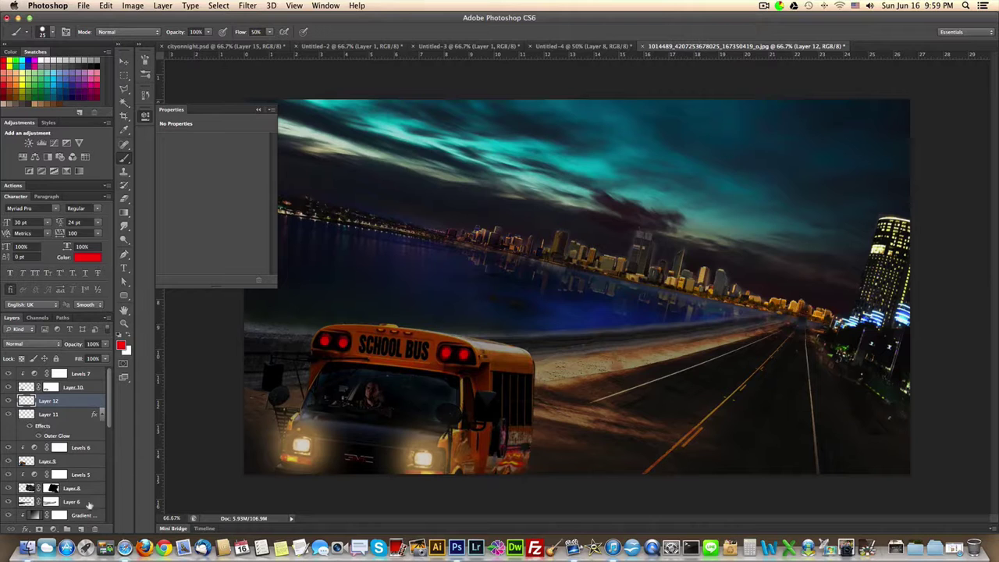
Step: Add an outer glow to Layer 12 in pure red #ff0000, with 11% spread and 46 px size
{"action": "left_click", "coordinate": [26, 530]}
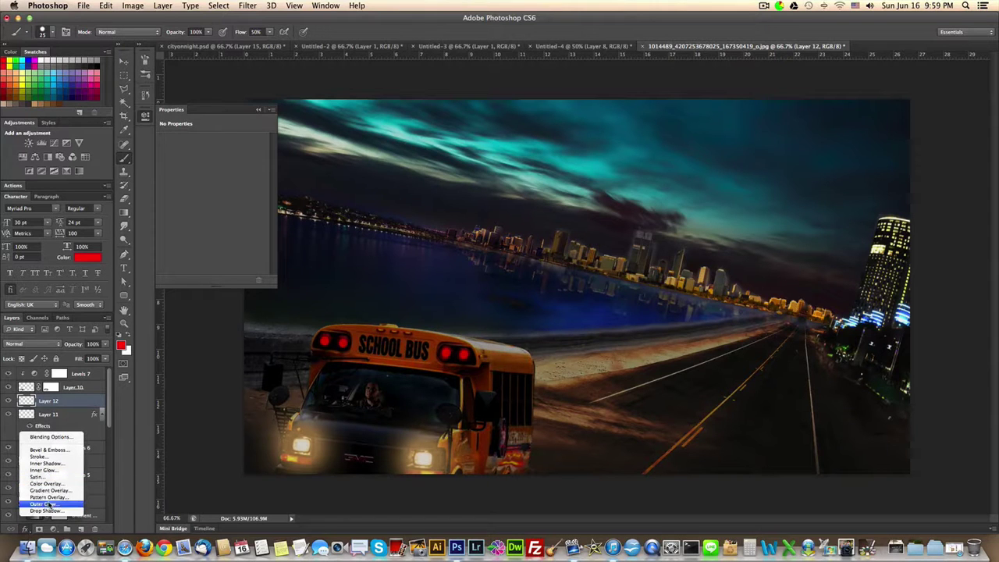
{"action": "left_click", "coordinate": [49, 505]}
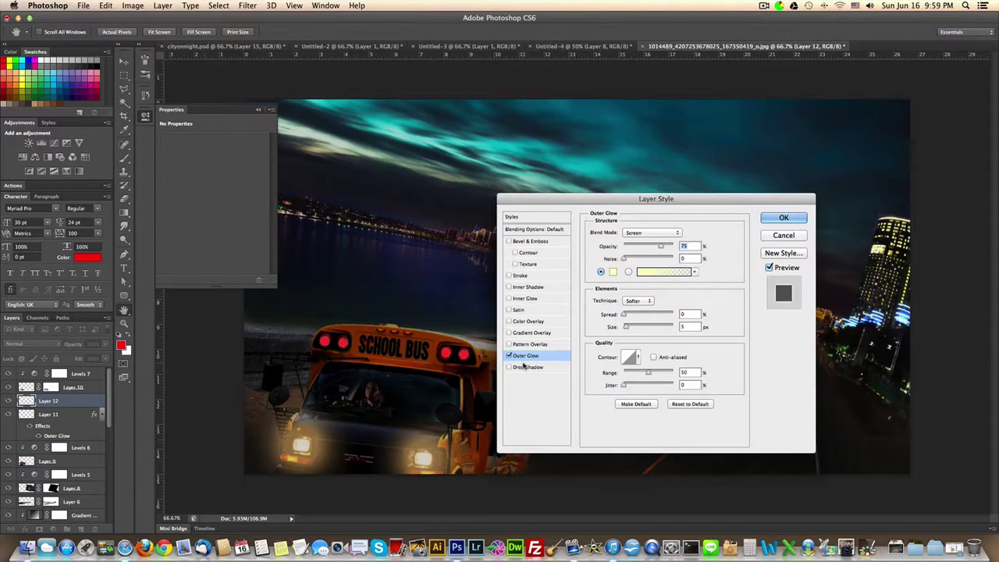
{"action": "mouse_move", "coordinate": [626, 327]}
{"action": "left_mouse_down"}
{"action": "mouse_move", "coordinate": [639, 327]}
{"action": "mouse_move", "coordinate": [627, 314]}
{"action": "mouse_move", "coordinate": [636, 328]}
{"action": "left_mouse_up"}
{"action": "left_click", "coordinate": [613, 271]}
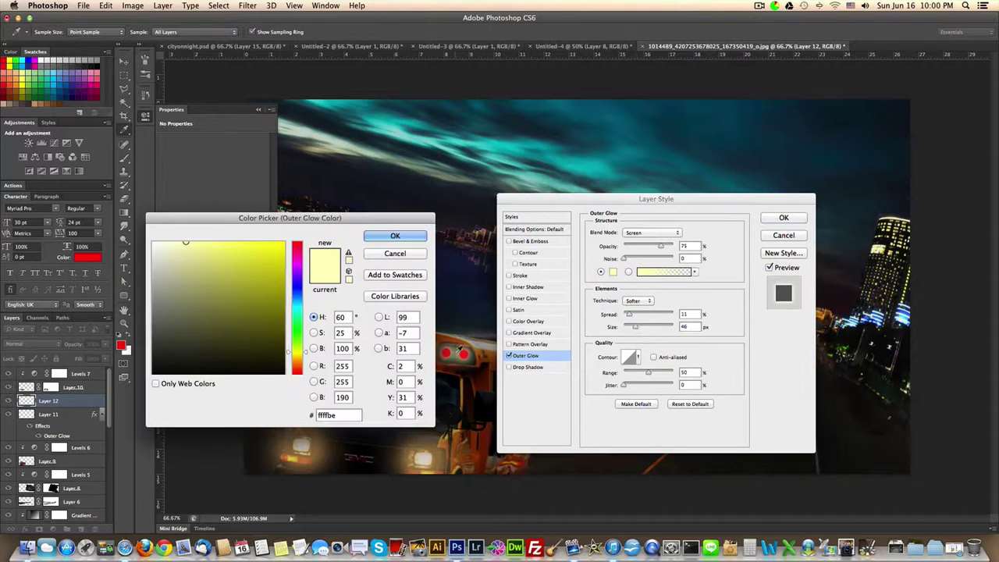
{"action": "left_click", "coordinate": [465, 355]}
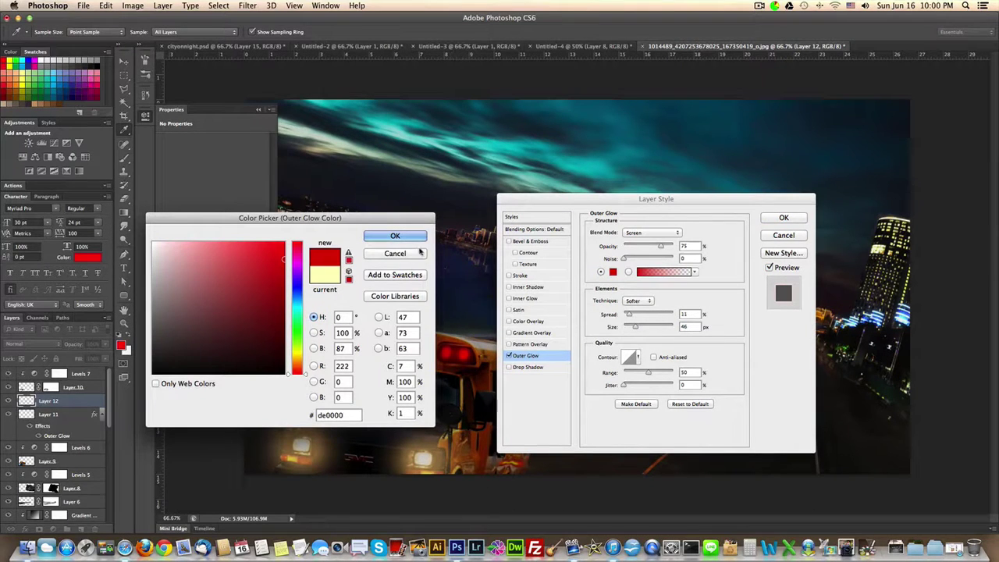
{"action": "left_click", "coordinate": [286, 242]}
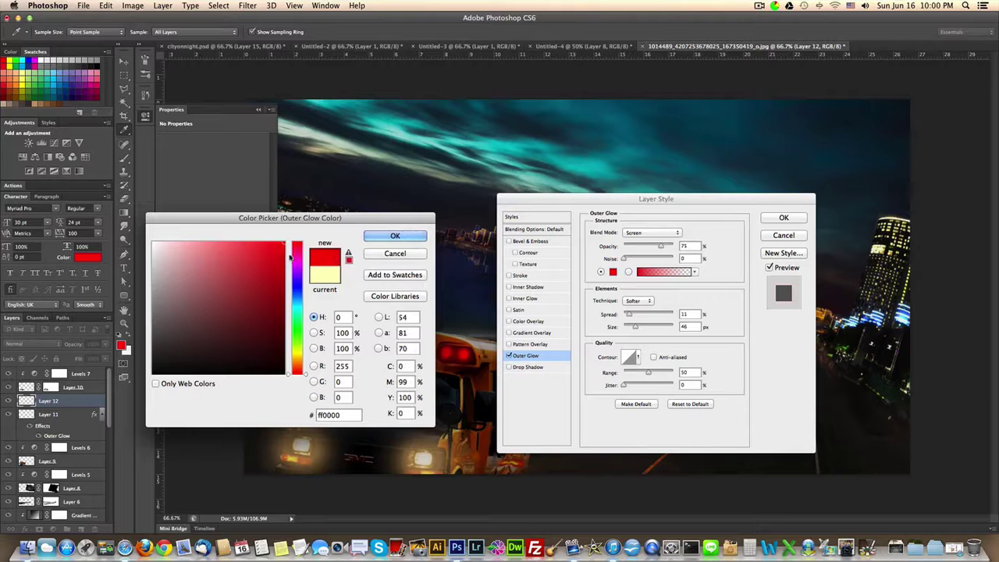
{"action": "left_click", "coordinate": [395, 236]}
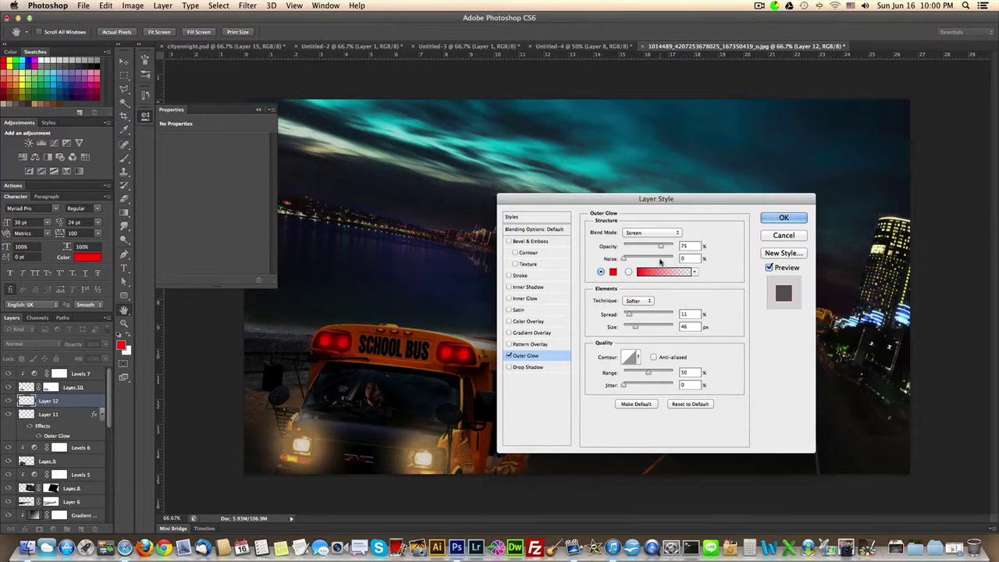
Step: Refine the warning lights' outer glow to 85% opacity, 21% spread and 98 px size, and apply it
{"action": "left_click_drag", "start_coordinate": [661, 248], "coordinate": [661, 248]}
{"action": "mouse_move", "coordinate": [638, 328]}
{"action": "left_mouse_down"}
{"action": "mouse_move", "coordinate": [654, 328]}
{"action": "mouse_move", "coordinate": [634, 328]}
{"action": "mouse_move", "coordinate": [632, 317]}
{"action": "left_mouse_up"}
{"action": "left_click_drag", "start_coordinate": [663, 246], "coordinate": [668, 247]}
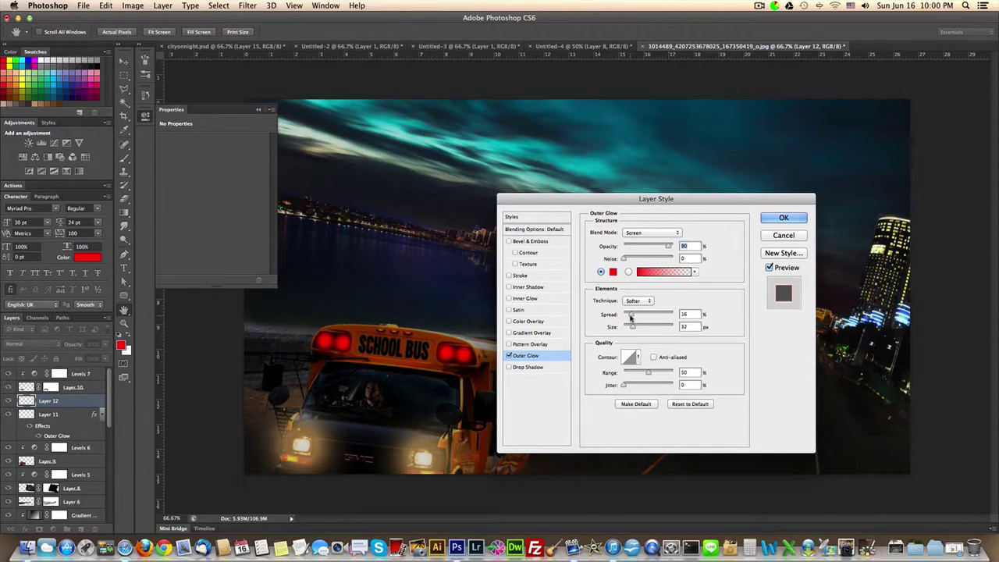
{"action": "left_click_drag", "start_coordinate": [631, 315], "coordinate": [632, 329]}
{"action": "left_click_drag", "start_coordinate": [669, 247], "coordinate": [656, 248]}
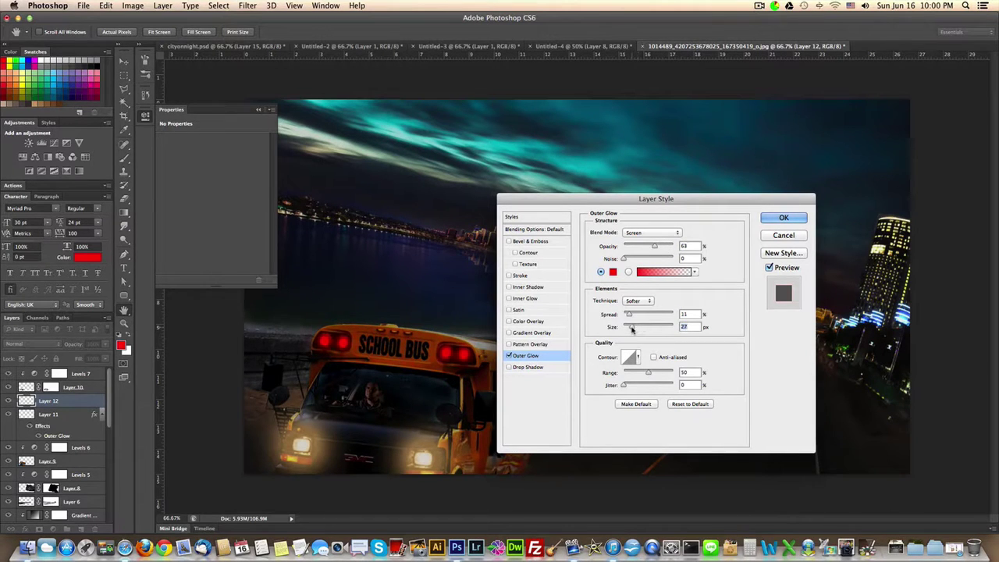
{"action": "left_click_drag", "start_coordinate": [629, 317], "coordinate": [630, 316]}
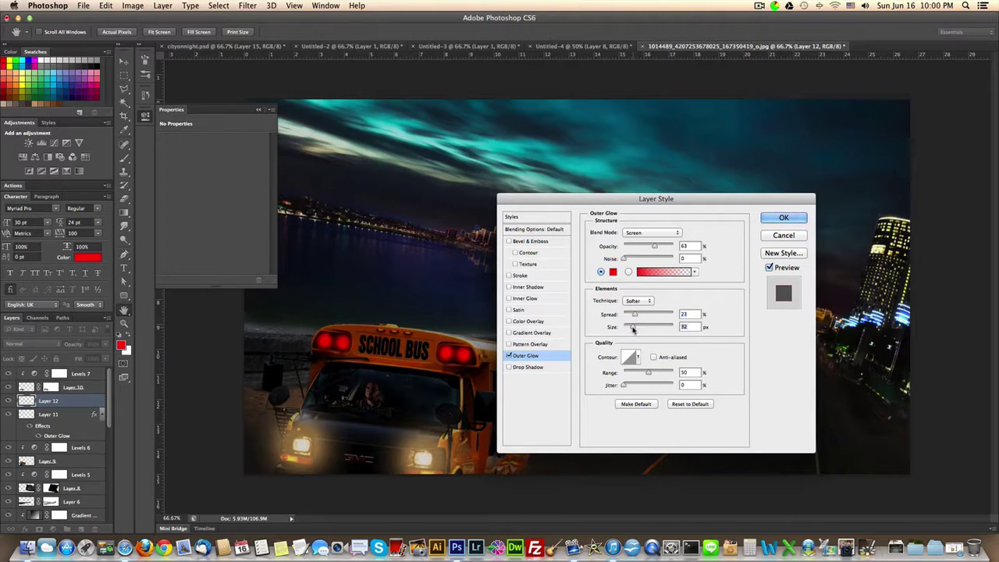
{"action": "mouse_move", "coordinate": [635, 329]}
{"action": "left_mouse_down"}
{"action": "mouse_move", "coordinate": [629, 317]}
{"action": "mouse_move", "coordinate": [642, 316]}
{"action": "mouse_move", "coordinate": [633, 328]}
{"action": "left_mouse_up"}
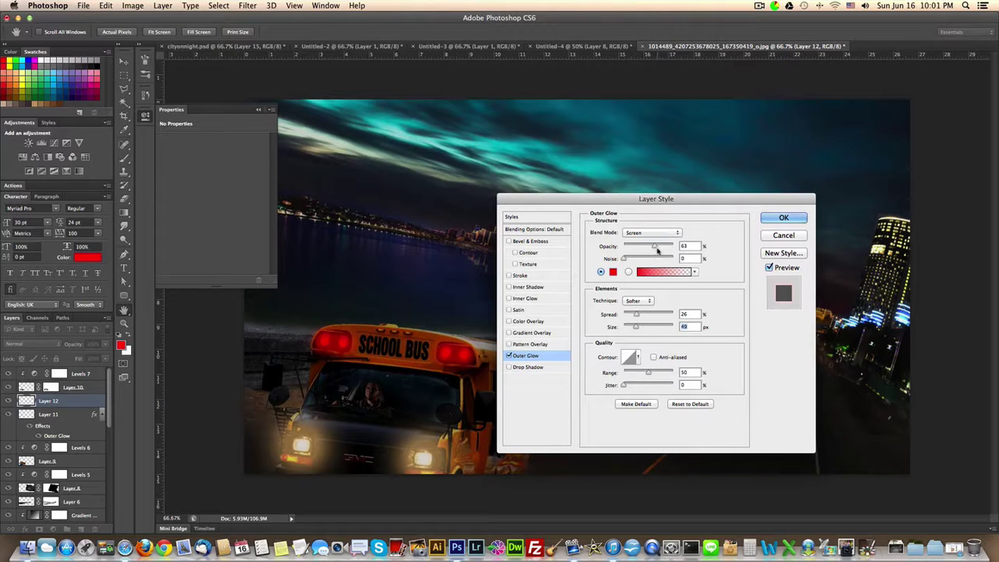
{"action": "left_click_drag", "start_coordinate": [658, 250], "coordinate": [669, 248]}
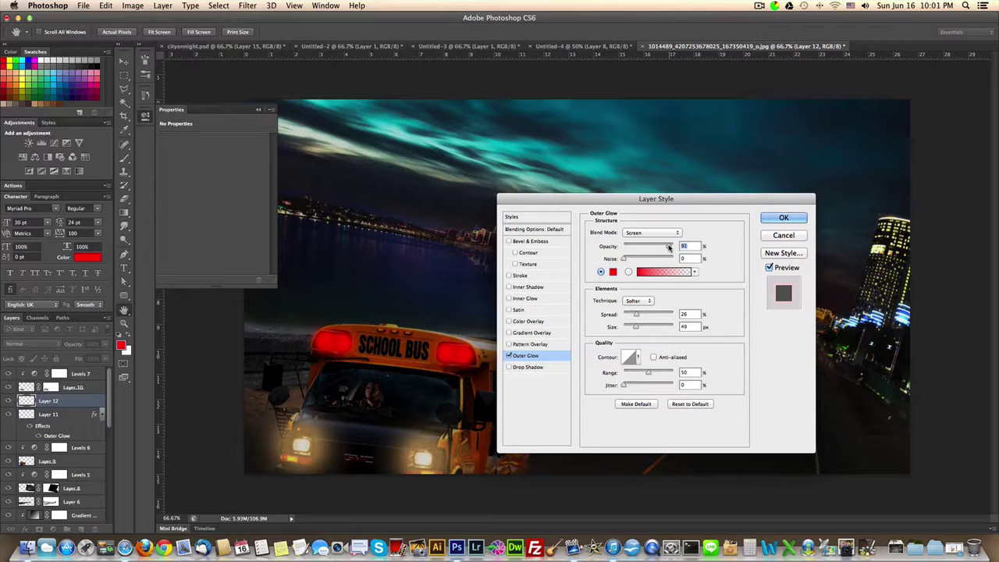
{"action": "left_click_drag", "start_coordinate": [669, 247], "coordinate": [666, 248]}
{"action": "mouse_move", "coordinate": [638, 314]}
{"action": "left_mouse_down"}
{"action": "mouse_move", "coordinate": [648, 328]}
{"action": "mouse_move", "coordinate": [635, 316]}
{"action": "left_mouse_up"}
{"action": "left_click", "coordinate": [632, 316]}
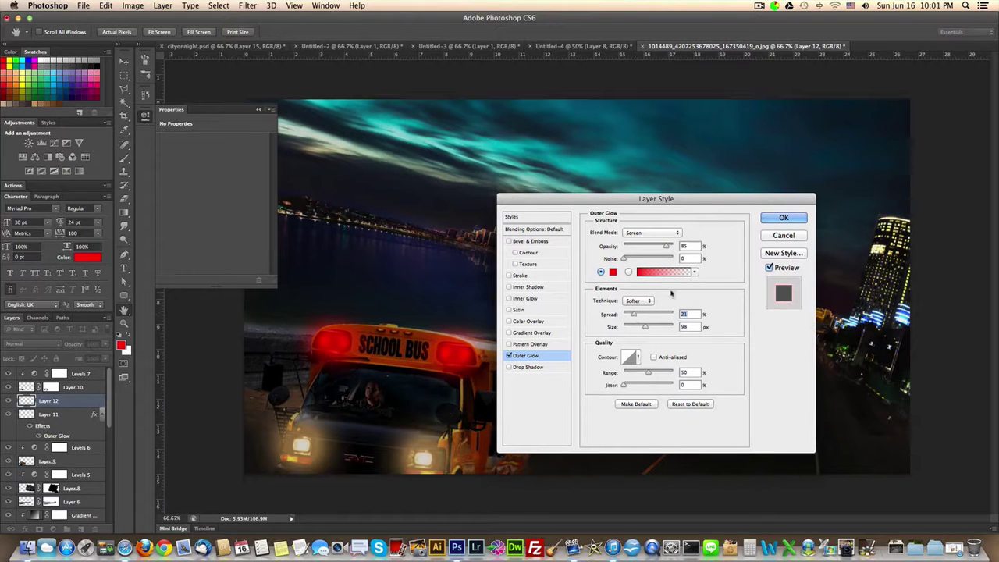
{"action": "left_click", "coordinate": [784, 218]}
Step: Reduce Layer 12's fill to 75% and opacity to 73%, and collapse the Properties panel to uncover the image
{"action": "key", "text": "b"}
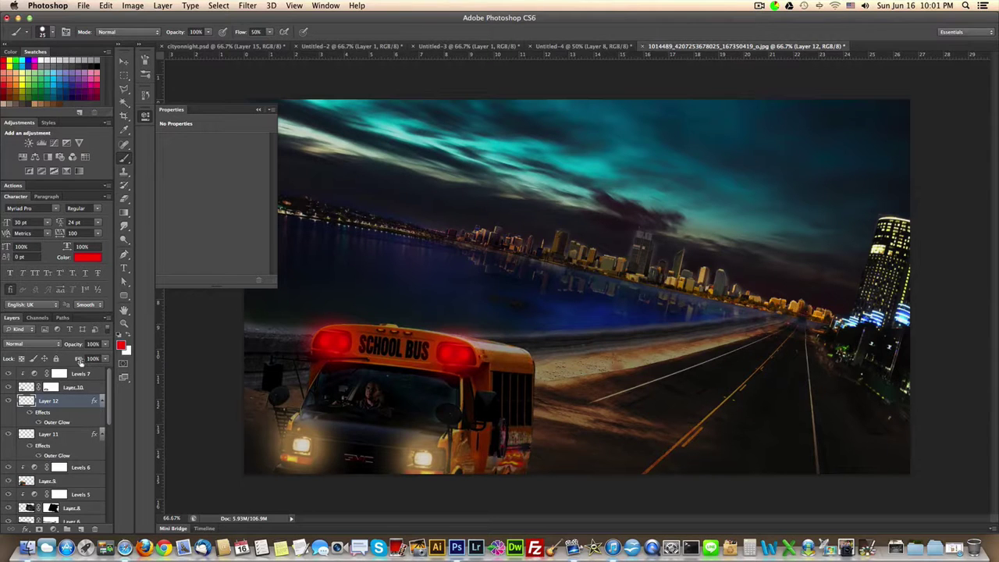
{"action": "left_click_drag", "start_coordinate": [80, 361], "coordinate": [70, 359]}
{"action": "key", "text": "Return"}
{"action": "left_click_drag", "start_coordinate": [79, 349], "coordinate": [72, 348]}
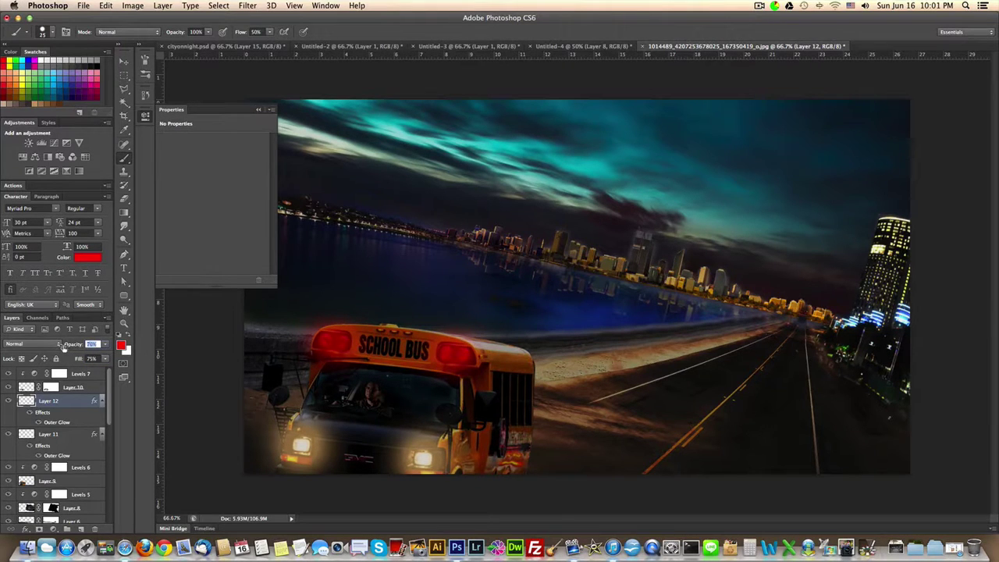
{"action": "key", "text": "Return"}
{"action": "left_click", "coordinate": [123, 62]}
{"action": "left_click", "coordinate": [145, 117]}
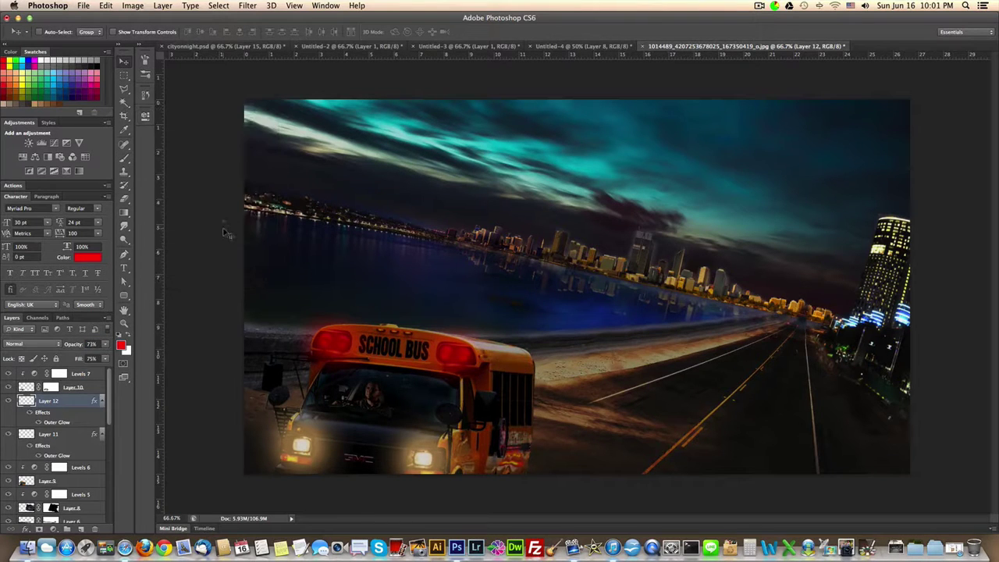
Step: Add a Curves adjustment above Levels 7 with an S-curve, raising input 182 to output 220 and pulling down the shadows
{"action": "key", "text": "super+minus"}
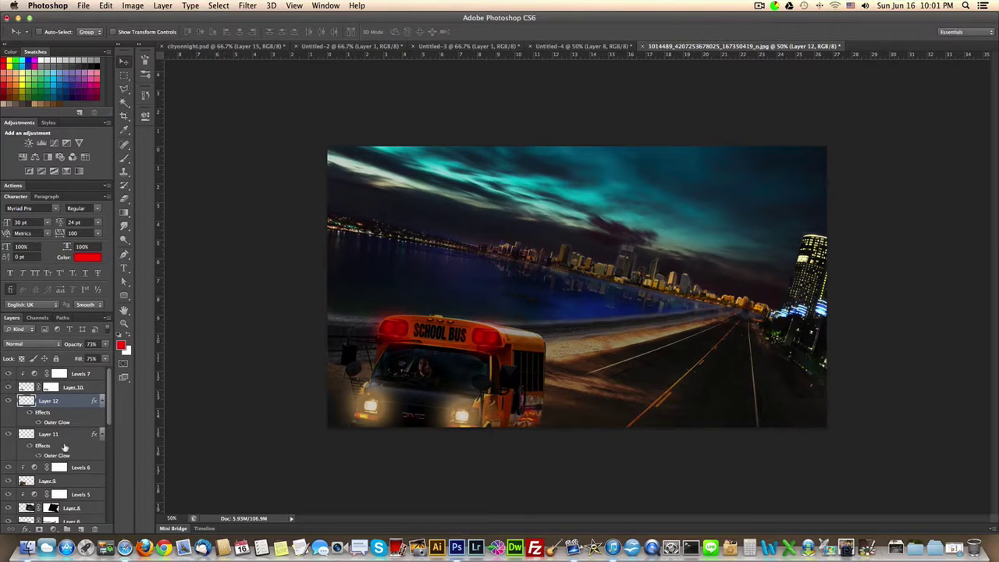
{"action": "left_click", "coordinate": [91, 376]}
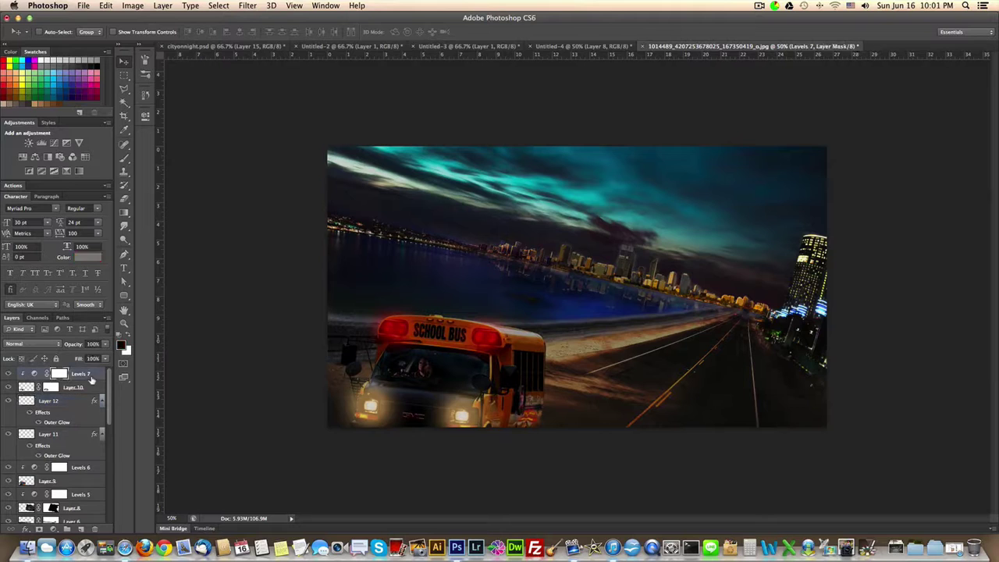
{"action": "left_click", "coordinate": [54, 528]}
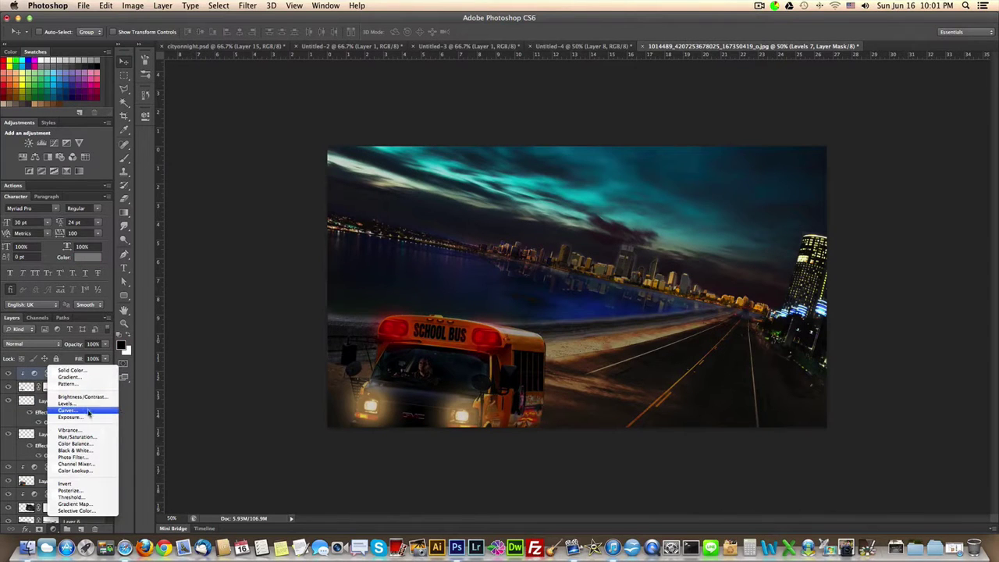
{"action": "left_click", "coordinate": [88, 411]}
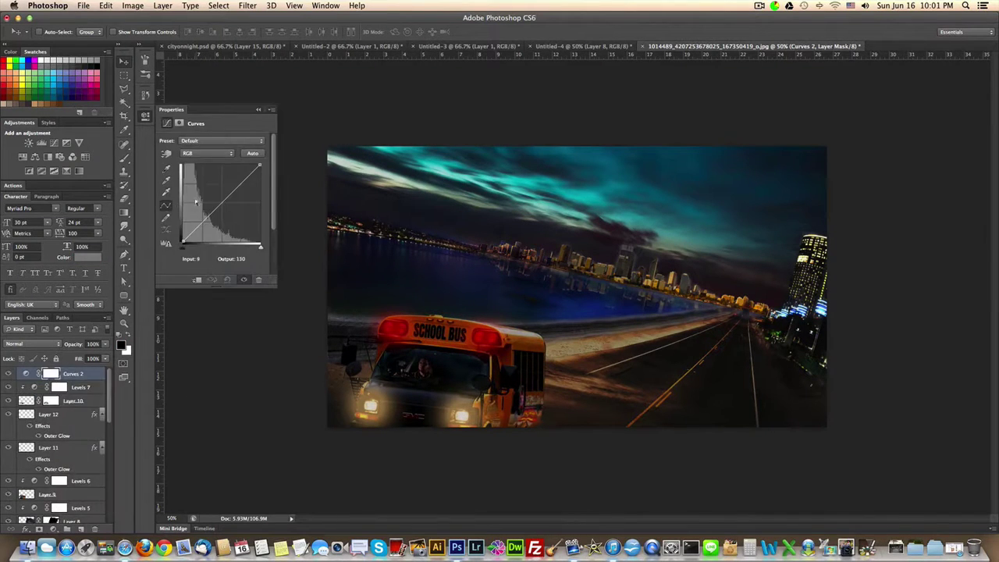
{"action": "left_click_drag", "start_coordinate": [233, 190], "coordinate": [237, 176]}
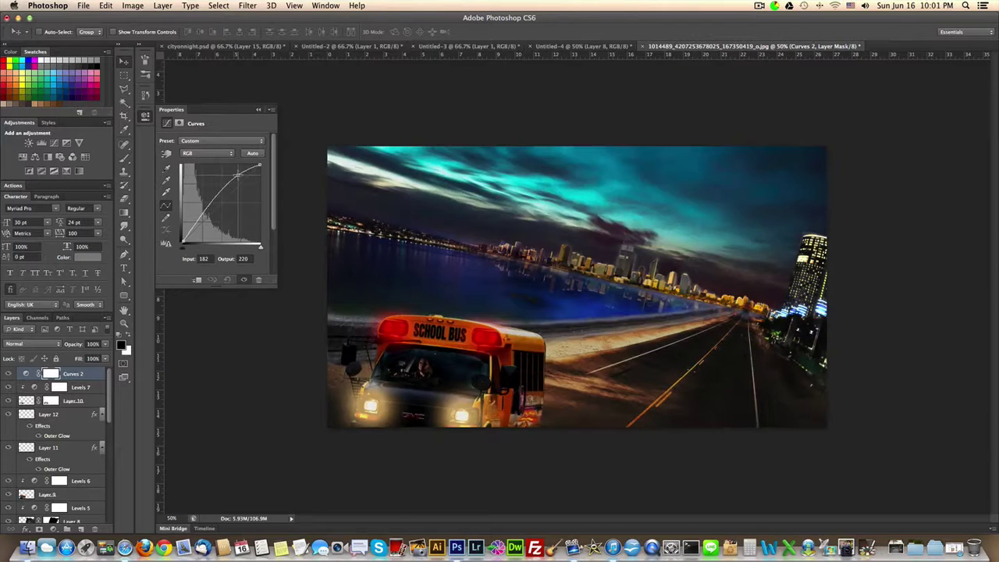
{"action": "mouse_move", "coordinate": [205, 209]}
{"action": "left_mouse_down"}
{"action": "mouse_move", "coordinate": [206, 224]}
{"action": "mouse_move", "coordinate": [208, 215]}
{"action": "left_mouse_up"}
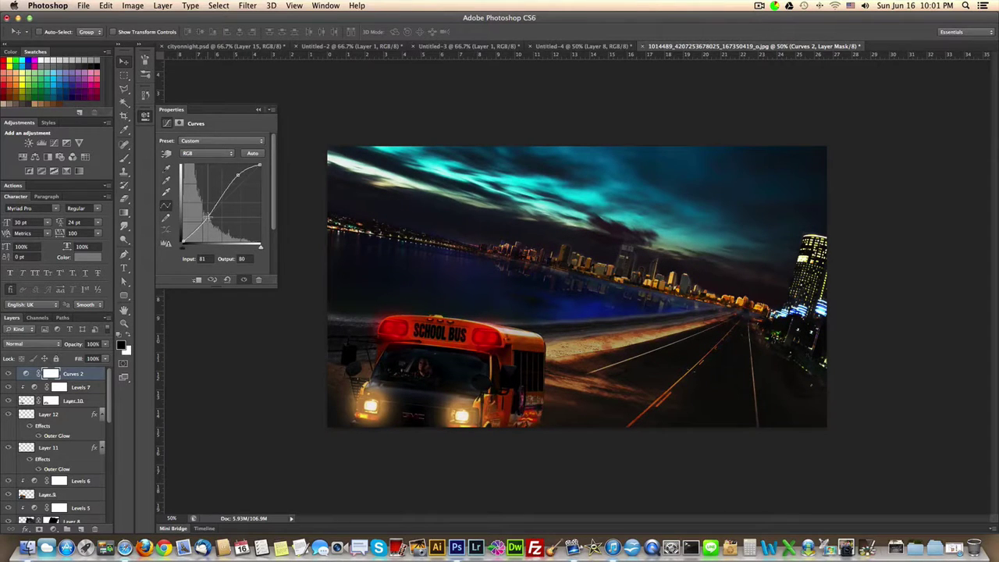
{"action": "left_click_drag", "start_coordinate": [207, 216], "coordinate": [207, 219]}
{"action": "left_click", "coordinate": [145, 117]}
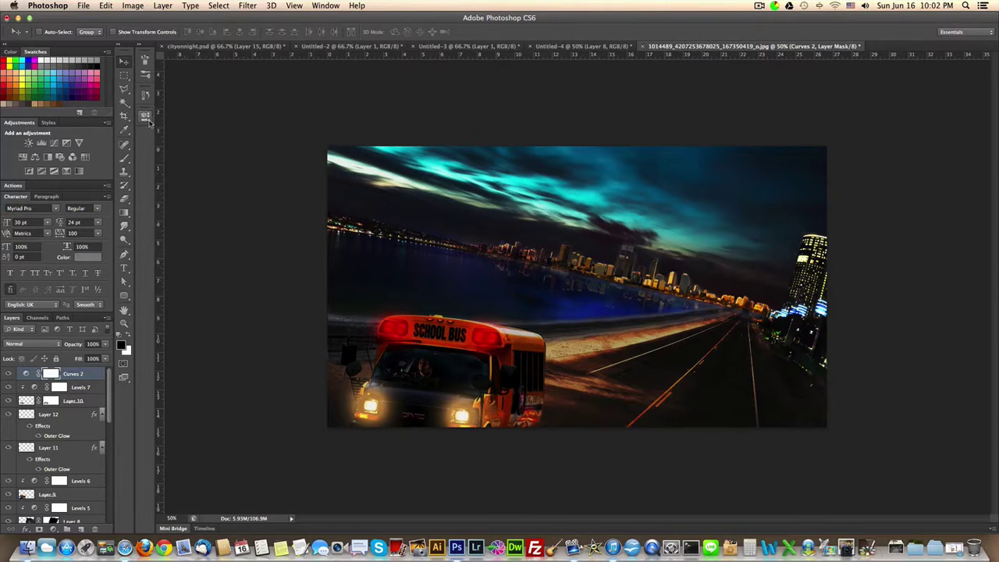
{"action": "left_click", "coordinate": [240, 49]}
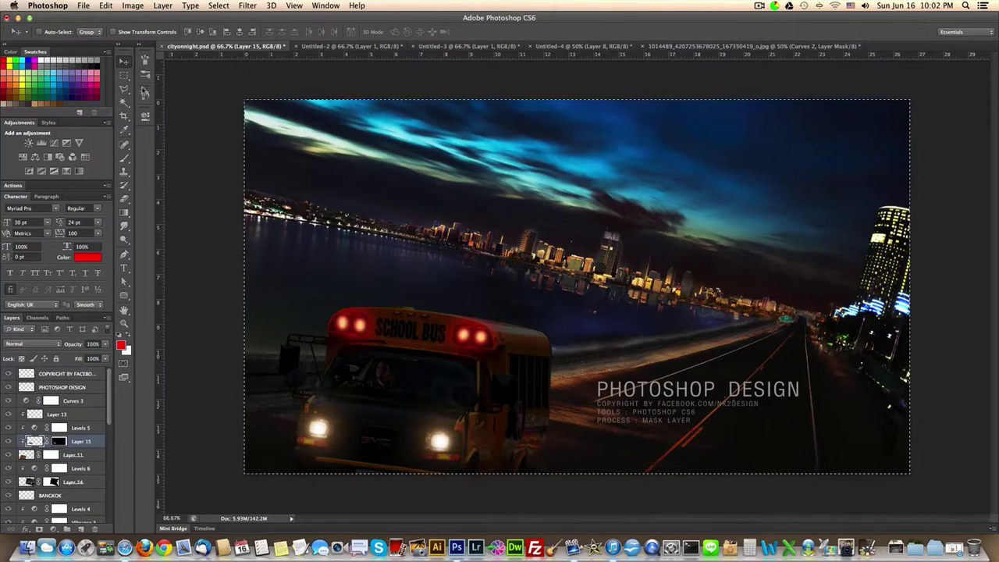
{"action": "left_click", "coordinate": [63, 374]}
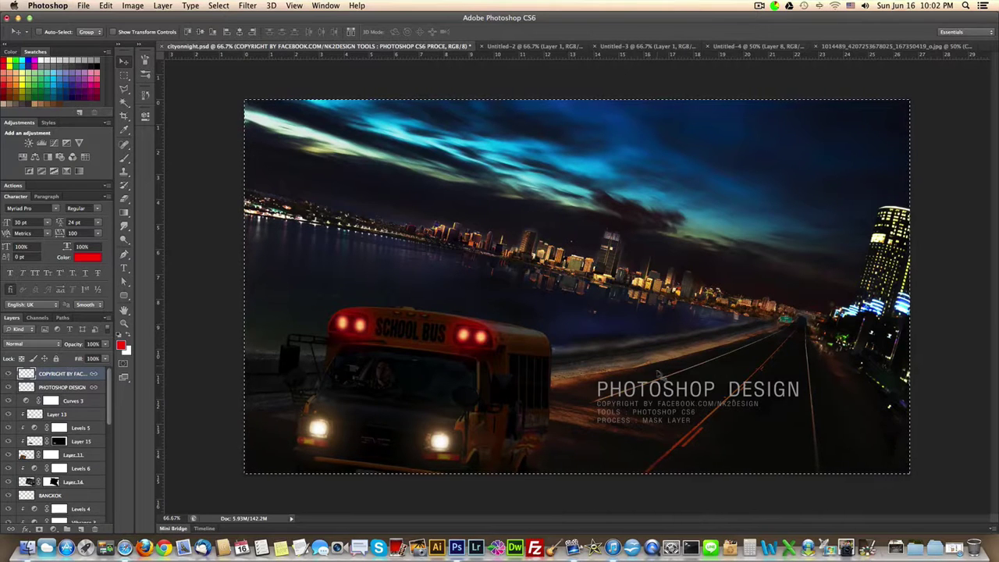
{"action": "left_click_drag", "start_coordinate": [641, 292], "coordinate": [630, 58]}
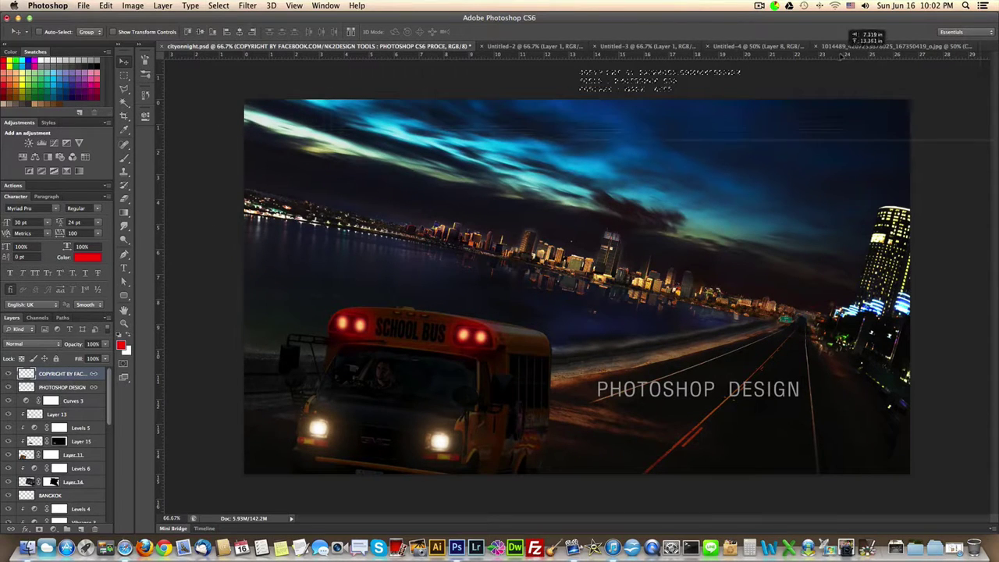
{"action": "left_click_drag", "start_coordinate": [845, 47], "coordinate": [632, 394]}
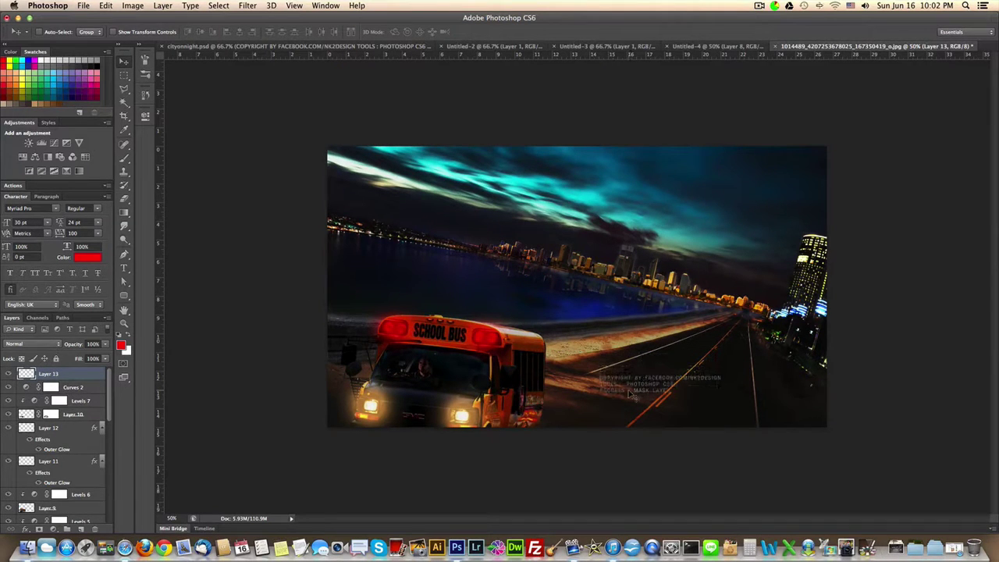
{"action": "key", "text": "Delete"}
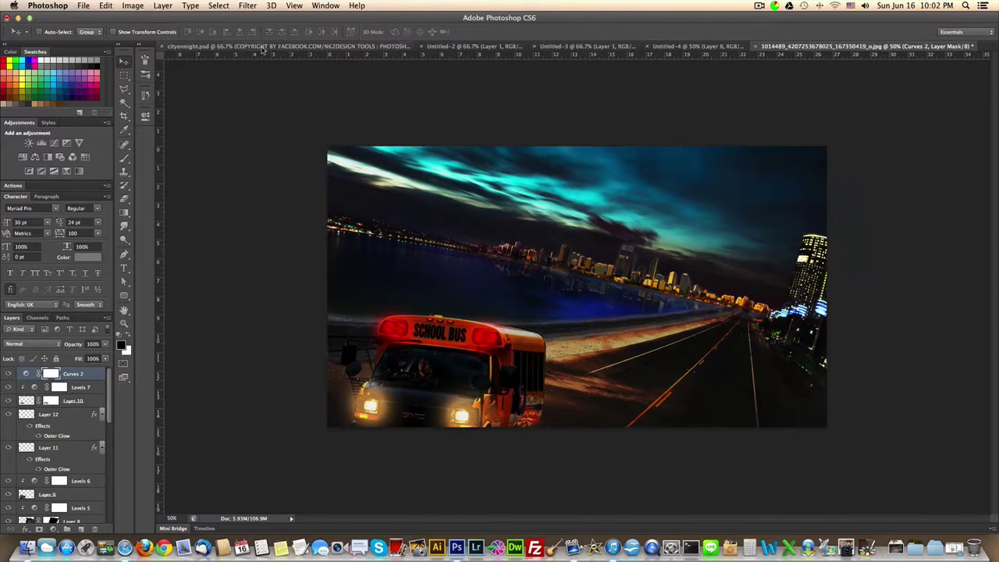
Step: Copy the COPYRIGHT and PHOTOSHOP DESIGN text layers together from cityonnight.psd onto the road in the bus composite
{"action": "left_click", "coordinate": [263, 49]}
{"action": "key", "text": "m"}
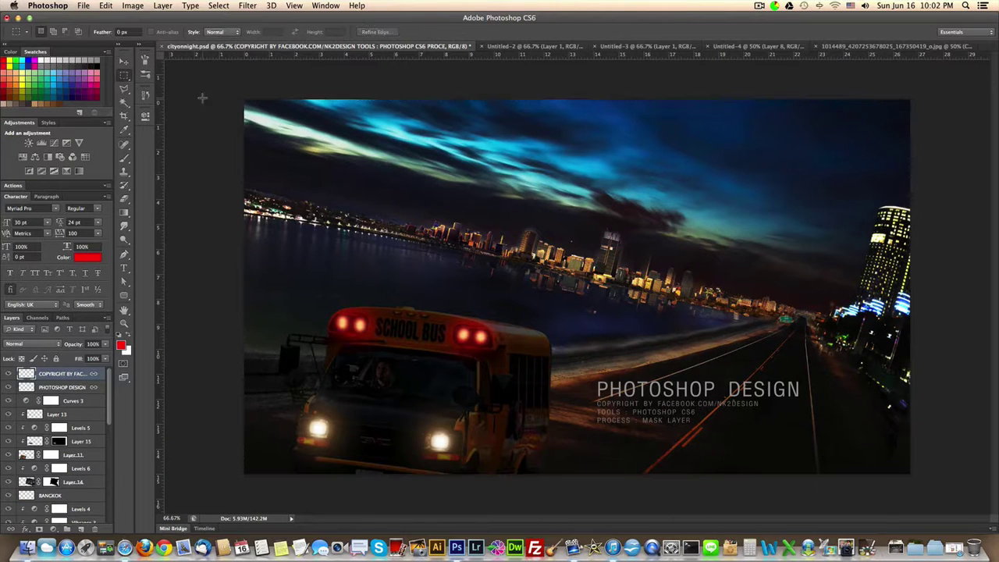
{"action": "left_click", "coordinate": [64, 386], "text": "shift"}
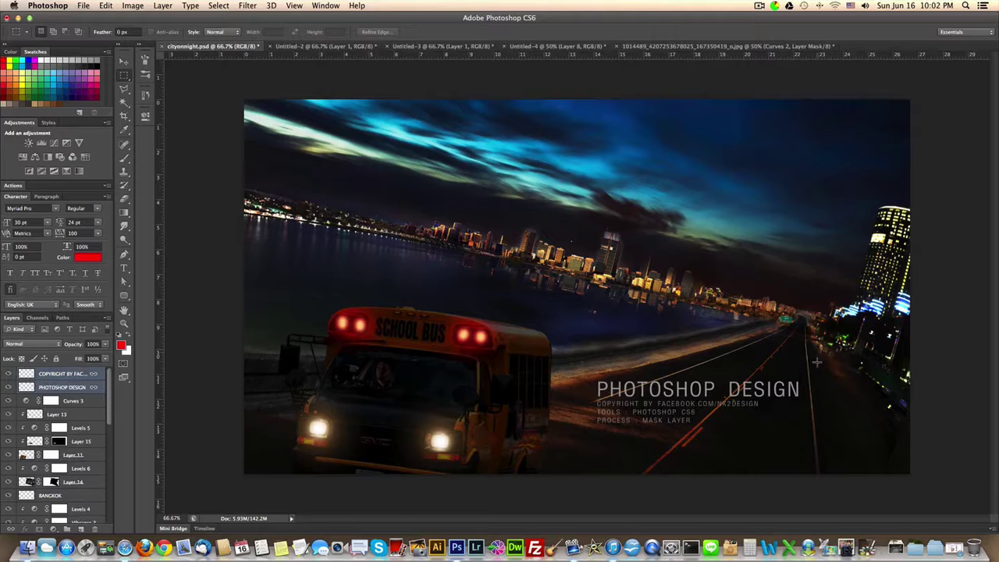
{"action": "left_click", "coordinate": [124, 62]}
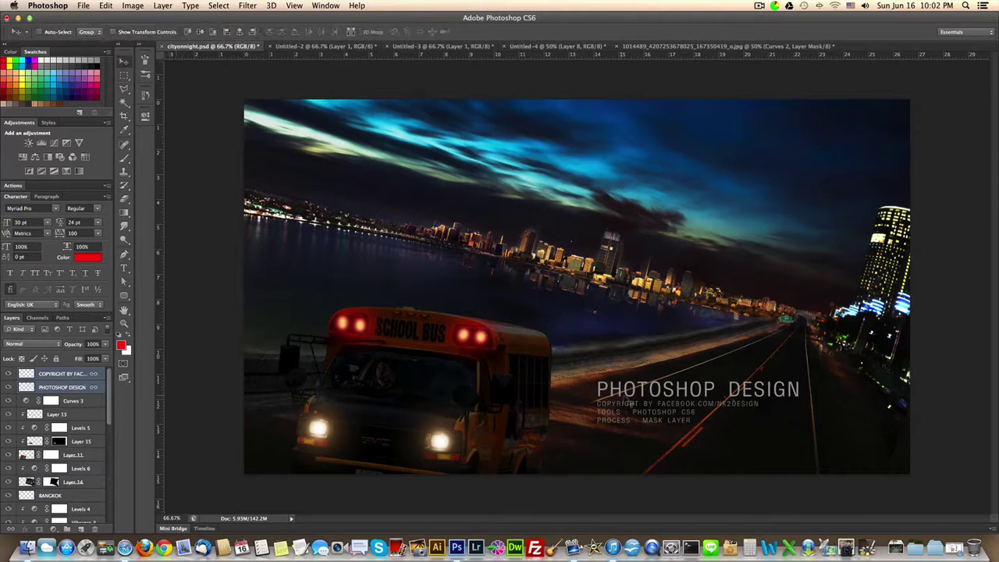
{"action": "mouse_move", "coordinate": [629, 400]}
{"action": "left_mouse_down"}
{"action": "mouse_move", "coordinate": [765, 48]}
{"action": "mouse_move", "coordinate": [769, 70]}
{"action": "mouse_move", "coordinate": [706, 277]}
{"action": "mouse_move", "coordinate": [629, 384]}
{"action": "left_mouse_up"}
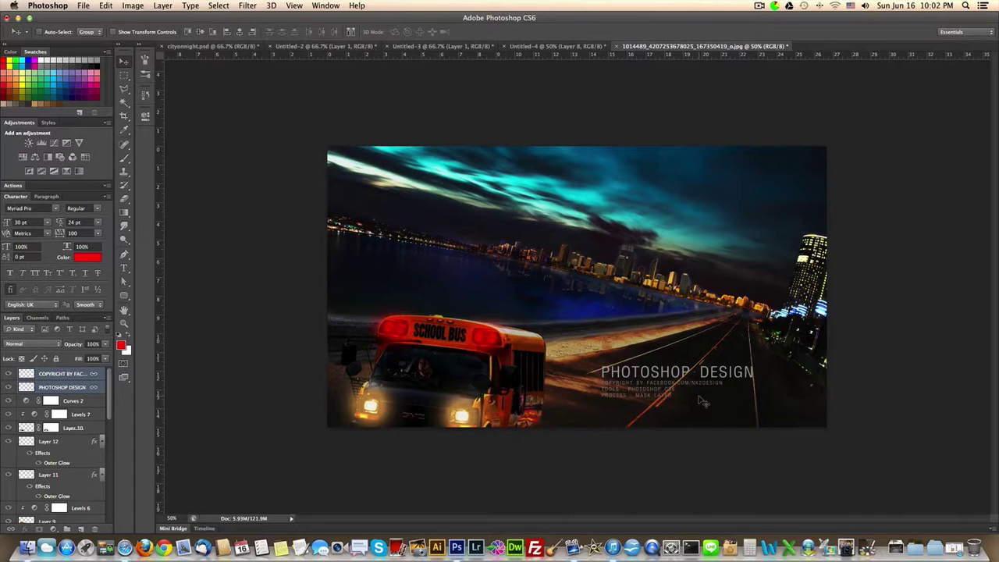
Step: Set the sky's Hue/Saturation 1 to hue -2 and saturation +26, and its Vibrance 1 to vibrance -14 and saturation +33
{"action": "right_click", "coordinate": [701, 184]}
{"action": "left_click", "coordinate": [706, 200]}
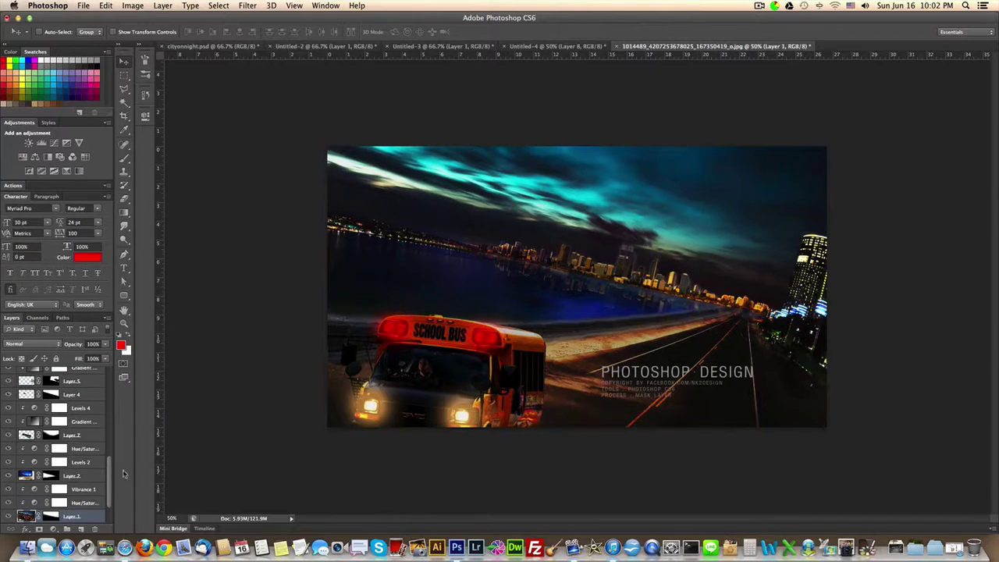
{"action": "left_click", "coordinate": [60, 491]}
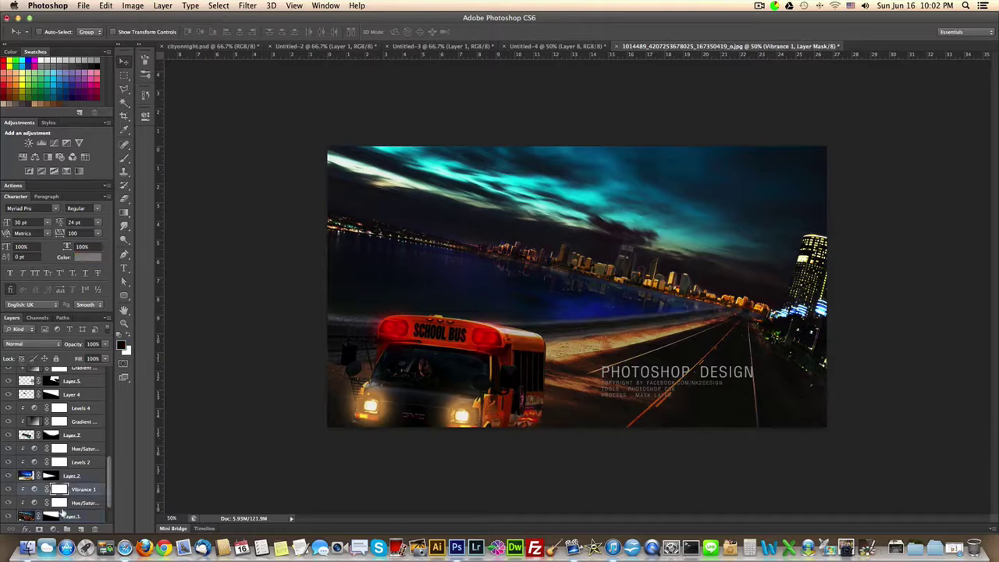
{"action": "left_click", "coordinate": [61, 504]}
{"action": "left_click", "coordinate": [35, 503]}
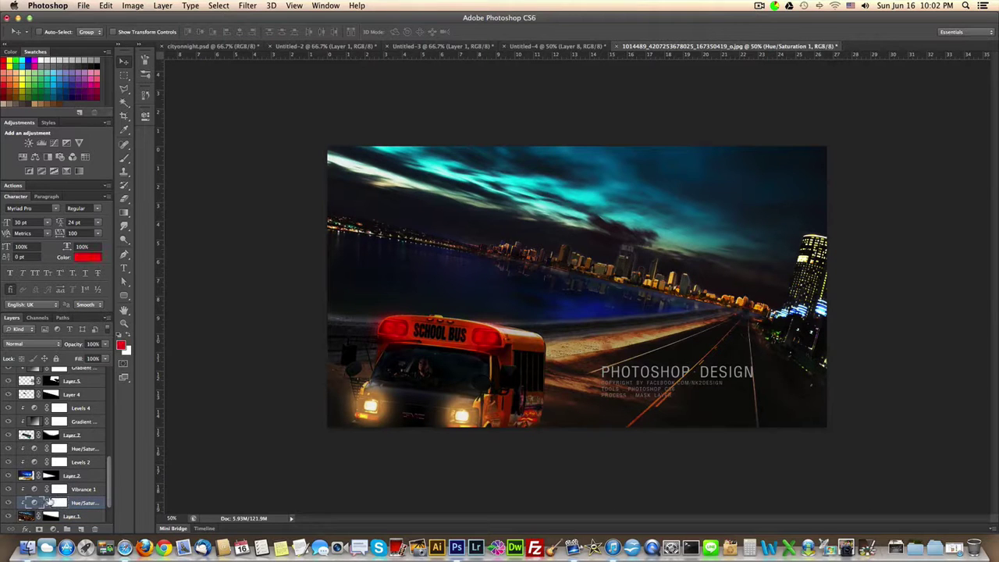
{"action": "double_click", "coordinate": [35, 503]}
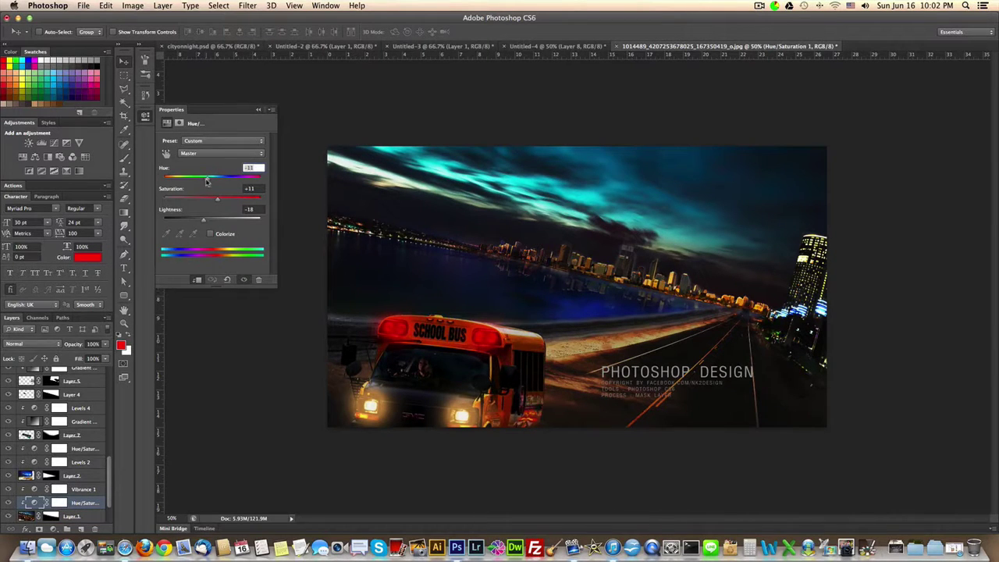
{"action": "left_click_drag", "start_coordinate": [209, 180], "coordinate": [224, 202]}
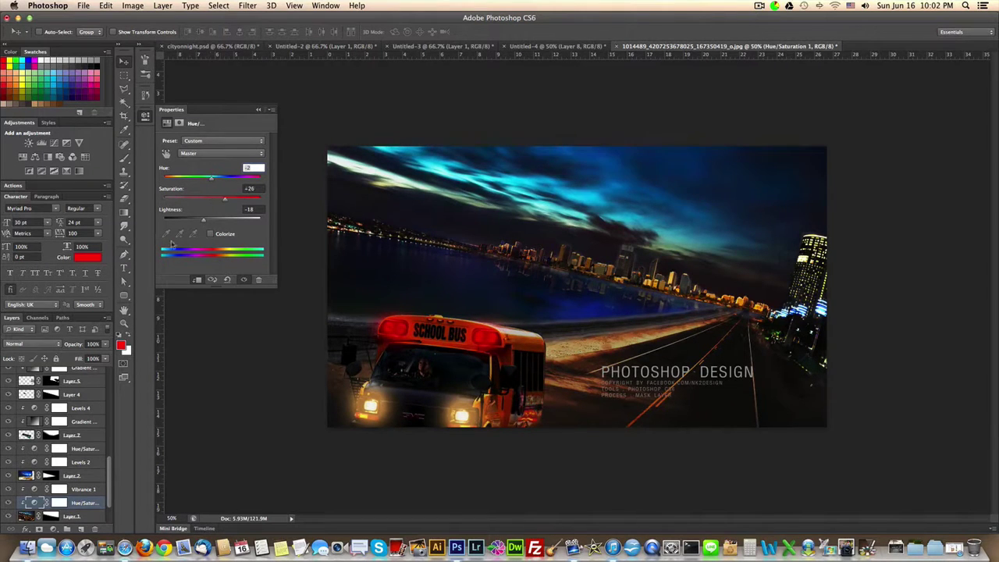
{"action": "left_click", "coordinate": [37, 489]}
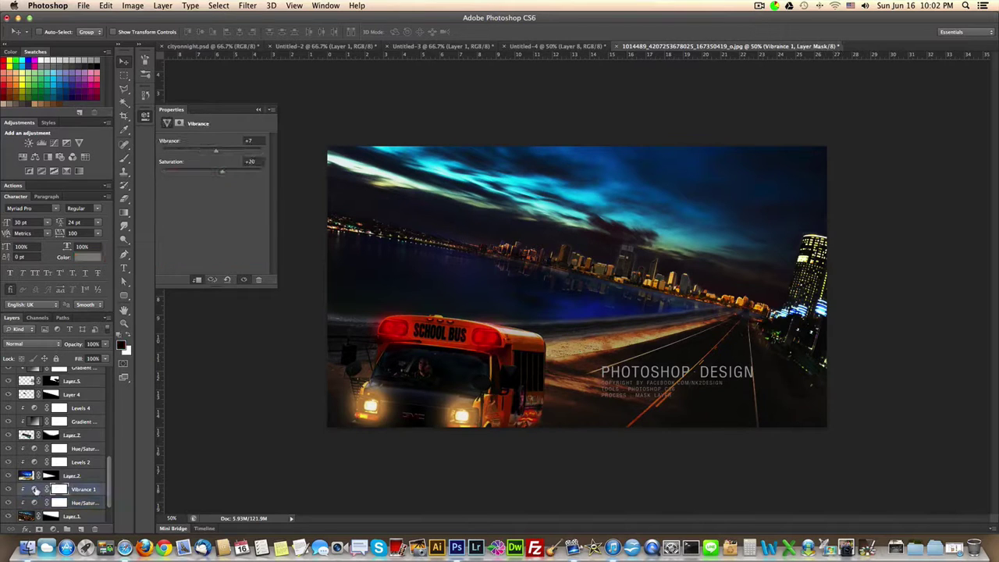
{"action": "left_click_drag", "start_coordinate": [216, 150], "coordinate": [225, 173]}
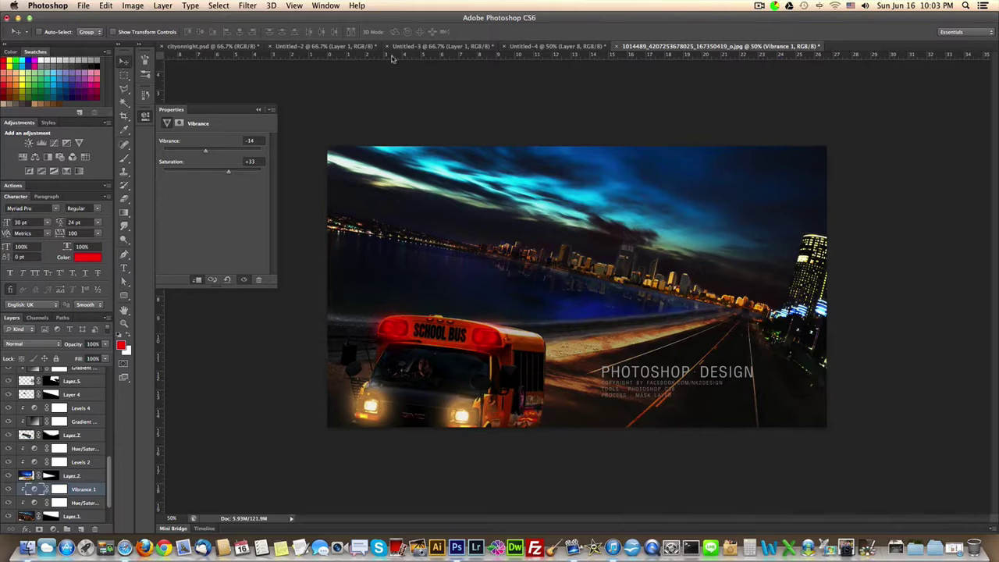
Step: Copy the green road sign from Untitled-4 into the composite between Levels 7 and Curves 2, placing it at the road's far end
{"action": "left_click", "coordinate": [597, 47]}
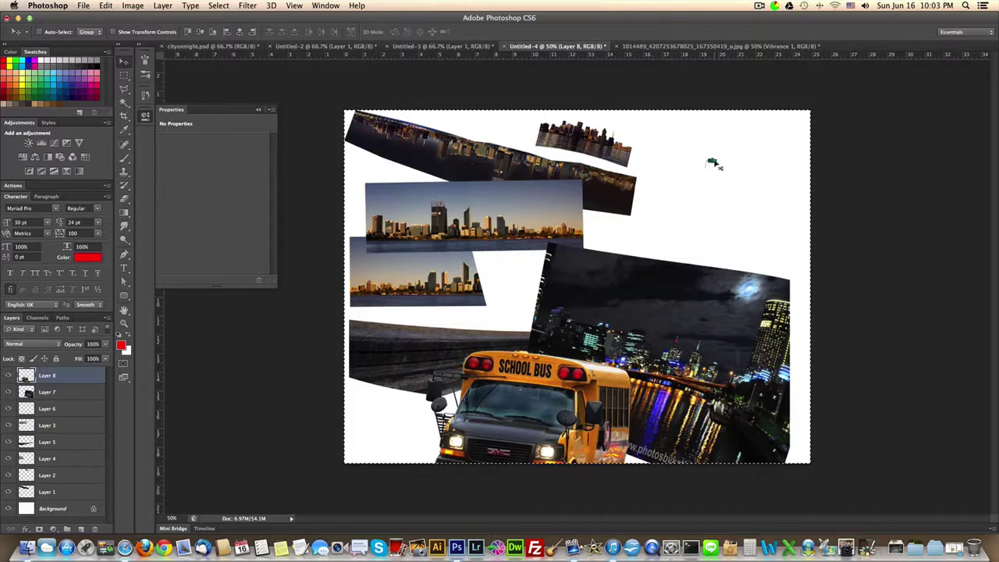
{"action": "right_click", "coordinate": [715, 164]}
{"action": "left_click", "coordinate": [734, 167]}
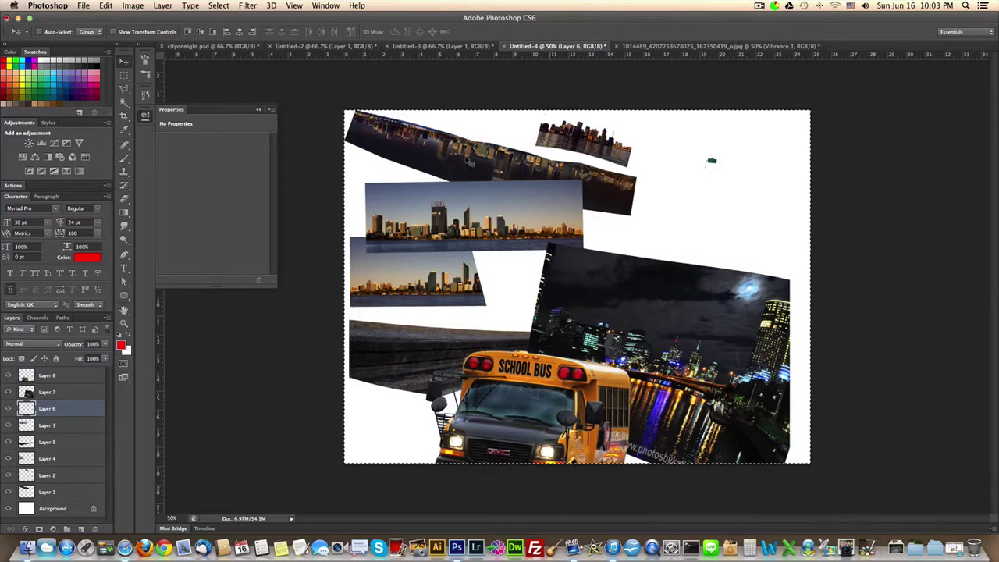
{"action": "left_click", "coordinate": [663, 47]}
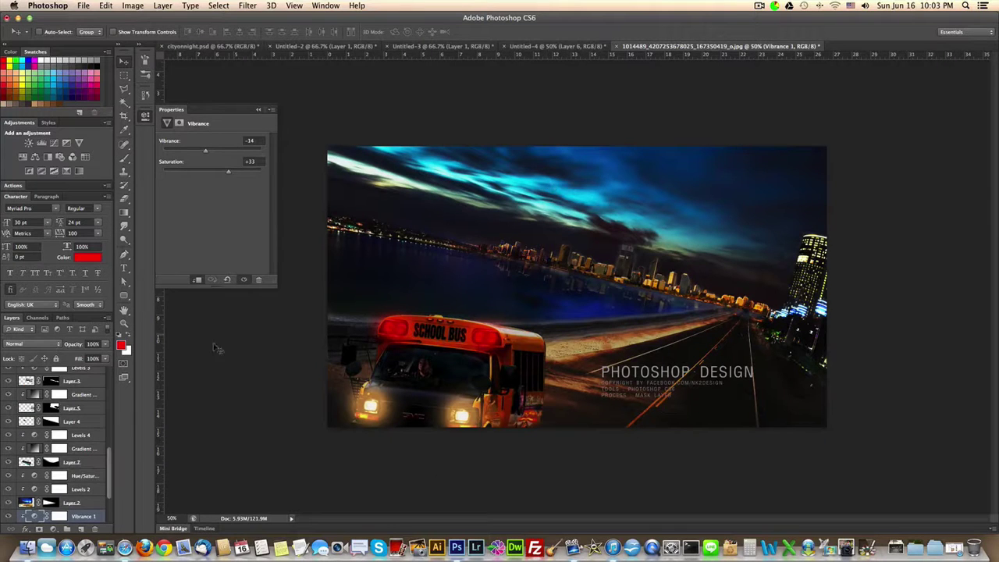
{"action": "key", "text": "super+alt+shift+n"}
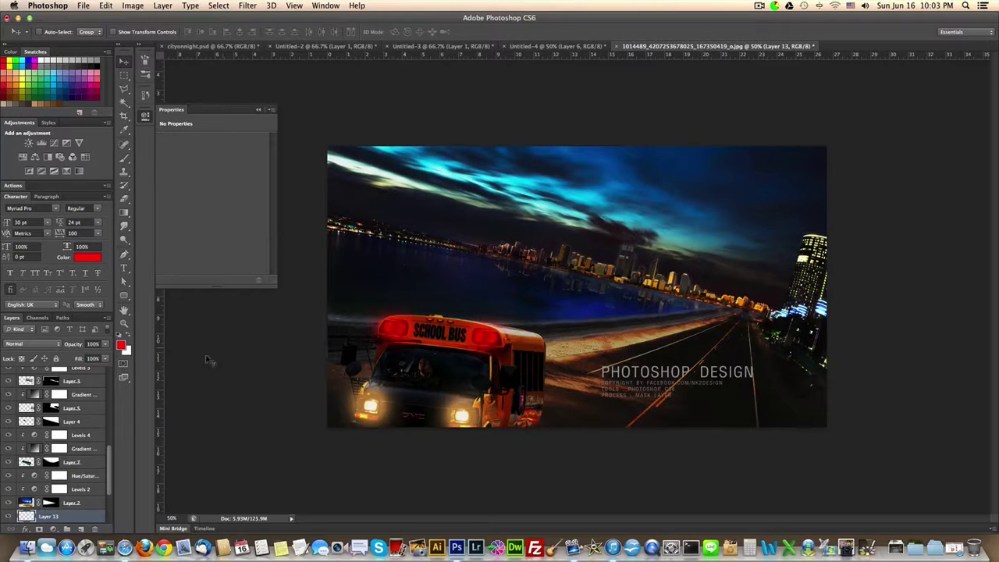
{"action": "key", "text": "super+z"}
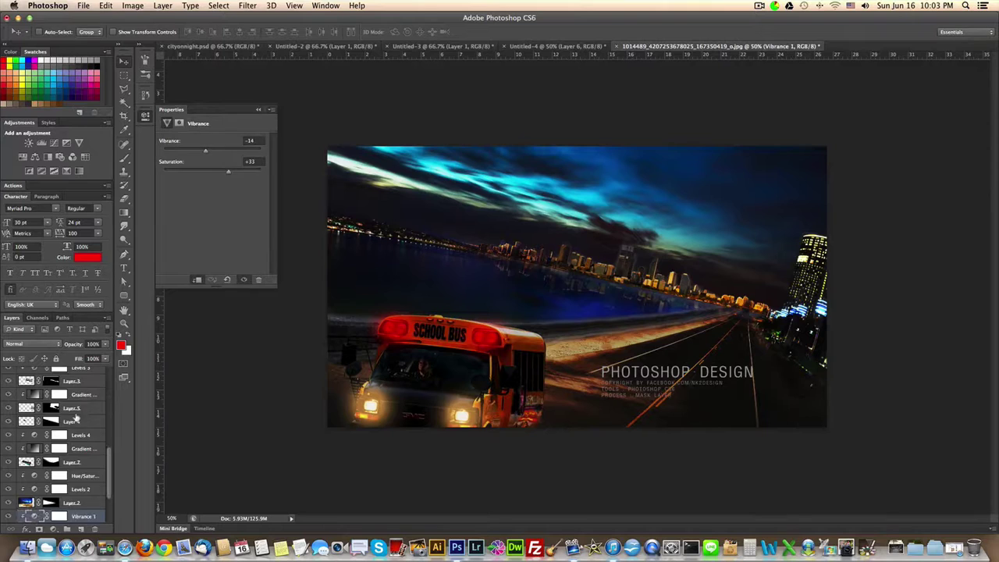
{"action": "left_click", "coordinate": [86, 404]}
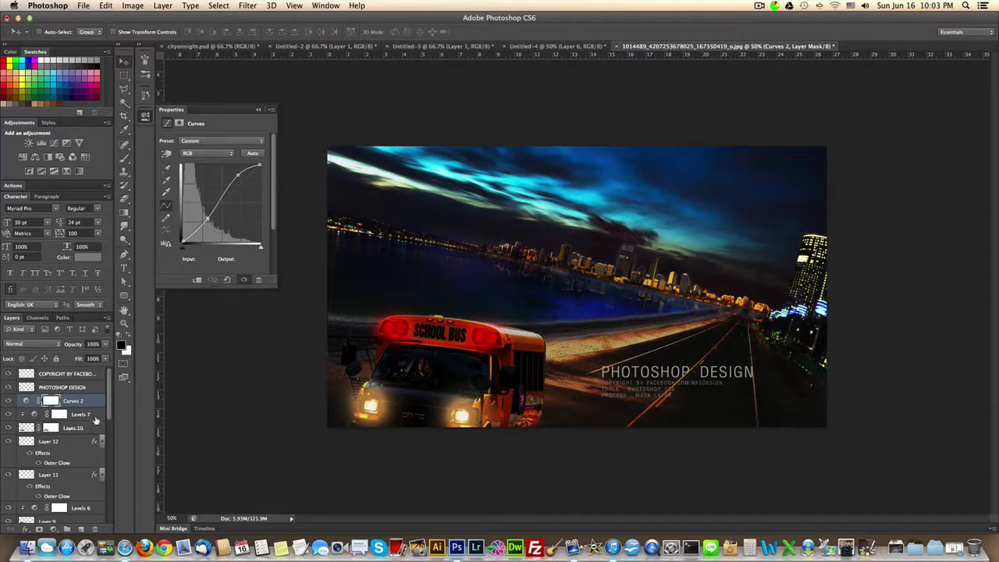
{"action": "key", "text": "super+shift+z"}
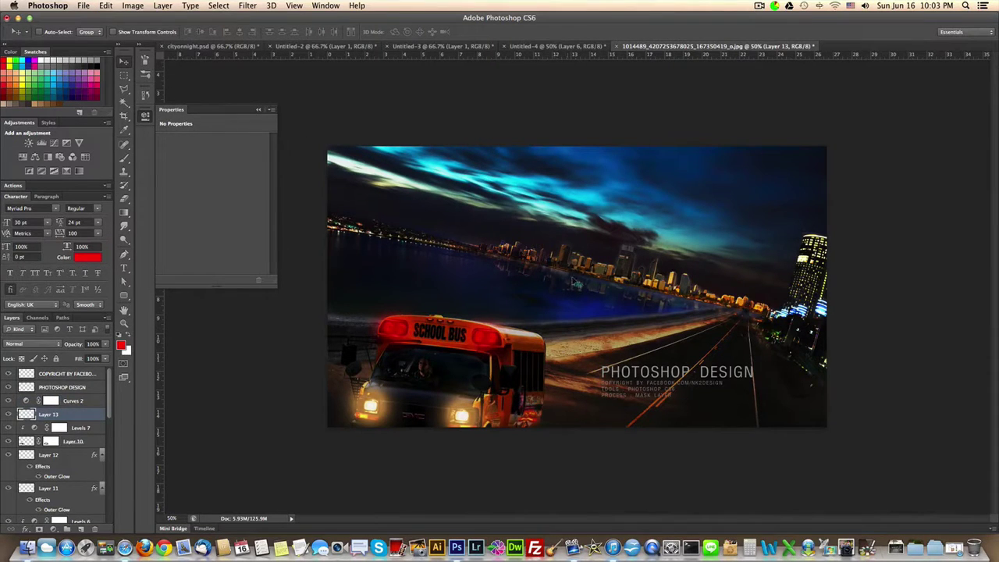
{"action": "left_click_drag", "start_coordinate": [579, 284], "coordinate": [762, 337]}
Step: Adjust Levels 1 above the Background to input levels 12, 1.21 and 255, with output levels 42 and 162
{"action": "scroll", "coordinate": [61, 494], "scroll_direction": "down", "scroll_amount": 10}
{"action": "left_click", "coordinate": [32, 516]}
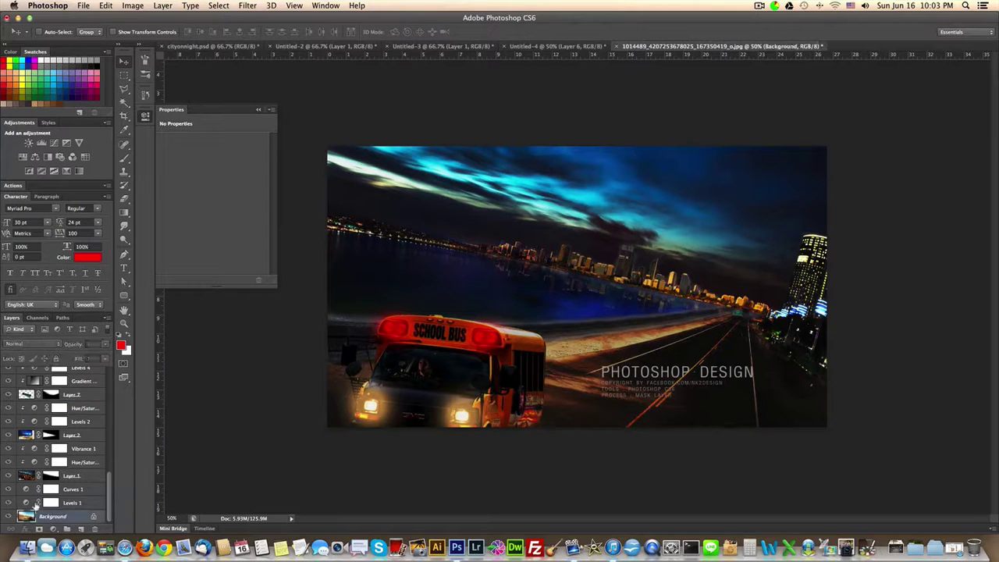
{"action": "left_click", "coordinate": [28, 505]}
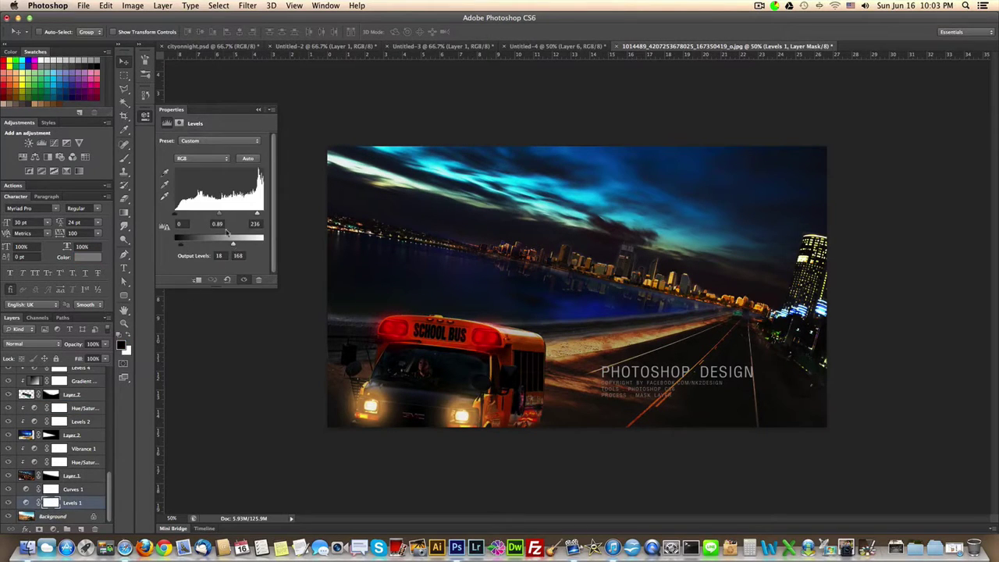
{"action": "left_click_drag", "start_coordinate": [220, 216], "coordinate": [264, 213]}
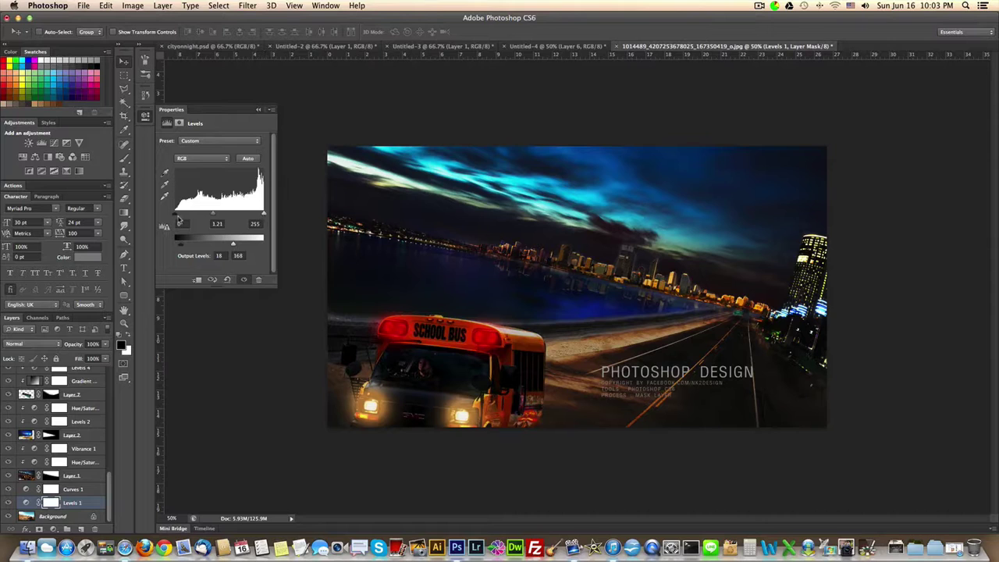
{"action": "left_click_drag", "start_coordinate": [178, 217], "coordinate": [188, 246]}
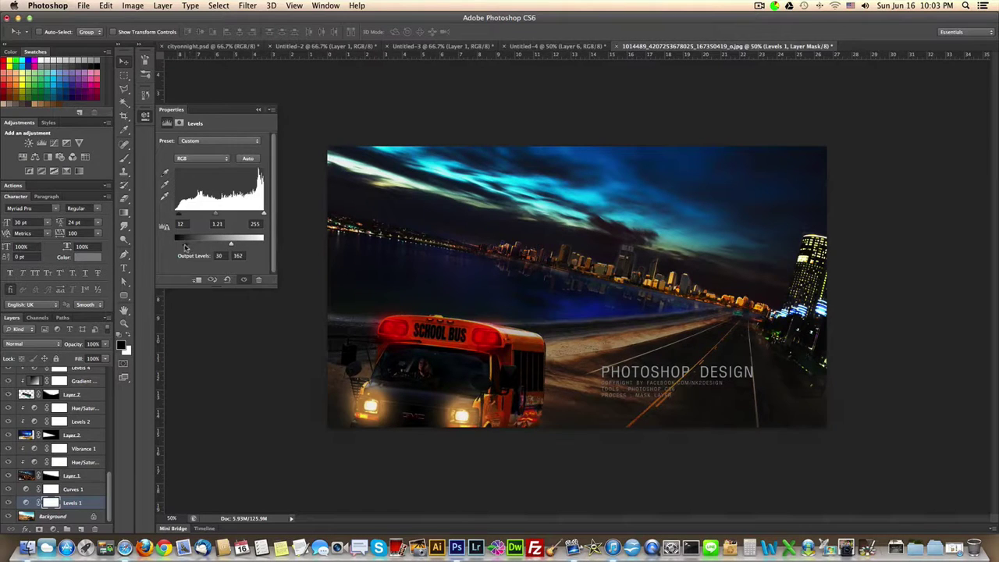
{"action": "scroll", "coordinate": [69, 476], "scroll_direction": "up", "scroll_amount": 10}
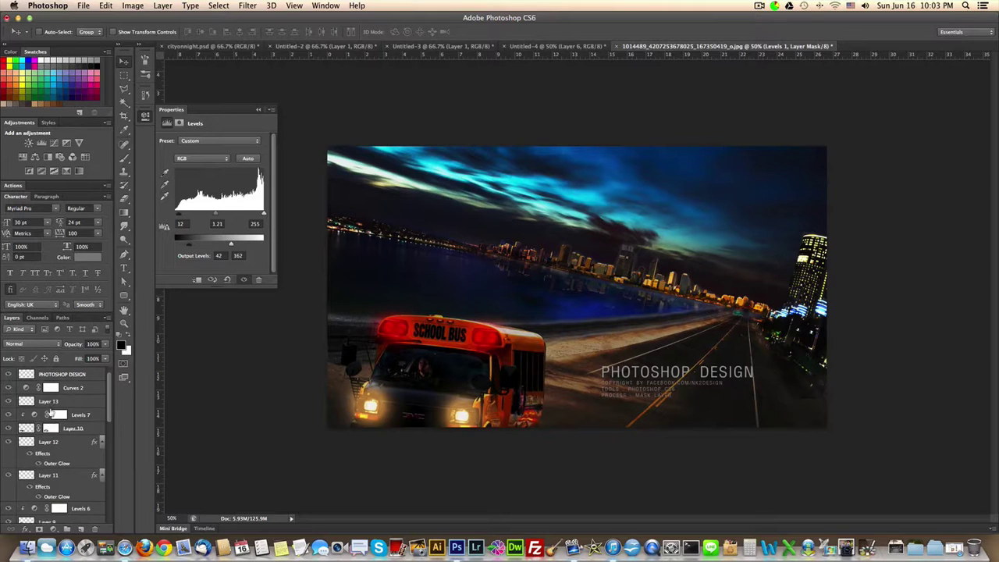
Step: Adjust the bus's clipped Levels 6 to midtone input 0.63 and output levels 0 and 133, and shift its black input level
{"action": "scroll", "coordinate": [31, 447], "scroll_direction": "down", "scroll_amount": 3}
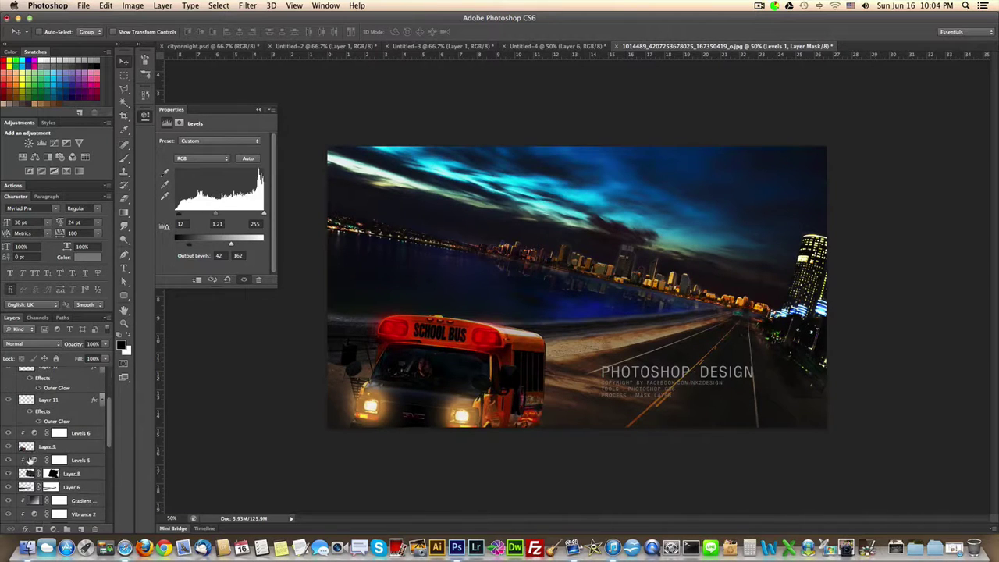
{"action": "left_click", "coordinate": [31, 446]}
{"action": "left_click", "coordinate": [36, 434]}
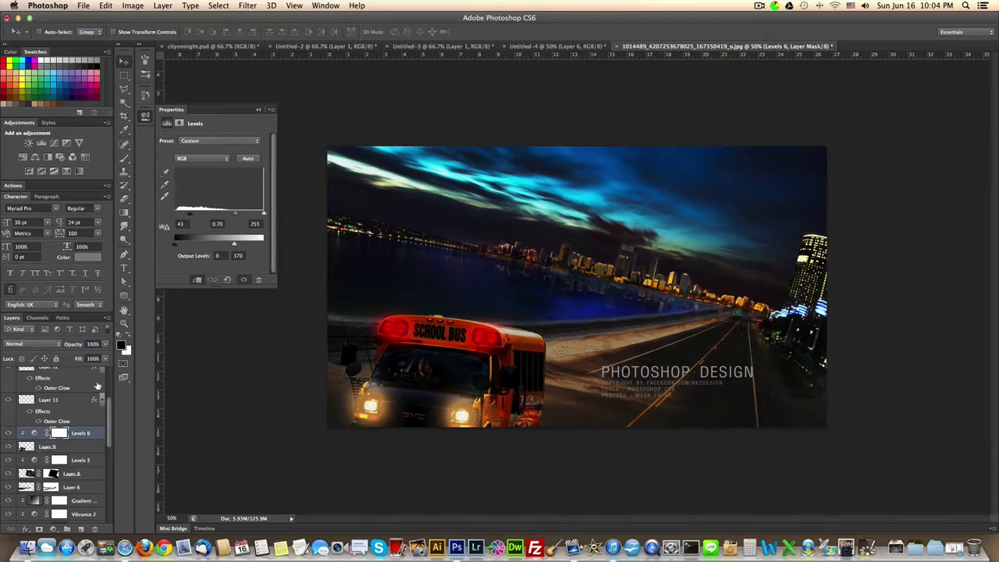
{"action": "left_click_drag", "start_coordinate": [235, 244], "coordinate": [180, 248]}
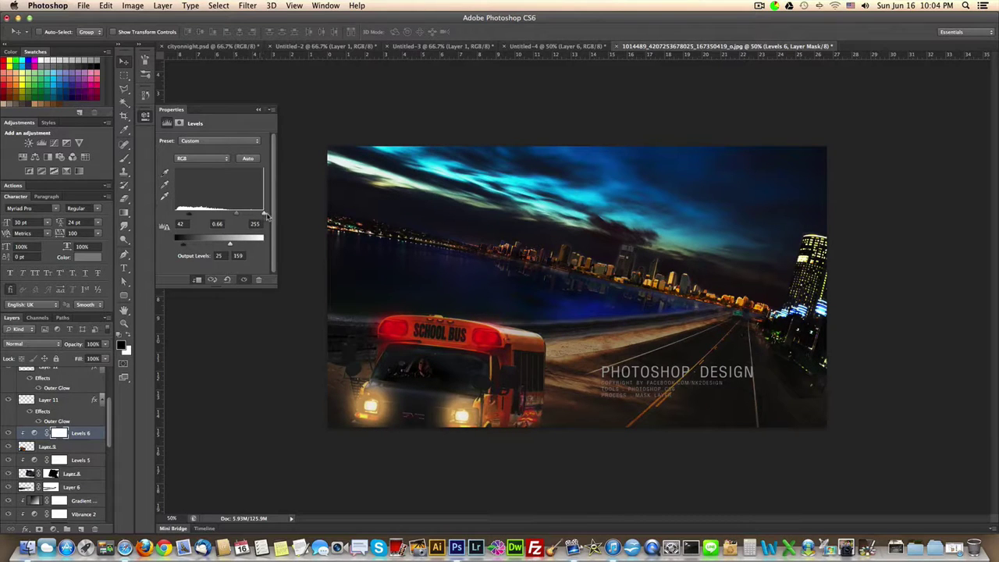
{"action": "left_click_drag", "start_coordinate": [228, 247], "coordinate": [231, 216]}
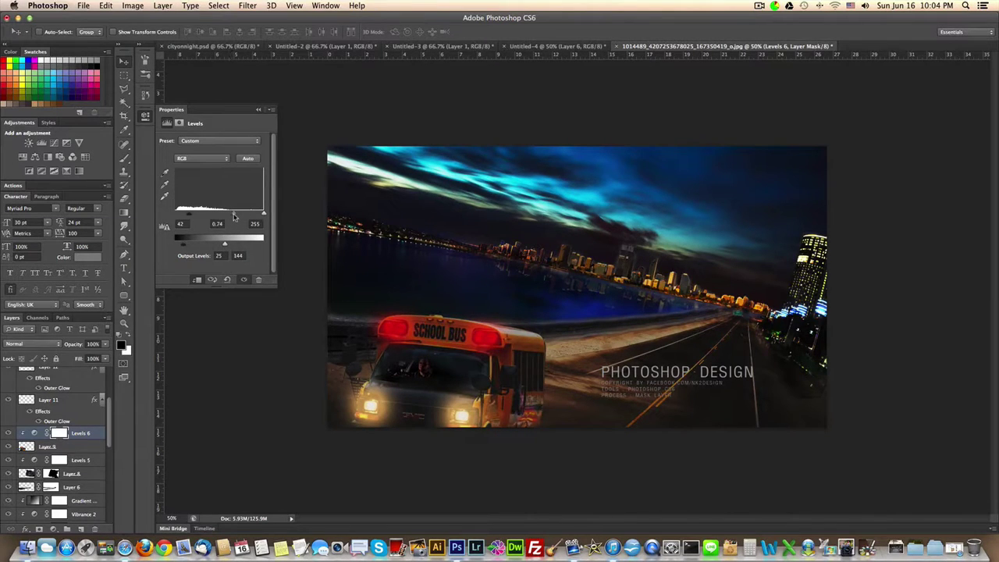
{"action": "left_click_drag", "start_coordinate": [232, 217], "coordinate": [240, 216]}
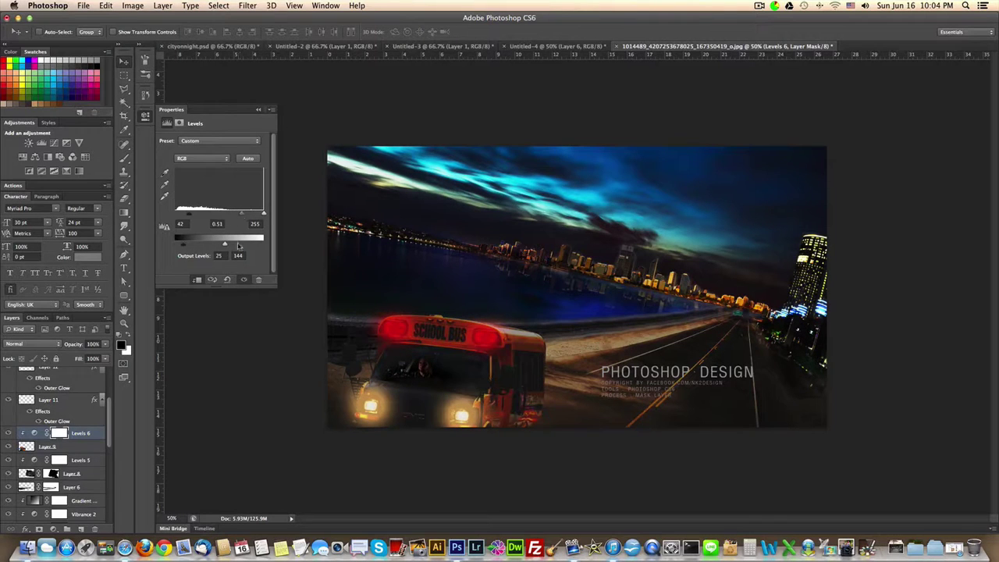
{"action": "left_click_drag", "start_coordinate": [226, 244], "coordinate": [167, 245]}
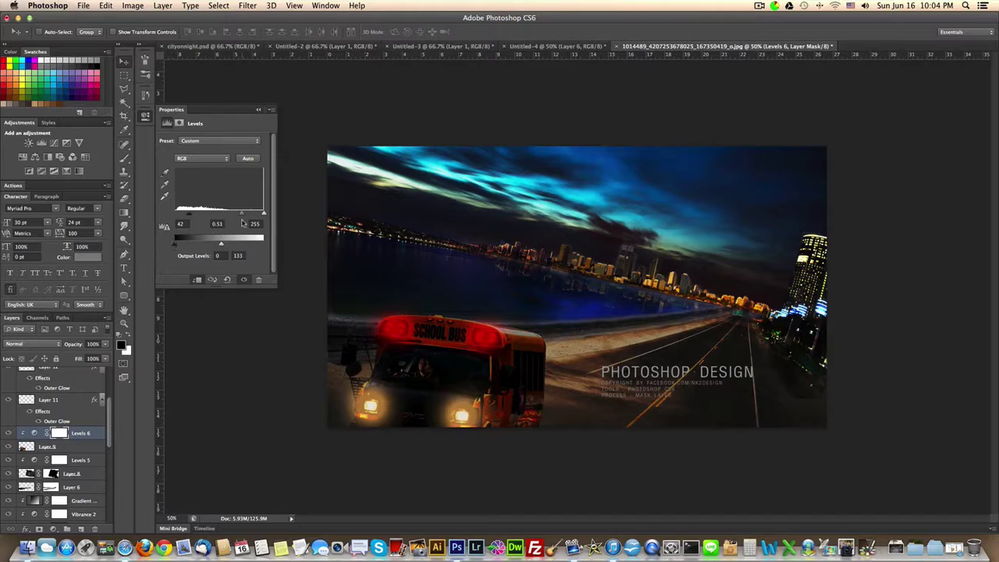
{"action": "left_click_drag", "start_coordinate": [240, 213], "coordinate": [221, 246]}
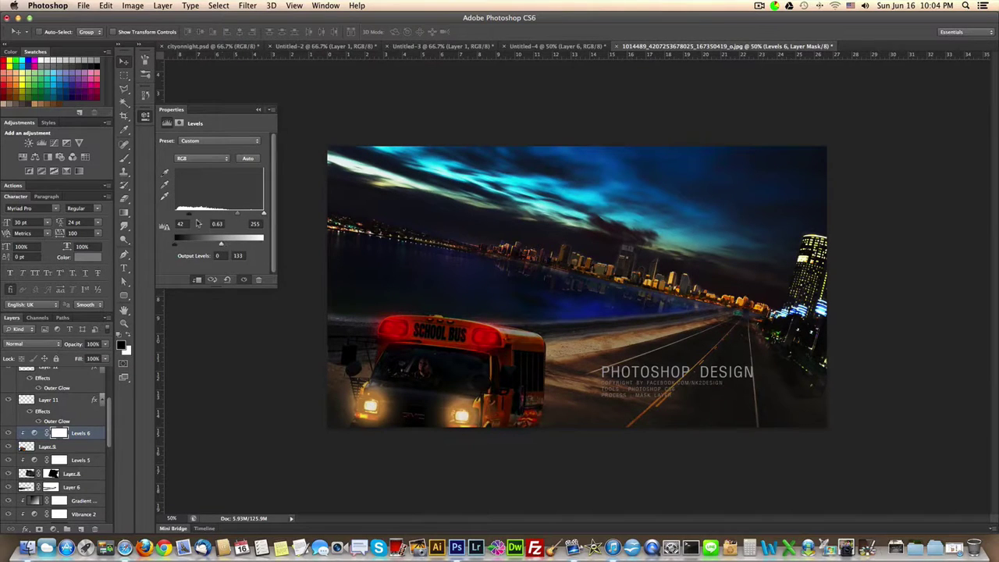
{"action": "mouse_move", "coordinate": [190, 215]}
{"action": "left_mouse_down"}
{"action": "mouse_move", "coordinate": [237, 217]}
{"action": "mouse_move", "coordinate": [183, 217]}
{"action": "left_mouse_up"}
Step: Link the bus's Layer 9 with Levels 6, Layer 11 and Layer 12 so the bus and its glows move together
{"action": "left_click", "coordinate": [29, 448]}
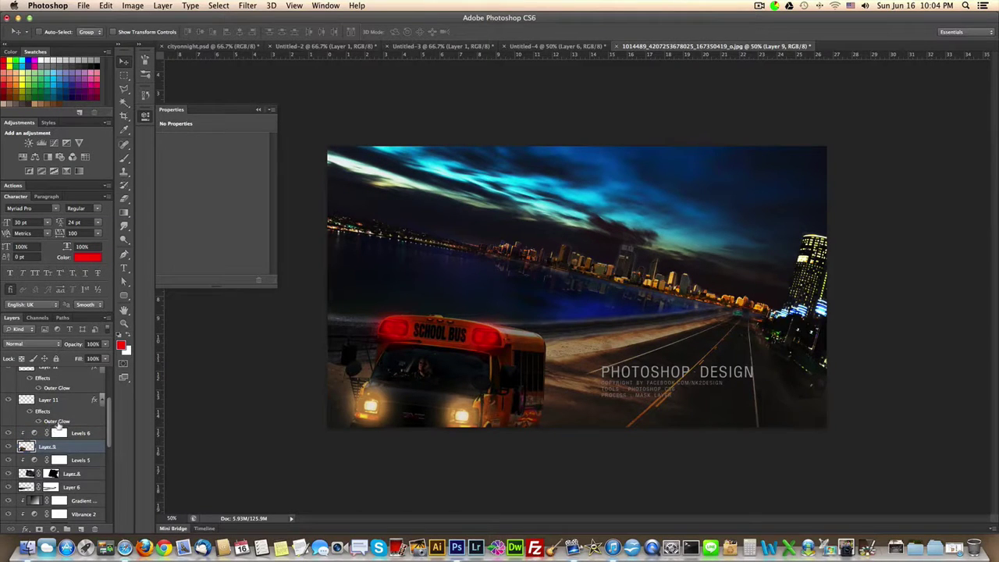
{"action": "scroll", "coordinate": [59, 424], "scroll_direction": "up", "scroll_amount": 1}
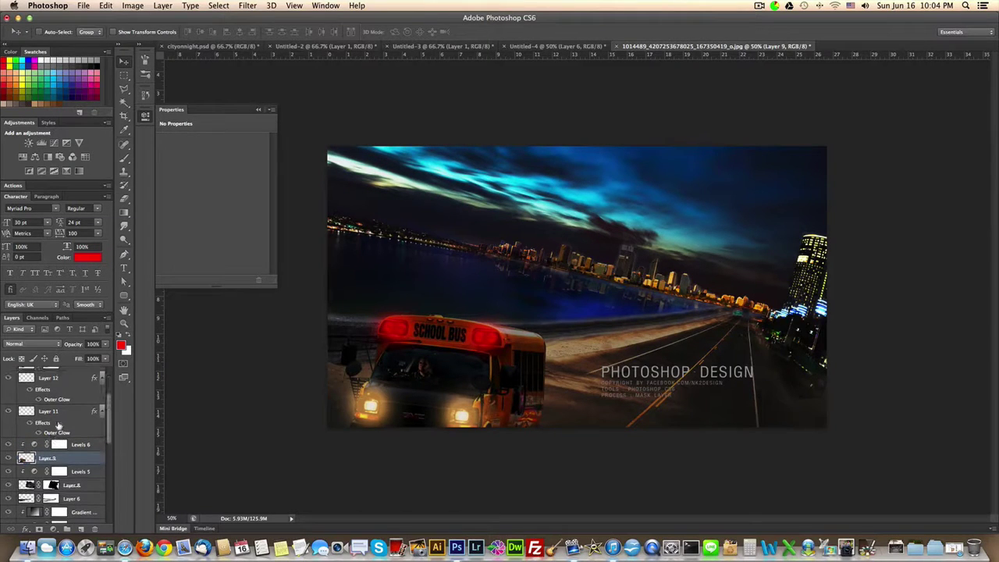
{"action": "left_click", "coordinate": [65, 383], "text": "shift"}
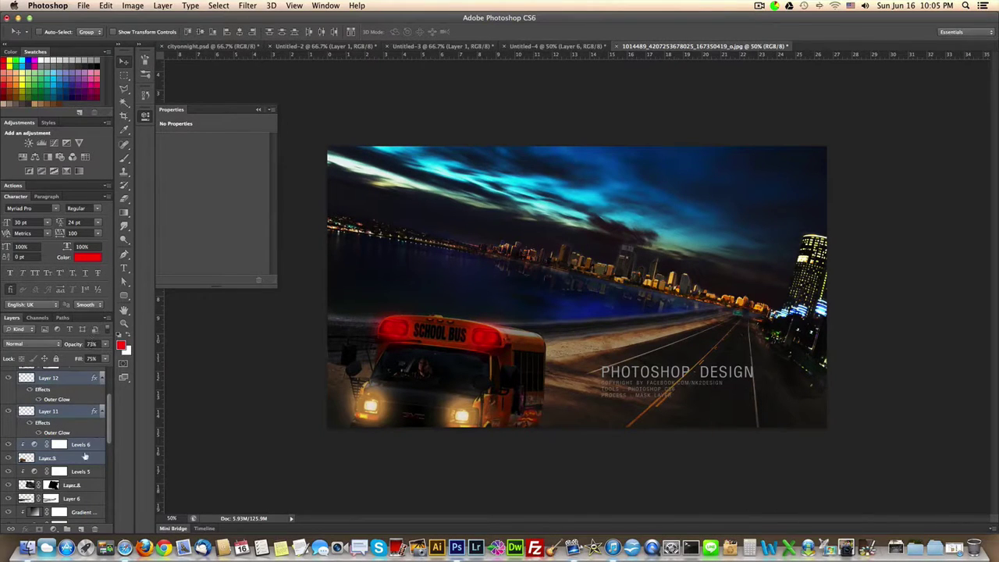
{"action": "left_click", "coordinate": [12, 529]}
{"action": "mouse_move", "coordinate": [455, 383]}
{"action": "left_mouse_down"}
{"action": "mouse_move", "coordinate": [452, 356]}
{"action": "mouse_move", "coordinate": [454, 366]}
{"action": "left_mouse_up"}
{"action": "left_click", "coordinate": [124, 75]}
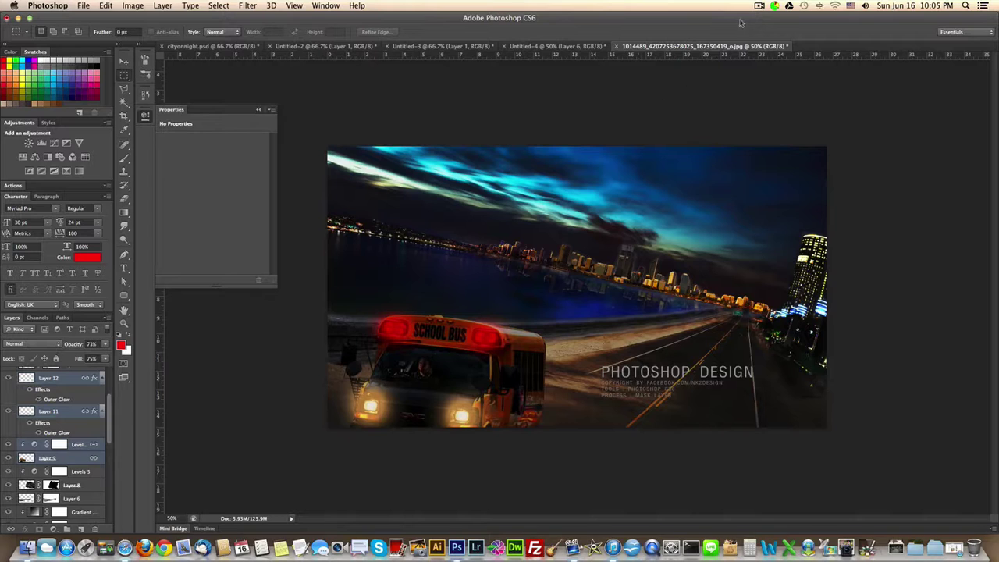
{"action": "left_click", "coordinate": [759, 5]}
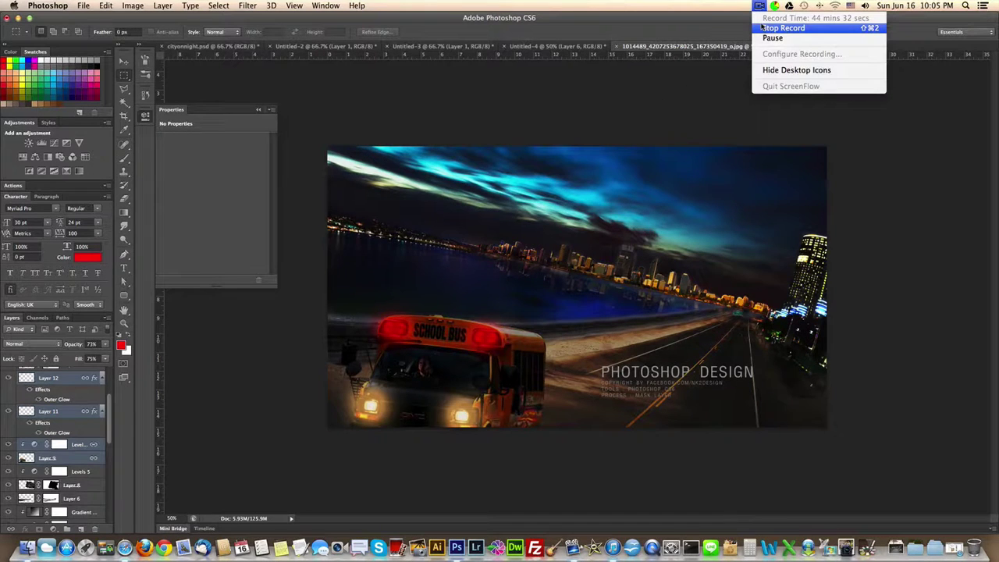